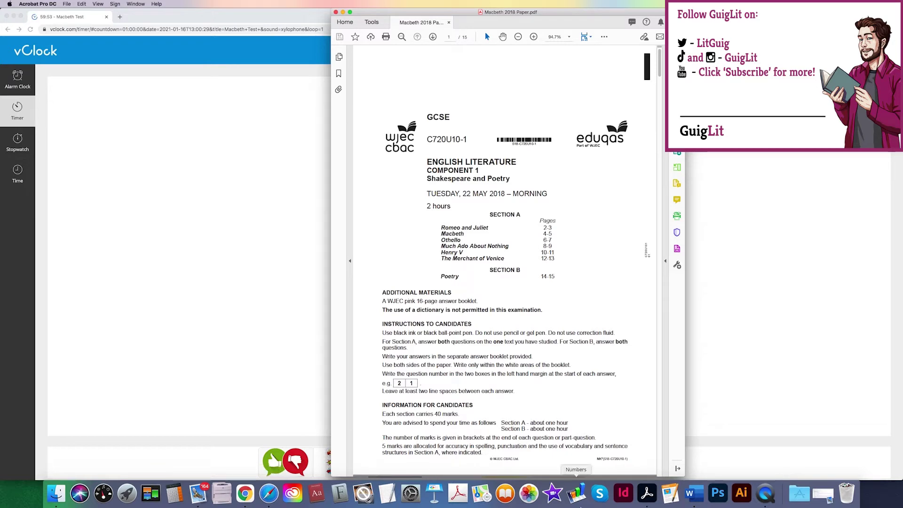
- Switch to Word to show the blank document beside the exam paper, and go to the Macbeth questions on page 4 of the PDF
{"action": "left_click", "coordinate": [691, 493]}
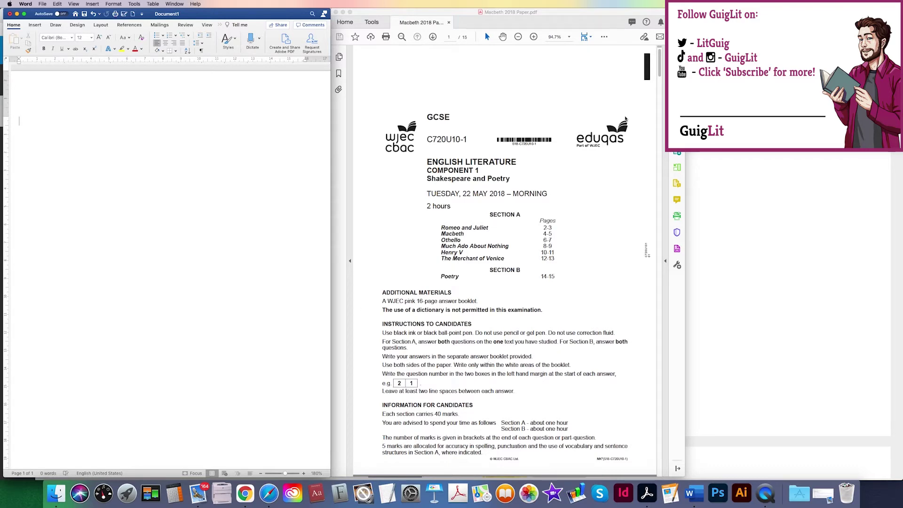
{"action": "left_click_drag", "start_coordinate": [656, 71], "coordinate": [659, 50]}
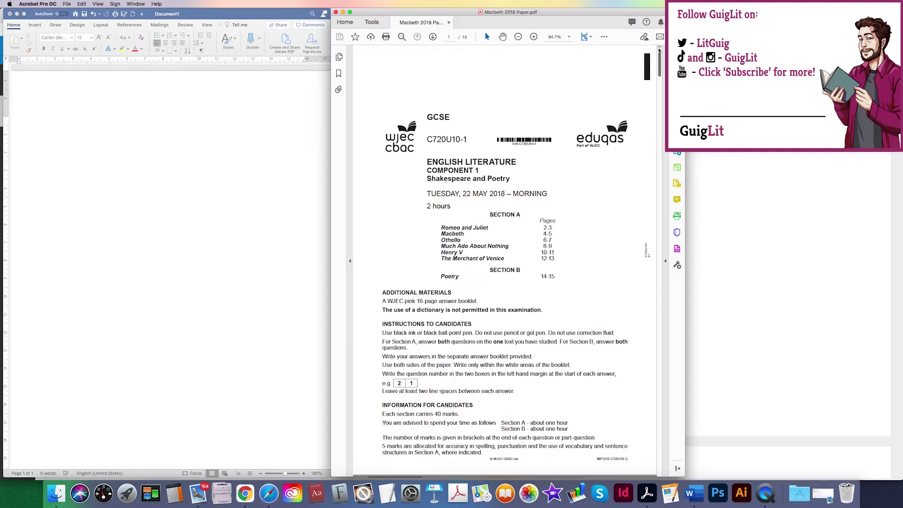
{"action": "left_click_drag", "start_coordinate": [659, 51], "coordinate": [653, 152]}
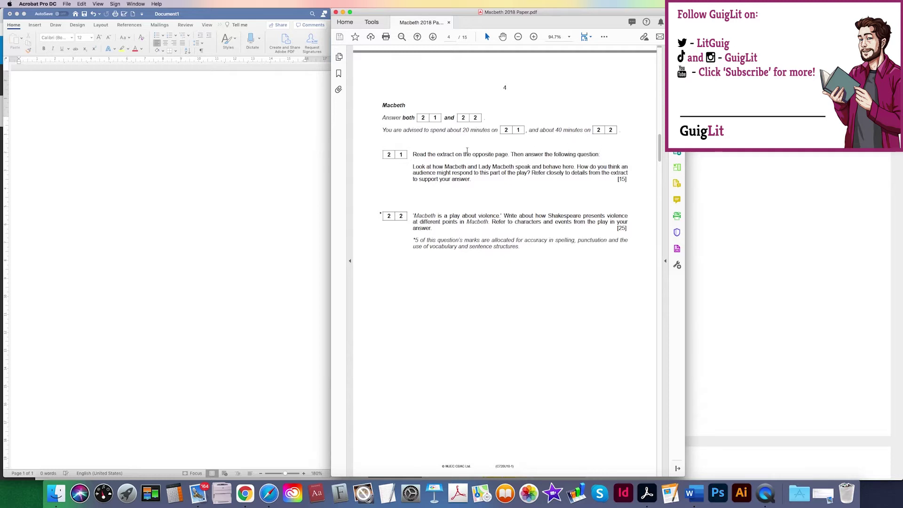
- Highlight "the extract on", "Macbeth and Lady Macbeth" and "speak and behave" in question 21
{"action": "left_click_drag", "start_coordinate": [438, 156], "coordinate": [456, 154]}
{"action": "scroll", "coordinate": [456, 154], "scroll_direction": "up", "scroll_amount": 1}
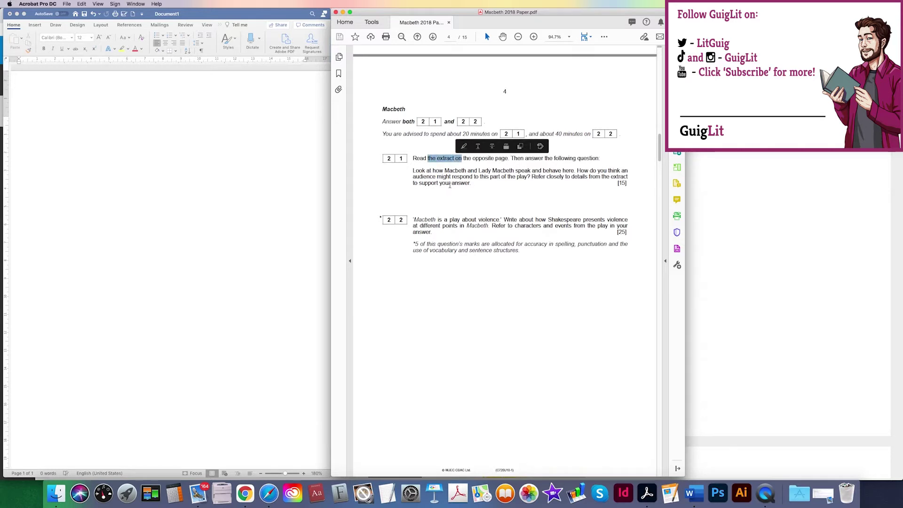
{"action": "left_click", "coordinate": [464, 147]}
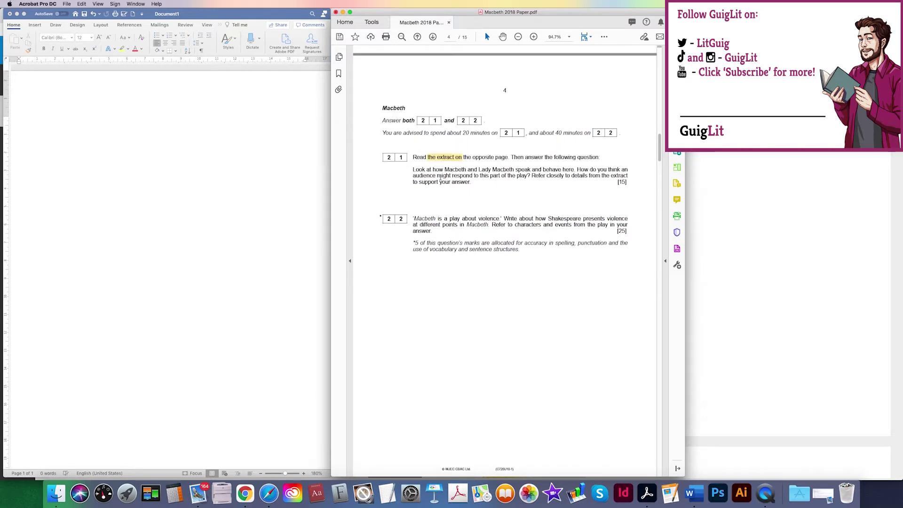
{"action": "left_click_drag", "start_coordinate": [445, 169], "coordinate": [512, 170]}
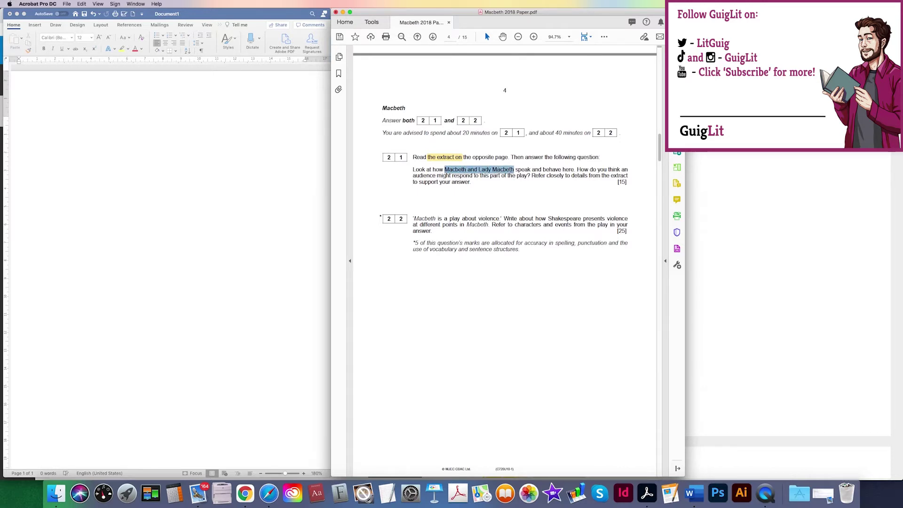
{"action": "left_click", "coordinate": [520, 159]}
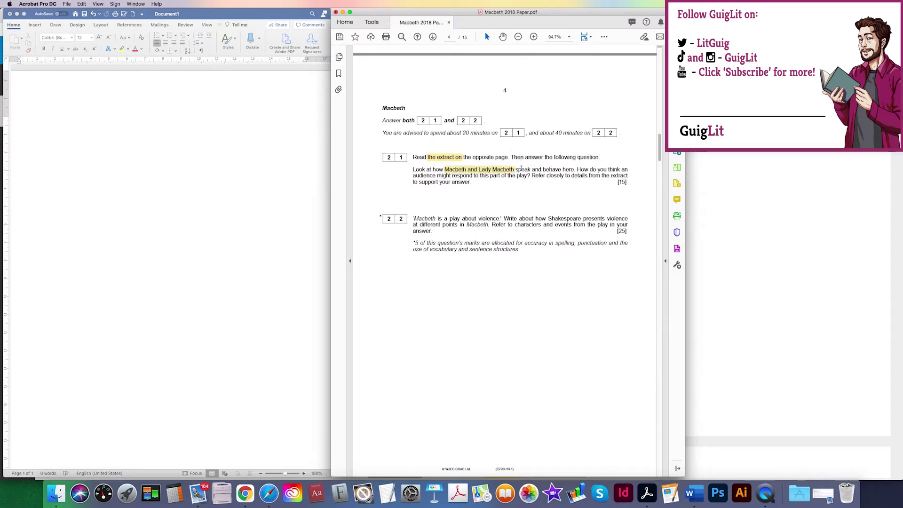
{"action": "left_click_drag", "start_coordinate": [516, 170], "coordinate": [561, 170]}
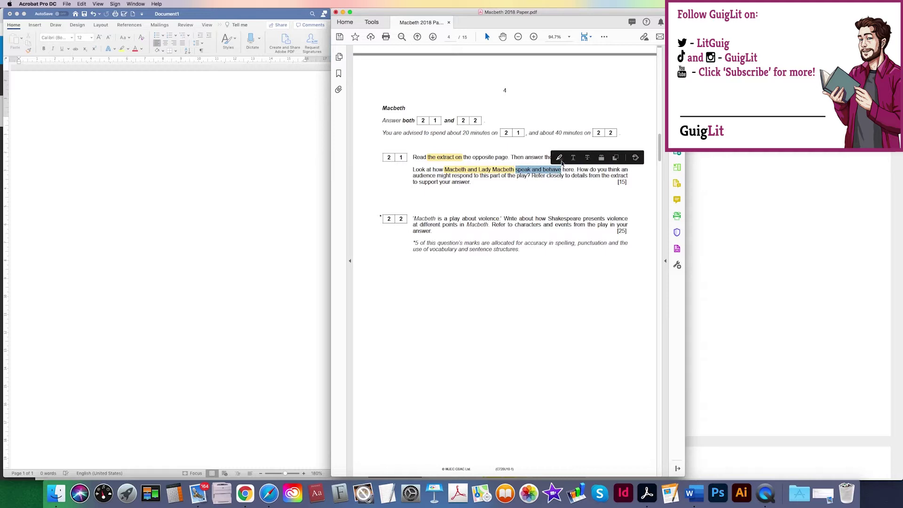
{"action": "left_click", "coordinate": [560, 158]}
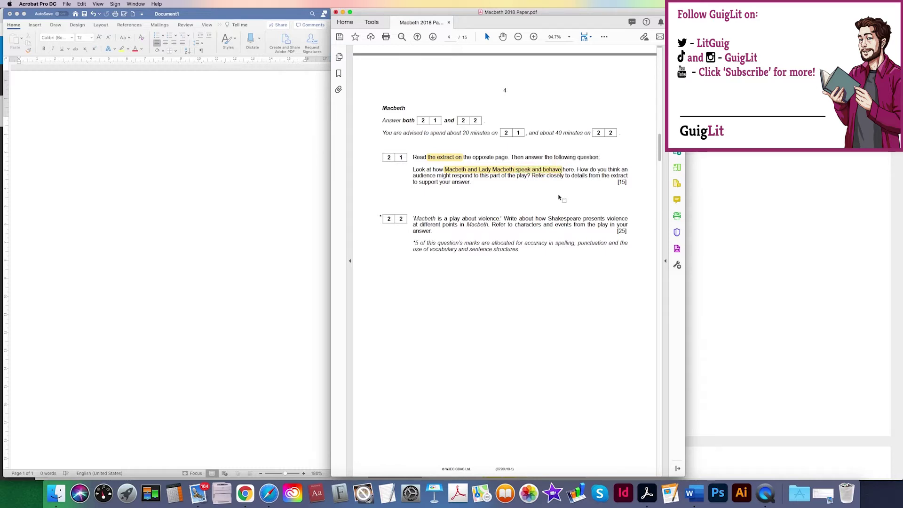
- Highlight "an audience might respond to this part of the play?" and "closely to details from the extract" in question 21
{"action": "left_click_drag", "start_coordinate": [622, 170], "coordinate": [533, 176]}
{"action": "left_click", "coordinate": [541, 158]}
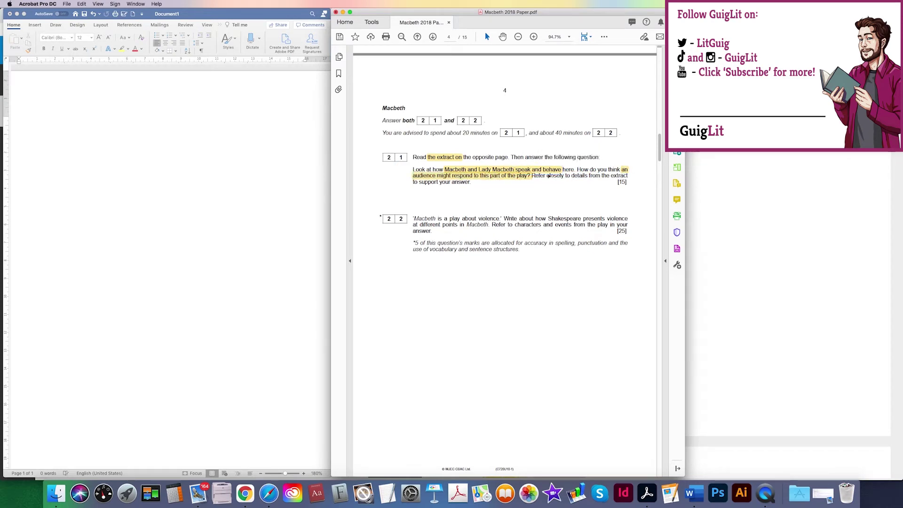
{"action": "left_click", "coordinate": [628, 171]}
{"action": "left_click", "coordinate": [564, 175]}
{"action": "left_click_drag", "start_coordinate": [547, 176], "coordinate": [628, 176]}
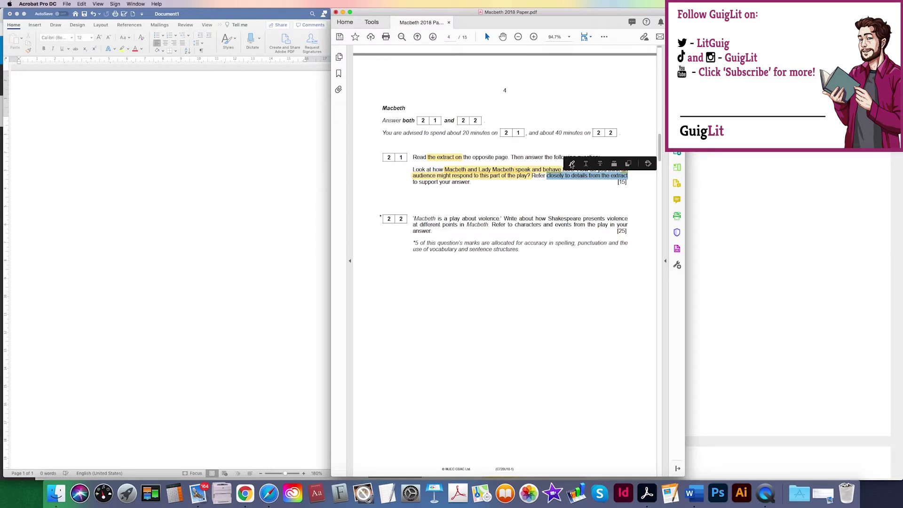
{"action": "left_click", "coordinate": [589, 166]}
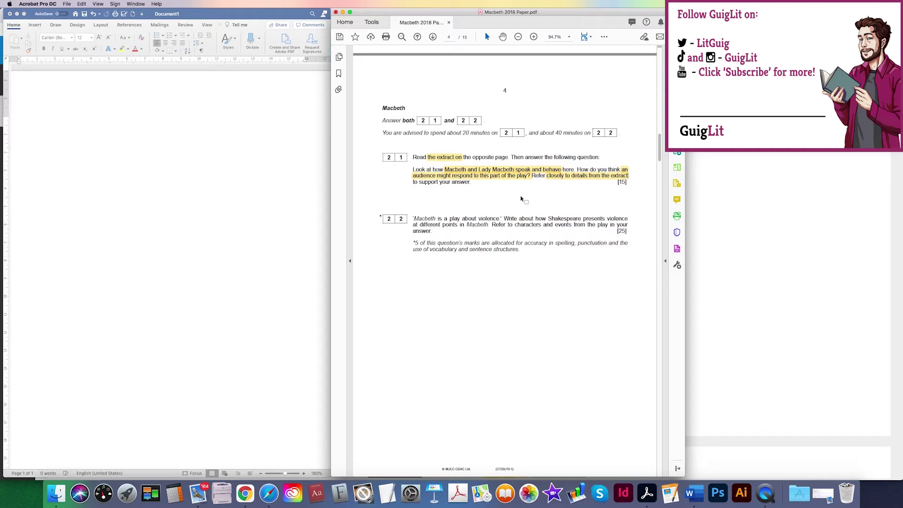
- In Macbeth's opening speech on page 5, highlight "Pr'ythee, peace!" and "I dare do all that may become a man,"
{"action": "scroll", "coordinate": [524, 199], "scroll_direction": "up", "scroll_amount": 5}
{"action": "scroll", "coordinate": [526, 199], "scroll_direction": "up", "scroll_amount": 3}
{"action": "scroll", "coordinate": [526, 199], "scroll_direction": "down", "scroll_amount": 10}
{"action": "scroll", "coordinate": [526, 199], "scroll_direction": "down", "scroll_amount": 8}
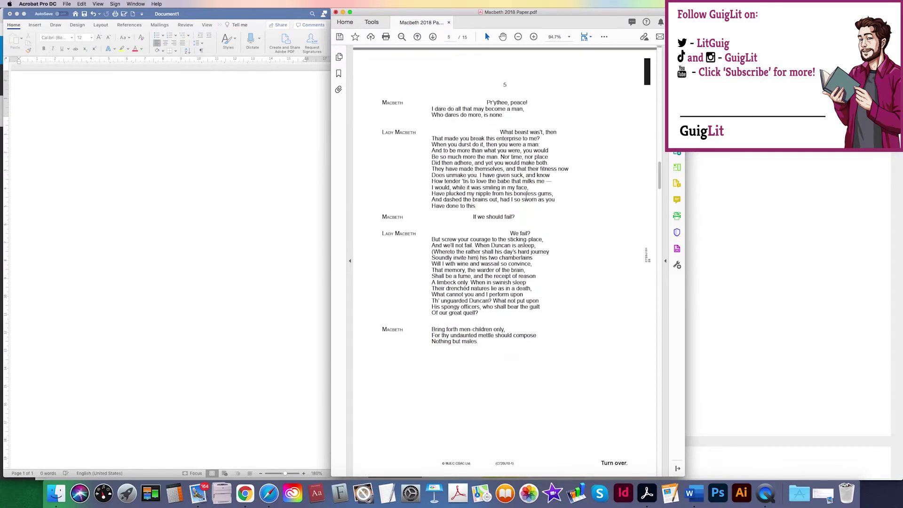
{"action": "scroll", "coordinate": [526, 196], "scroll_direction": "down", "scroll_amount": 1}
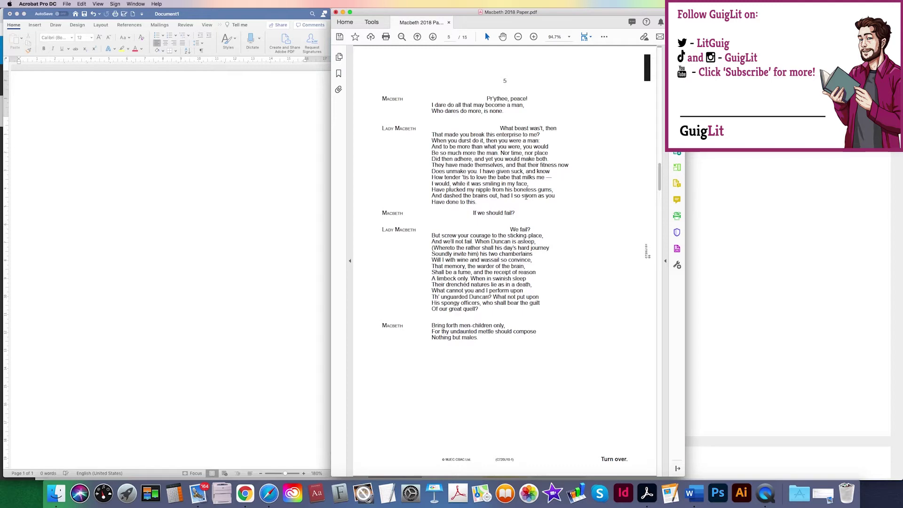
{"action": "scroll", "coordinate": [526, 197], "scroll_direction": "down", "scroll_amount": 5}
{"action": "scroll", "coordinate": [527, 198], "scroll_direction": "up", "scroll_amount": 6}
{"action": "scroll", "coordinate": [528, 199], "scroll_direction": "up", "scroll_amount": 1}
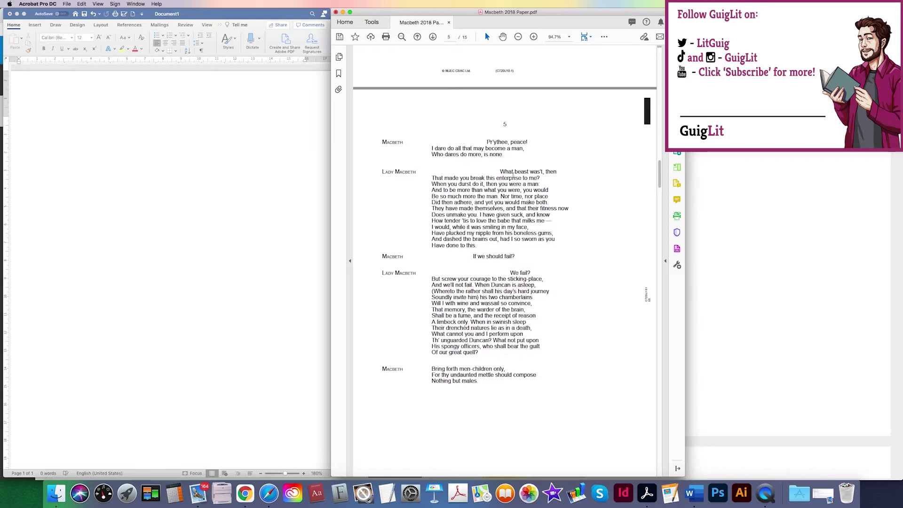
{"action": "left_click_drag", "start_coordinate": [487, 141], "coordinate": [530, 141]}
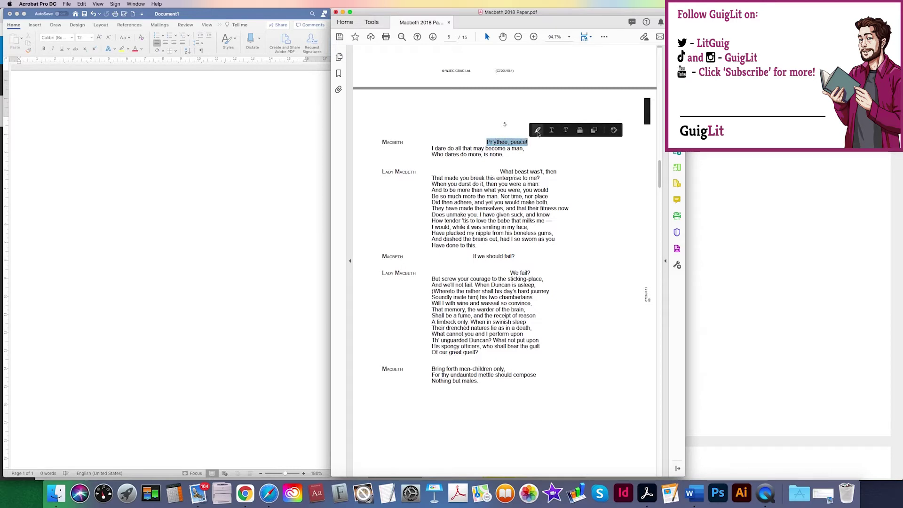
{"action": "left_click", "coordinate": [537, 131]}
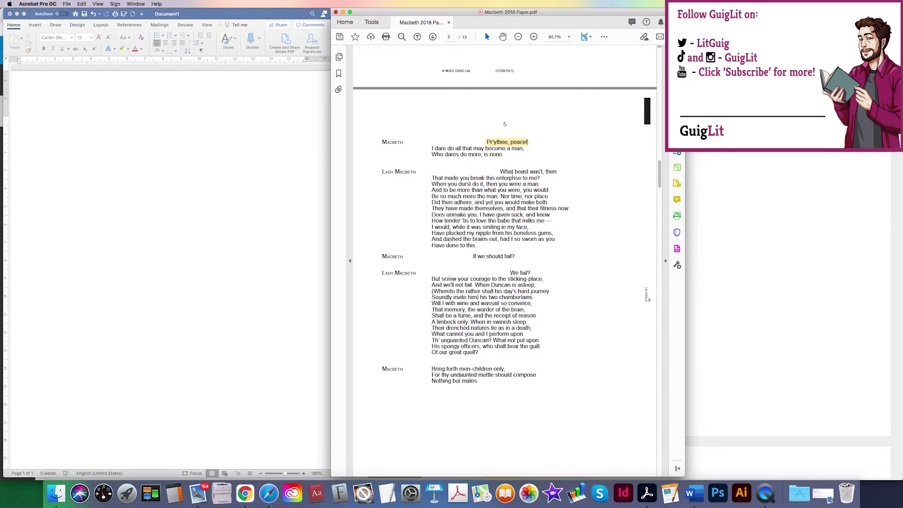
{"action": "left_click_drag", "start_coordinate": [432, 148], "coordinate": [524, 148]}
{"action": "left_click", "coordinate": [425, 149]}
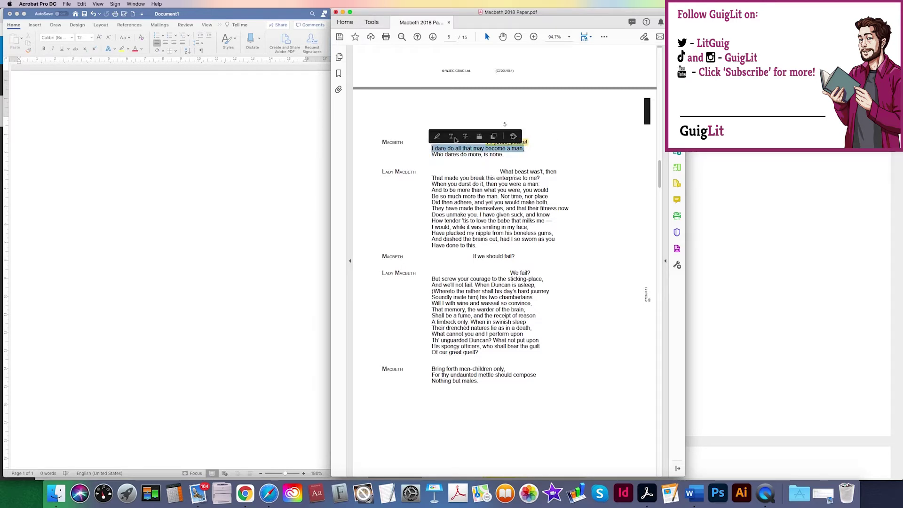
{"action": "left_click", "coordinate": [437, 137]}
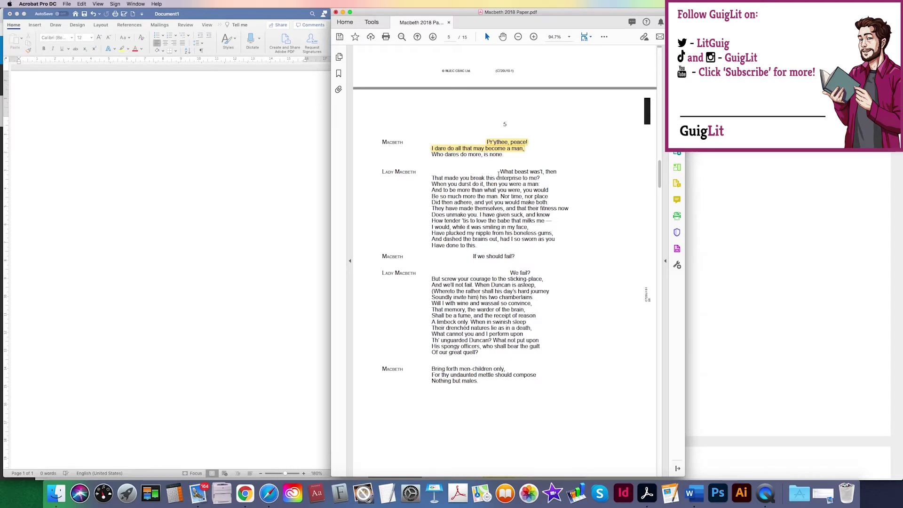
- In Lady Macbeth's first speech, highlight "When you durst do it, then you were a man" and "Does unmake you."
{"action": "left_click_drag", "start_coordinate": [430, 177], "coordinate": [540, 184]}
{"action": "left_click", "coordinate": [442, 184]}
{"action": "left_click_drag", "start_coordinate": [431, 184], "coordinate": [540, 184]}
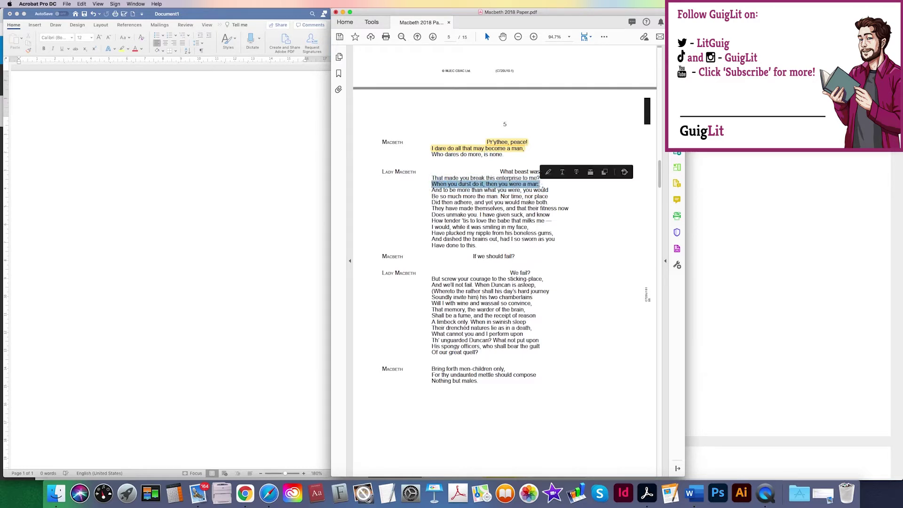
{"action": "left_click", "coordinate": [548, 176]}
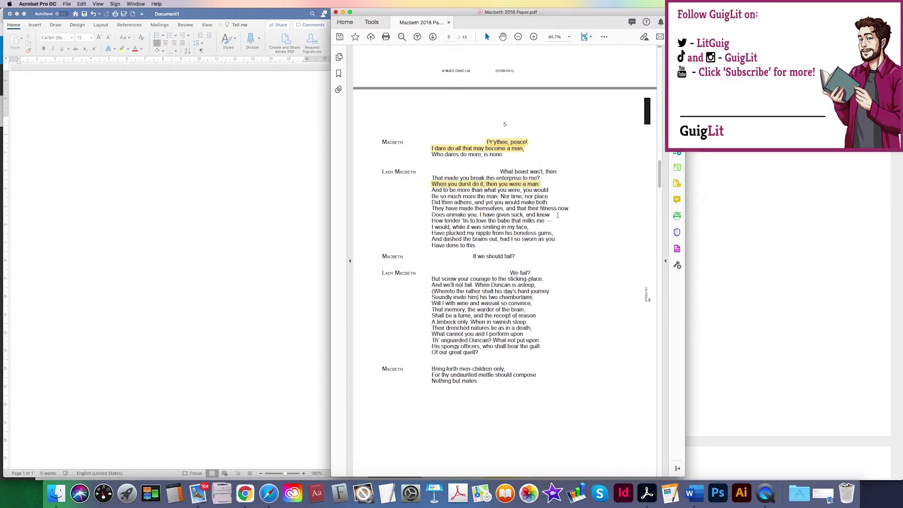
{"action": "scroll", "coordinate": [553, 215], "scroll_direction": "up", "scroll_amount": 1}
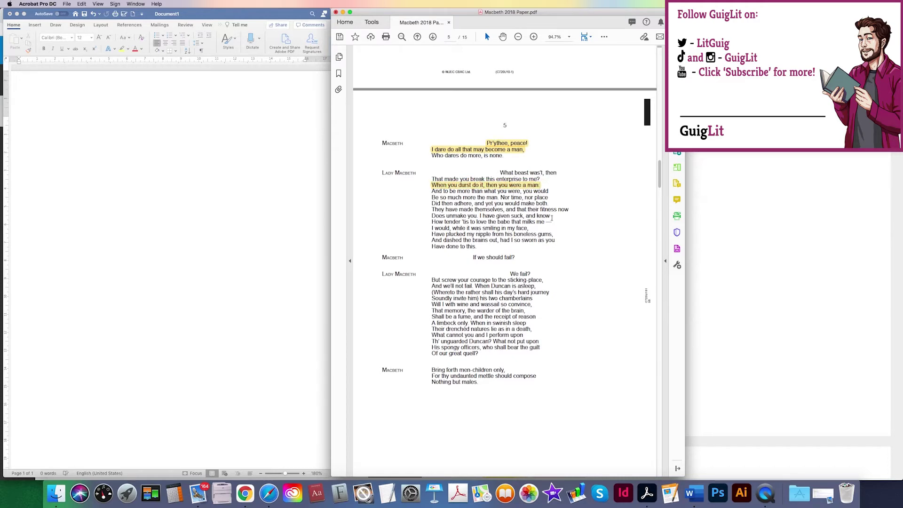
{"action": "mouse_move", "coordinate": [431, 214]}
{"action": "left_mouse_down"}
{"action": "mouse_move", "coordinate": [468, 219]}
{"action": "mouse_move", "coordinate": [431, 221]}
{"action": "left_mouse_up"}
{"action": "left_click", "coordinate": [477, 218]}
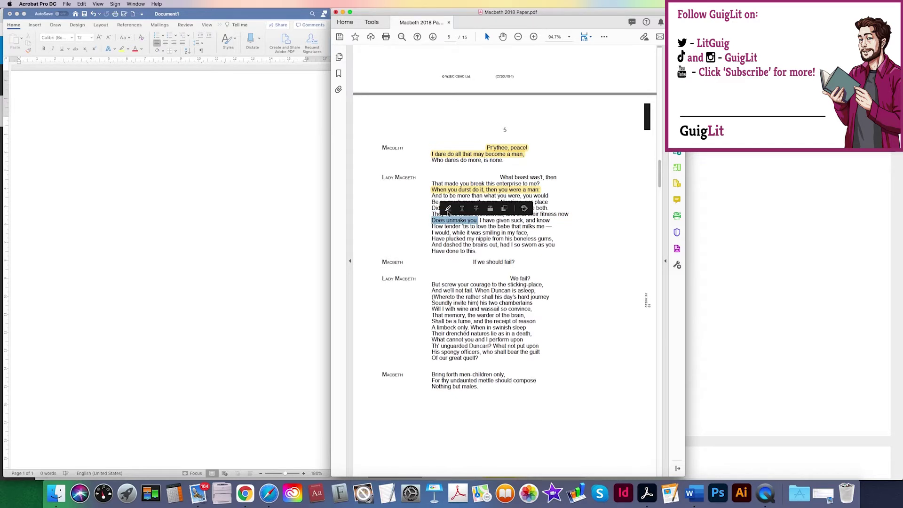
{"action": "left_click", "coordinate": [413, 202]}
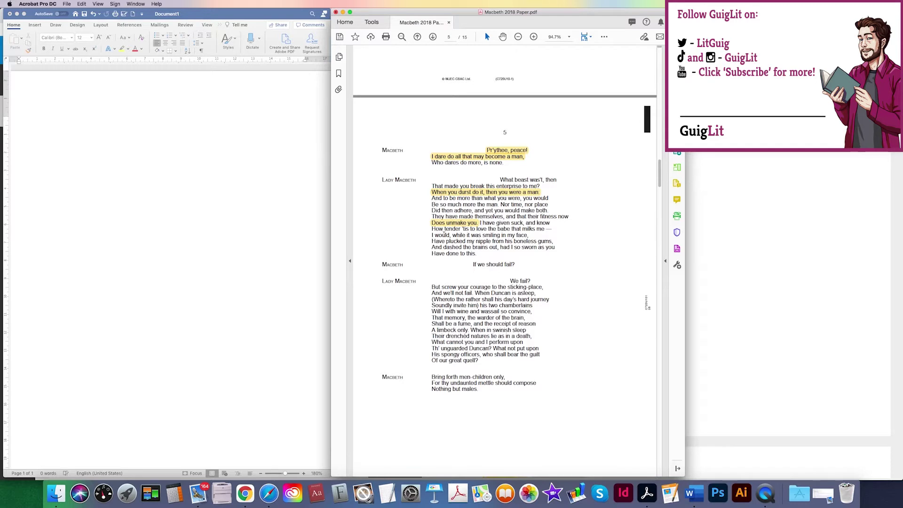
- Highlight Lady Macbeth's lines from "I would, while it was smiling" to "Have done to this." and Macbeth's reply "If we should fail?"
{"action": "left_click_drag", "start_coordinate": [432, 235], "coordinate": [479, 254]}
{"action": "left_click", "coordinate": [486, 246]}
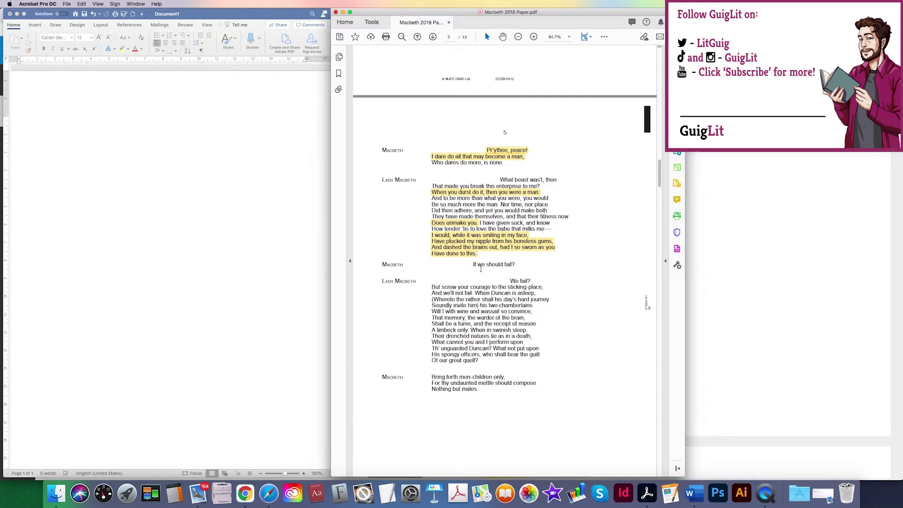
{"action": "left_click_drag", "start_coordinate": [474, 265], "coordinate": [515, 265]}
{"action": "left_click", "coordinate": [525, 253]}
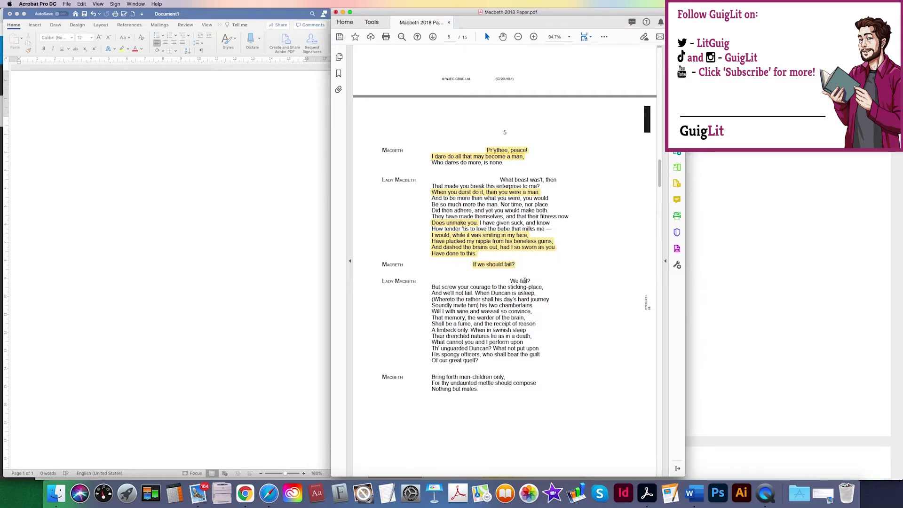
- In Lady Macbeth's second speech, highlight the "screw your courage", "What cannot you and I perform" and "spongy officers" quotations to the end of each sentence
{"action": "mouse_move", "coordinate": [450, 289]}
{"action": "left_mouse_down"}
{"action": "mouse_move", "coordinate": [543, 288]}
{"action": "mouse_move", "coordinate": [460, 293]}
{"action": "mouse_move", "coordinate": [475, 292]}
{"action": "left_mouse_up"}
{"action": "left_click", "coordinate": [482, 275]}
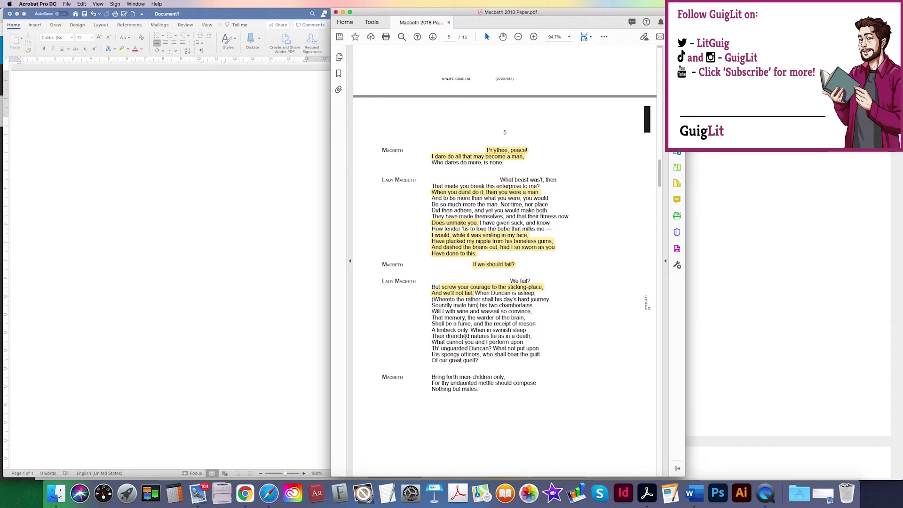
{"action": "left_click_drag", "start_coordinate": [431, 342], "coordinate": [492, 349]}
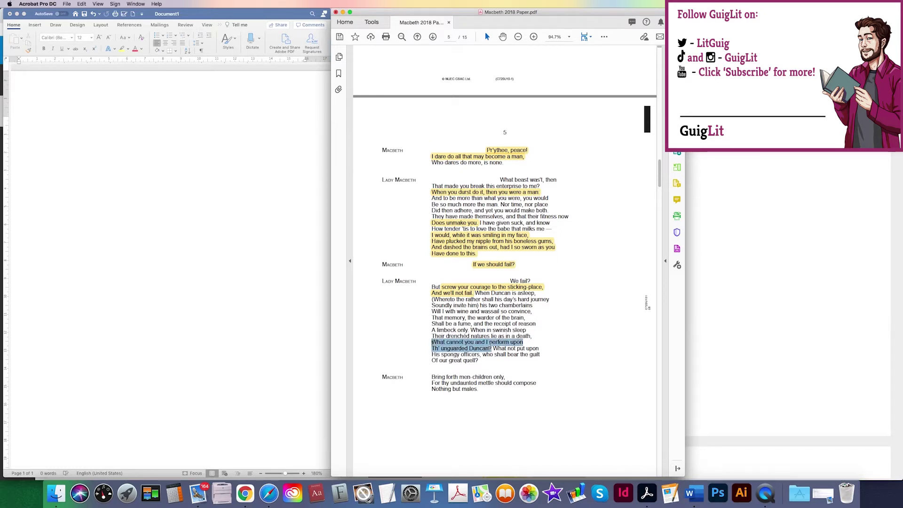
{"action": "left_click", "coordinate": [499, 329]}
{"action": "left_click_drag", "start_coordinate": [442, 355], "coordinate": [484, 357]}
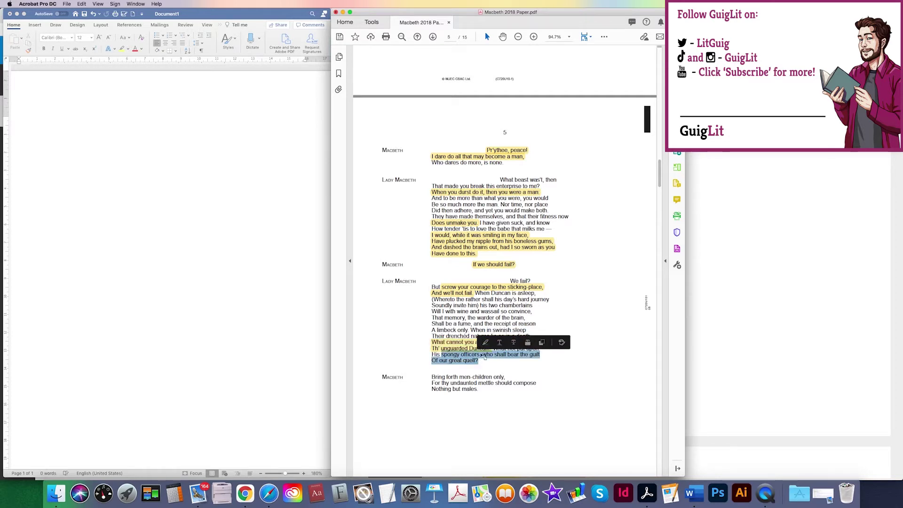
{"action": "left_click", "coordinate": [485, 343]}
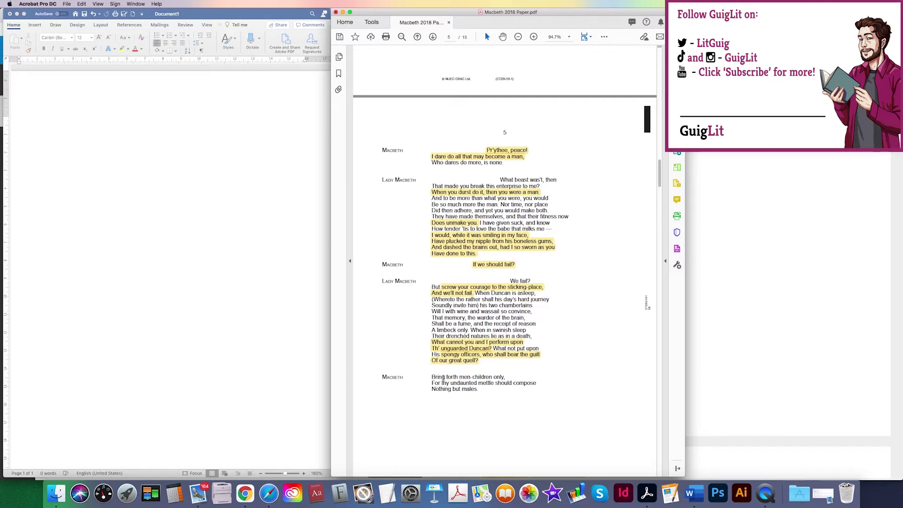
- In Macbeth's final speech, highlight "Bring forth men-children only," and "thy undaunted mettle should compose Nothing but males."
{"action": "left_click_drag", "start_coordinate": [431, 376], "coordinate": [519, 373]}
{"action": "left_click", "coordinate": [513, 365]}
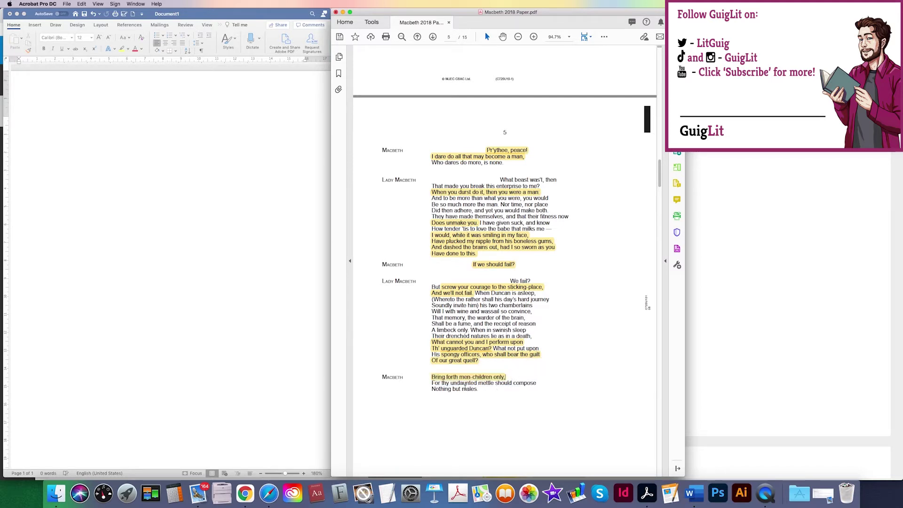
{"action": "left_click_drag", "start_coordinate": [442, 383], "coordinate": [477, 390]}
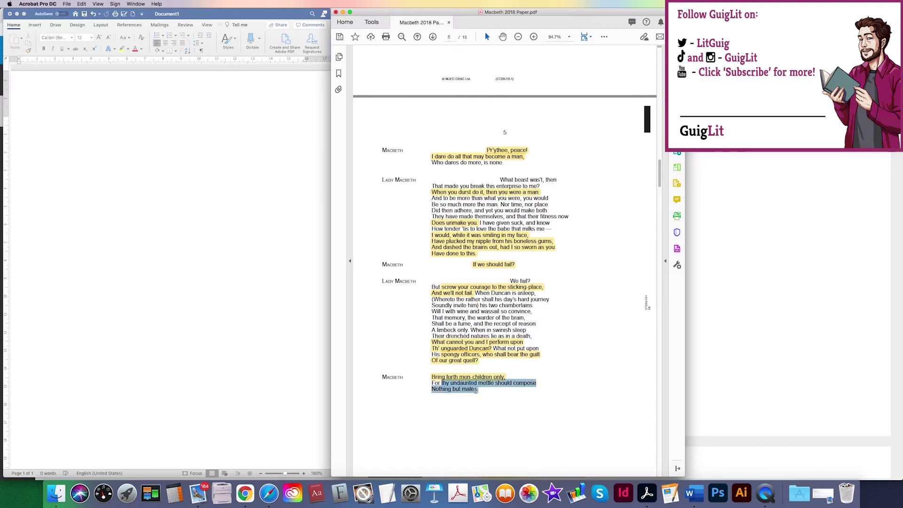
{"action": "left_click", "coordinate": [489, 371]}
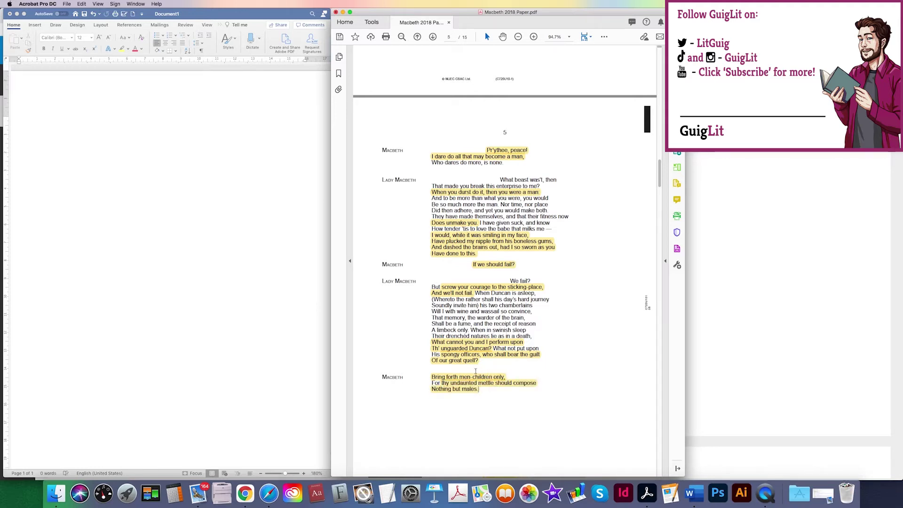
- Minimize the exam paper to check the countdown timer, restore it, and place the cursor in the blank Word document
{"action": "left_click", "coordinate": [343, 14]}
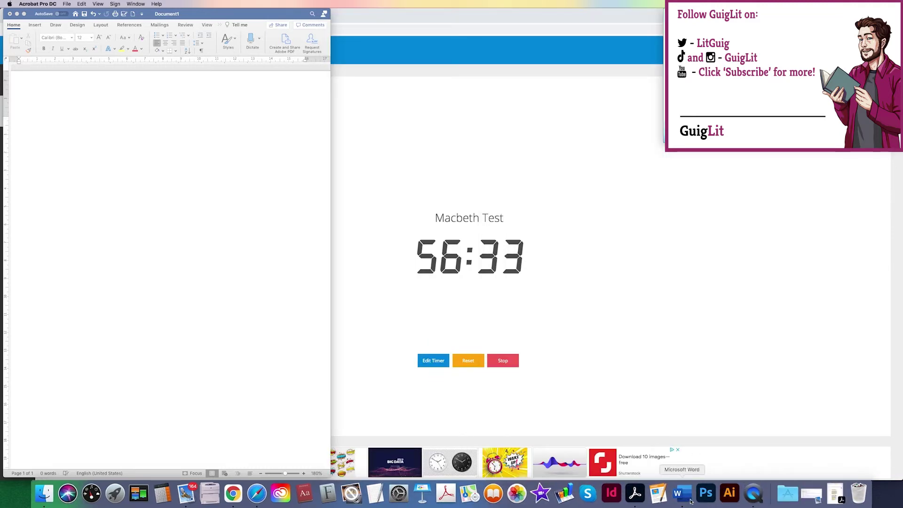
{"action": "left_click", "coordinate": [633, 495]}
{"action": "left_click", "coordinate": [127, 116]}
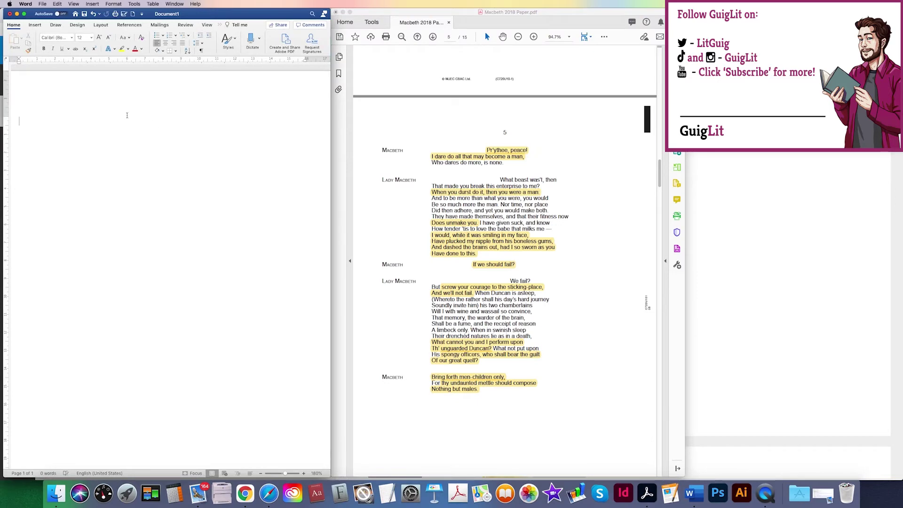
- Start numbered item 1 in the blank document with "The extract provided reveals to the audience the", keeping the exam question in view
{"action": "type", "text": "1."}
{"action": "scroll", "coordinate": [432, 212], "scroll_direction": "up", "scroll_amount": 15}
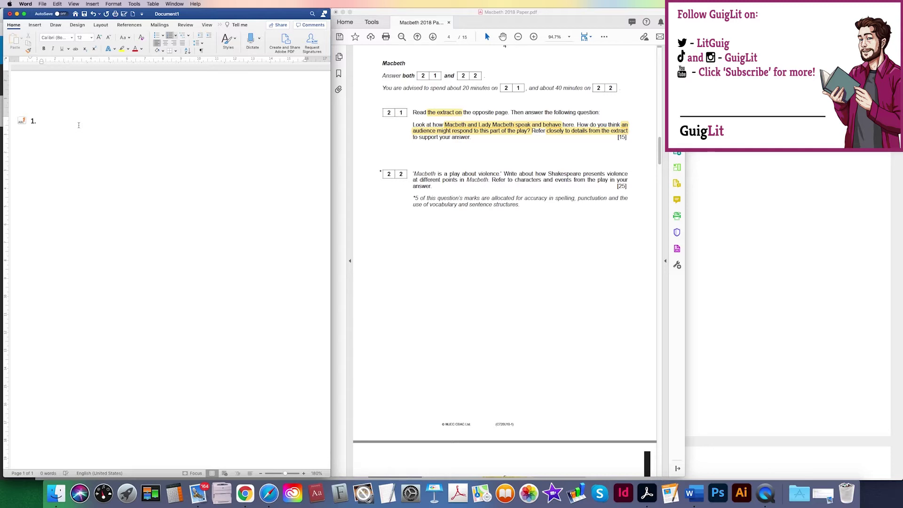
{"action": "type", "text": "The extract provided reveals to the audience the "}
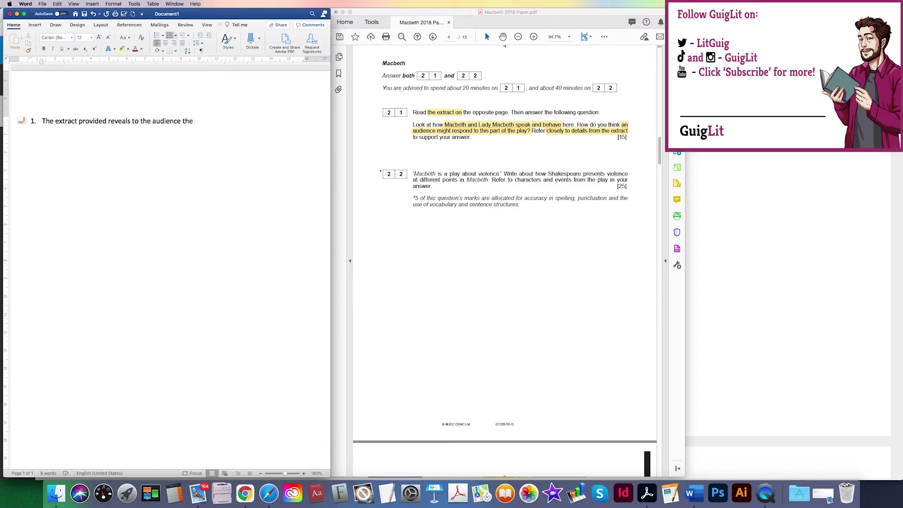
- Continue the opening sentence with "scheming, plotting nature of both Macbeth and Lady Macbeth"
{"action": "type", "text": "scheming, plotting nature of both maCBET"}
{"action": "key", "text": "BackSpace"}
{"action": "key", "text": "BackSpace"}
{"action": "key", "text": "BackSpace"}
{"action": "key", "text": "BackSpace"}
{"action": "key", "text": "BackSpace"}
{"action": "key", "text": "BackSpace"}
{"action": "type", "text": "Macbeth"}
{"action": "key", "text": "BackSpace"}
{"action": "key", "text": "BackSpace"}
{"action": "key", "text": "BackSpace"}
{"action": "key", "text": "BackSpace"}
{"action": "type", "text": "beth and L"}
{"action": "type", "text": "ady Macbeth"}
- Add the contrasting clause ", while at the same time demonstrating how Lady Macbeth is so" to the opening sentence
{"action": "type", "text": ", while at the s"}
{"action": "type", "text": "ame time dem"}
{"action": "type", "text": "onstrating how "}
{"action": "type", "text": "Lady Ma"}
{"action": "type", "text": "cbeth "}
{"action": "type", "text": "is so "}
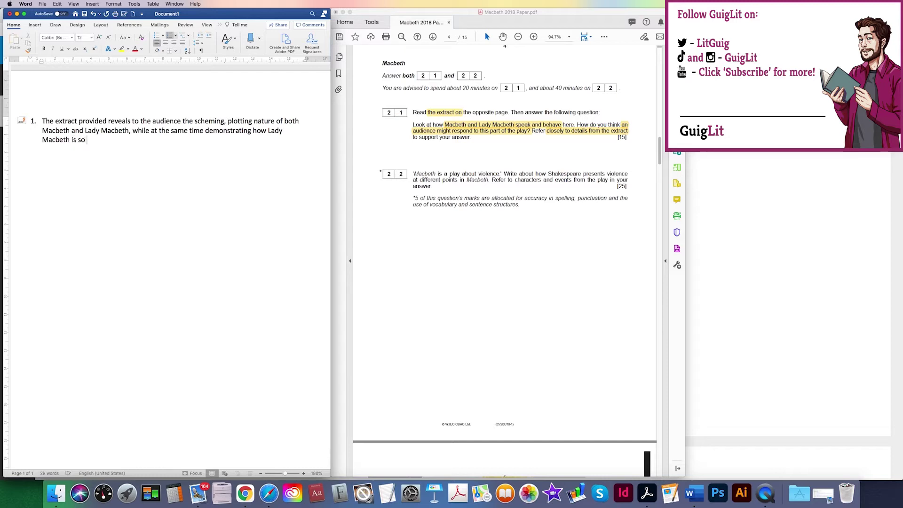
- Finish the opening sentence with "easily able to bend Macbeth's will to her own desires through the power of persuasion."
{"action": "type", "text": "abl"}
{"action": "key", "text": "BackSpace"}
{"action": "key", "text": "BackSpace"}
{"action": "type", "text": "easily able to bend mac"}
{"action": "key", "text": "BackSpace"}
{"action": "key", "text": "BackSpace"}
{"action": "key", "text": "BackSpace"}
{"action": "type", "text": "Macbeth's will "}
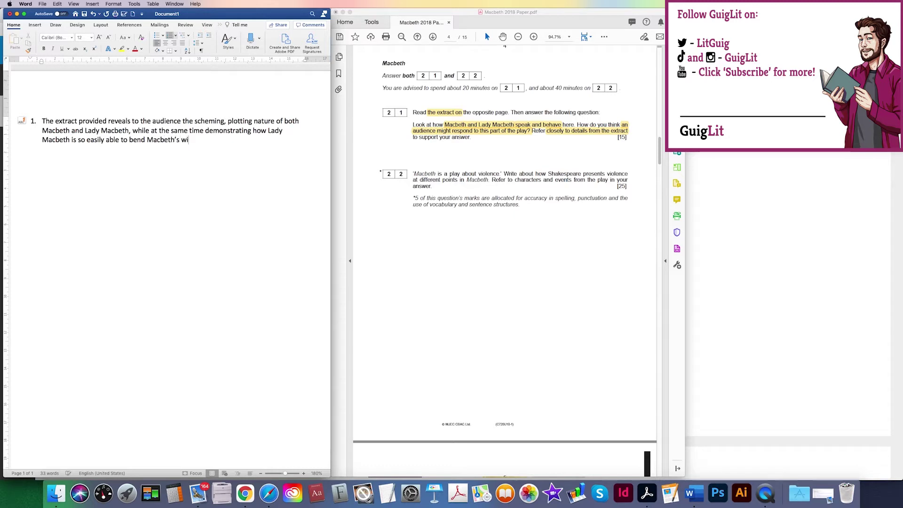
{"action": "type", "text": "to her own"}
{"action": "type", "text": "desires "}
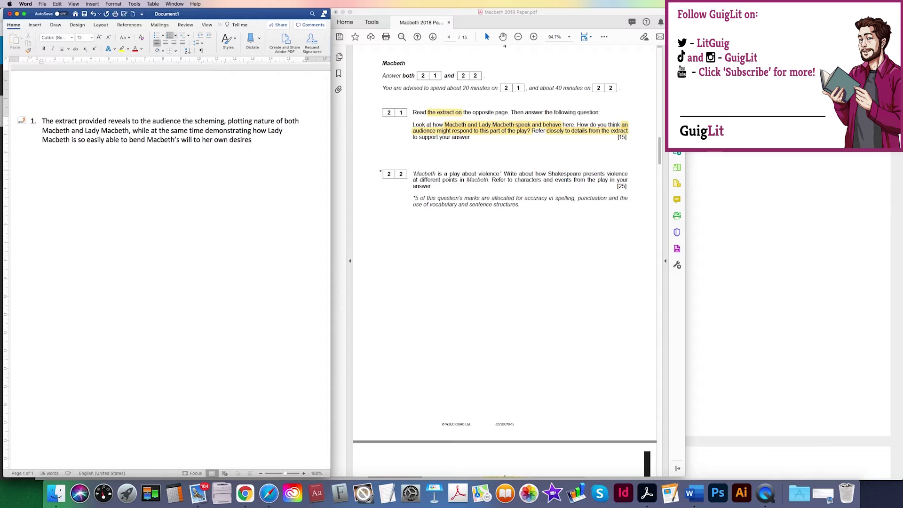
{"action": "type", "text": "through the power of persuasion."}
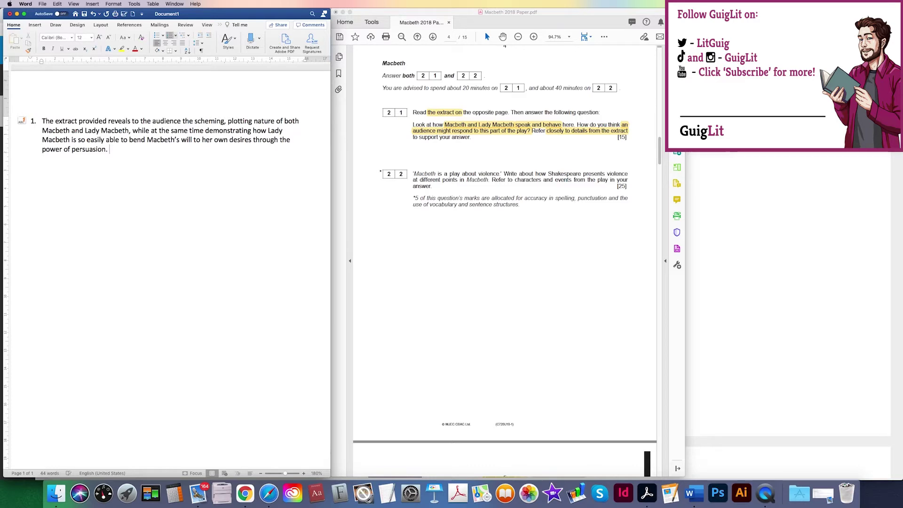
- Begin an unnumbered paragraph with "At the start of the extract the audience would notice how Macbeth begins with 'Pr'ythee, peace!"
{"action": "key", "text": "Return"}
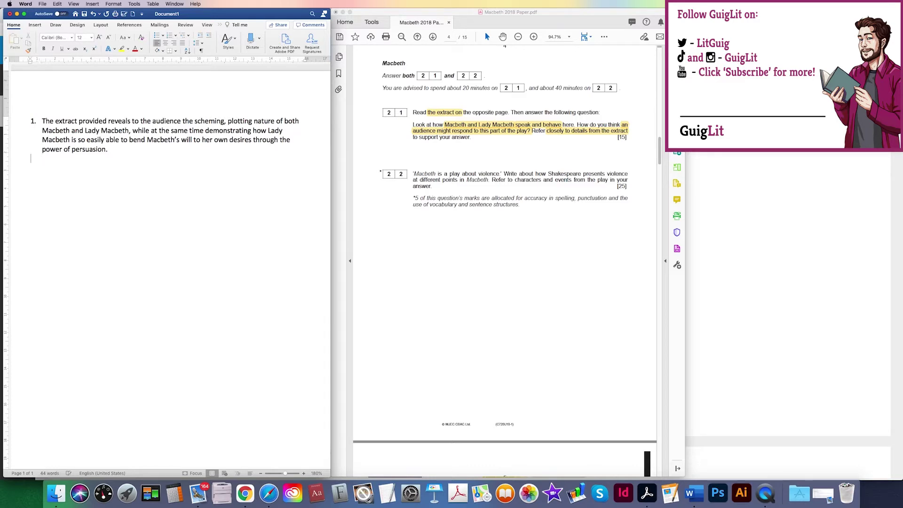
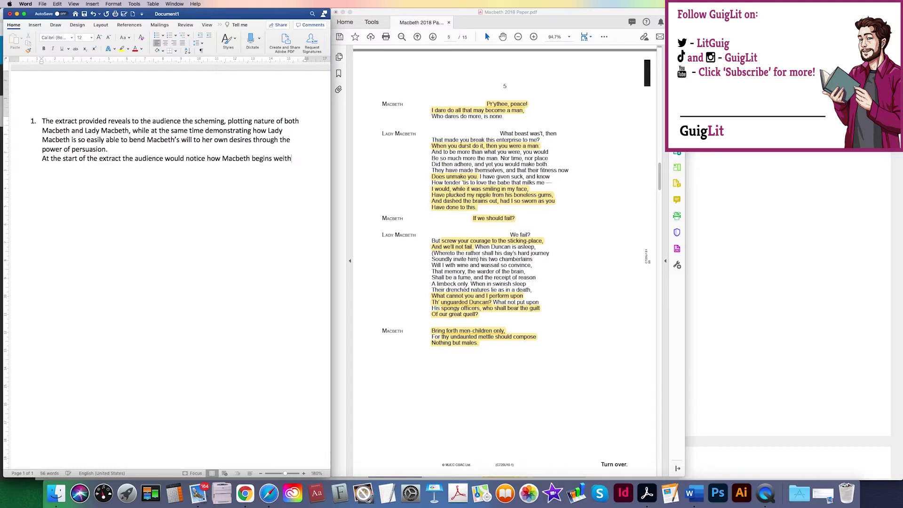
{"action": "key", "text": "BackSpace"}
{"action": "key", "text": "BackSpace"}
{"action": "key", "text": "BackSpace"}
{"action": "key", "text": "BackSpace"}
{"action": "key", "text": "BackSpace"}
{"action": "type", "text": "ith 'Pr'ythee, peace!"}
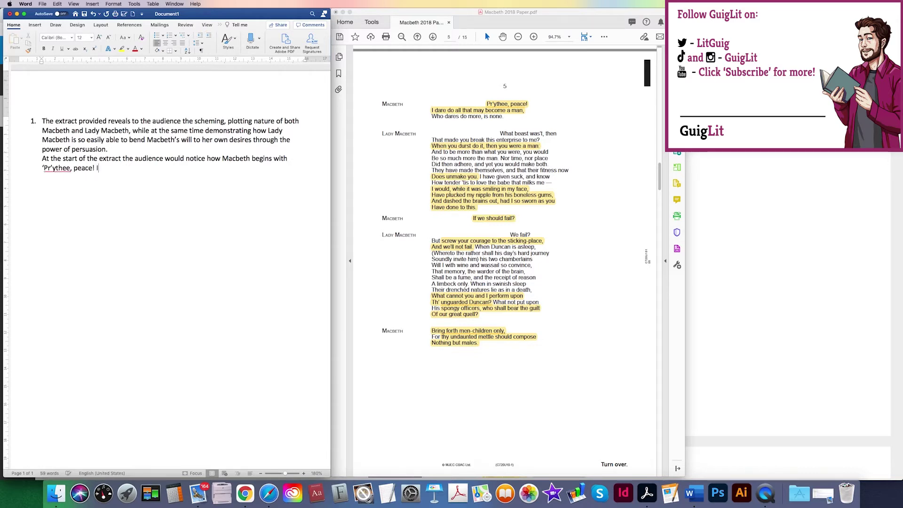
- Complete Macbeth's quotation with "I dare do all that may become a man.'"
{"action": "type", "text": " I adr"}
{"action": "key", "text": "BackSpace"}
{"action": "key", "text": "BackSpace"}
{"action": "key", "text": "BackSpace"}
{"action": "type", "text": "dare do all that "}
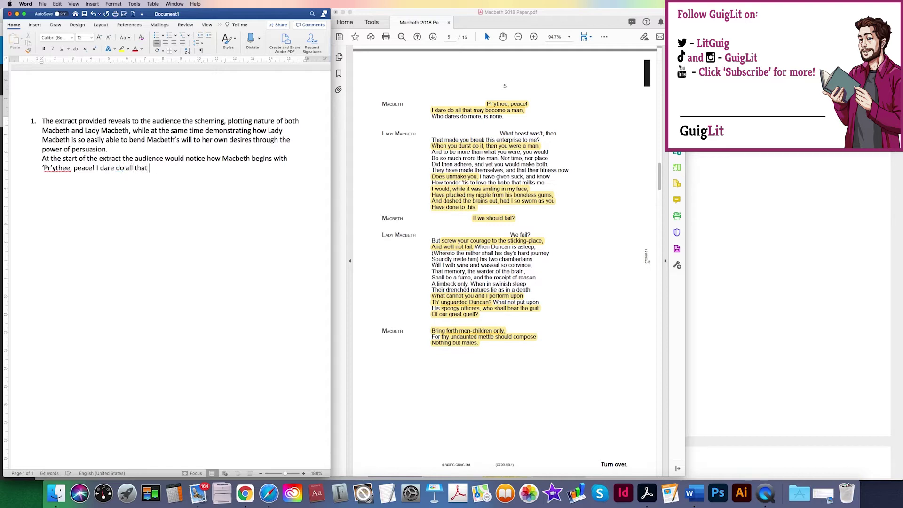
{"action": "type", "text": "may become a man"}
{"action": "type", "text": ".' "}
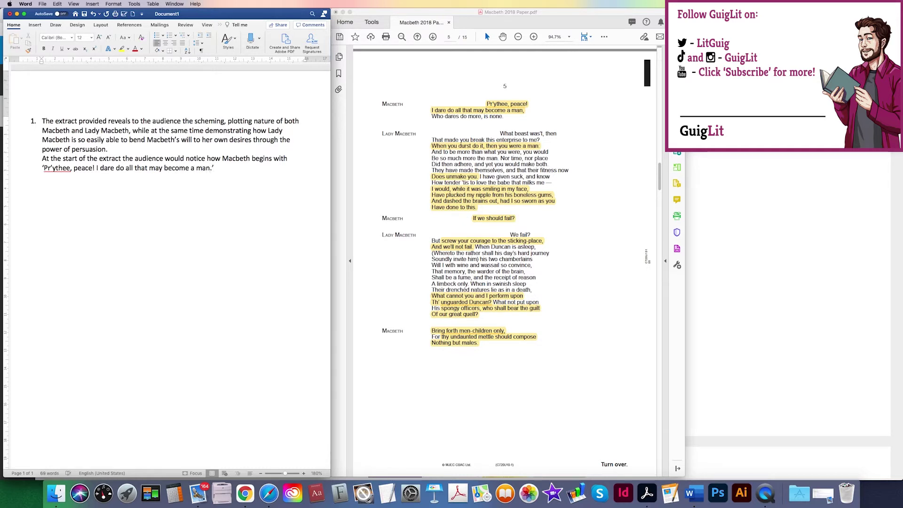
- Write "Firstly, the command of 'pry'thee, peace!' infers to the audience how Macbeth is becoming frustrated with Lady Macbeth's comments towards him. However, the"
{"action": "type", "text": "Firstly, the comm"}
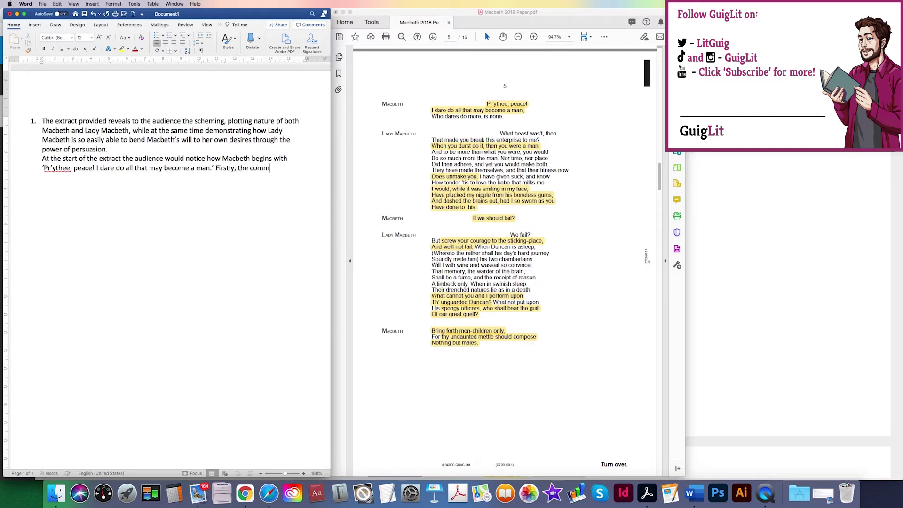
{"action": "type", "text": "and of 'ory'thee, peace!"}
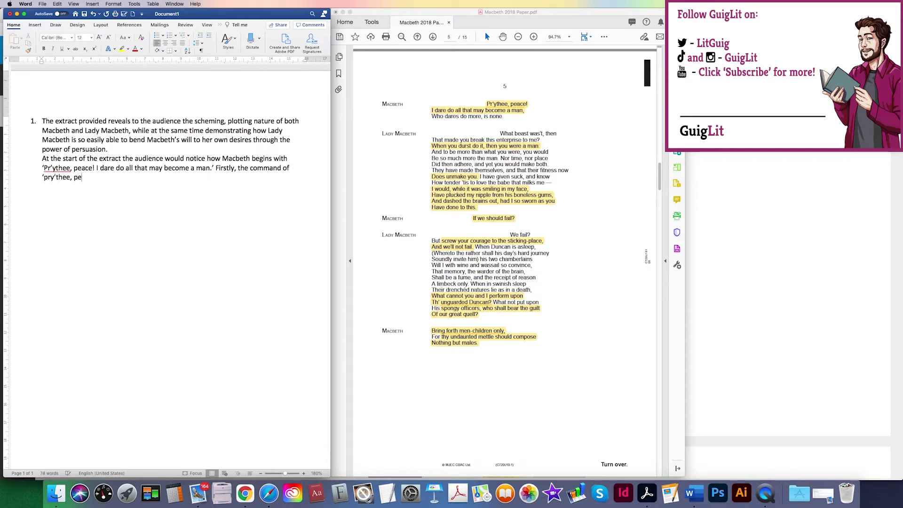
{"action": "type", "text": "’ inf"}
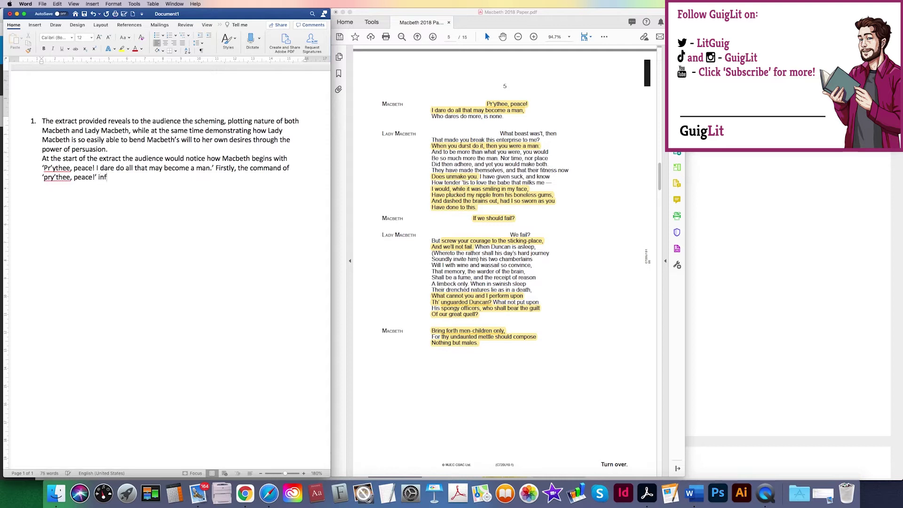
{"action": "type", "text": "ers to the audience"}
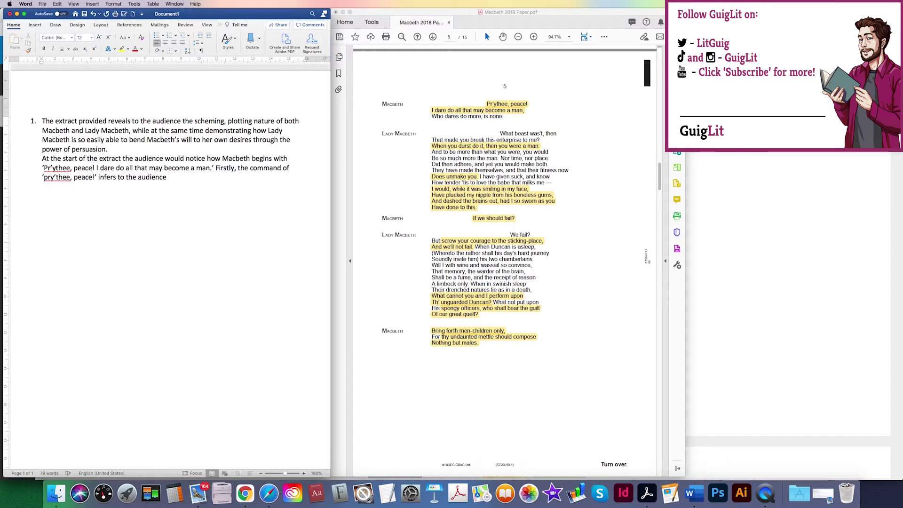
{"action": "type", "text": "how ma"}
{"action": "key", "text": "BackSpace"}
{"action": "type", "text": "Macbeth is becomi"}
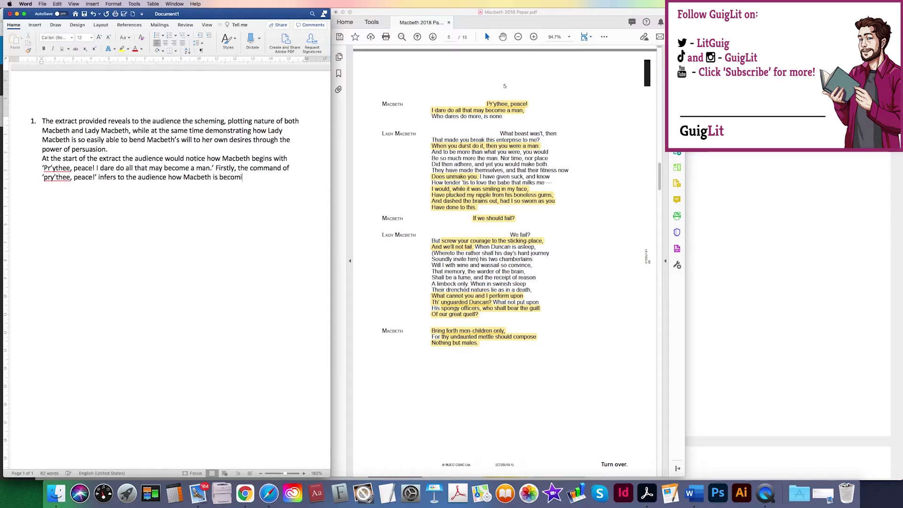
{"action": "type", "text": "ng frustrated with Lady Mca"}
{"action": "key", "text": "BackSpace"}
{"action": "key", "text": "BackSpace"}
{"action": "type", "text": "acbeth’s "}
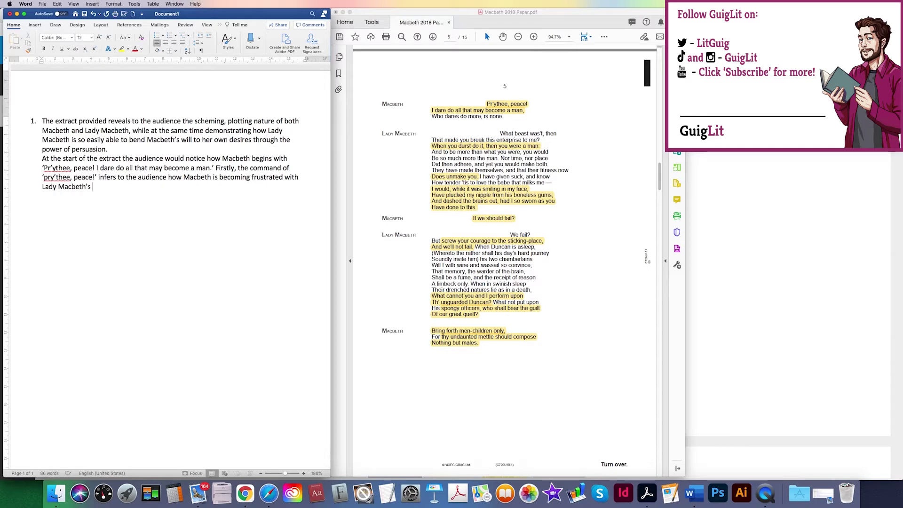
{"action": "type", "text": "comments towards him. However, the"}
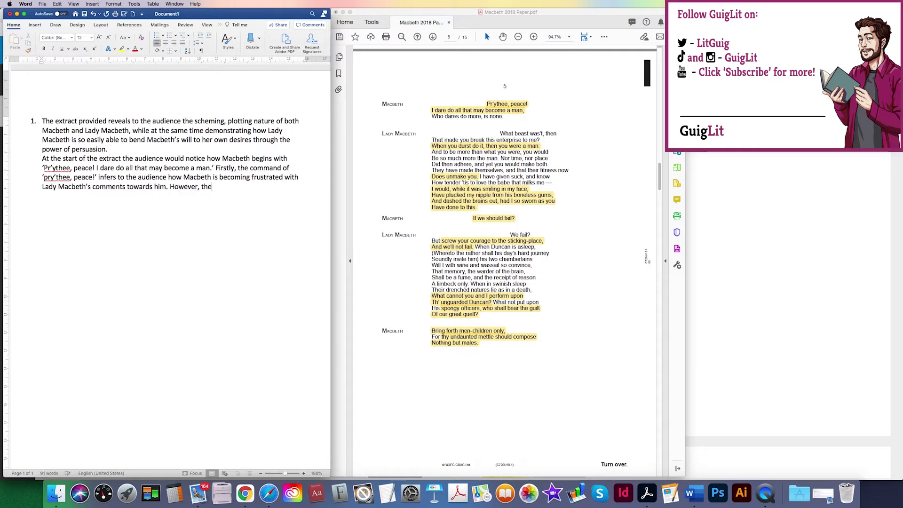
- Continue the sentence with "following phrase of how 'I dare do all…become a man', particularly the use of the noun 'man' demonstrates how"
{"action": "type", "text": " following phrase of how 'I DA"}
{"action": "key", "text": "BackSpace"}
{"action": "key", "text": "BackSpace"}
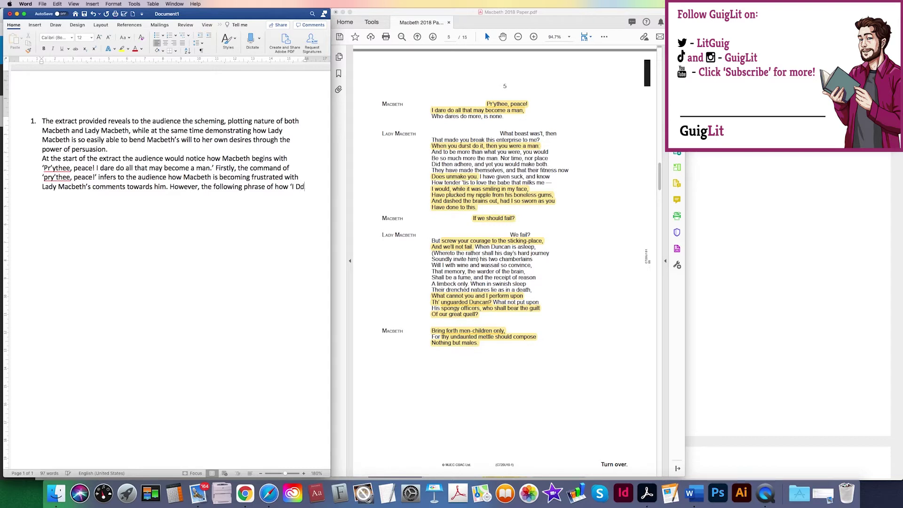
{"action": "type", "text": "dare do all...become "}
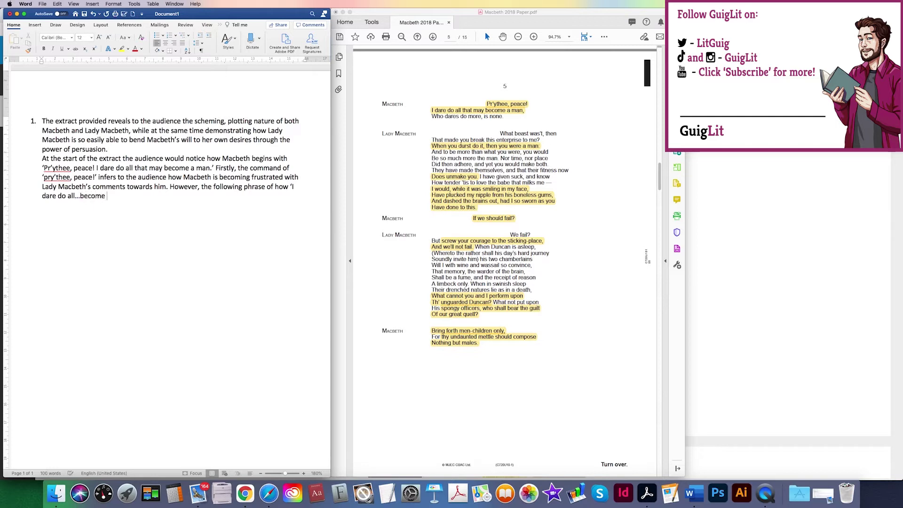
{"action": "type", "text": "a man"}
{"action": "type", "text": "', particularly"}
{"action": "type", "text": " the use of"}
{"action": "type", "text": " the noun 'm"}
{"action": "type", "text": "an'"}
{"action": "type", "text": " demonstrates how"}
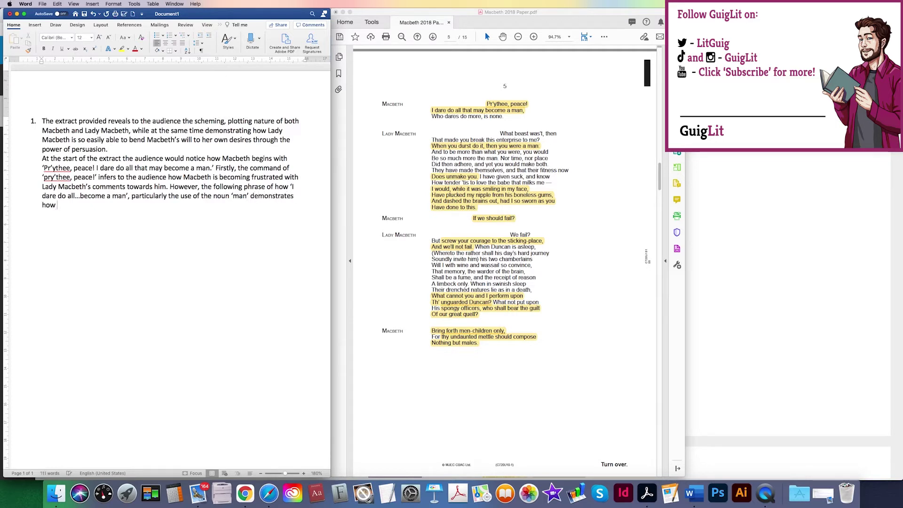
- Finish the sentence with "Lady Macbeth's mockery of his masculinity has had an affect on the Thane of Cawdor."
{"action": "type", "text": " Lady Macbeth's commockery of his masculin"}
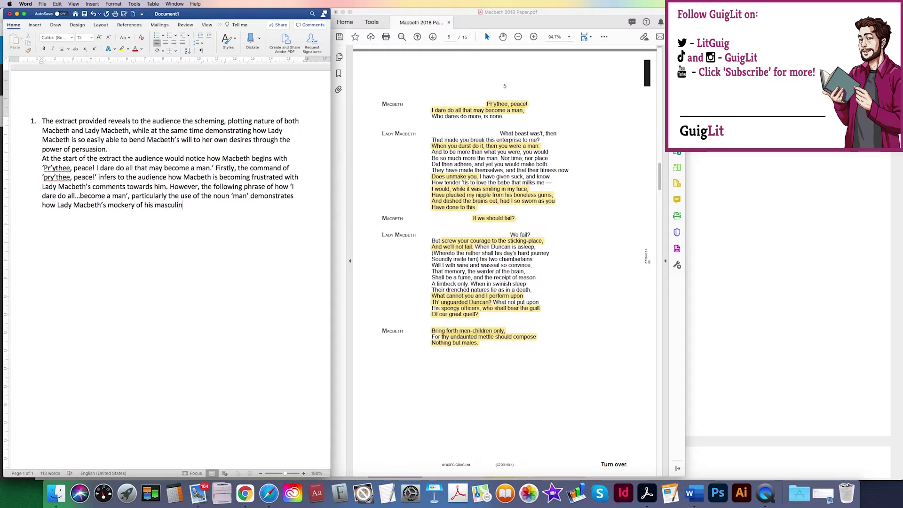
{"action": "type", "text": "ity has had an"}
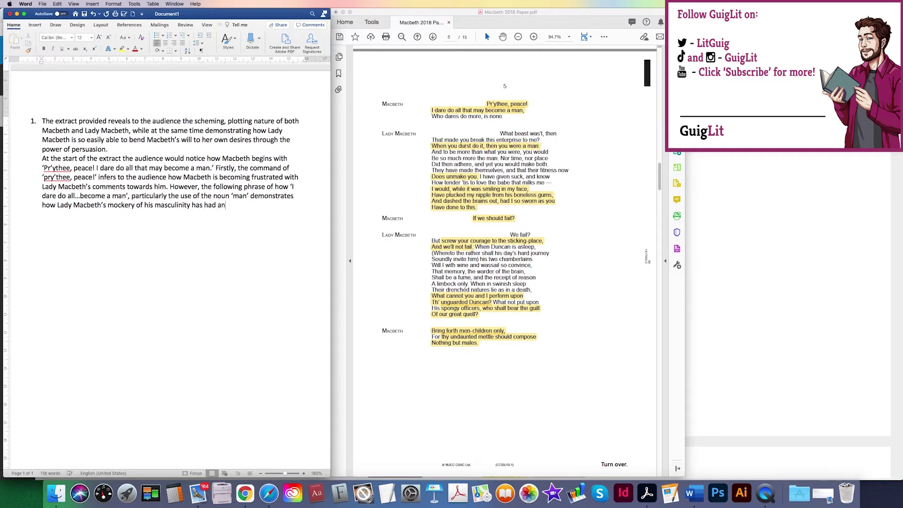
{"action": "type", "text": " affect on the tH"}
{"action": "key", "text": "BackSpace"}
{"action": "type", "text": "hane o"}
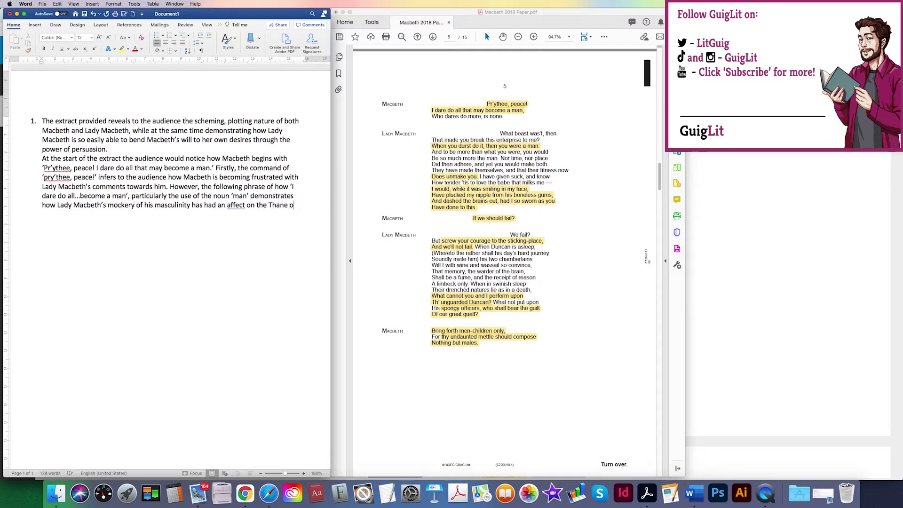
{"action": "type", "text": "f cA"}
{"action": "key", "text": "BackSpace"}
{"action": "key", "text": "BackSpace"}
{"action": "type", "text": "Cawdor."}
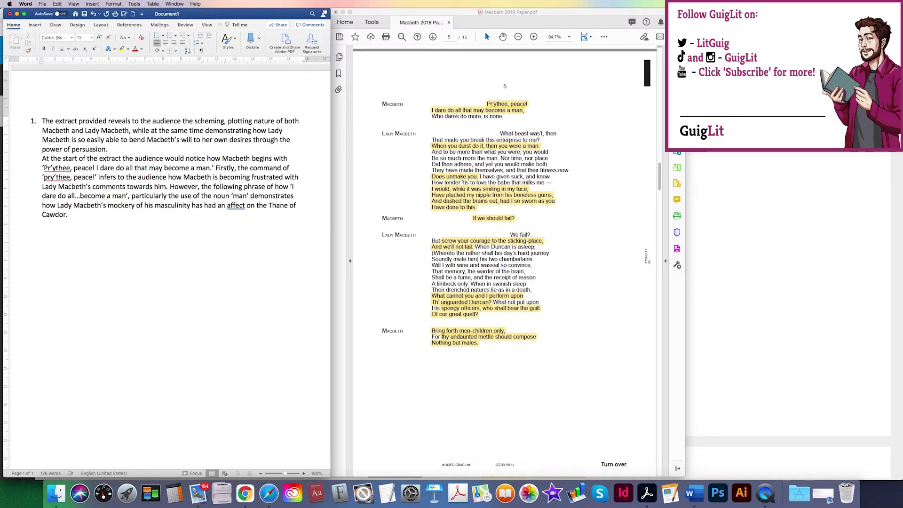
- Start a new paragraph with "As the extract continues, we see how Lady Macbeth continues this breaking down of Macbeth's ego and fragile masculinity"
{"action": "type", "text": "As the extract continu"}
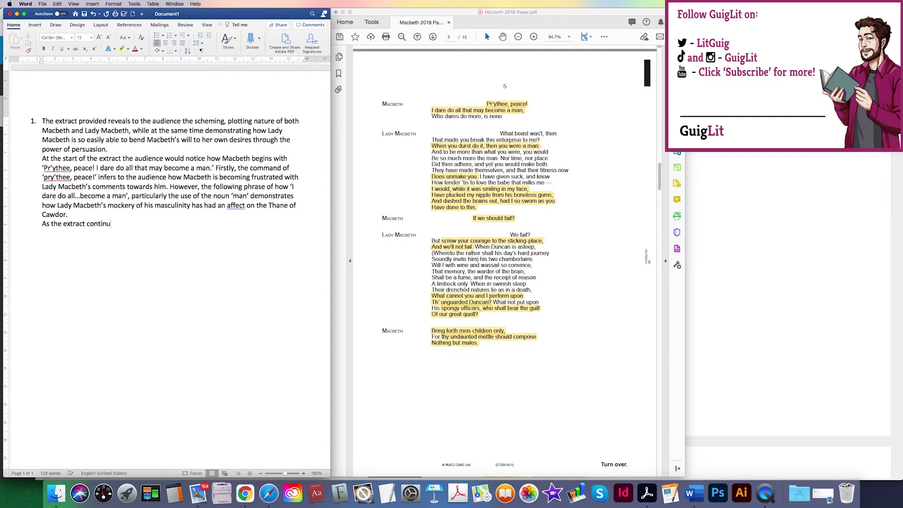
{"action": "type", "text": "es, we see how Lady Macbeth co"}
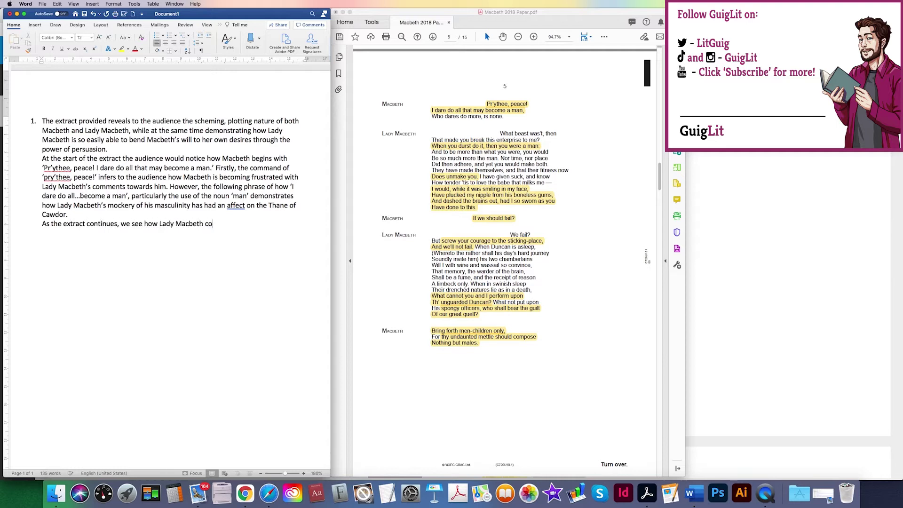
{"action": "type", "text": "ntinues this break"}
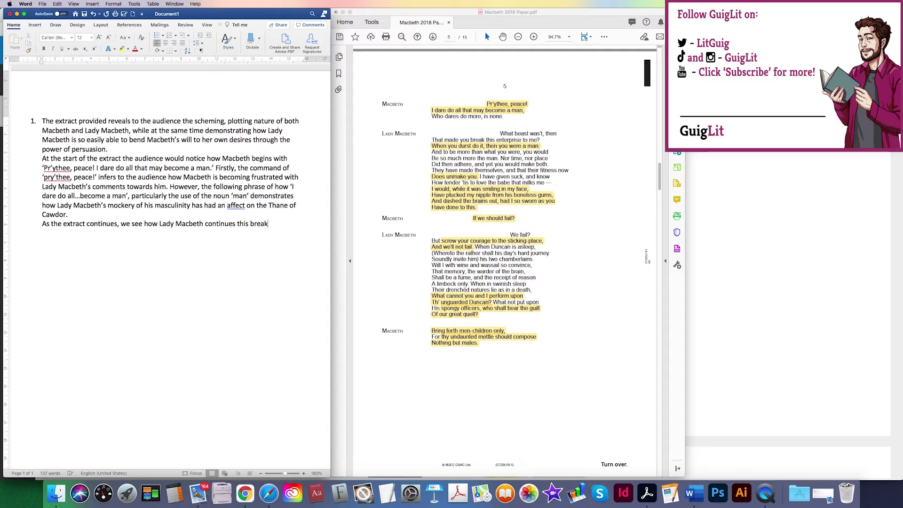
{"action": "type", "text": "ing down of mac"}
{"action": "key", "text": "BackSpace"}
{"action": "key", "text": "BackSpace"}
{"action": "key", "text": "BackSpace"}
{"action": "type", "text": "Macbet"}
{"action": "type", "text": "h's ego and fragile"}
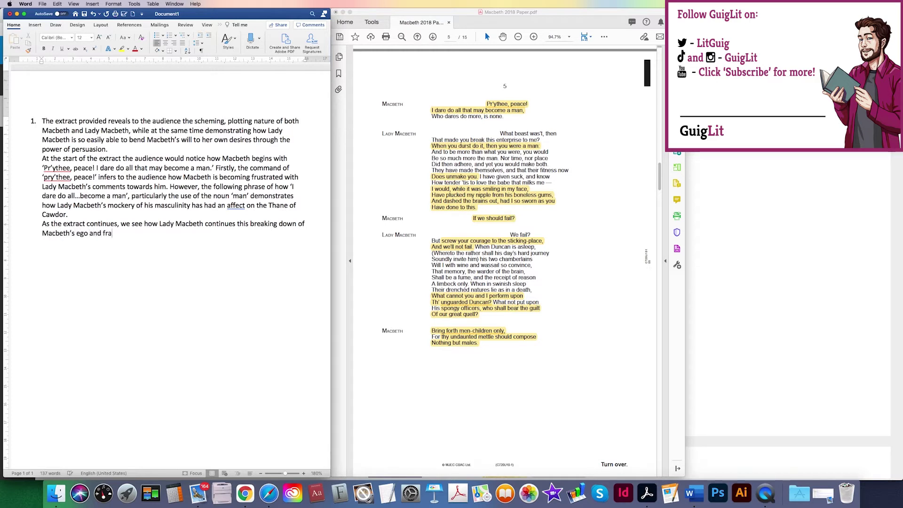
{"action": "type", "text": " masculinity "}
- End the sentence with ", with subsequent great effect." and begin the following one with "Lady Macbeth"
{"action": "type", "text": "with great effect"}
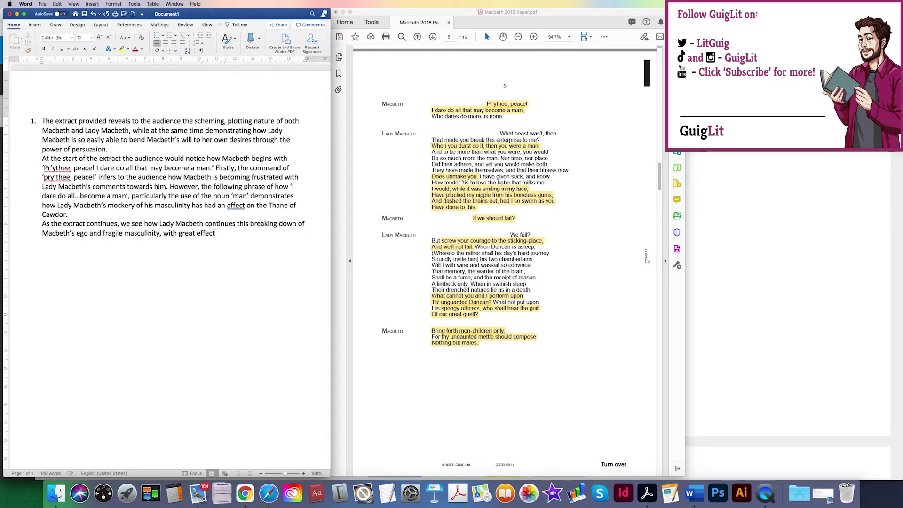
{"action": "key", "text": "BackSpace"}
{"action": "key", "text": "BackSpace"}
{"action": "key", "text": "BackSpace"}
{"action": "key", "text": "BackSpace"}
{"action": "key", "text": "BackSpace"}
{"action": "key", "text": "BackSpace"}
{"action": "key", "text": "BackSpace"}
{"action": "key", "text": "BackSpace"}
{"action": "key", "text": "BackSpace"}
{"action": "key", "text": "BackSpace"}
{"action": "key", "text": "BackSpace"}
{"action": "type", "text": "subsequent great effect. Lady Macbeth "}
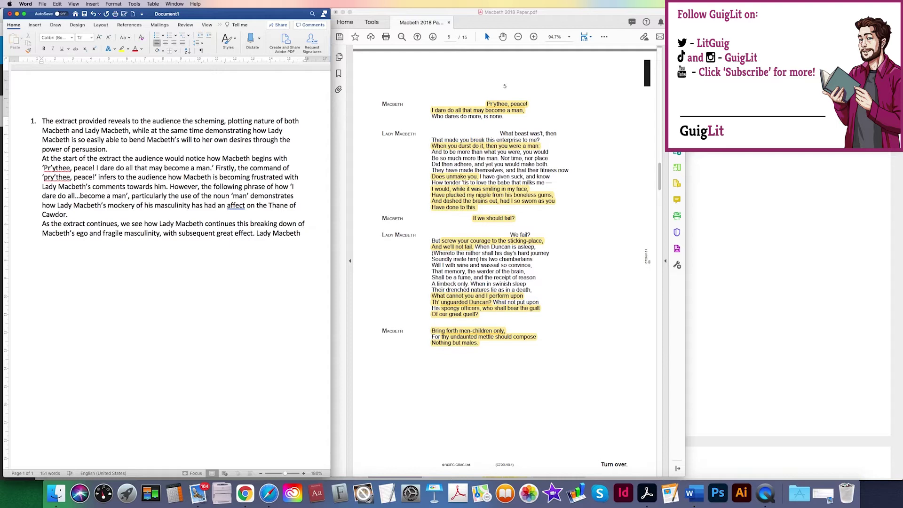
- Introduce her quotation with "is heard to say 'when you durst do it, then you were a man"
{"action": "type", "text": "is heart"}
{"action": "type", "text": " to say 'when you durst "}
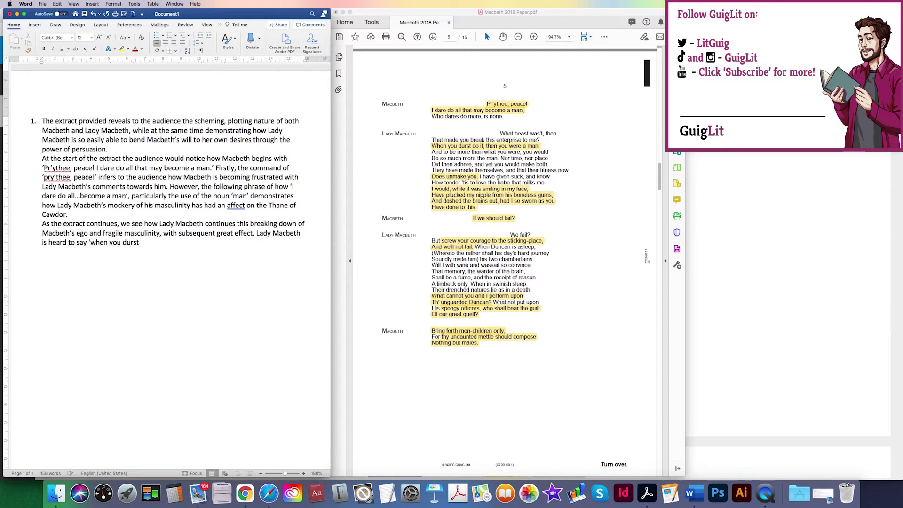
{"action": "type", "text": "do it, then you were a m"}
{"action": "type", "text": "an"}
- Close the quotation and begin the next sentence with "The phrase 'then you were a man' reveals to the audience how Lady Macbeth"
{"action": "type", "text": ".' The phrase '"}
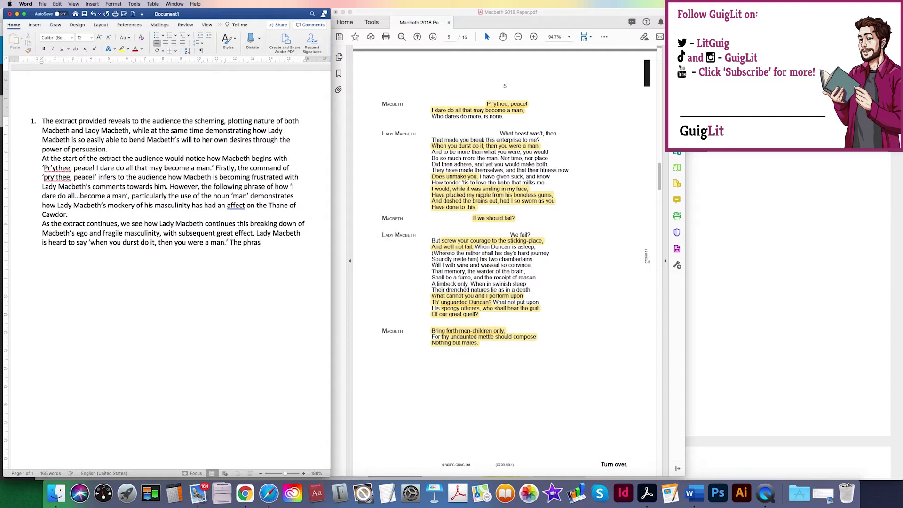
{"action": "type", "text": "then you were a m"}
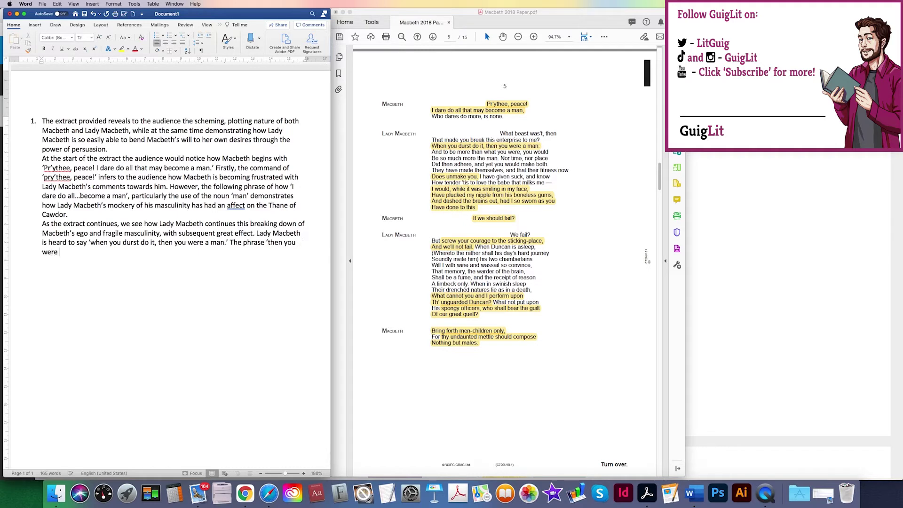
{"action": "type", "text": "an' reve"}
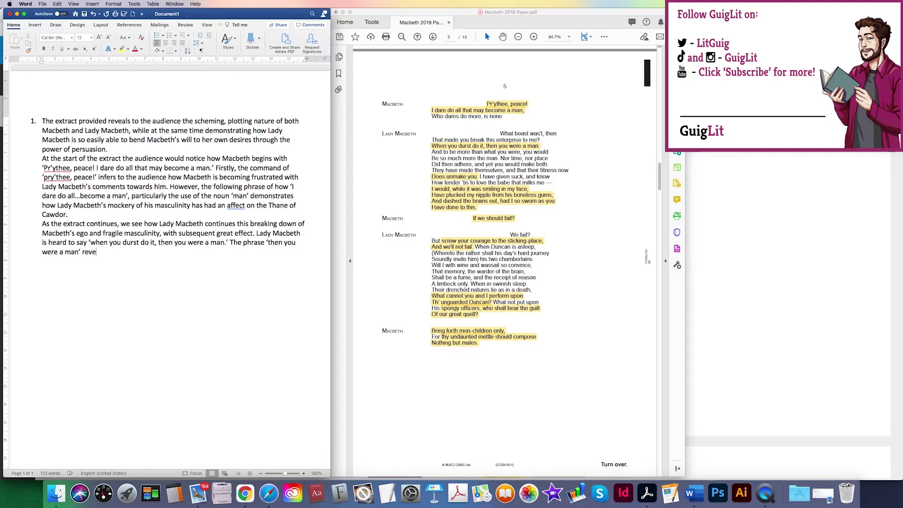
{"action": "type", "text": "als to the audience how "}
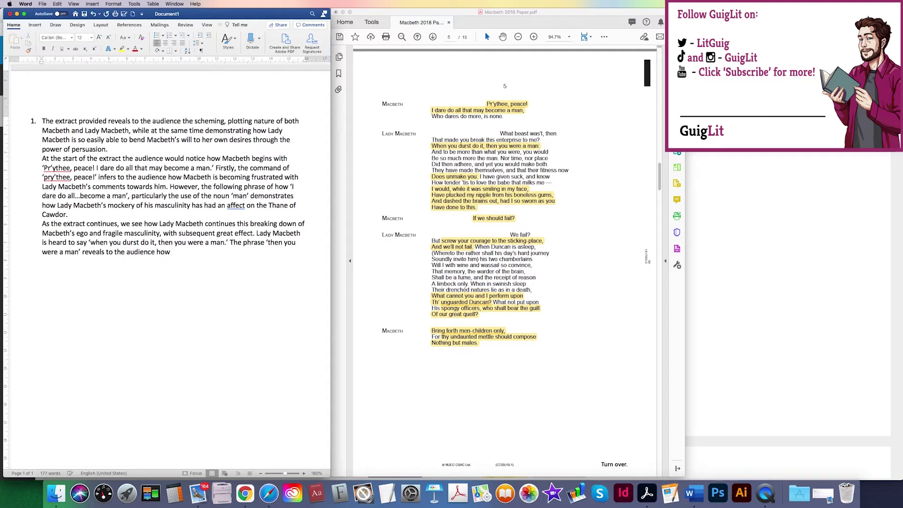
{"action": "type", "text": "Lady Macbeth"}
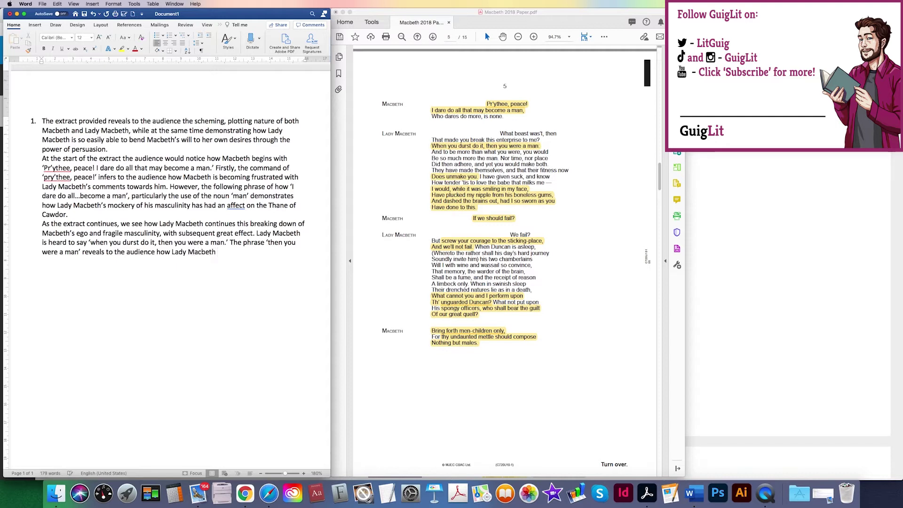
- Continue the sentence with "insists on connecting Macbeth's masculinity and ego to the deed of regicide"
{"action": "type", "text": " insist"}
{"action": "type", "text": "s on connecting"}
{"action": "type", "text": " Macbeth"}
{"action": "type", "text": "'s masci"}
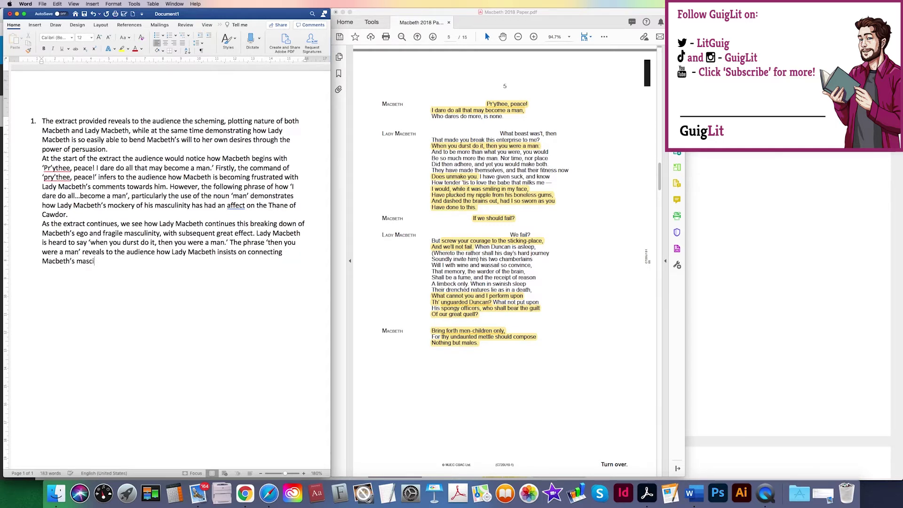
{"action": "type", "text": "linity and ego to the"}
{"action": "type", "text": "dee"}
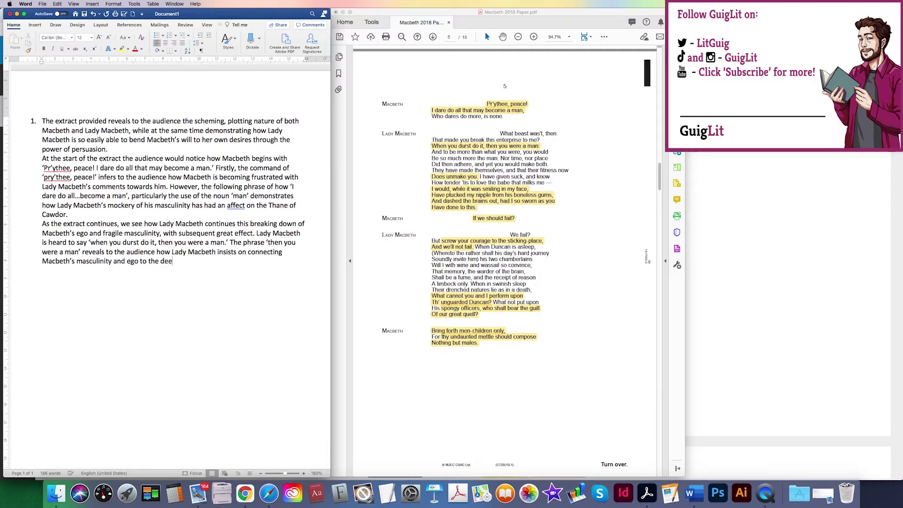
{"action": "type", "text": "d of regicide."}
- End the sentence with ", and that nothing less will convince her of his manliness." and begin the following one with "The later"
{"action": "type", "text": "nd that nothing less will conve"}
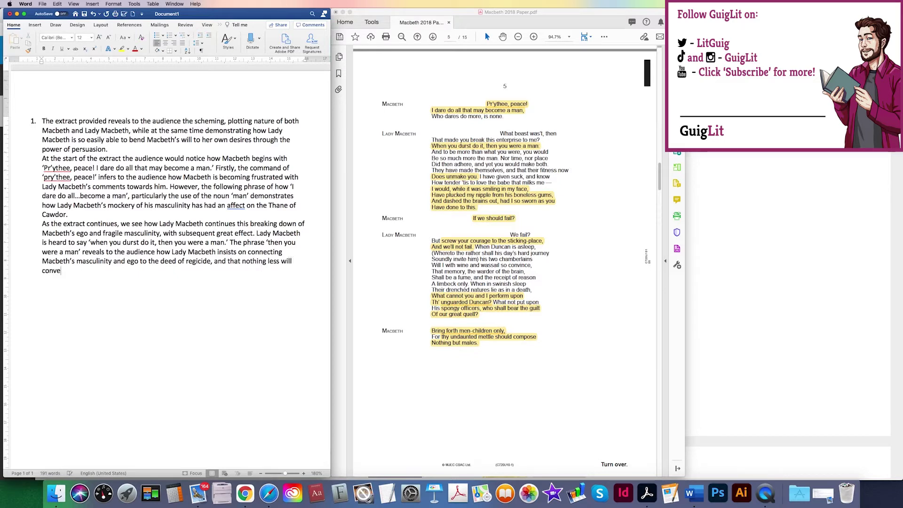
{"action": "key", "text": "BackSpace"}
{"action": "type", "text": "ince her of his "}
{"action": "type", "text": "manliness. The late"}
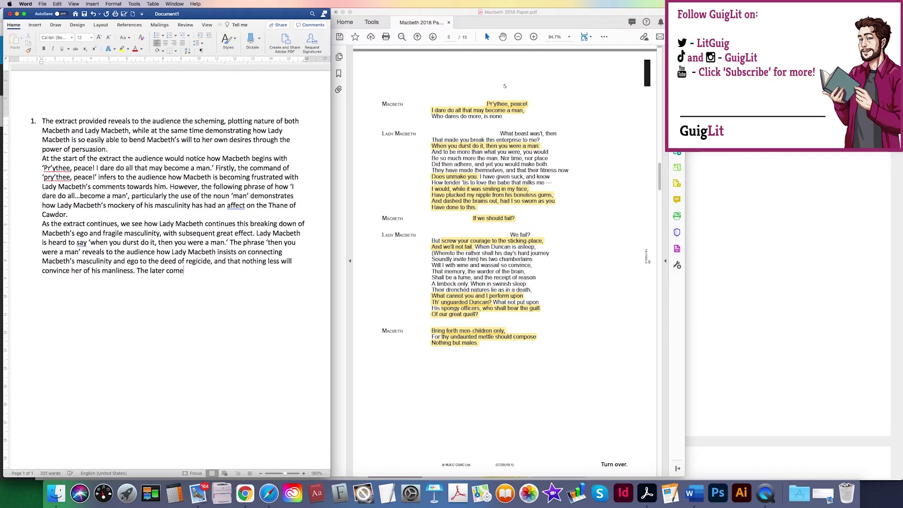
- Introduce the next quotation with "comment by her on how Macbeth's fretting and indecision 'does unmake you [Macbeth]'"
{"action": "key", "text": "BackSpace"}
{"action": "type", "text": "ment by her on how Macb"}
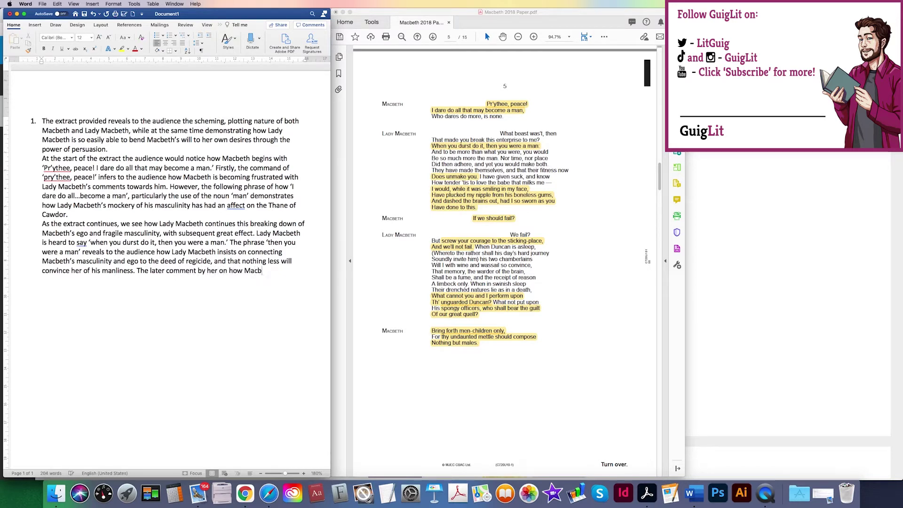
{"action": "type", "text": "eth's fretting and indecs"}
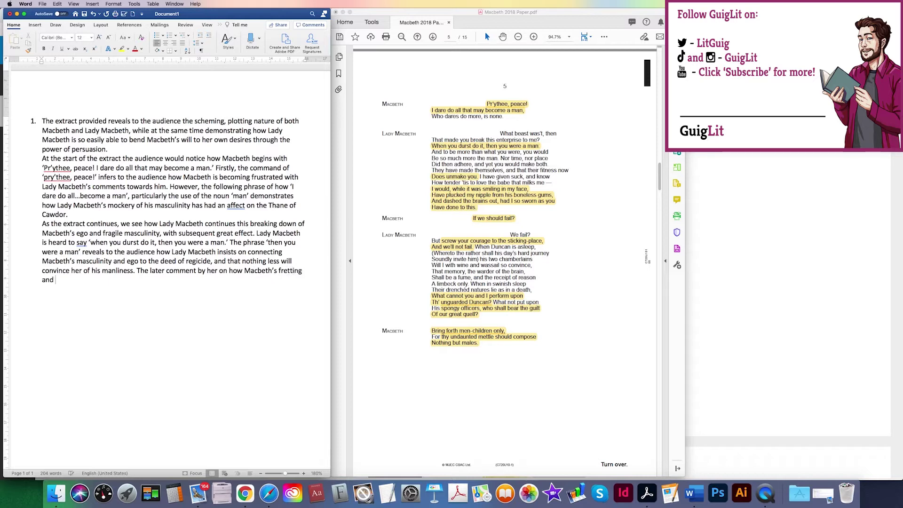
{"action": "key", "text": "BackSpace"}
{"action": "type", "text": "ision '"}
{"action": "type", "text": "does u"}
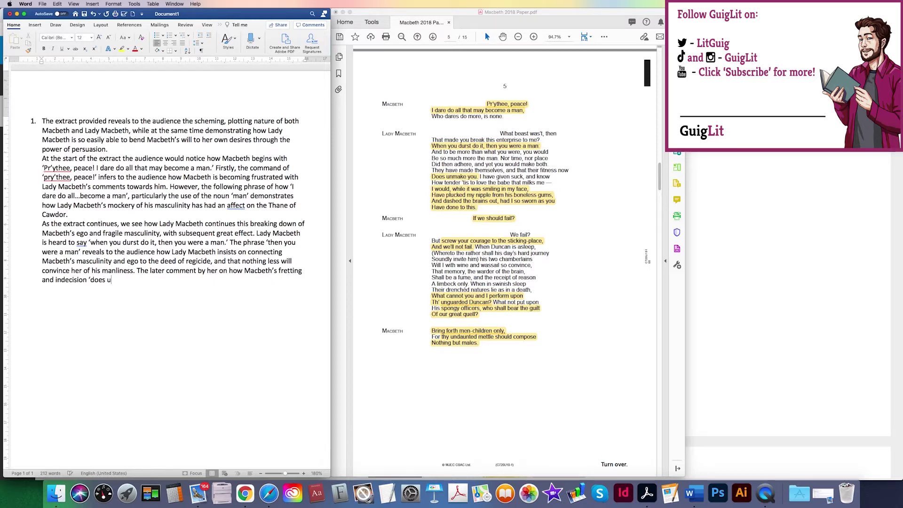
{"action": "type", "text": "nmake you "}
{"action": "type", "text": "[Macbeth"}
{"action": "type", "text": "]'"}
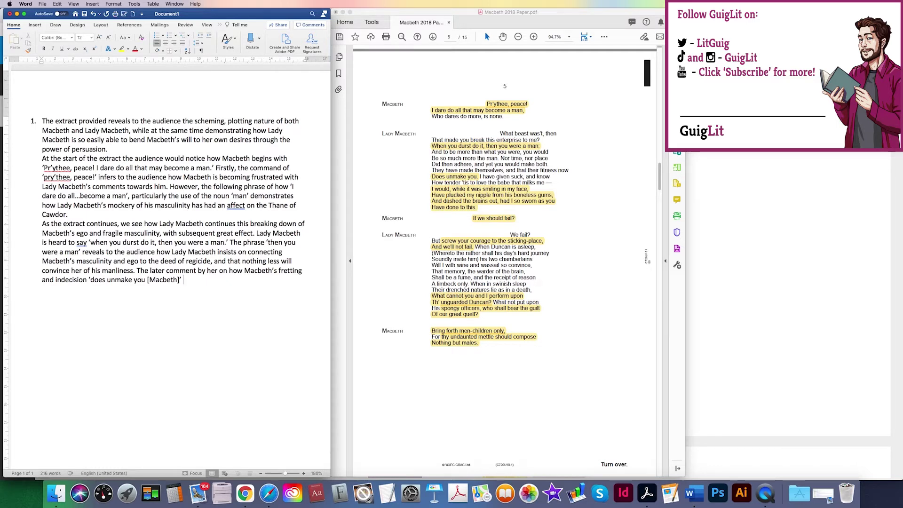
- Continue the sentence with "further reinforces Lady Macbeth's insistence on picking at her husband's"
{"action": "type", "text": "further reinforces Macbeth"}
{"action": "key", "text": "BackSpace"}
{"action": "key", "text": "BackSpace"}
{"action": "key", "text": "BackSpace"}
{"action": "key", "text": "BackSpace"}
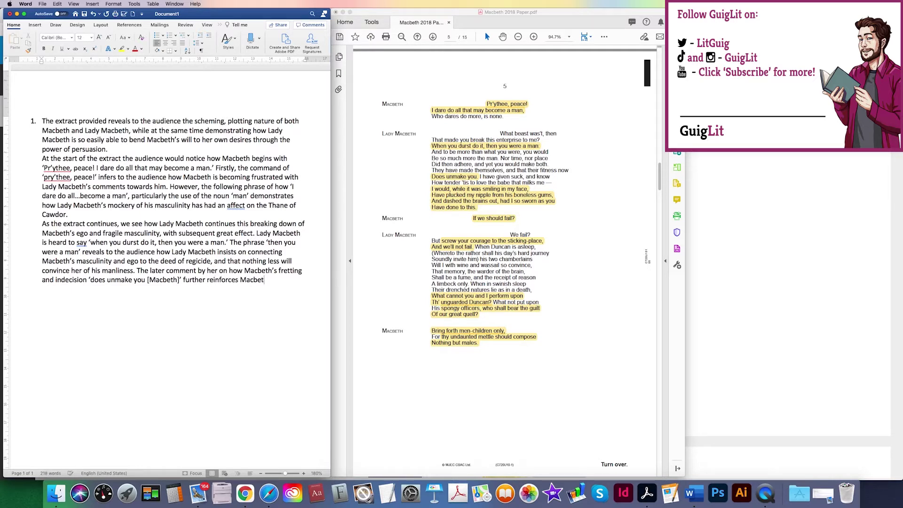
{"action": "key", "text": "BackSpace"}
{"action": "key", "text": "BackSpace"}
{"action": "key", "text": "BackSpace"}
{"action": "type", "text": "Lady Macbeth"}
{"action": "type", "text": "'s insistence"}
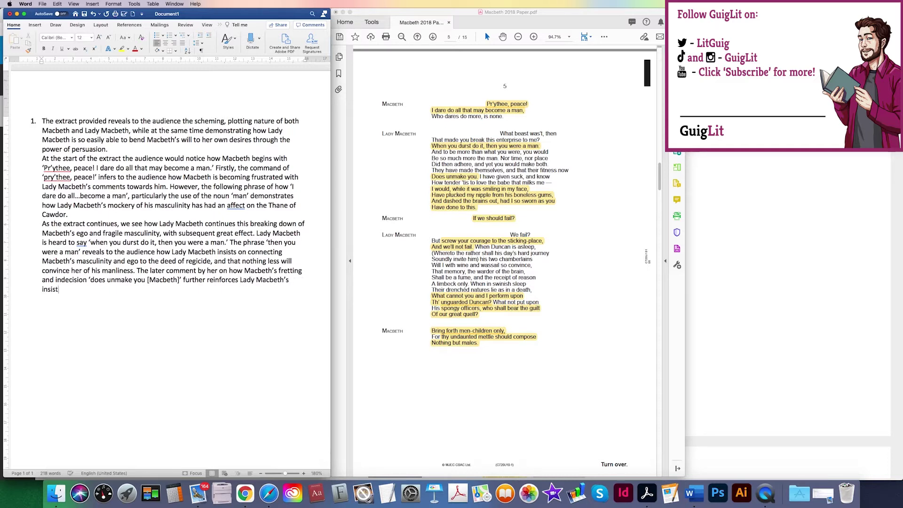
{"action": "type", "text": " of"}
{"action": "key", "text": "BackSpace"}
{"action": "key", "text": "BackSpace"}
{"action": "type", "text": "n picking at her husband’s"}
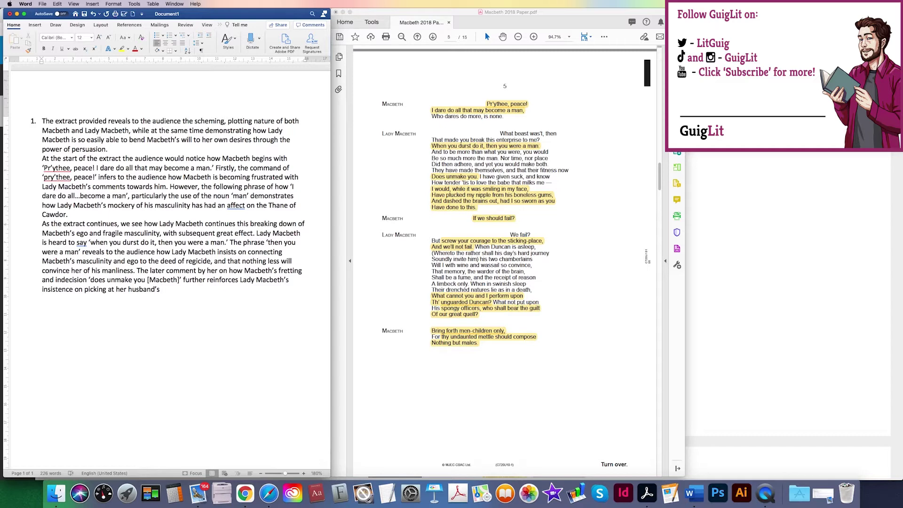
- End the sentence with "weaknesses." and start a new paragraph with "Later on in the extract we notice a clear shift in responsibility and"
{"action": "type", "text": "weaknesses. Later on in the ex"}
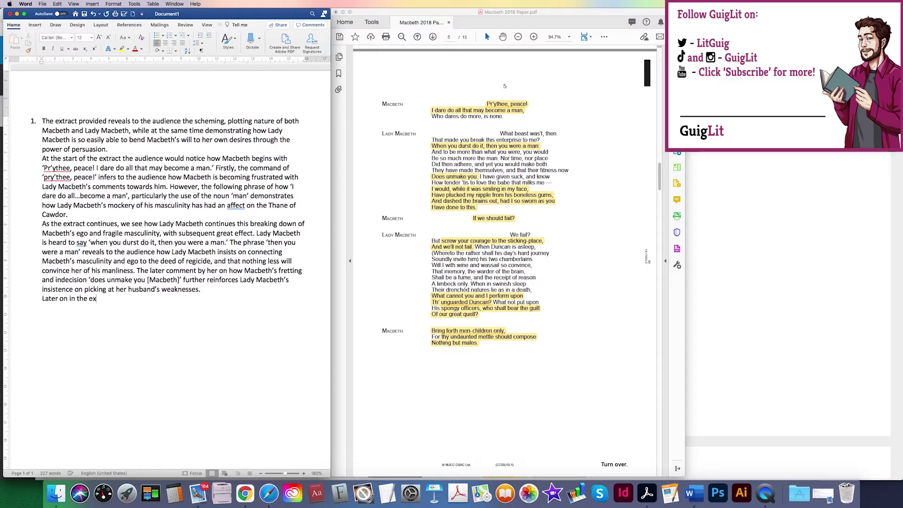
{"action": "type", "text": "tract we notice a clear shift i"}
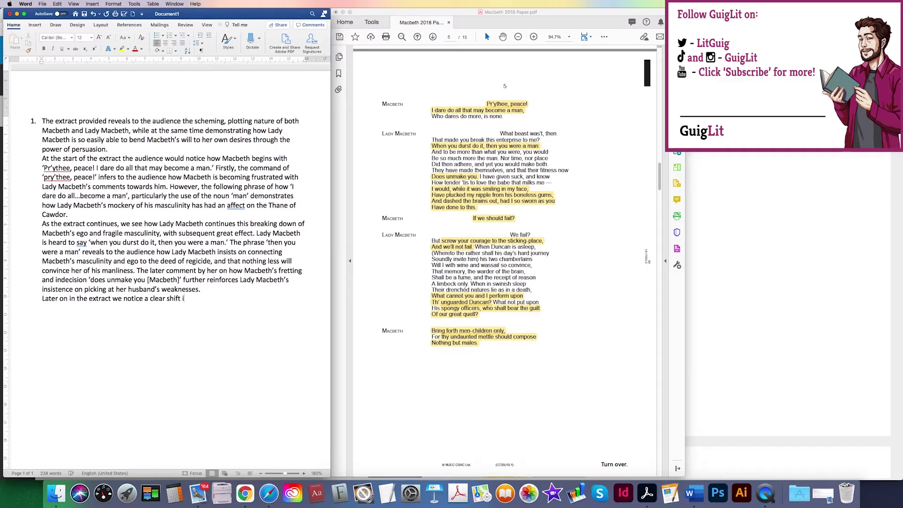
{"action": "type", "text": "n responsibility and"}
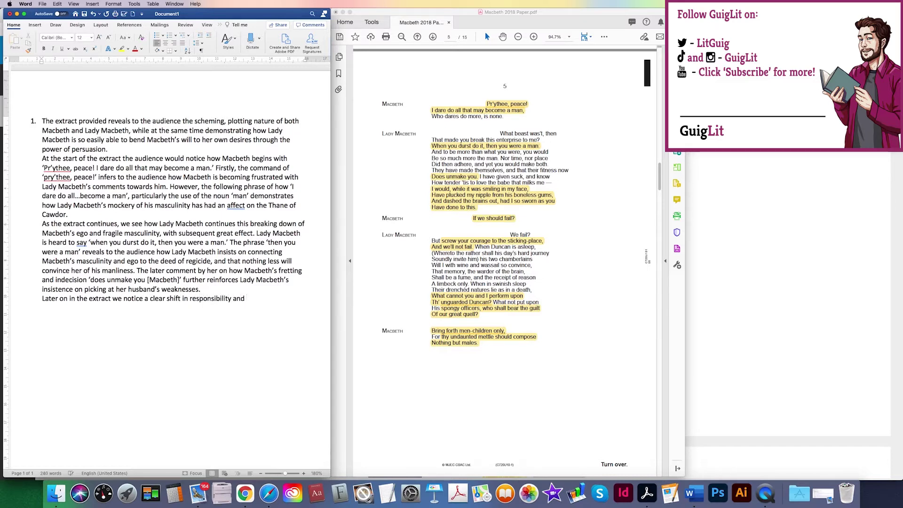
- Continue with "power in the way Macbeth and Lady Macbeth behave towards one another. Macbeth is quoted as saying" and open a quotation
{"action": "type", "text": " power in the way Macbeth and Lady Macbeth behave towards one another. Macbeth is quotes as"}
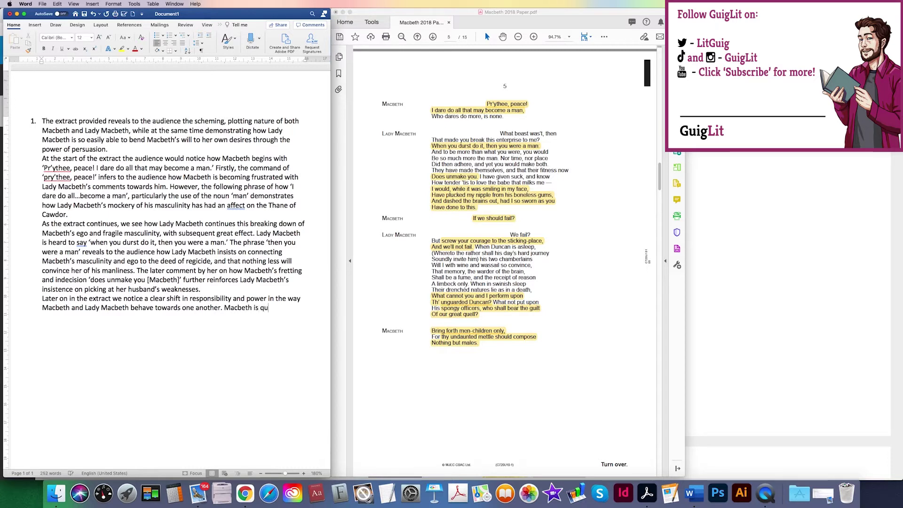
{"action": "key", "text": "BackSpace"}
{"action": "key", "text": "BackSpace"}
{"action": "key", "text": "BackSpace"}
{"action": "key", "text": "BackSpace"}
{"action": "key", "text": "BackSpace"}
{"action": "type", "text": "d as "}
{"action": "type", "text": "saying ‘"}
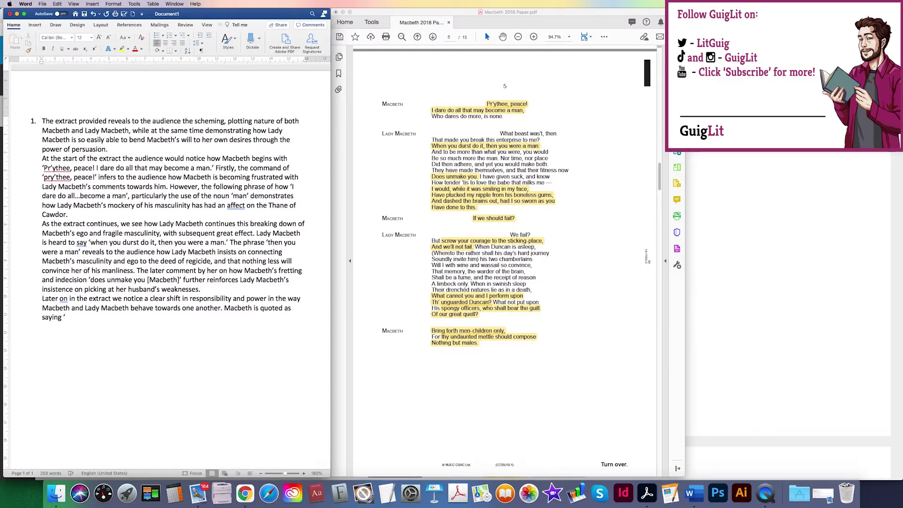
- Add Macbeth's quotation "If we should fail?'" followed by ", with the pronoun 'we'"
{"action": "type", "text": "'Uf w"}
{"action": "key", "text": "BackSpace"}
{"action": "key", "text": "BackSpace"}
{"action": "key", "text": "BackSpace"}
{"action": "key", "text": "BackSpace"}
{"action": "type", "text": "I"}
{"action": "type", "text": "f we should fai"}
{"action": "type", "text": "l?', "}
{"action": "type", "text": "with the pronoun 'w"}
{"action": "type", "text": "e' "}
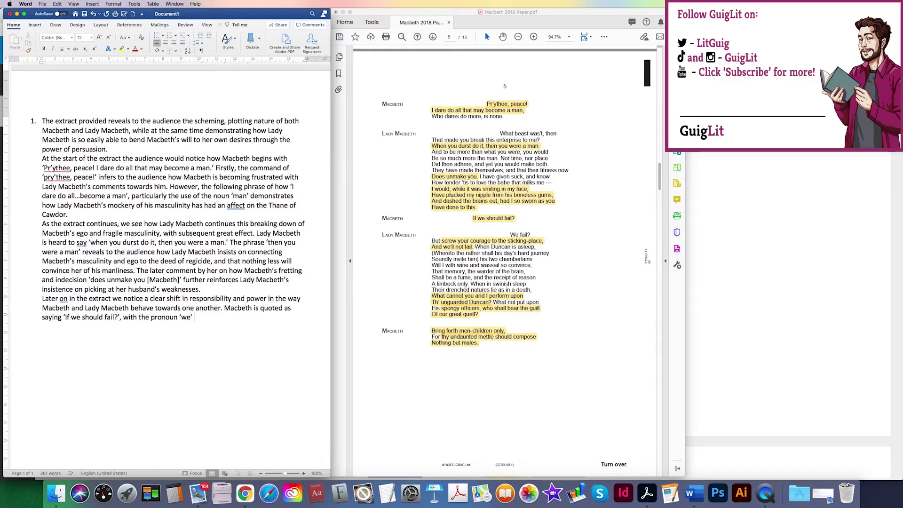
- Continue the sentence with "insinuating to the audience how Macbeth feels that this is a joint effort between them"
{"action": "type", "text": "insinuati"}
{"action": "type", "text": "ng to the audience "}
{"action": "type", "text": "how Ma"}
{"action": "type", "text": "cbeth feels that thi"}
{"action": "type", "text": "s is a joing"}
{"action": "key", "text": "BackSpace"}
{"action": "key", "text": "BackSpace"}
{"action": "type", "text": "t effort betw"}
{"action": "type", "text": "een them"}
- Add the sentence "Lady Macbeth's response to this is 'Screw your courage to the sticking-place and we'll not fail.'"
{"action": "type", "text": ". Lady Macbeth's "}
{"action": "type", "text": "response to this "}
{"action": "type", "text": "is is"}
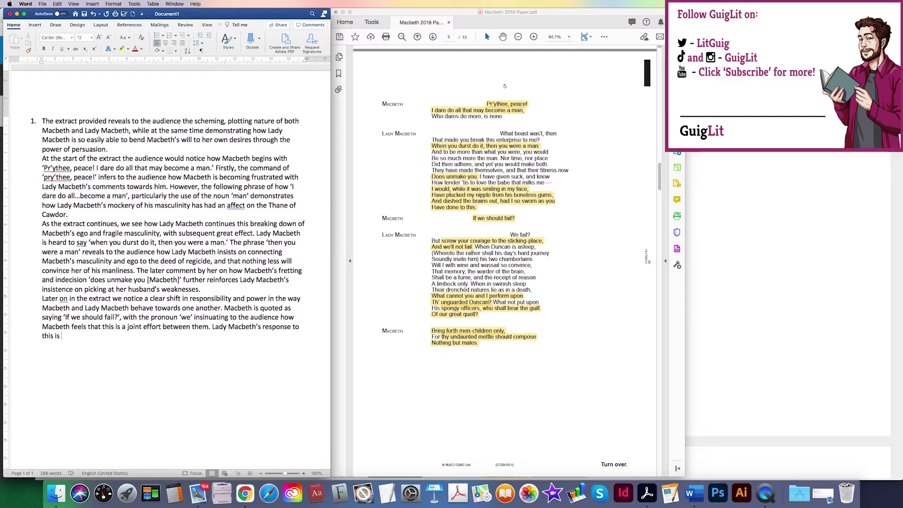
{"action": "type", "text": "'SC"}
{"action": "key", "text": "BackSpace"}
{"action": "type", "text": "crew your courage to the stick"}
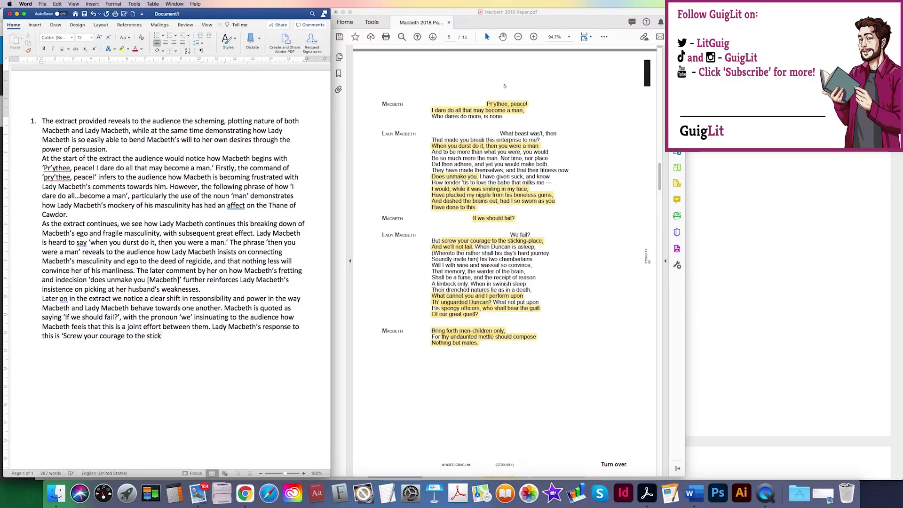
{"action": "type", "text": "ing-place and well"}
{"action": "key", "text": "BackSpace"}
{"action": "type", "text": "'l not fail.’"}
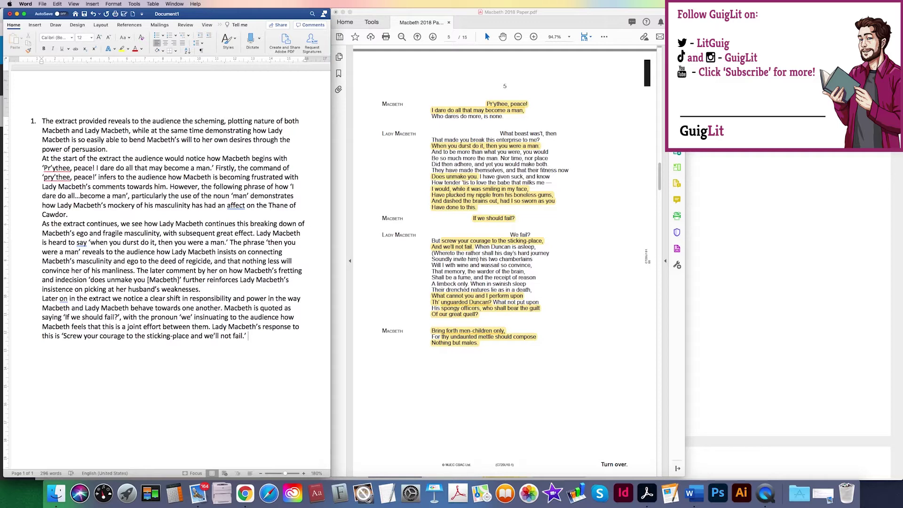
- Begin the analysis of her reply with "The shift in pronoun to 'your courage' subtly demonstrate"
{"action": "type", "text": "The shift in pronoun to 'your"}
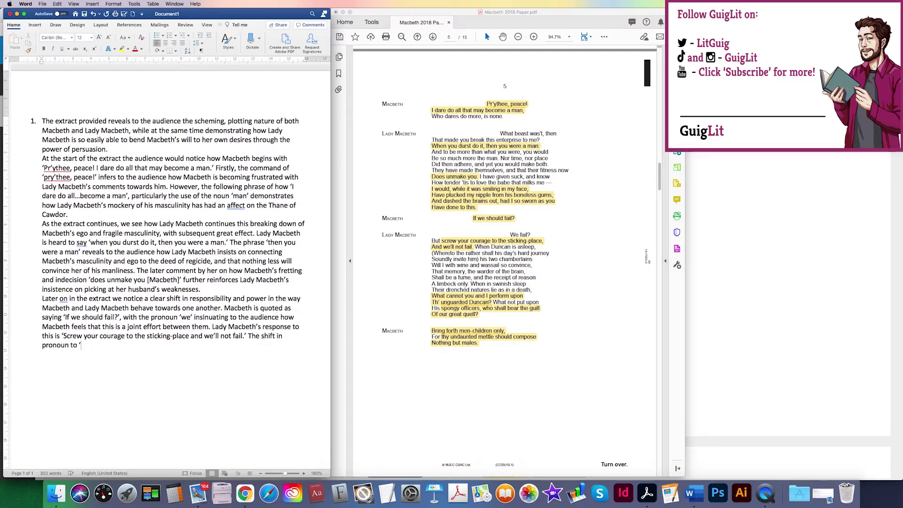
{"action": "type", "text": " courage'"}
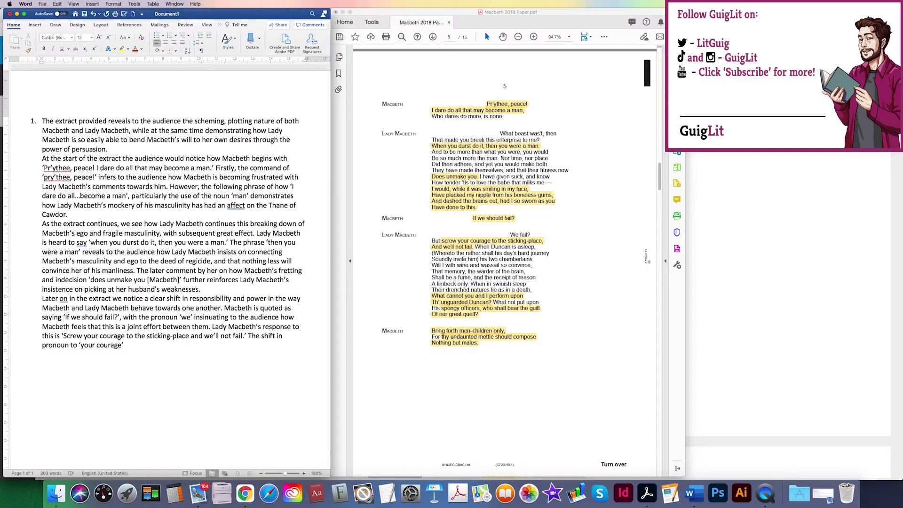
{"action": "type", "text": "subtly h"}
{"action": "type", "text": "ints"}
{"action": "key", "text": "BackSpace"}
{"action": "key", "text": "BackSpace"}
{"action": "key", "text": "BackSpace"}
{"action": "key", "text": "BackSpace"}
{"action": "key", "text": "BackSpace"}
{"action": "key", "text": "BackSpace"}
{"action": "type", "text": "demonstrate"}
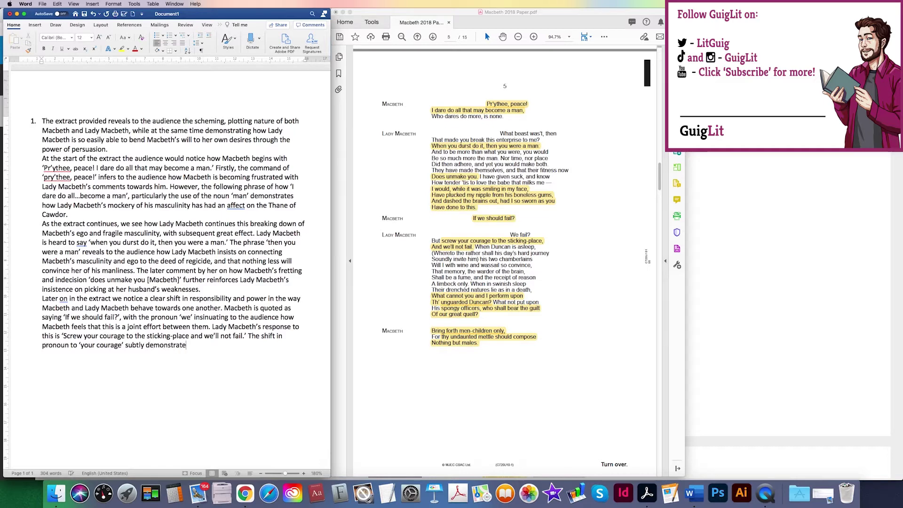
- Complete the sentence so it reads "demonstrates how Lady Macbeth is placing the onus of responsibility onto her husband."
{"action": "type", "text": "s how laDY"}
{"action": "key", "text": "BackSpace"}
{"action": "key", "text": "BackSpace"}
{"action": "key", "text": "BackSpace"}
{"action": "type", "text": "Lady Macbetg is"}
{"action": "key", "text": "BackSpace"}
{"action": "key", "text": "BackSpace"}
{"action": "key", "text": "BackSpace"}
{"action": "key", "text": "BackSpace"}
{"action": "type", "text": "hs iis placing the onus"}
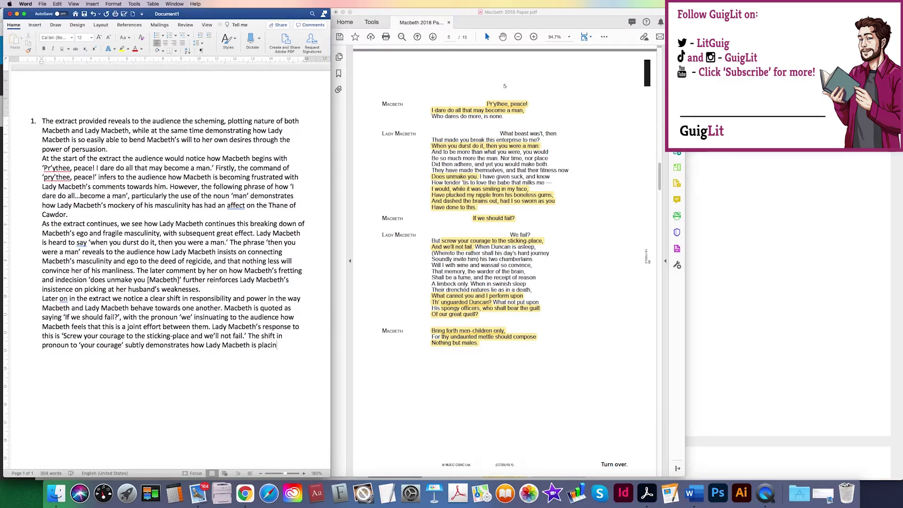
{"action": "type", "text": "of "}
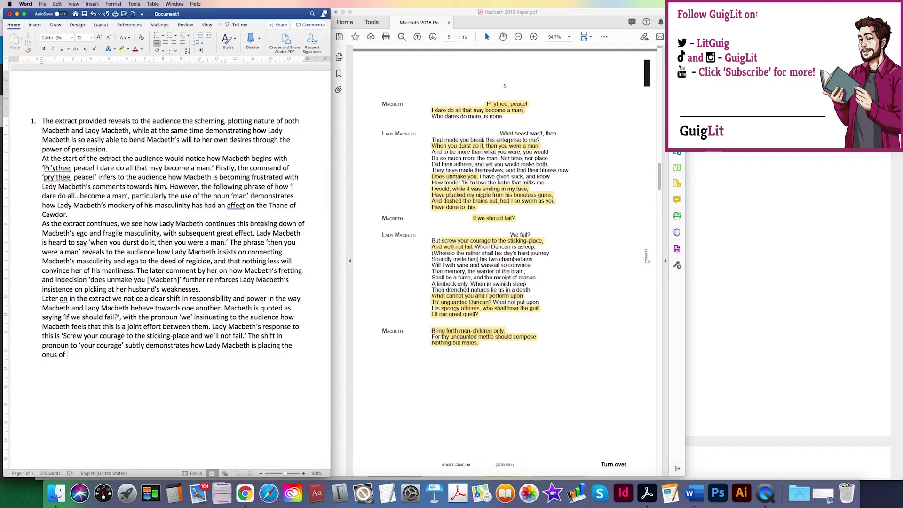
{"action": "type", "text": "responsibility "}
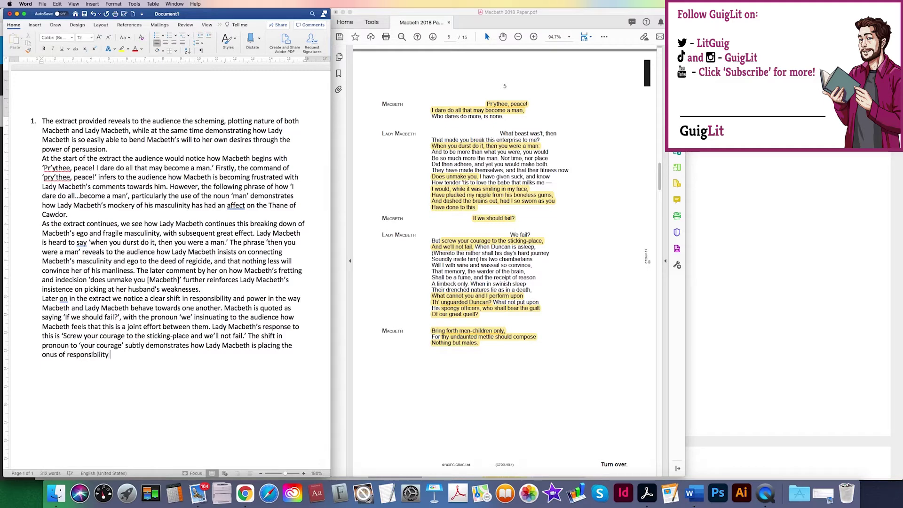
{"action": "type", "text": "onto her husband."}
{"action": "key", "text": "BackSpace"}
{"action": "key", "text": "BackSpace"}
{"action": "key", "text": "BackSpace"}
{"action": "key", "text": "BackSpace"}
{"action": "type", "text": "veiling this in a command "}
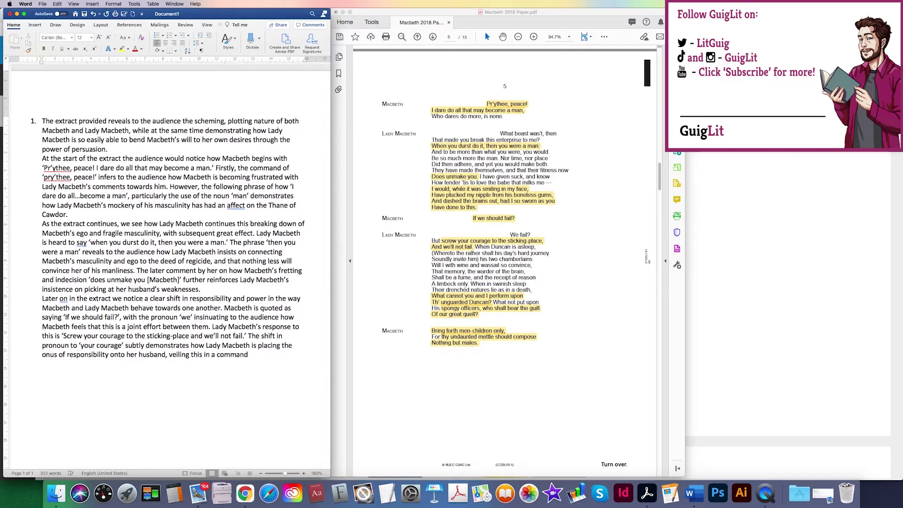
{"action": "type", "text": "of"}
{"action": "key", "text": "BackSpace"}
{"action": "key", "text": "BackSpace"}
{"action": "key", "text": "BackSpace"}
{"action": "key", "text": "BackSpace"}
{"action": "key", "text": "BackSpace"}
{"action": "key", "text": "BackSpace"}
{"action": "key", "text": "BackSpace"}
{"action": "key", "text": "BackSpace"}
{"action": "key", "text": "BackSpace"}
{"action": "key", "text": "BackSpace"}
{"action": "key", "text": "BackSpace"}
{"action": "key", "text": "BackSpace"}
{"action": "key", "text": "BackSpace"}
{"action": "key", "text": "BackSpace"}
{"action": "key", "text": "BackSpace"}
{"action": "key", "text": "BackSpace"}
{"action": "key", "text": "BackSpace"}
{"action": "key", "text": "BackSpace"}
{"action": "key", "text": "BackSpace"}
{"action": "key", "text": "BackSpace"}
{"action": "key", "text": "BackSpace"}
{"action": "key", "text": "BackSpace"}
{"action": "key", "text": "BackSpace"}
{"action": "key", "text": "BackSpace"}
{"action": "key", "text": "BackSpace"}
{"action": "key", "text": "BackSpace"}
{"action": "key", "text": "BackSpace"}
{"action": "key", "text": "BackSpace"}
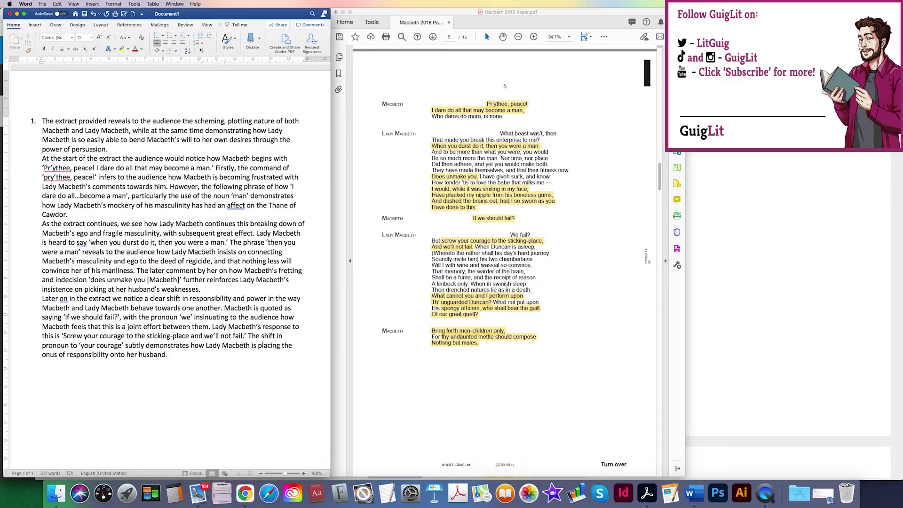
- Minimise the exam paper PDF and check the time left on the Macbeth Test countdown timer
{"action": "left_click", "coordinate": [343, 11]}
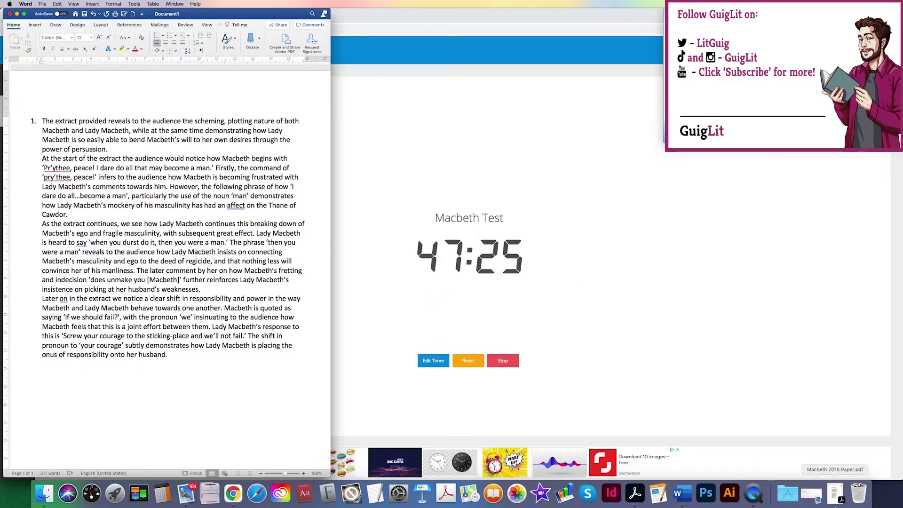
{"action": "left_click", "coordinate": [761, 498]}
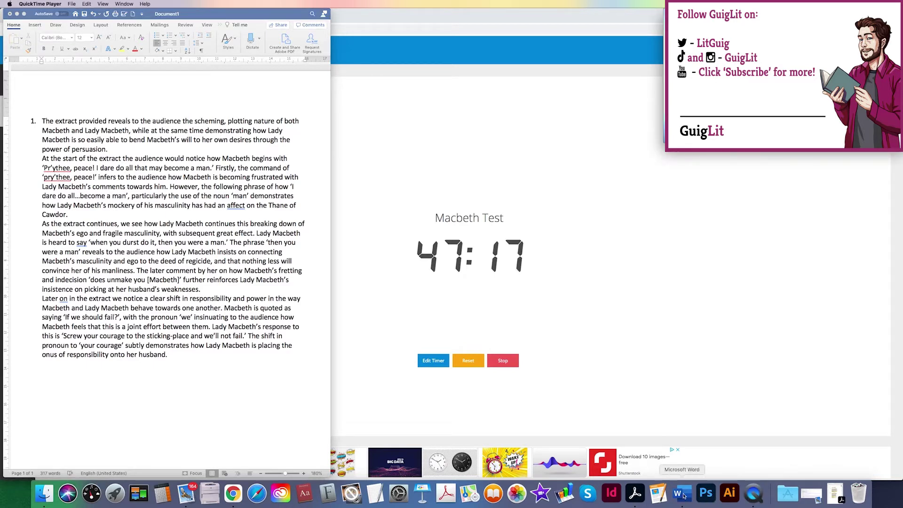
- Bring the exam paper PDF back up and start a new essay paragraph with "Towards the extract's culmination"
{"action": "left_click", "coordinate": [635, 493]}
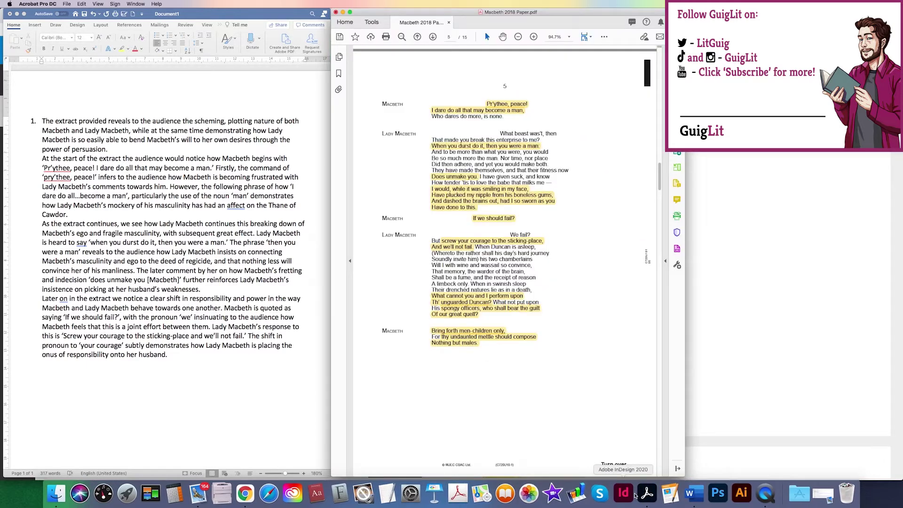
{"action": "left_click", "coordinate": [245, 350]}
{"action": "key", "text": "Return"}
{"action": "type", "text": "Towards the "}
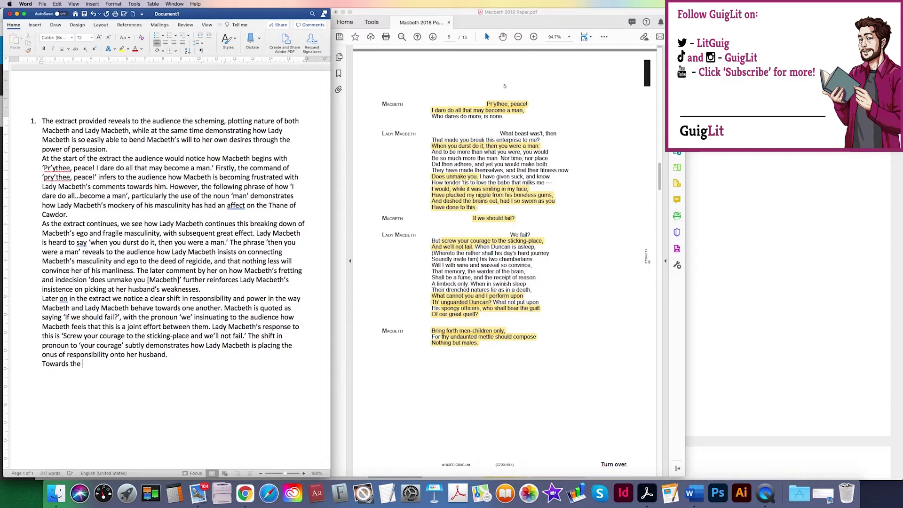
{"action": "type", "text": "extract's culmination"}
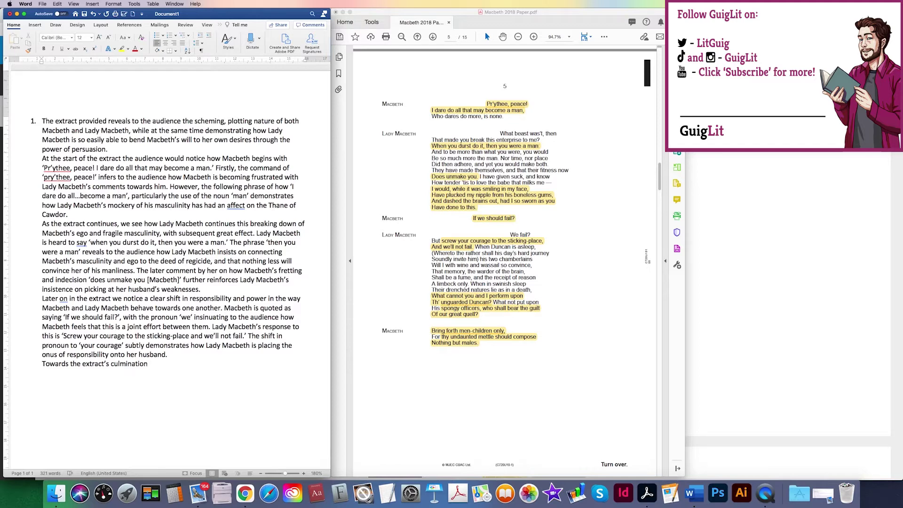
- Continue the sentence with "we notice how Lady Macbeth's words of manipulation – including"
{"action": "type", "text": "we see"}
{"action": "key", "text": "BackSpace"}
{"action": "key", "text": "BackSpace"}
{"action": "key", "text": "BackSpace"}
{"action": "type", "text": "notice how Lady mac"}
{"action": "key", "text": "BackSpace"}
{"action": "key", "text": "BackSpace"}
{"action": "key", "text": "BackSpace"}
{"action": "type", "text": "Macbeth's "}
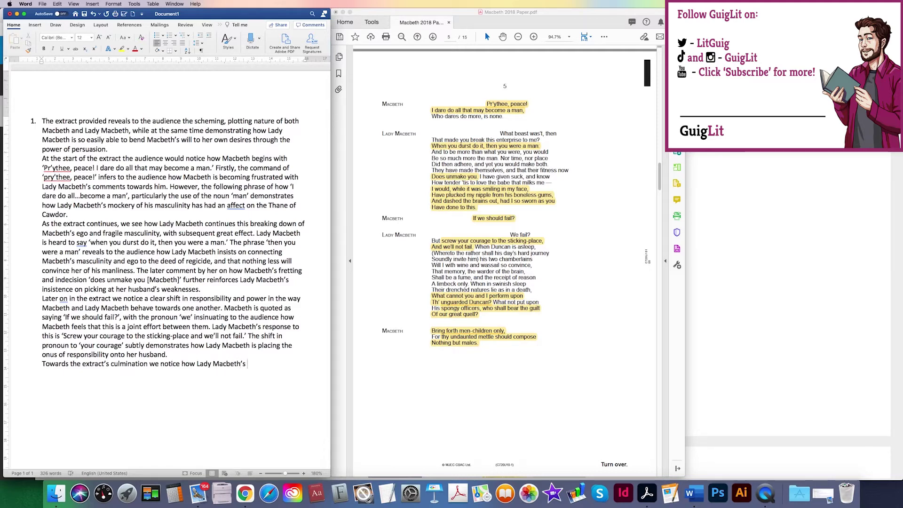
{"action": "type", "text": "words of man"}
{"action": "type", "text": "ipulation"}
{"action": "type", "text": "including "}
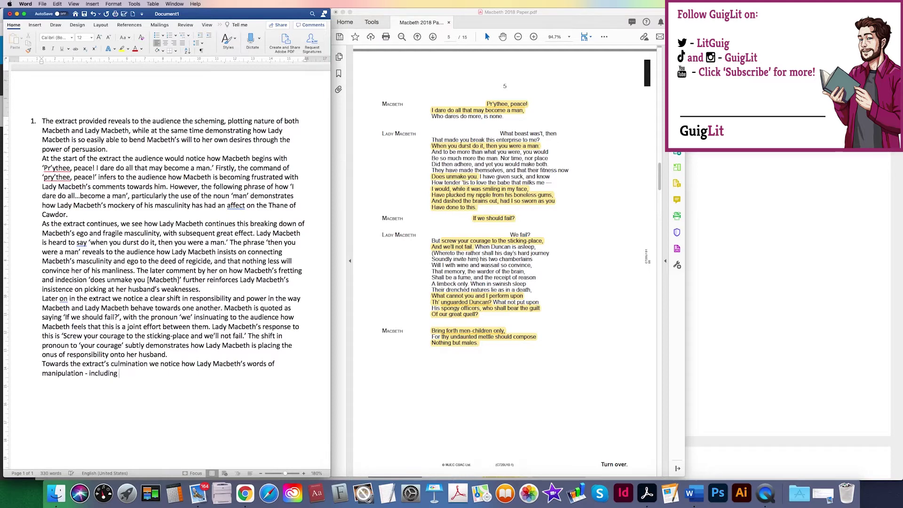
- Add the words "how she would be willing to have 'dashed the brains" to the sentence
{"action": "type", "text": "how she would be willing o"}
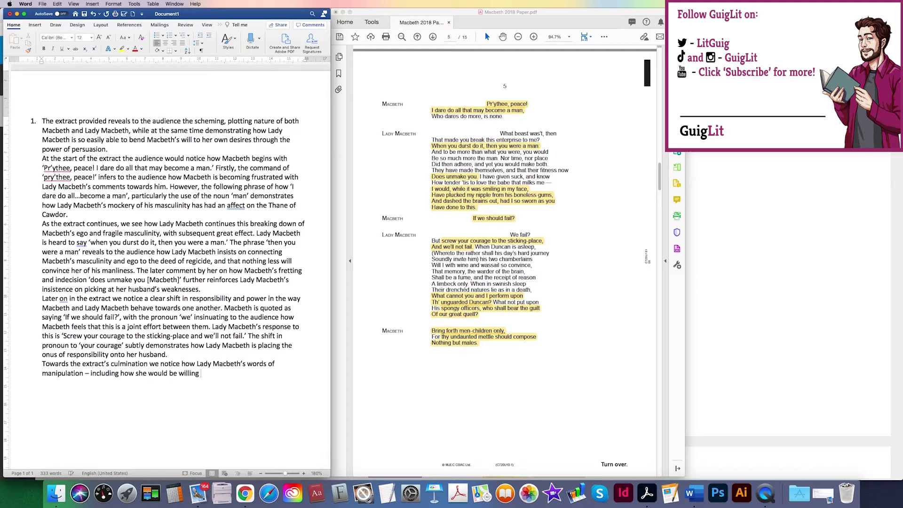
{"action": "key", "text": "BackSpace"}
{"action": "type", "text": "to "}
{"action": "type", "text": "'da"}
{"action": "key", "text": "BackSpace"}
{"action": "key", "text": "BackSpace"}
{"action": "key", "text": "BackSpace"}
{"action": "type", "text": "have 'dashed the brains "}
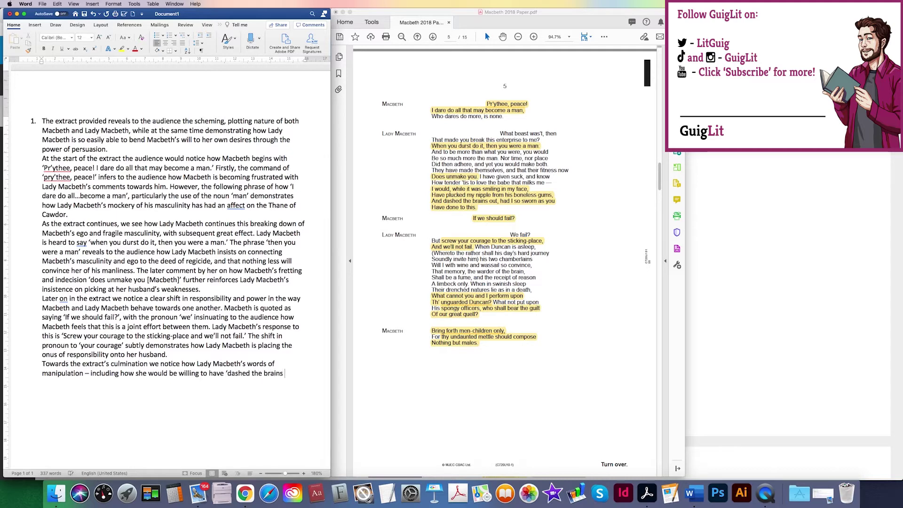
- Close the quotation and continue so it reads "out' of her own child to secure the crown"
{"action": "type", "text": "out' of her own chil"}
{"action": "type", "text": "d"}
{"action": "type", "text": "to secur"}
{"action": "type", "text": "e the c"}
{"action": "type", "text": "rown "}
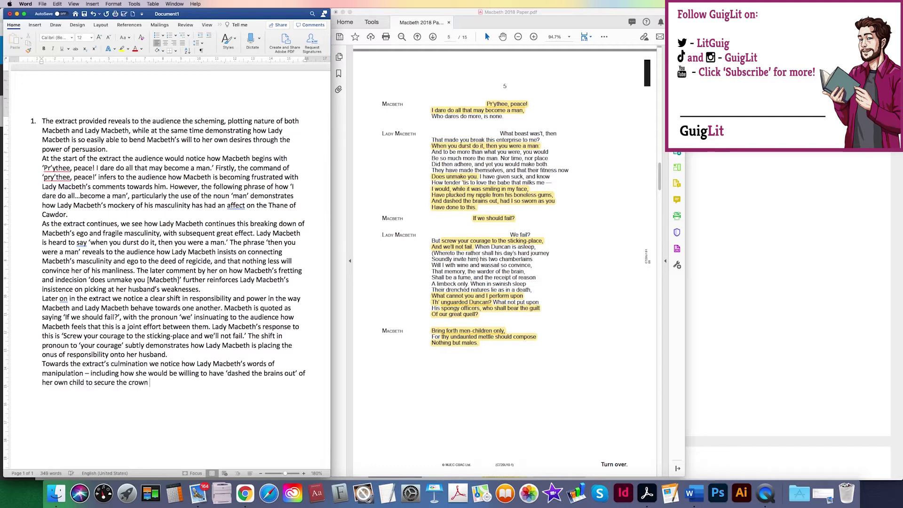
- Complete the sentence with "– have had an immediate impact on Macbeth"
{"action": "type", "text": "-"}
{"action": "type", "text": "have had a"}
{"action": "type", "text": "n "}
{"action": "type", "text": "immedia"}
{"action": "type", "text": "te impact on Macbe"}
{"action": "type", "text": "th "}
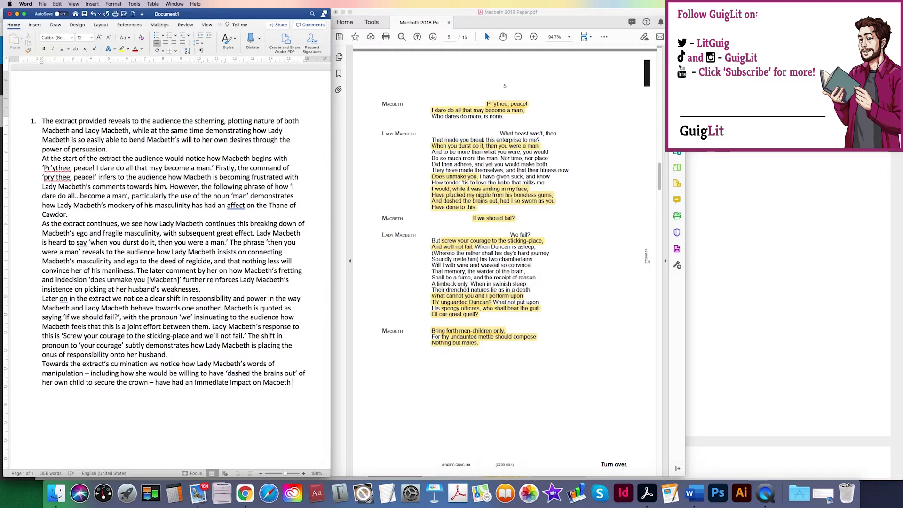
- End the sentence with a full stop and begin another with "He talks of how Lady Macbeth"
{"action": "type", "text": ". hE"}
{"action": "key", "text": "BackSpace"}
{"action": "key", "text": "BackSpace"}
{"action": "key", "text": "BackSpace"}
{"action": "type", "text": "H"}
{"action": "type", "text": "e talks "}
{"action": "type", "text": "of how lad"}
{"action": "key", "text": "BackSpace"}
{"action": "key", "text": "BackSpace"}
{"action": "key", "text": "BackSpace"}
{"action": "type", "text": "Lady Macbe"}
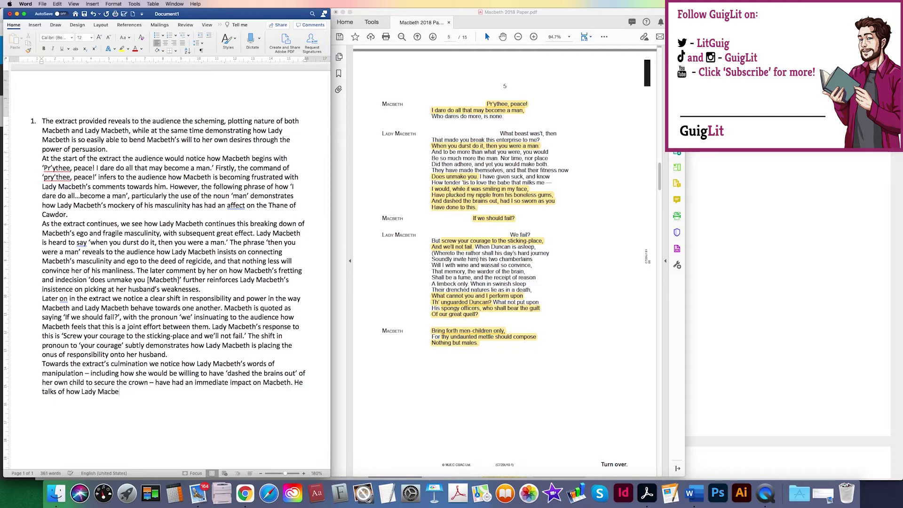
- Continue with "would 'bring forth men-children only' and how her 'mettle should compose nothing but males'."
{"action": "type", "text": "th would ‘bring forth men-"}
{"action": "type", "text": "children"}
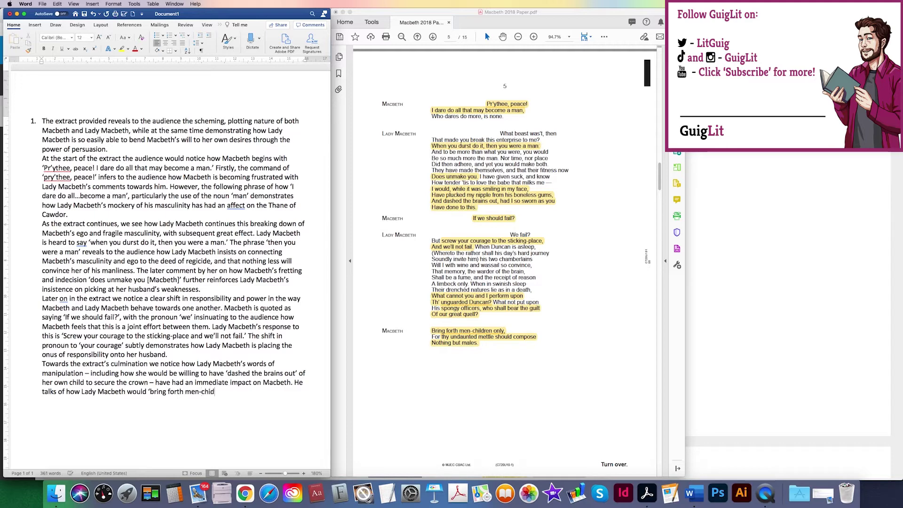
{"action": "type", "text": " only"}
{"action": "type", "text": "' and how "}
{"action": "type", "text": "her 'mettle sho"}
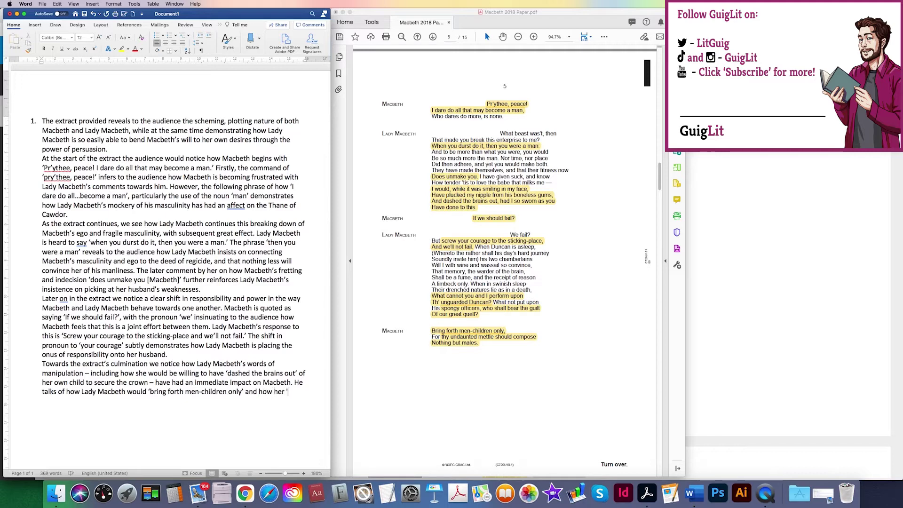
{"action": "type", "text": "uld compose"}
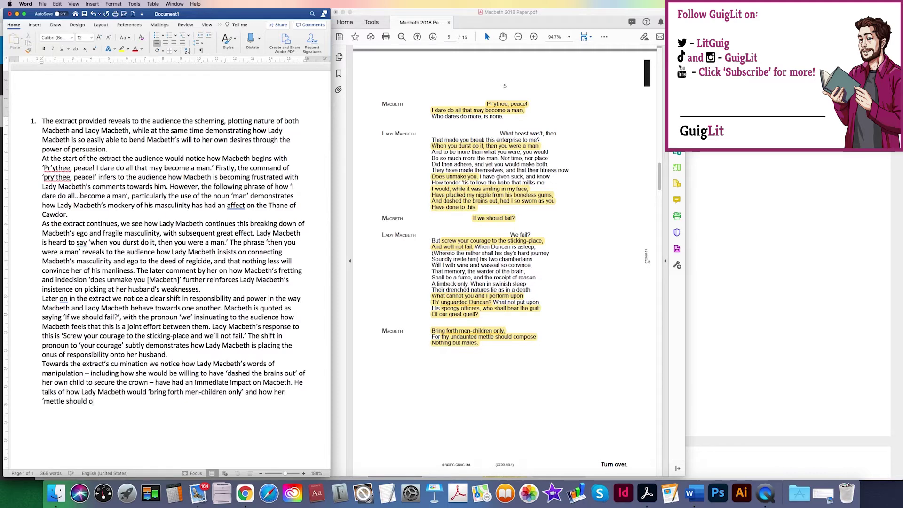
{"action": "type", "text": " nothing but mal"}
{"action": "type", "text": "es'. tH"}
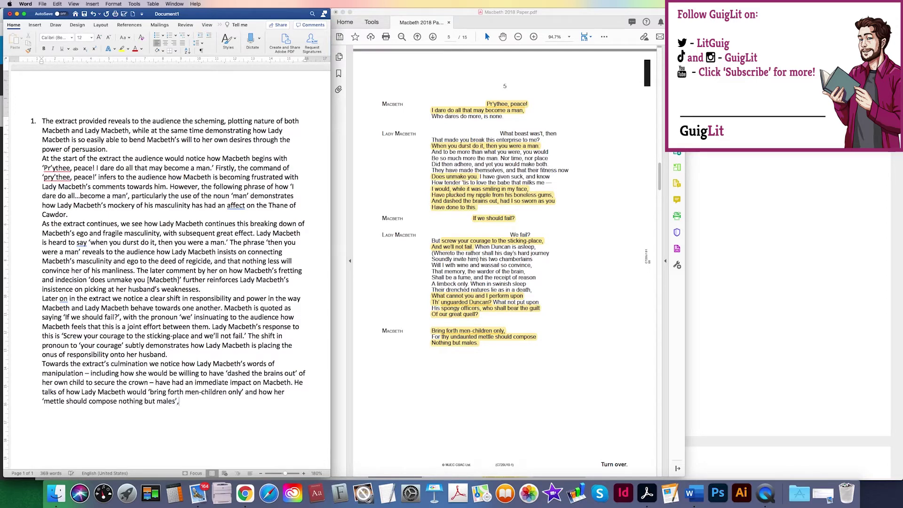
- Begin the analysis of these quotations with "The two separate references to masculinity"
{"action": "type", "text": "e th"}
{"action": "key", "text": "BackSpace"}
{"action": "key", "text": "BackSpace"}
{"action": "key", "text": "BackSpace"}
{"action": "key", "text": "BackSpace"}
{"action": "key", "text": "BackSpace"}
{"action": "key", "text": "BackSpace"}
{"action": "type", "text": "The two separate "}
{"action": "type", "text": "references to "}
{"action": "type", "text": "masculinity"}
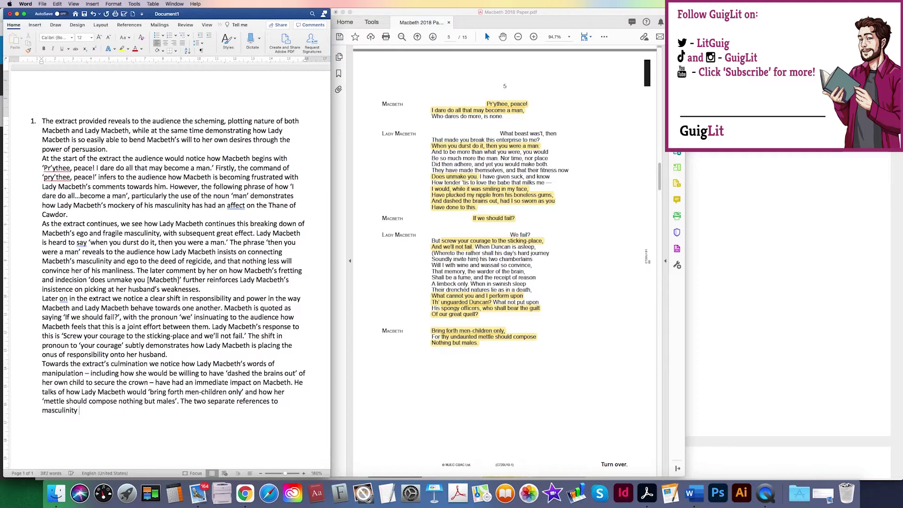
- Extend the analysis with "in 'men-children' and 'males' reiterate to the audience"
{"action": "type", "text": " in ‘men"}
{"action": "type", "text": "-children’ "}
{"action": "type", "text": "and ‘males’ "}
{"action": "type", "text": "r"}
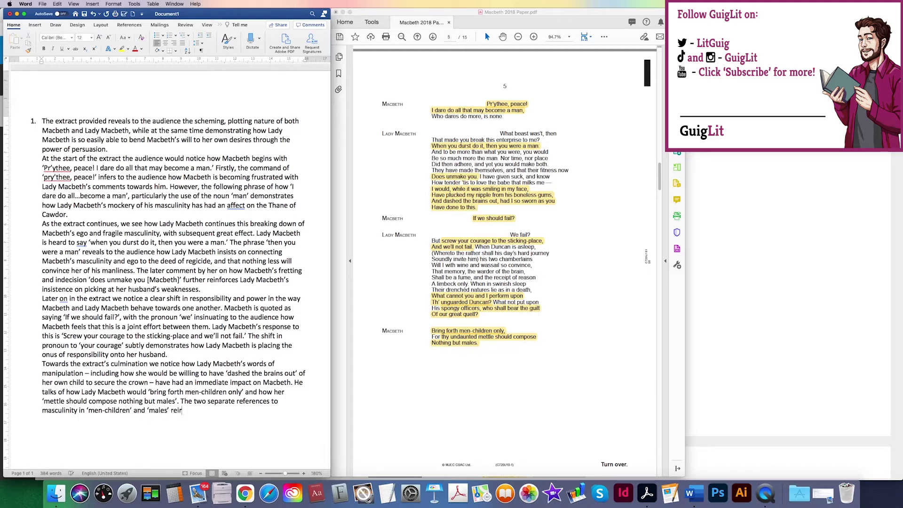
{"action": "key", "text": "BackSpace"}
{"action": "type", "text": "terate to the aiud"}
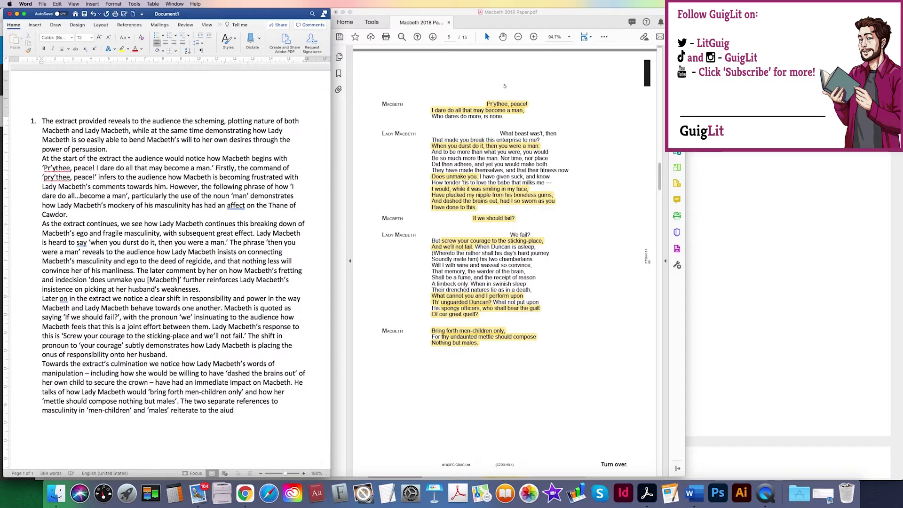
- Finish the sentence with "Macbeth's admiration and awe for his wife but also how he is now convinced to take up the murderous act."
{"action": "type", "text": "nce Macnet"}
{"action": "key", "text": "BackSpace"}
{"action": "type", "text": "beth'sadmire"}
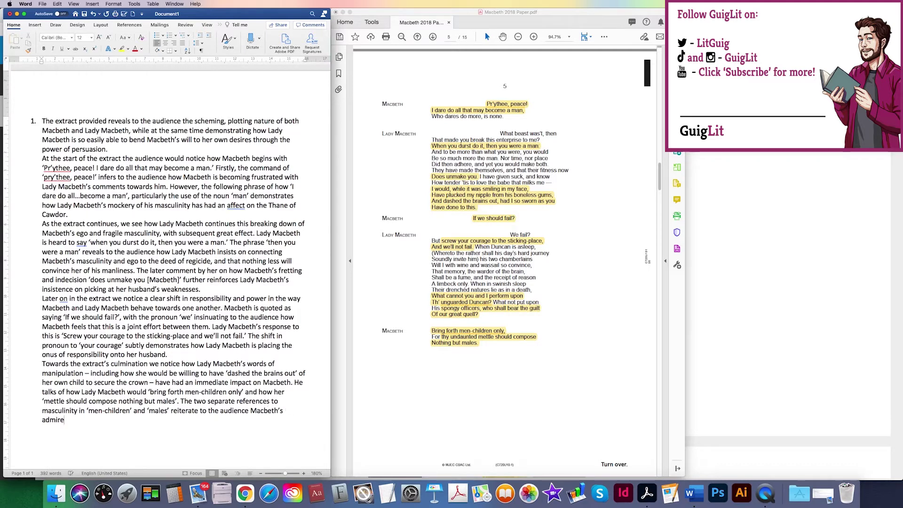
{"action": "key", "text": "BackSpace"}
{"action": "type", "text": "ation and awe for hi"}
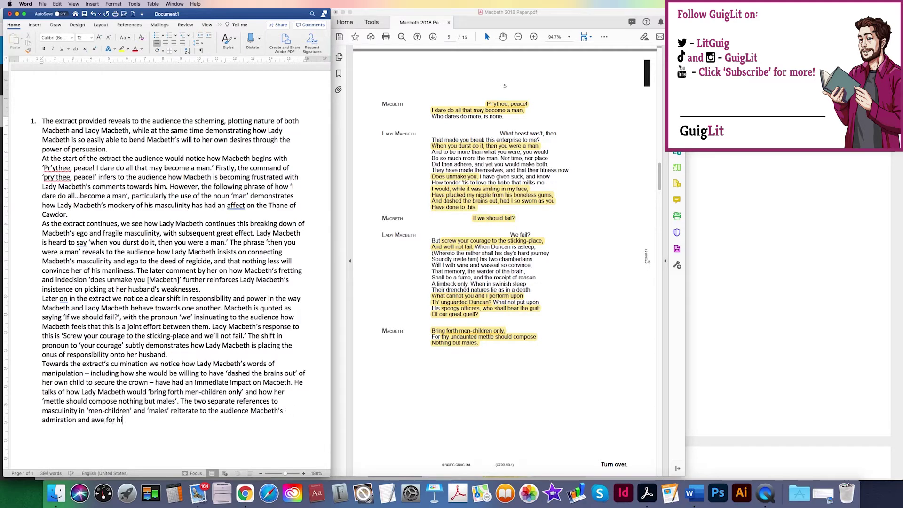
{"action": "type", "text": "s wife but also how he is now "}
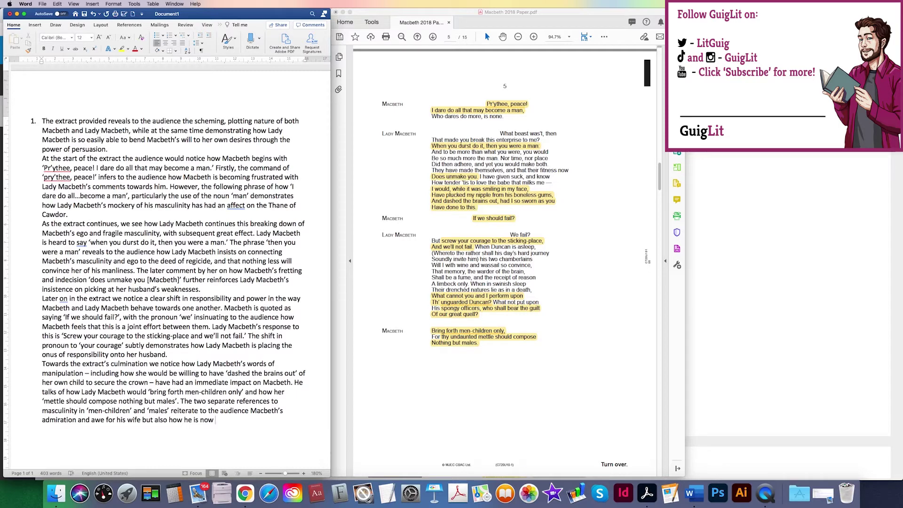
{"action": "type", "text": "convinced to"}
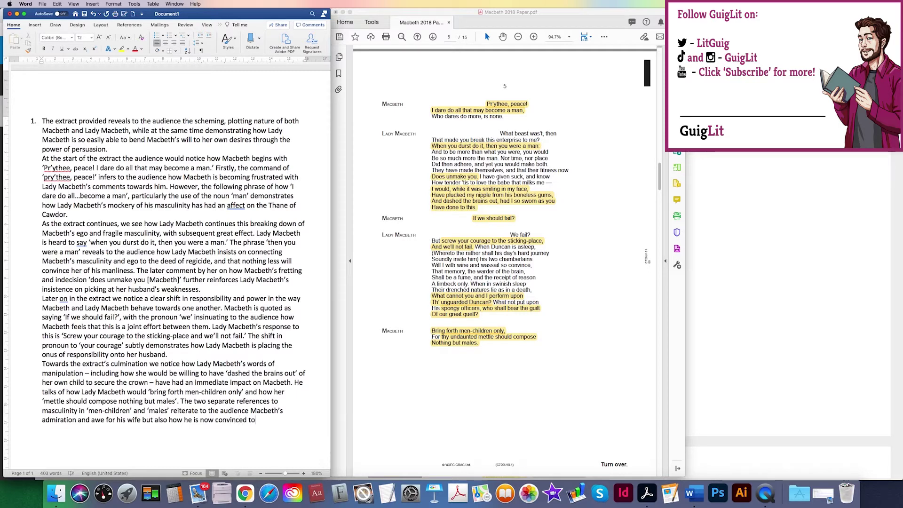
{"action": "type", "text": " take up the "}
{"action": "type", "text": "murderous act."}
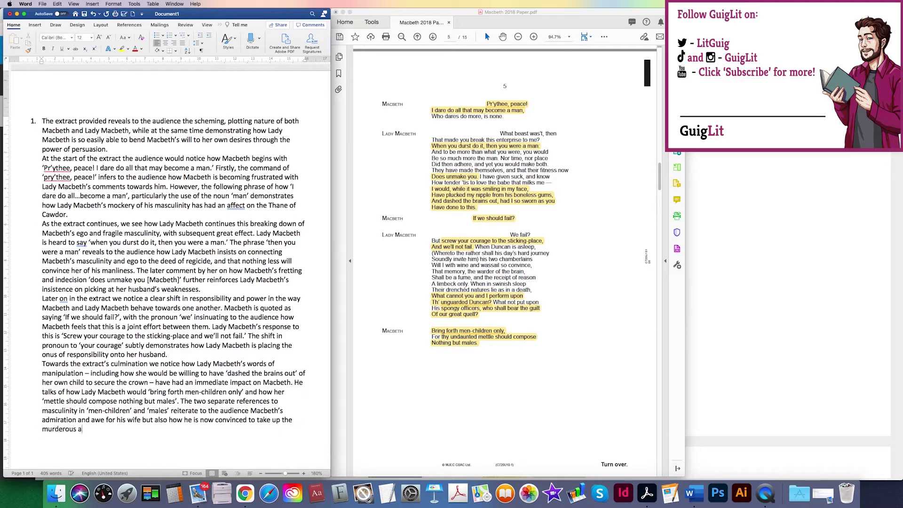
- Minimise the exam paper PDF to check how much time remains on the countdown after the first answer
{"action": "left_click", "coordinate": [346, 15]}
{"action": "left_click", "coordinate": [343, 12]}
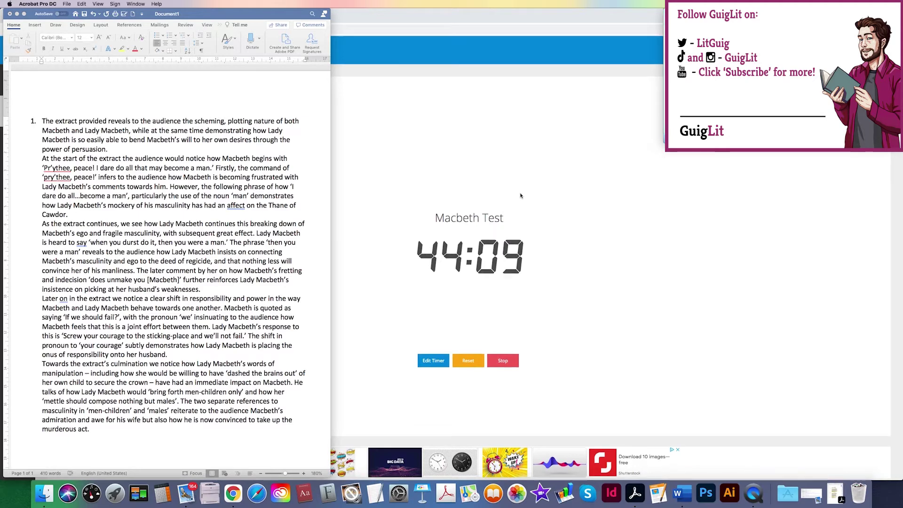
- Bold the paragraph openers "At the start of the extract", "As the extract continues", "Later on in the extract we notice" and "Towards the extract's culmination"
{"action": "scroll", "coordinate": [255, 324], "scroll_direction": "down", "scroll_amount": 1}
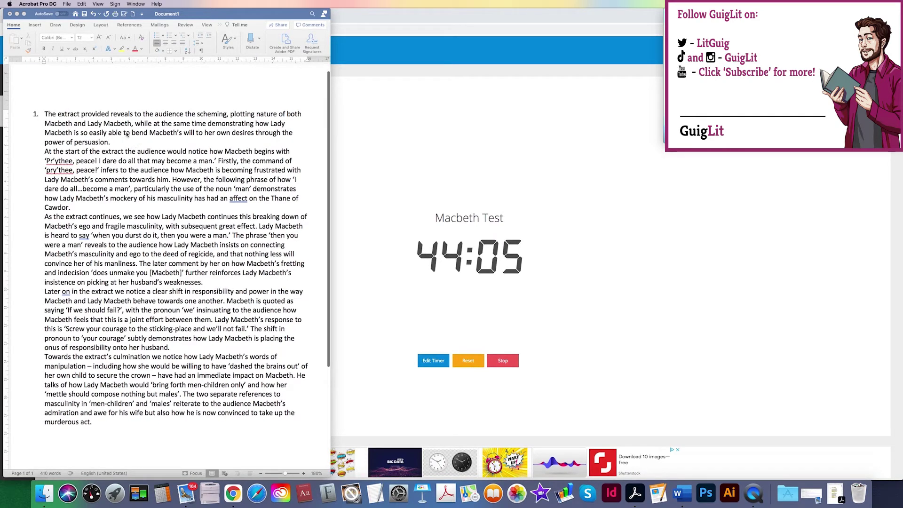
{"action": "left_click", "coordinate": [127, 134]}
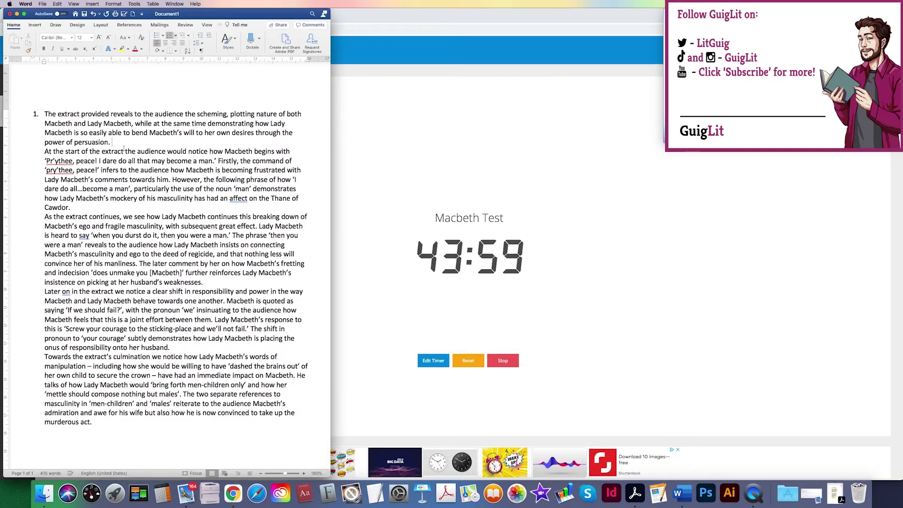
{"action": "left_click_drag", "start_coordinate": [42, 150], "coordinate": [125, 152]}
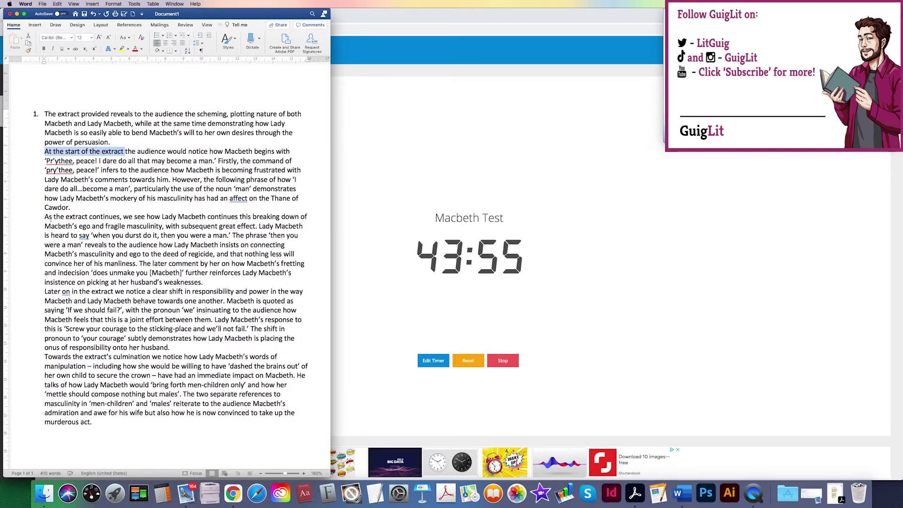
{"action": "left_click_drag", "start_coordinate": [45, 217], "coordinate": [120, 218]}
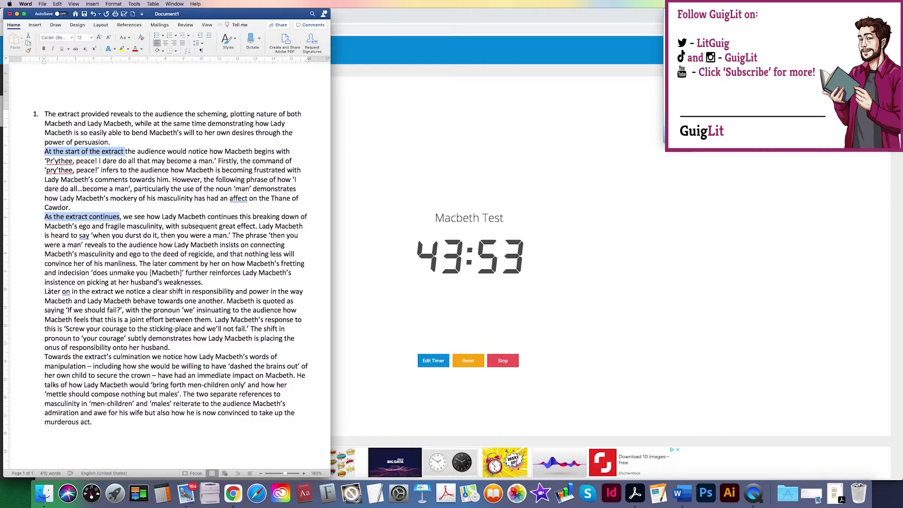
{"action": "left_click_drag", "start_coordinate": [45, 291], "coordinate": [146, 292]}
{"action": "left_click_drag", "start_coordinate": [45, 356], "coordinate": [151, 357]}
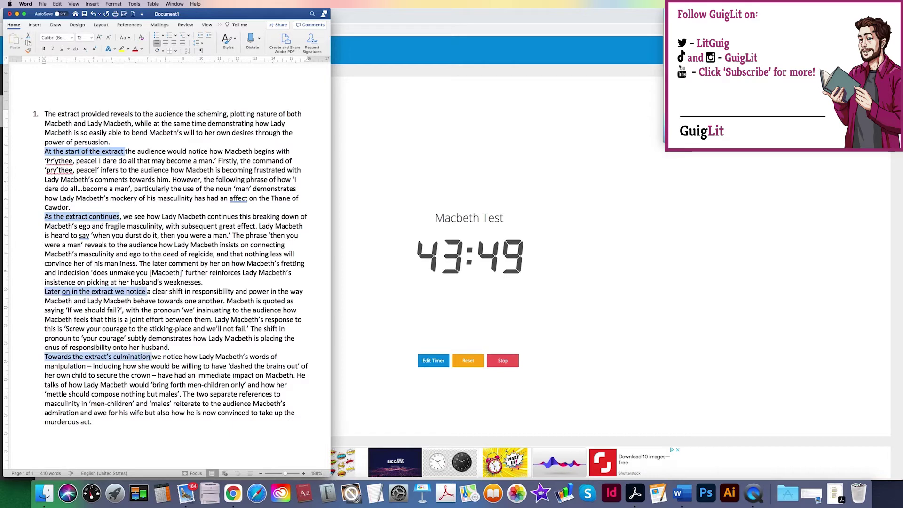
{"action": "left_click", "coordinate": [44, 48]}
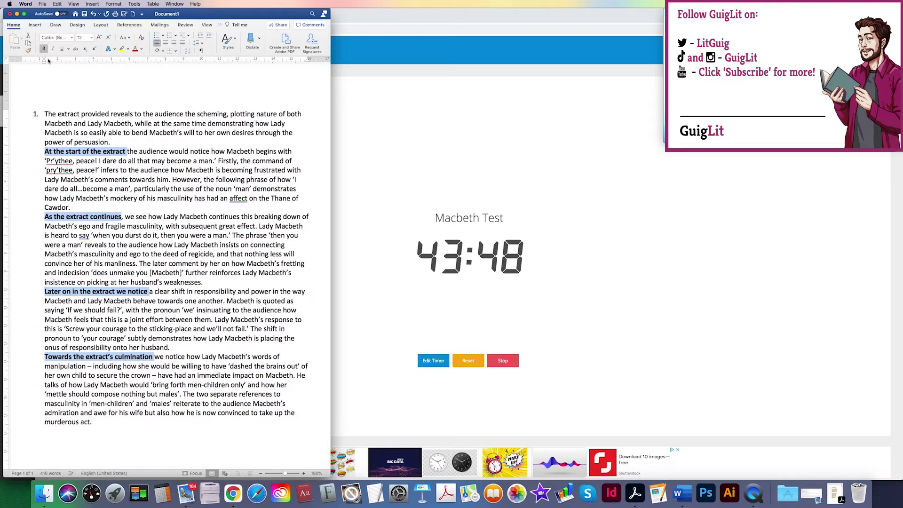
{"action": "left_click", "coordinate": [206, 209]}
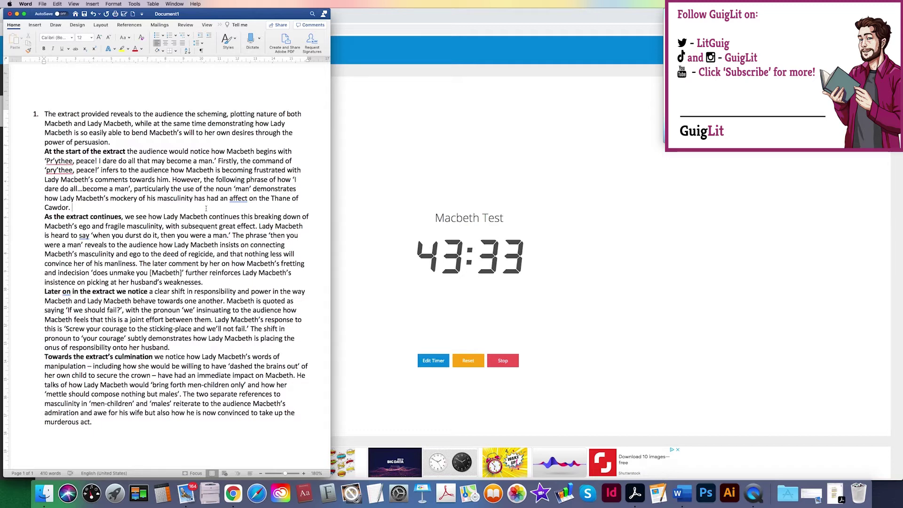
- Start the second answer below the finished essay as list item 2
{"action": "left_click", "coordinate": [113, 425]}
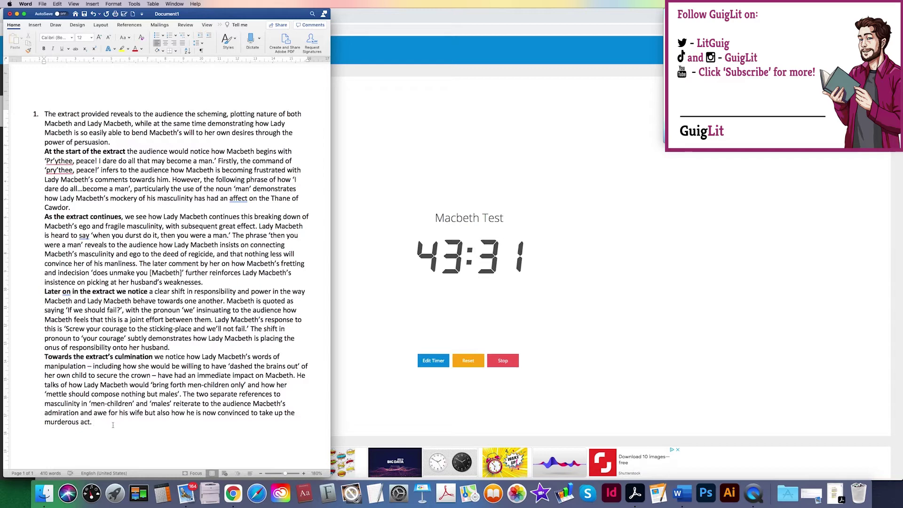
{"action": "key", "text": "super+b"}
{"action": "key", "text": "super+b"}
{"action": "type", "text": "2."}
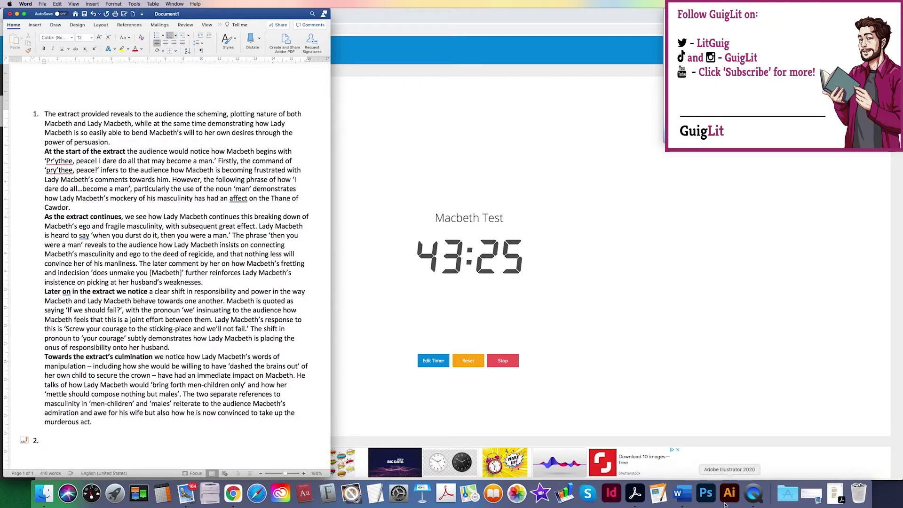
- Reopen the exam paper PDF and go back to page 4 to read question 22 about violence in Macbeth
{"action": "left_click", "coordinate": [641, 498]}
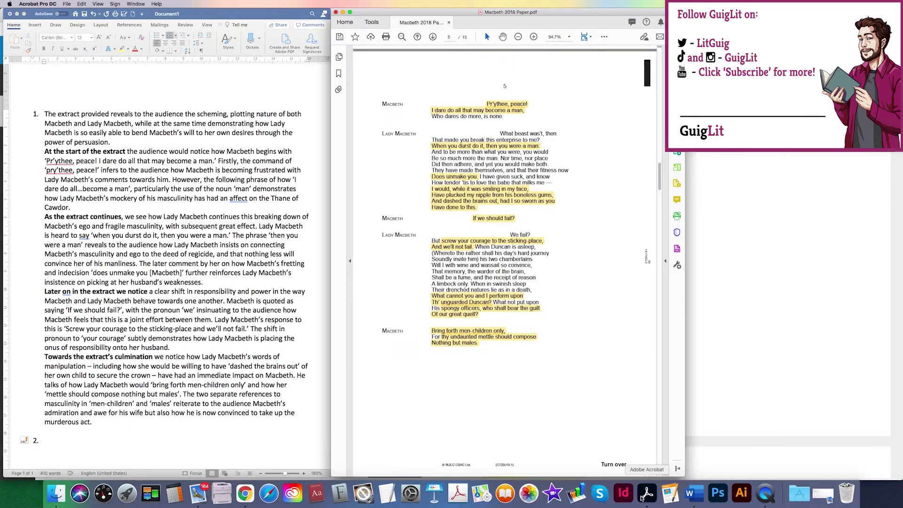
{"action": "scroll", "coordinate": [563, 230], "scroll_direction": "down", "scroll_amount": 3}
{"action": "scroll", "coordinate": [563, 230], "scroll_direction": "up", "scroll_amount": 10}
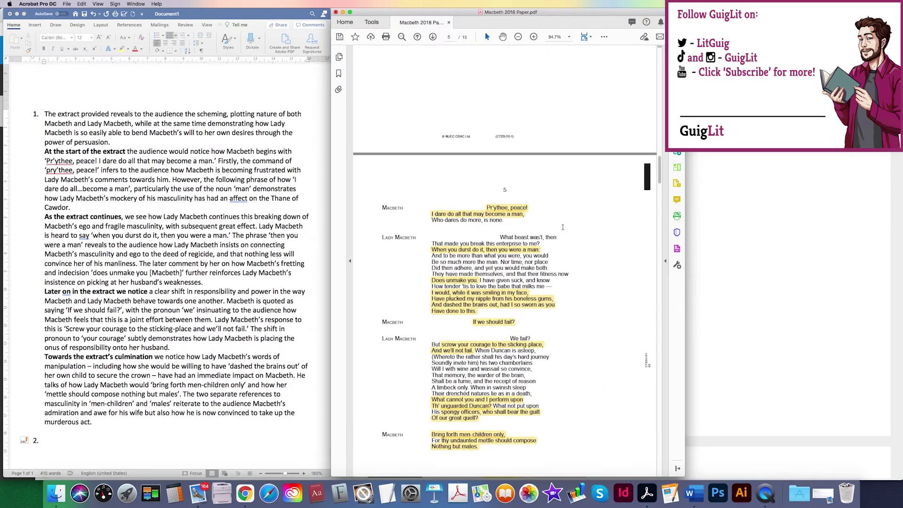
{"action": "scroll", "coordinate": [563, 230], "scroll_direction": "up", "scroll_amount": 2}
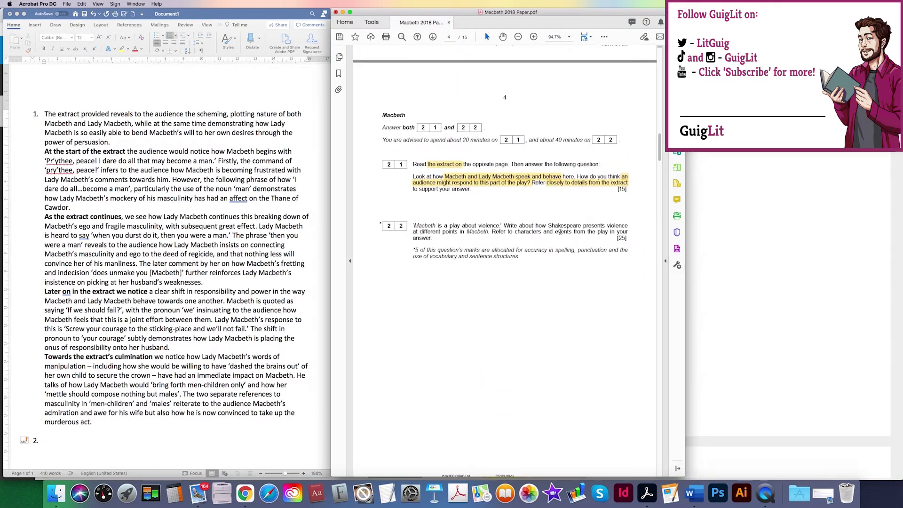
- Highlight the phrase "about violence" in question 22 of the exam paper
{"action": "left_click_drag", "start_coordinate": [462, 225], "coordinate": [503, 227]}
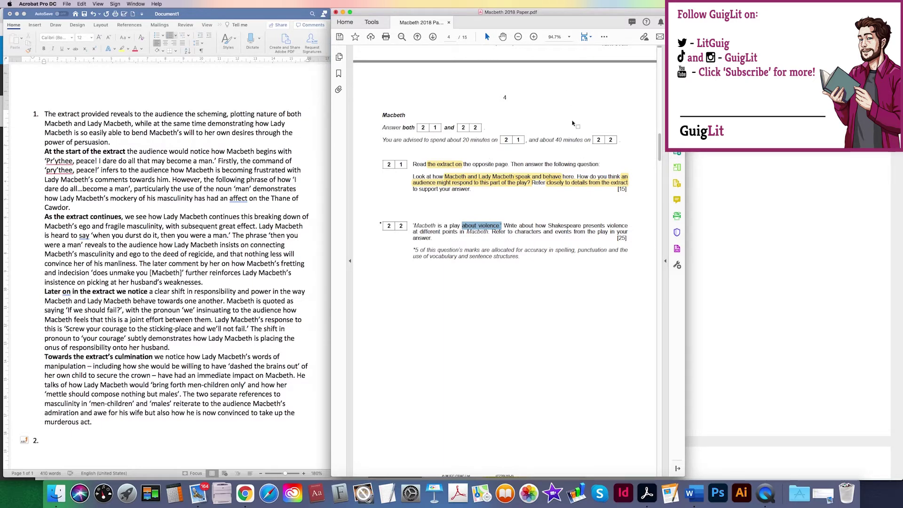
{"action": "right_click", "coordinate": [469, 227]}
{"action": "double_click", "coordinate": [471, 227]}
{"action": "mouse_move", "coordinate": [502, 226]}
{"action": "left_mouse_down"}
{"action": "mouse_move", "coordinate": [457, 228]}
{"action": "mouse_move", "coordinate": [461, 234]}
{"action": "mouse_move", "coordinate": [461, 226]}
{"action": "left_mouse_up"}
{"action": "left_click", "coordinate": [499, 228]}
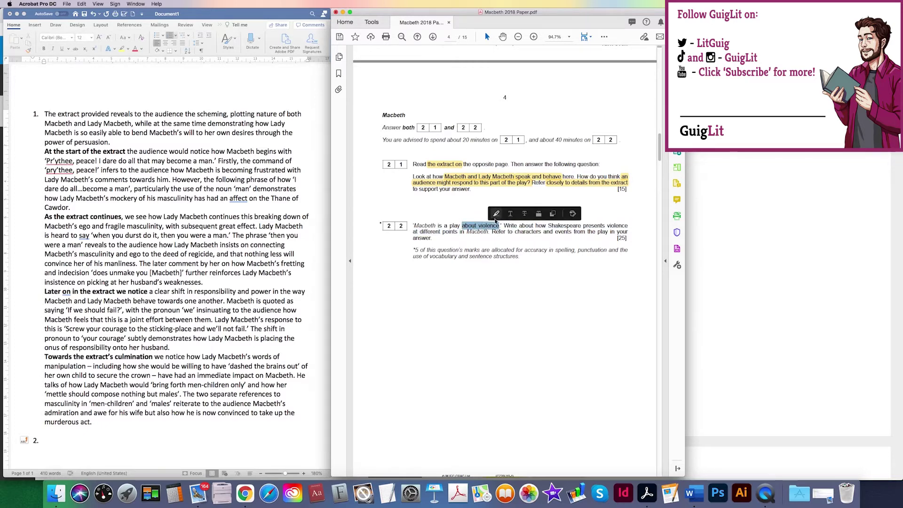
{"action": "left_click", "coordinate": [494, 214]}
- Highlight "Shakespeare presents violence at different points in Macbeth" and "characters and events" in question 22
{"action": "left_click_drag", "start_coordinate": [549, 227], "coordinate": [489, 233]}
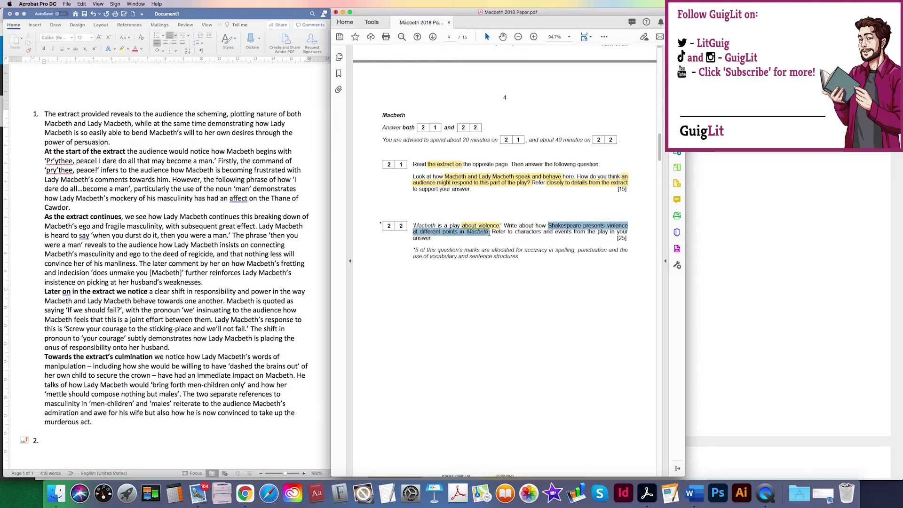
{"action": "left_click", "coordinate": [497, 216]}
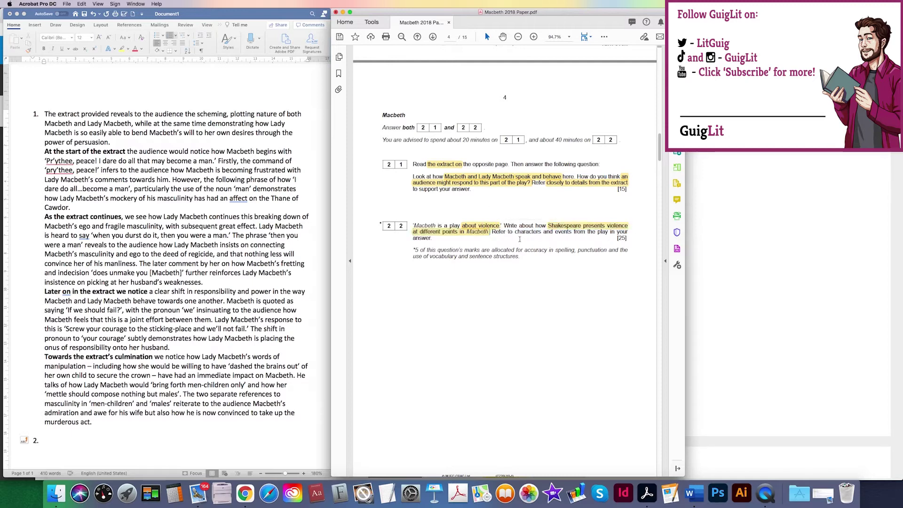
{"action": "mouse_move", "coordinate": [516, 232]}
{"action": "left_mouse_down"}
{"action": "mouse_move", "coordinate": [586, 233]}
{"action": "mouse_move", "coordinate": [572, 233]}
{"action": "left_mouse_up"}
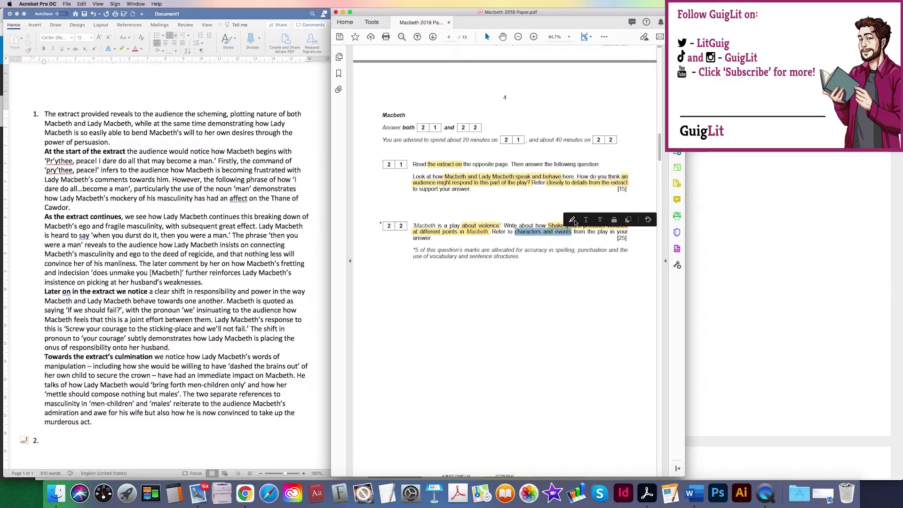
{"action": "left_click", "coordinate": [575, 220]}
- Start the plan under list item 2 with the heading "VIOLENCE:" and the line "1.2 – MACBETH PRAISED FOR VIOLENCE"
{"action": "left_click", "coordinate": [150, 432]}
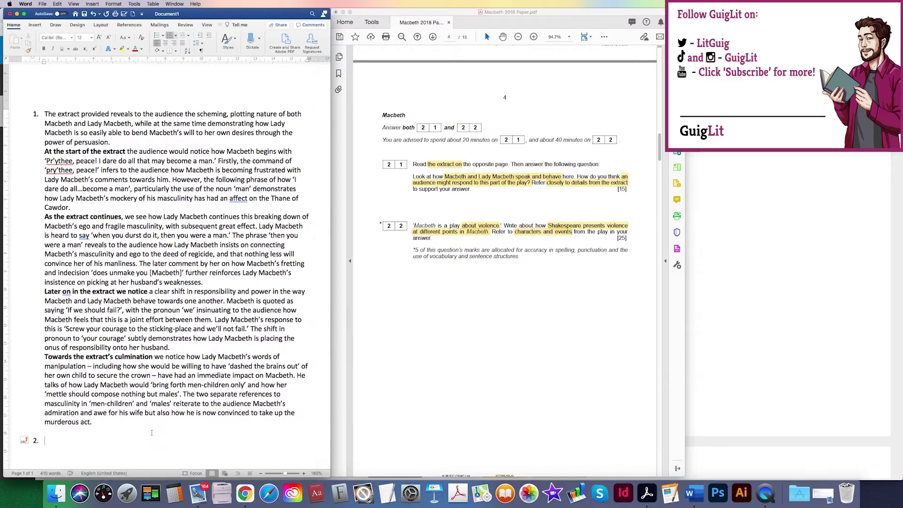
{"action": "type", "text": "VIOLENCE:"}
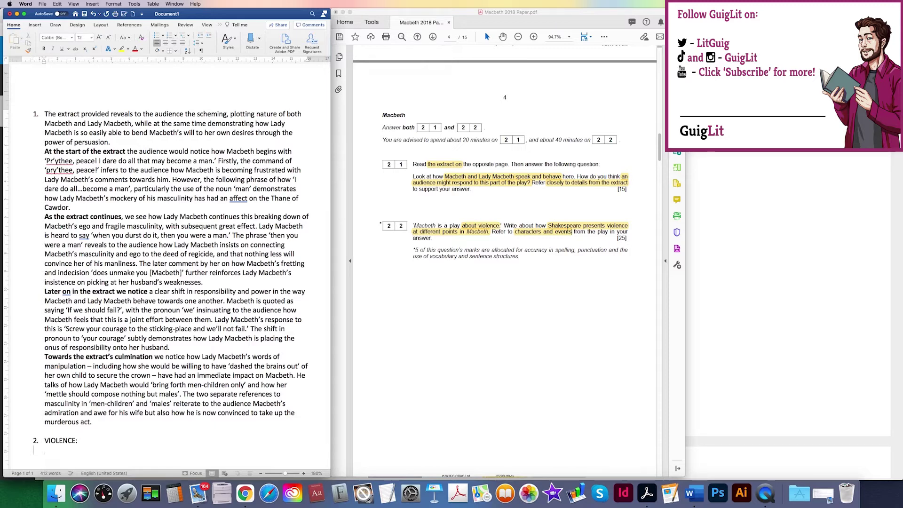
{"action": "key", "text": "Return"}
{"action": "type", "text": "1.2"}
{"action": "type", "text": " - M"}
{"action": "type", "text": "ACBETH PRAISED "}
{"action": "type", "text": "FOR VIOLENCE"}
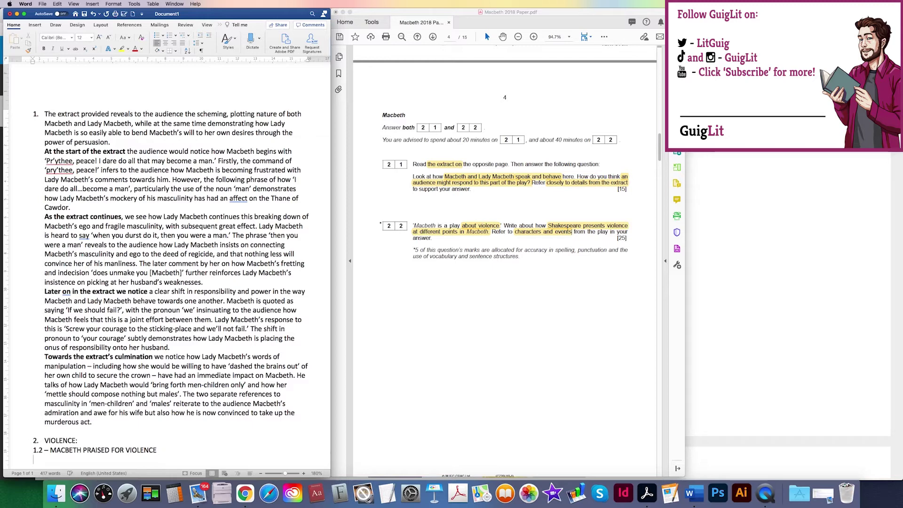
- Add the plan line "2.2 – VIOLENCE AS TRAUMATIC" below the 1.2 entry
{"action": "type", "text": "2.1"}
{"action": "type", "text": "IOLE"}
{"action": "key", "text": "BackSpace"}
{"action": "key", "text": "BackSpace"}
{"action": "key", "text": "BackSpace"}
{"action": "type", "text": "OLE"}
{"action": "key", "text": "BackSpace"}
{"action": "key", "text": "BackSpace"}
{"action": "key", "text": "BackSpace"}
{"action": "key", "text": "BackSpace"}
{"action": "key", "text": "BackSpace"}
{"action": "key", "text": "BackSpace"}
{"action": "key", "text": "BackSpace"}
{"action": "key", "text": "BackSpace"}
{"action": "type", "text": "2."}
{"action": "key", "text": "BackSpace"}
{"action": "type", "text": "- VIOLENCE "}
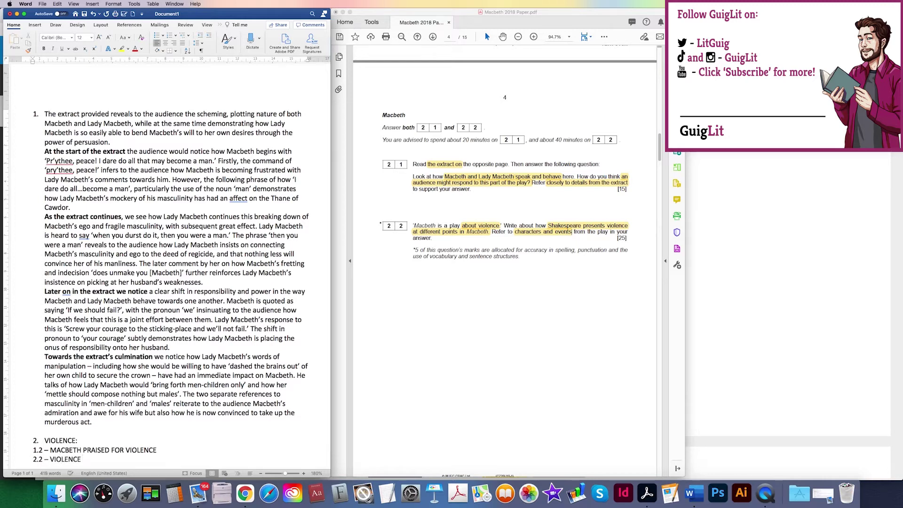
{"action": "type", "text": "AS TRAUMATIC"}
{"action": "key", "text": "Return"}
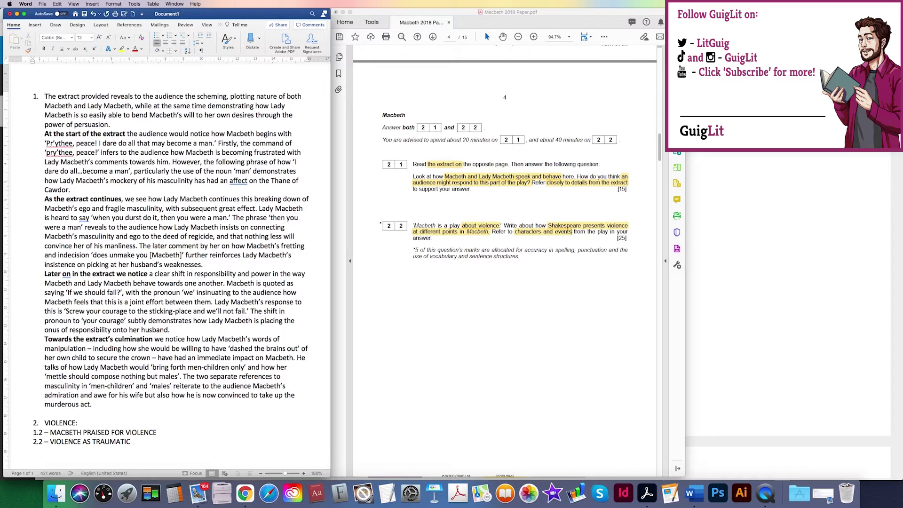
- Add the plan lines "3.1 – VIOLENCE AND AMORALITY (MURDERING FLEANCE/CHILDREN)" and "3.4 – VIOLENCE AND REVENGE"
{"action": "type", "text": "3.1 - VIOLENCE AND AMORALITY (MURDERING FLEANCE/CHILDREN)"}
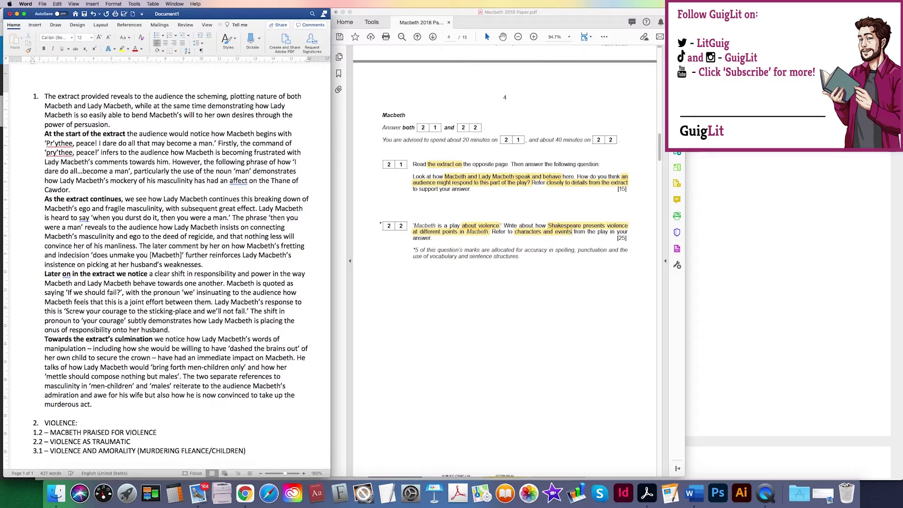
{"action": "key", "text": "Return"}
{"action": "type", "text": "3.4 - "}
{"action": "type", "text": "VIOLENCE AND REVENCGE"}
{"action": "key", "text": "BackSpace"}
{"action": "key", "text": "BackSpace"}
{"action": "key", "text": "BackSpace"}
{"action": "type", "text": "GE"}
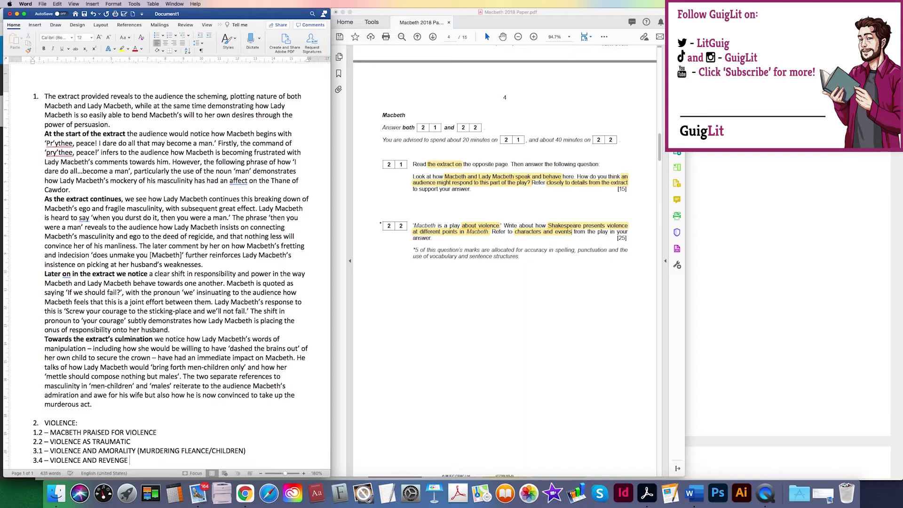
- Add the plan line "4.3 & 5.5 – VIOLENCE AND GRIEF (MACDUFF & MACBETH/LADY MACBETH)"
{"action": "key", "text": "Return"}
{"action": "type", "text": "4.3"}
{"action": "type", "text": "& 5.5"}
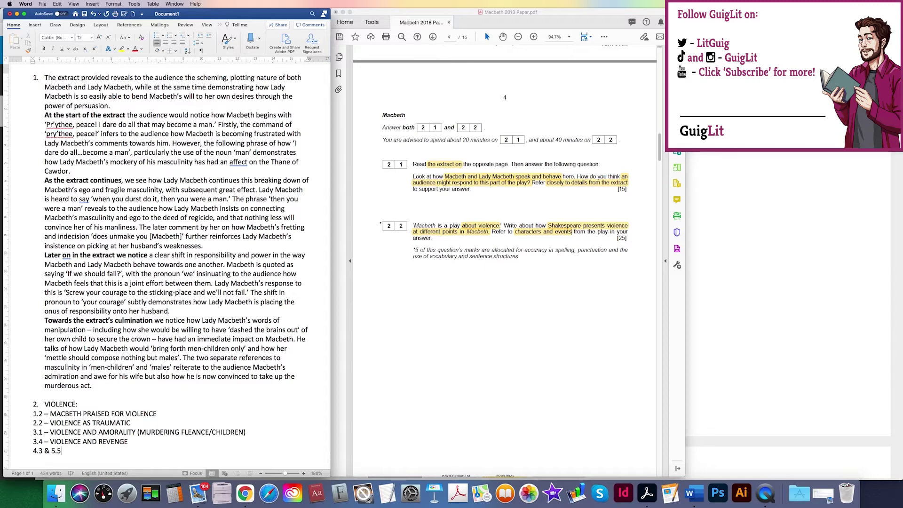
{"action": "type", "text": " - VI"}
{"action": "type", "text": "OLV"}
{"action": "type", "text": "NCE AND "}
{"action": "type", "text": "GRIE"}
{"action": "type", "text": "F (MACDUF"}
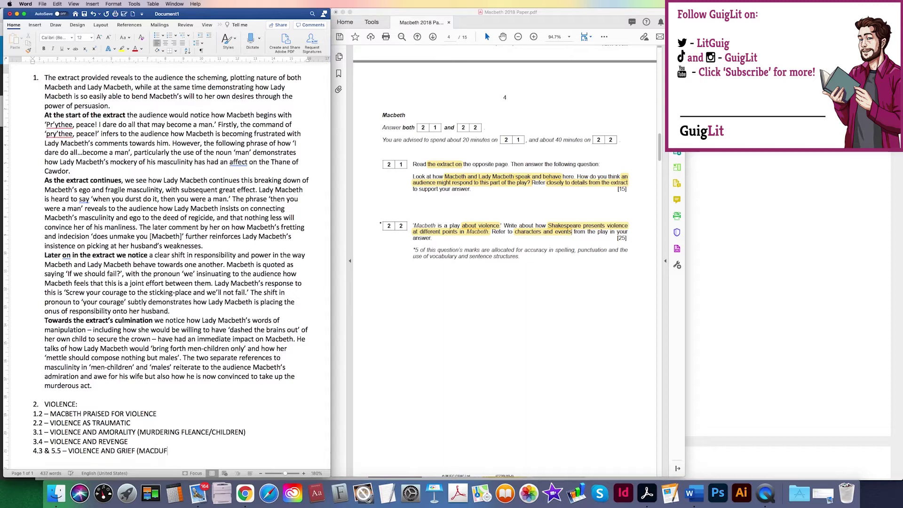
{"action": "type", "text": "F & MACBETH/LADY MACBETH()"}
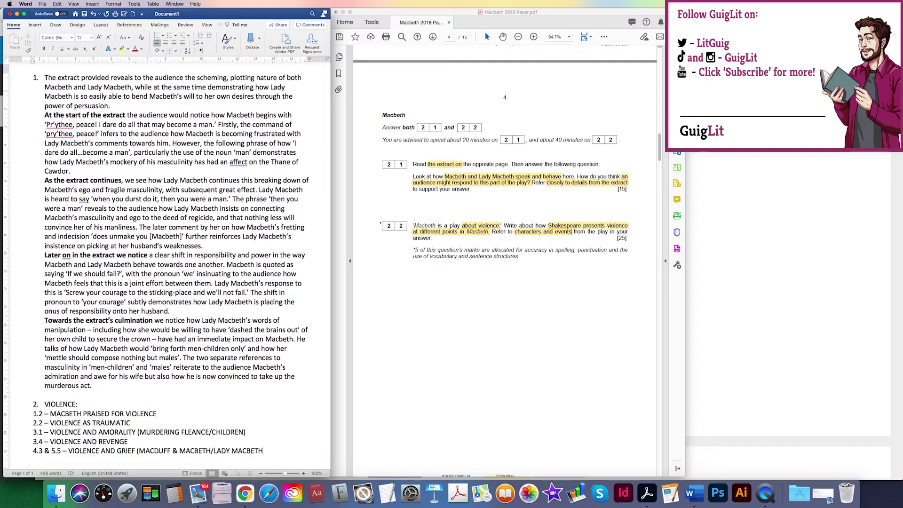
{"action": "key", "text": "BackSpace"}
{"action": "key", "text": "BackSpace"}
{"action": "type", "text": ")"}
- Add the plan line "5.8 – VIOLENCE AND NOBILITY (MACBETH'S END)"
{"action": "type", "text": "5.8"}
{"action": "type", "text": " - VIOLENCE"}
{"action": "type", "text": " AND N"}
{"action": "type", "text": "OBILITY (M"}
{"action": "type", "text": "ACBETH'S END)"}
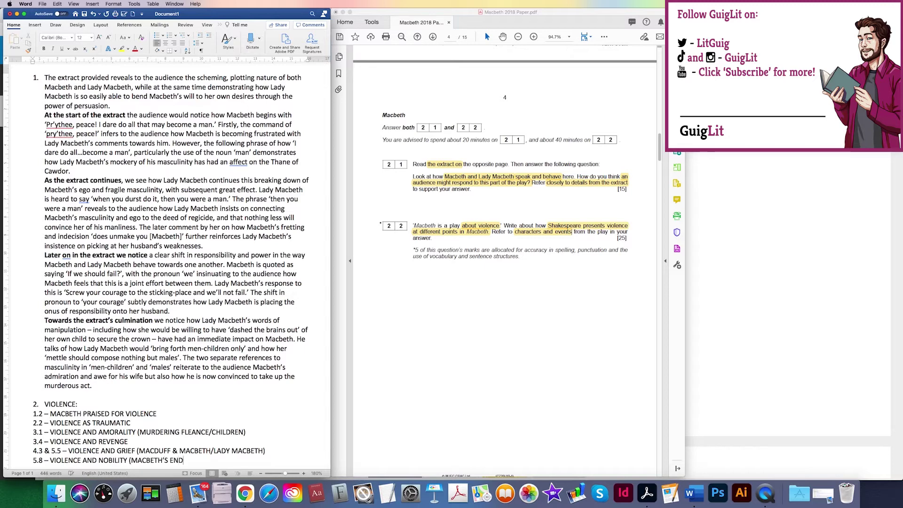
- Finish the plan with the line "BONUS – VIOLENCE AND UNRESOLVED END (MALCOLM & FLEANCE)"
{"action": "key", "text": "Return"}
{"action": "type", "text": "BONU"}
{"action": "type", "text": "S - VIOLENCE AND UN"}
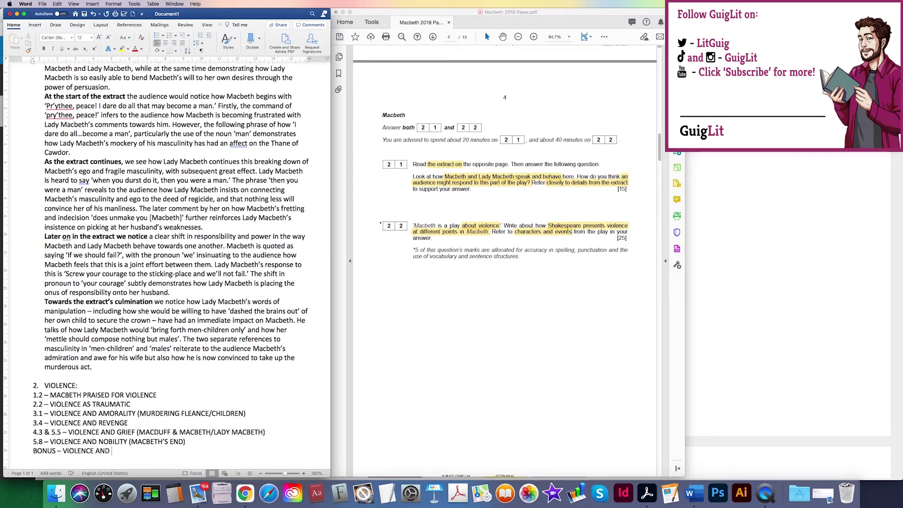
{"action": "type", "text": "RESOLVED END (MALCOLM "}
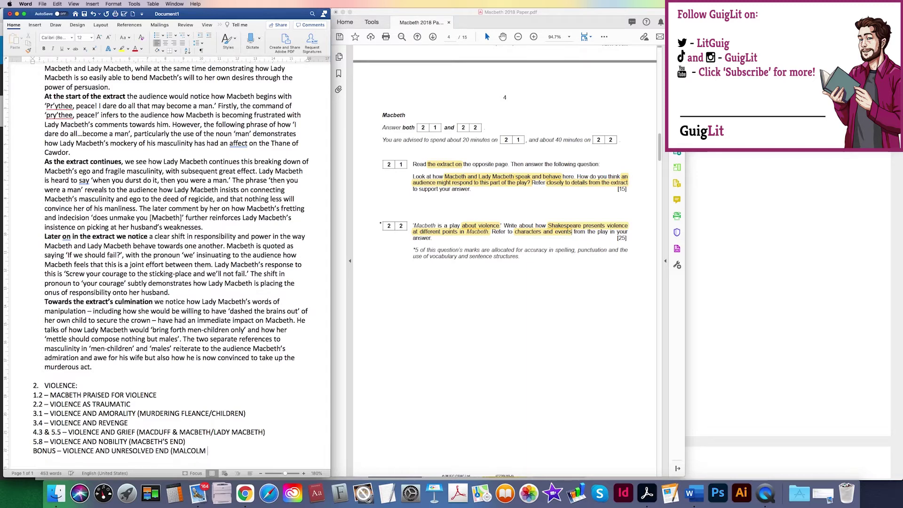
{"action": "type", "text": "7 & FLEANCE"}
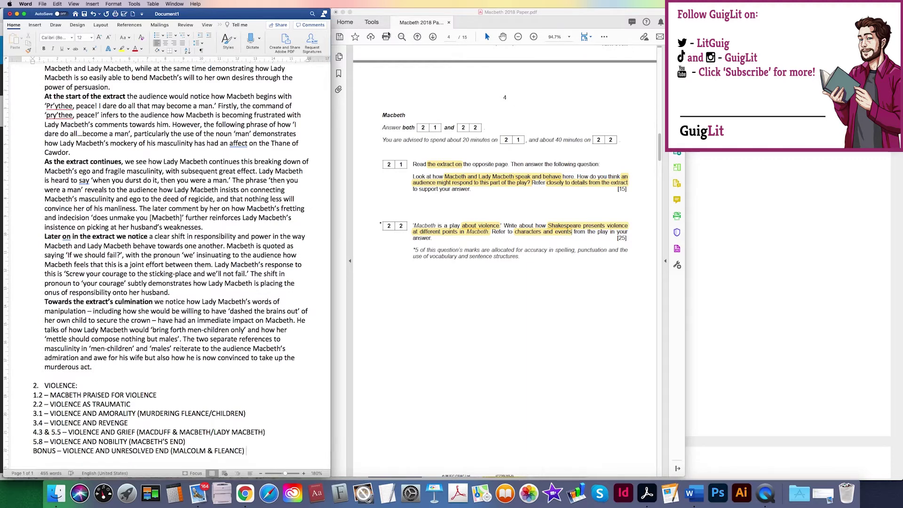
- Minimise the exam paper to check the time left on the countdown, and reopen the paper
{"action": "left_click", "coordinate": [336, 12]}
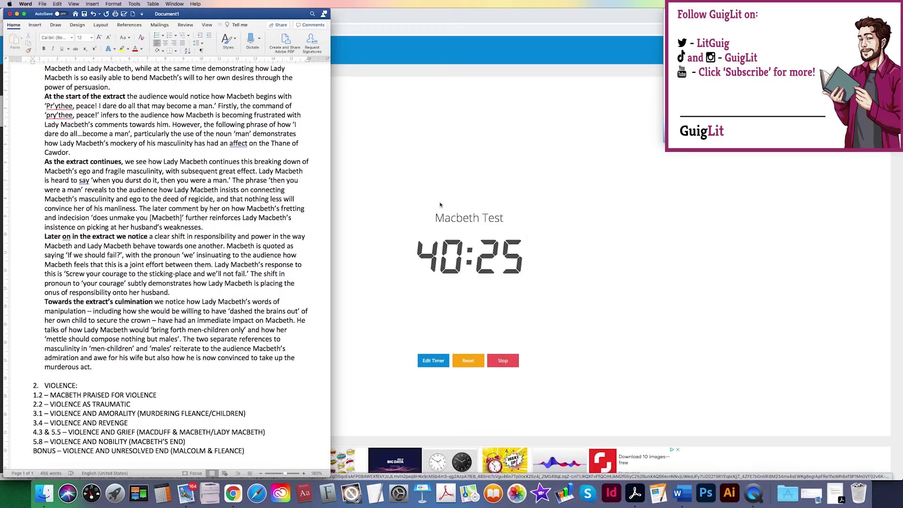
{"action": "left_click", "coordinate": [750, 502]}
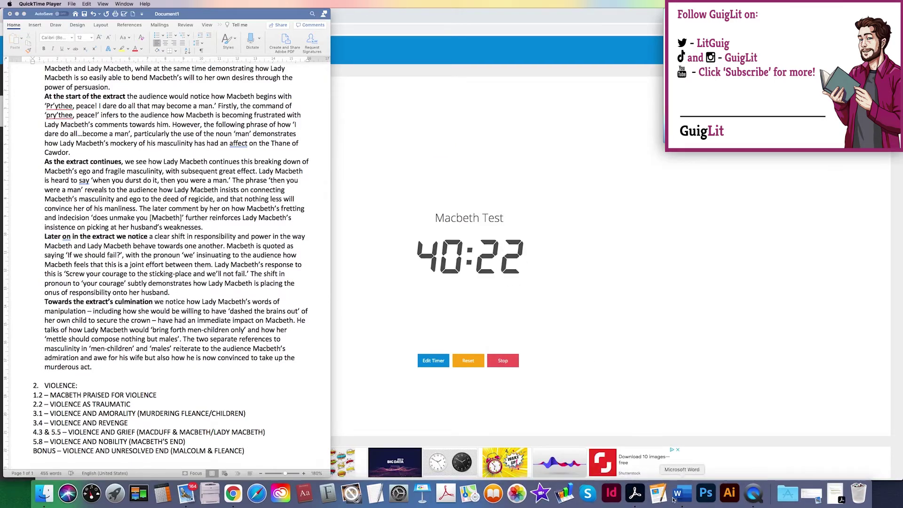
{"action": "left_click", "coordinate": [635, 496]}
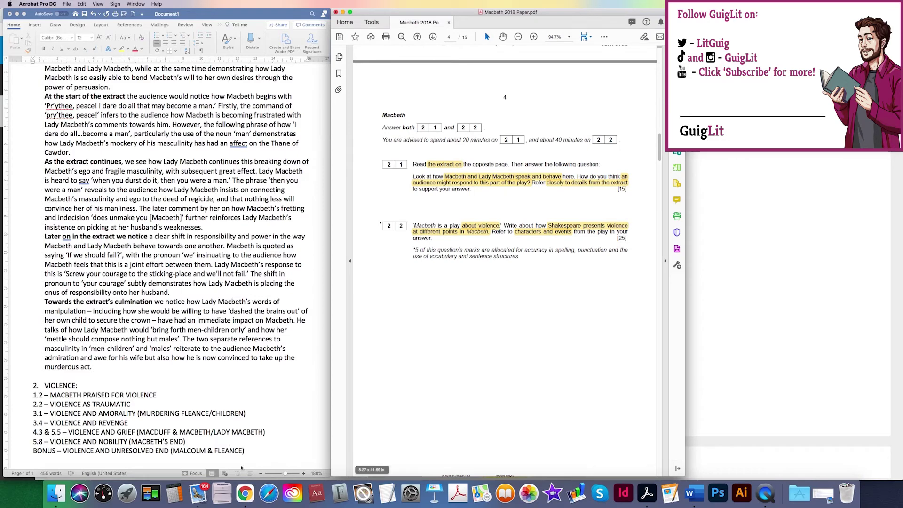
- Add the introduction reminder "TEXT AUTHOR BACKGROUND LINK" below the plan, separated by a blank line
{"action": "left_click", "coordinate": [270, 455]}
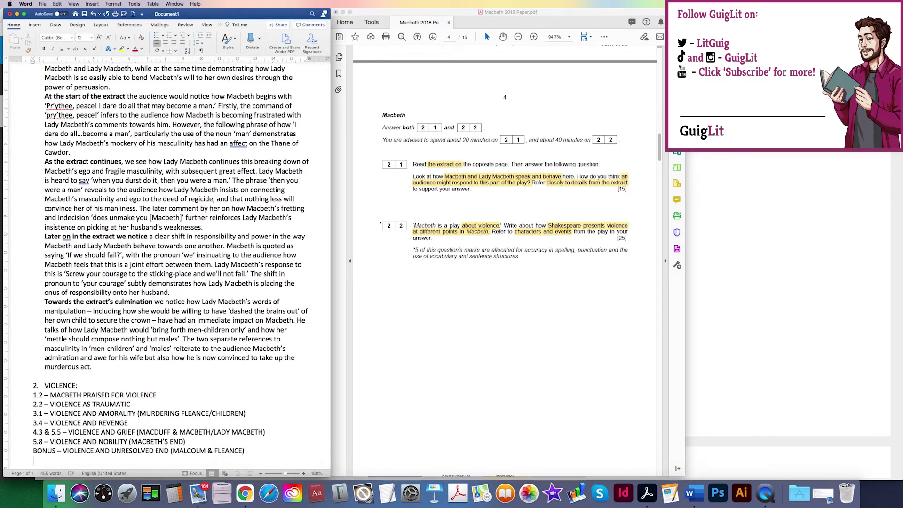
{"action": "key", "text": "Return"}
{"action": "scroll", "coordinate": [258, 429], "scroll_direction": "down", "scroll_amount": 5}
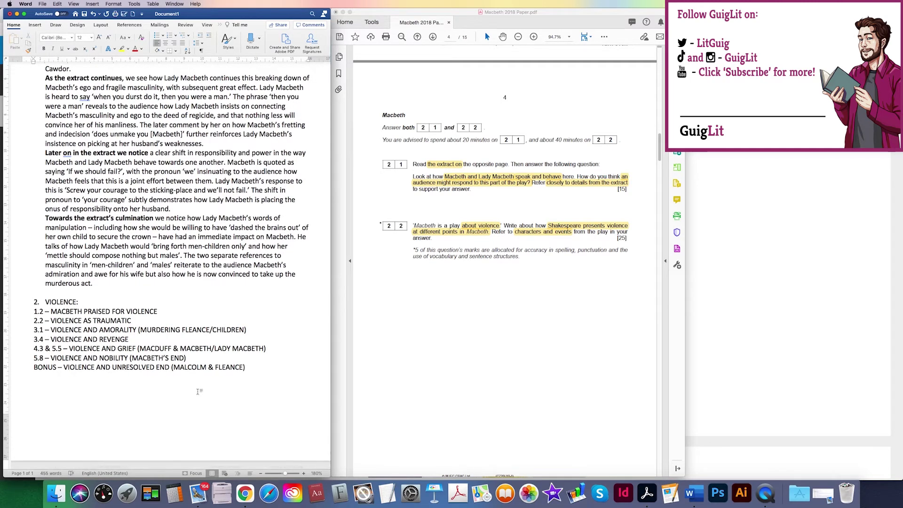
{"action": "type", "text": "TEXT AUTHOR BACKGROUND LINK"}
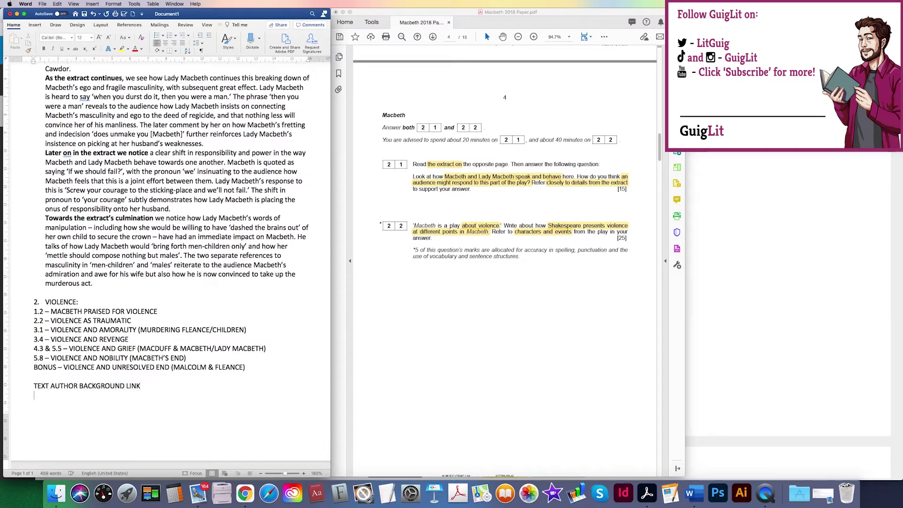
- Begin the essay introduction below the reminder with "Violence as a theme in William Shakespeare's Macbeth"
{"action": "type", "text": "  Violence as a theme in wil"}
{"action": "key", "text": "BackSpace"}
{"action": "key", "text": "BackSpace"}
{"action": "key", "text": "BackSpace"}
{"action": "type", "text": "William S"}
{"action": "type", "text": "has"}
{"action": "type", "text": "kespeare"}
{"action": "type", "text": "'s Macbeth"}
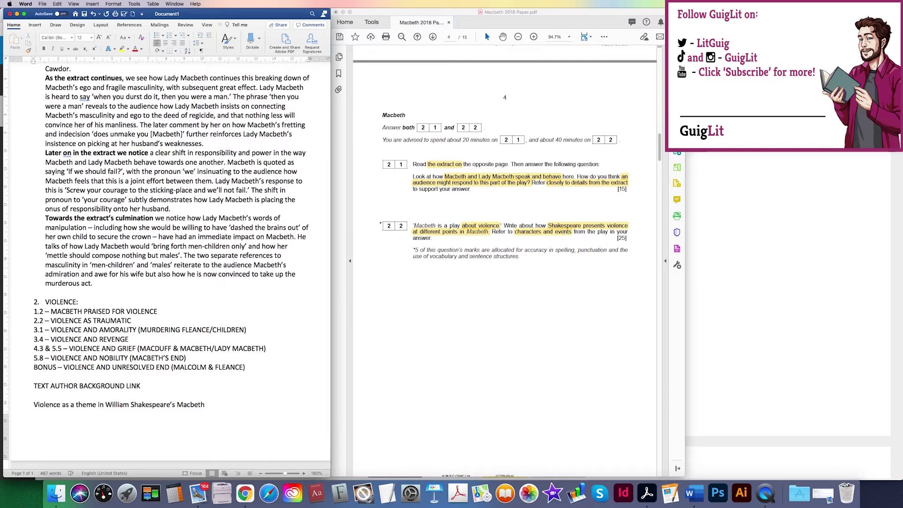
- Complete the opening sentence with "has myriad consequences for both the titular character and others in the play."
{"action": "type", "text": " i"}
{"action": "type", "text": "had"}
{"action": "type", "text": "myriad "}
{"action": "type", "text": "conse"}
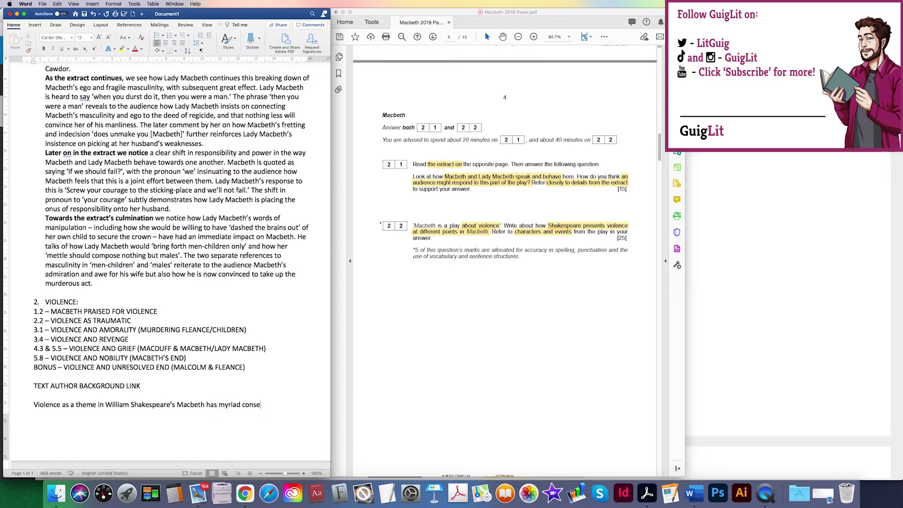
{"action": "type", "text": "quences for both the titular "}
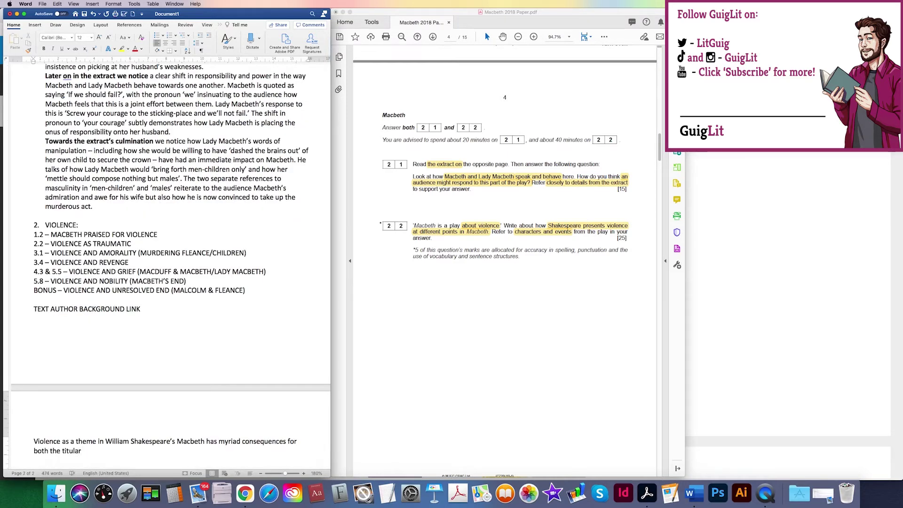
{"action": "type", "text": "character and others in the "}
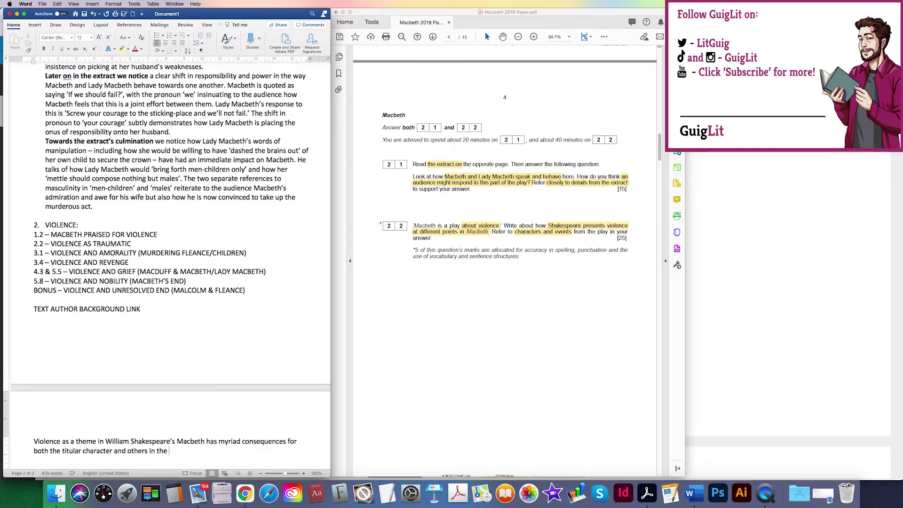
{"action": "type", "text": "play. whi"}
- Start the second sentence of the introduction: "While at the start of the play violence is praised and rewarded"
{"action": "key", "text": "BackSpace"}
{"action": "key", "text": "BackSpace"}
{"action": "key", "text": "BackSpace"}
{"action": "type", "text": "While at the start of the play violence i"}
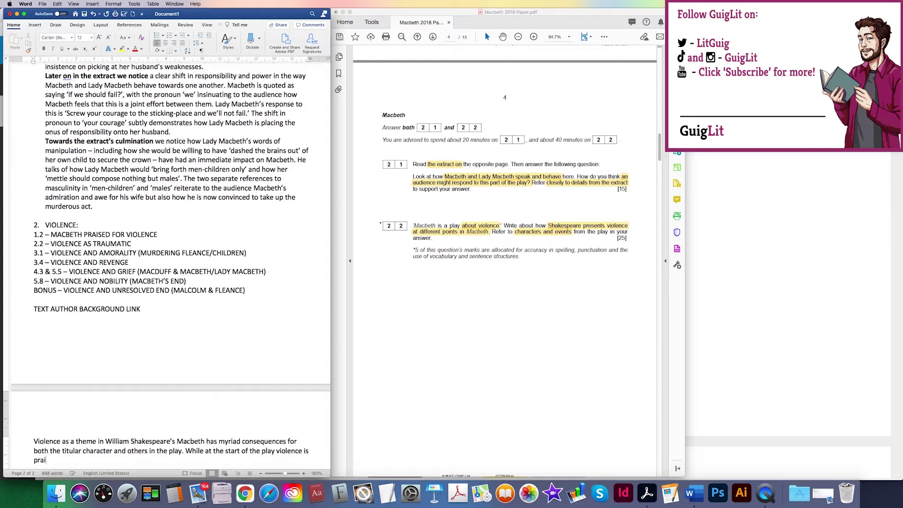
{"action": "type", "text": "s praised and rewarded"}
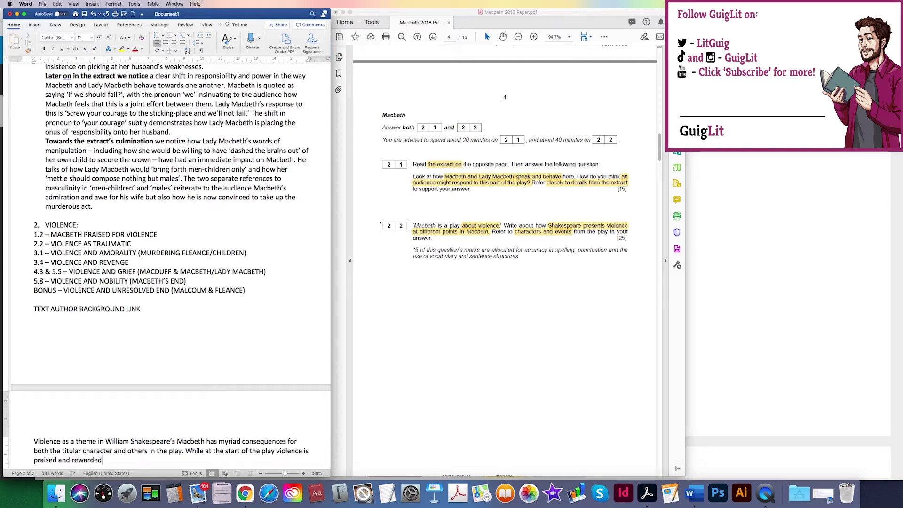
- Continue the second sentence with ", the theme also allows for characters to shed their morality and"
{"action": "type", "text": ", "}
{"action": "type", "text": "the theme also"}
{"action": "type", "text": " allowed"}
{"action": "type", "text": "s for characters "}
{"action": "type", "text": "to she"}
{"action": "type", "text": "d m"}
{"action": "key", "text": "BackSpace"}
{"action": "type", "text": "their morality and"}
- End the second sentence with "at the same time holds a mirror to other characters on their reactions towards loss"
{"action": "type", "text": " at the same"}
{"action": "type", "text": " time"}
{"action": "type", "text": " holds"}
{"action": "key", "text": "BackSpace"}
{"action": "type", "text": "ds a "}
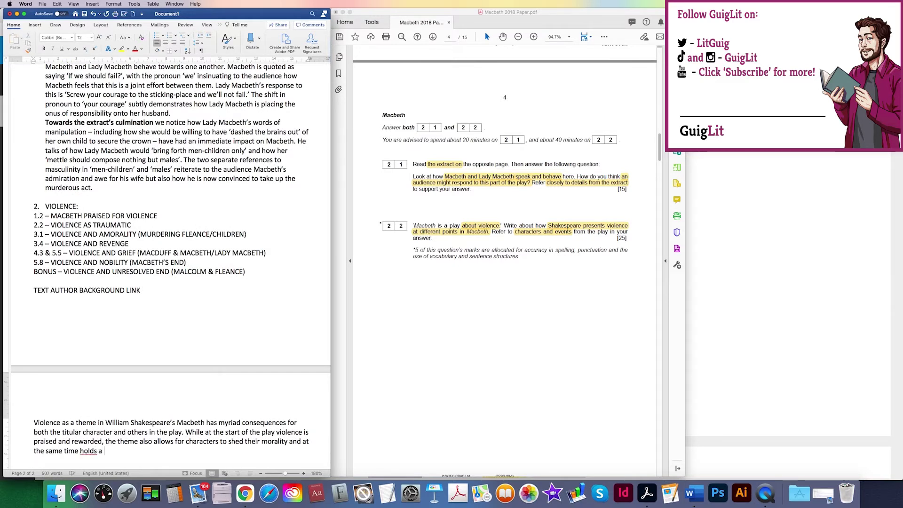
{"action": "type", "text": "mirror to o"}
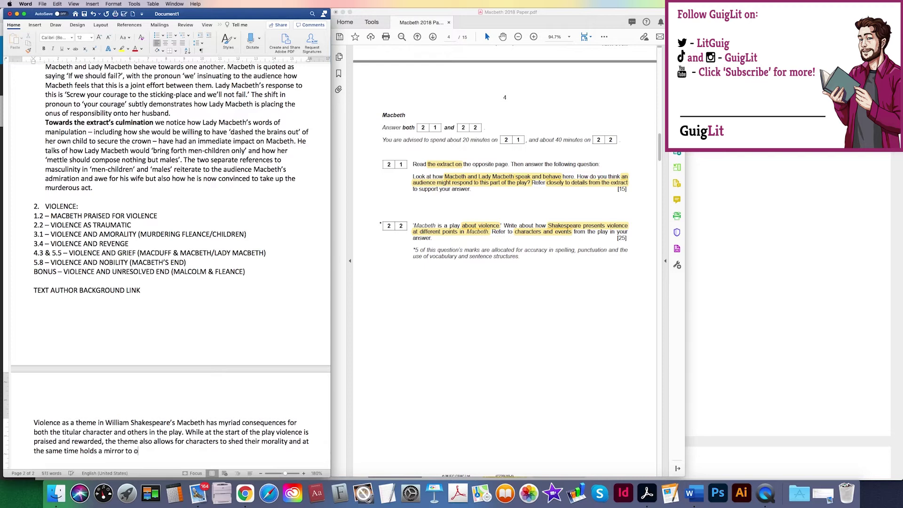
{"action": "type", "text": "ther characters on their reactions towar"}
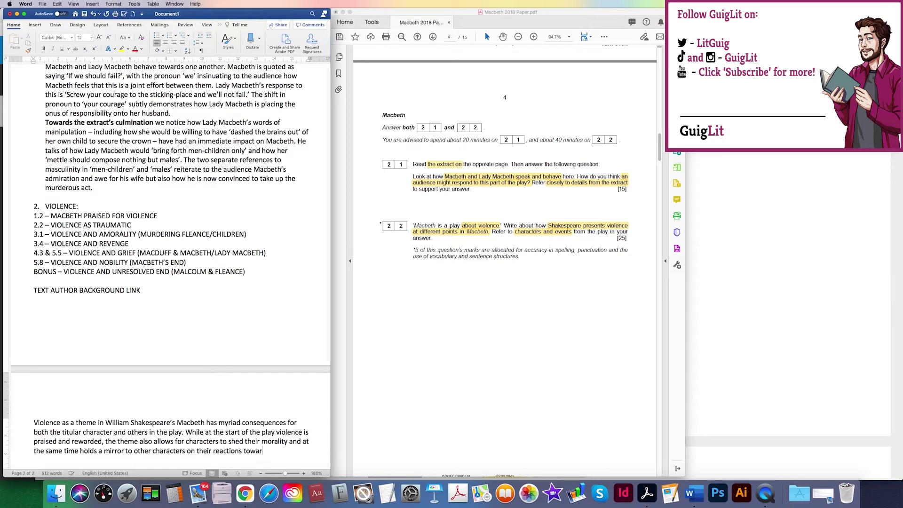
{"action": "type", "text": "ds loss"}
- Start the introduction's third sentence with "In the play's conclusion, it is the consequence of violence –"
{"action": "type", "text": "/ final"}
{"action": "key", "text": "BackSpace"}
{"action": "key", "text": "BackSpace"}
{"action": "key", "text": "BackSpace"}
{"action": "key", "text": "BackSpace"}
{"action": "key", "text": "BackSpace"}
{"action": "type", "text": "the "}
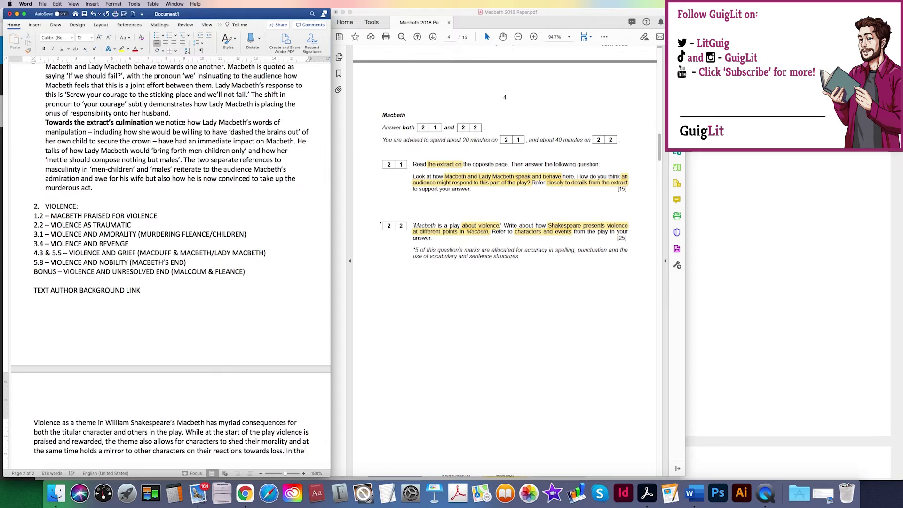
{"action": "type", "text": "play's conclusion, violenc"}
{"action": "key", "text": "BackSpace"}
{"action": "key", "text": "BackSpace"}
{"action": "key", "text": "BackSpace"}
{"action": "key", "text": "BackSpace"}
{"action": "type", "text": "it is the conseqwenc"}
{"action": "key", "text": "BackSpace"}
{"action": "key", "text": "BackSpace"}
{"action": "key", "text": "BackSpace"}
{"action": "key", "text": "BackSpace"}
{"action": "type", "text": "uenc"}
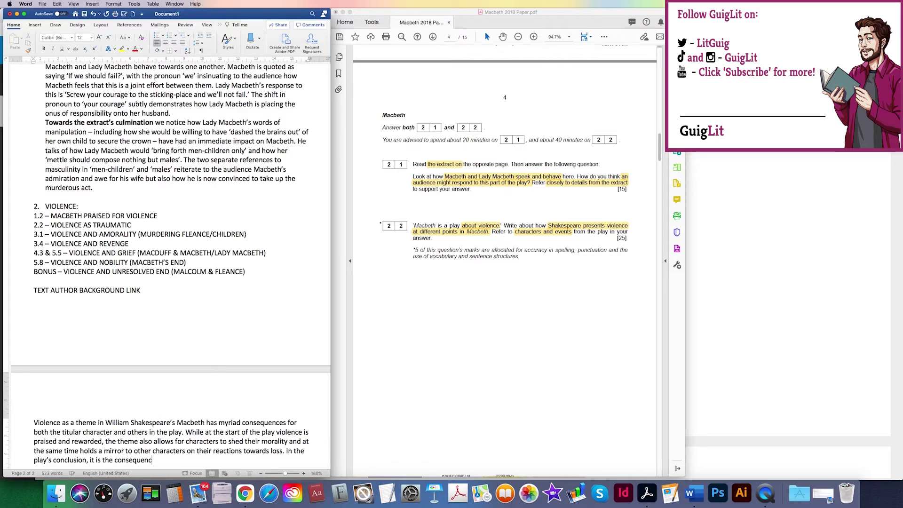
{"action": "type", "text": "e of violence - "}
- Finish the third sentence with "set in an era where violence determined rulers and conquerors – that leaves the ending of the text slightly open ended."
{"action": "type", "text": "set in an era wheer"}
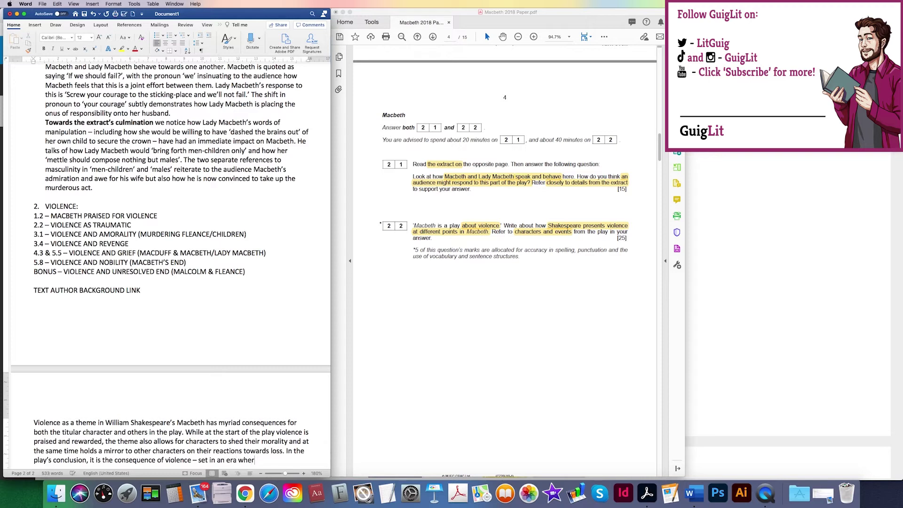
{"action": "type", "text": " violence"}
{"action": "type", "text": "determined"}
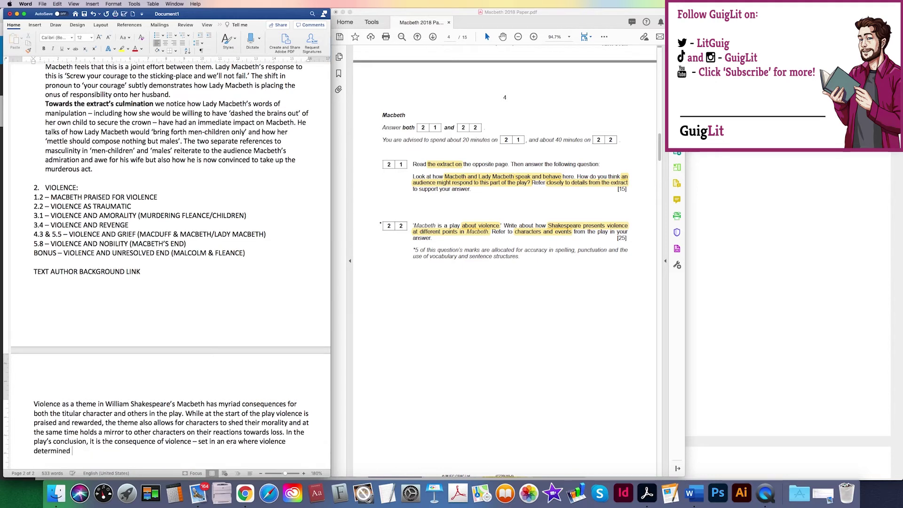
{"action": "type", "text": " rulers and conquere"}
{"action": "type", "text": "rs -"}
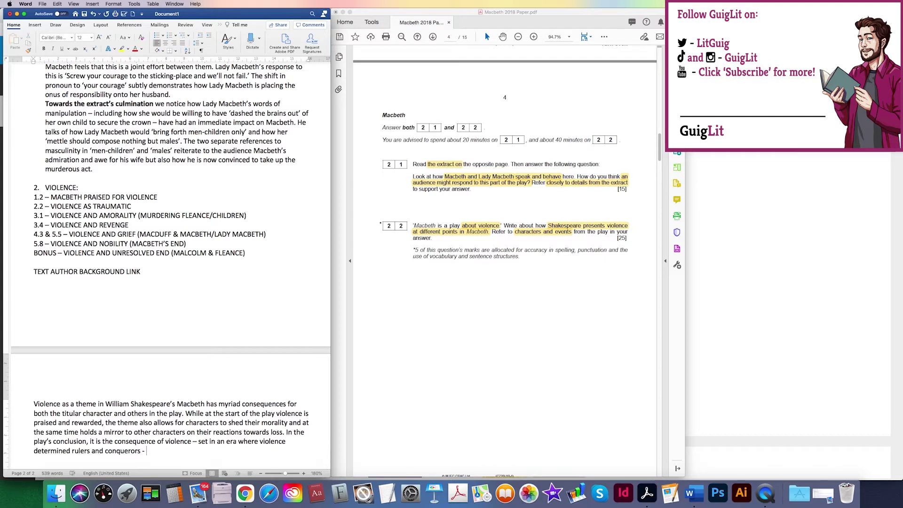
{"action": "type", "text": "that leave"}
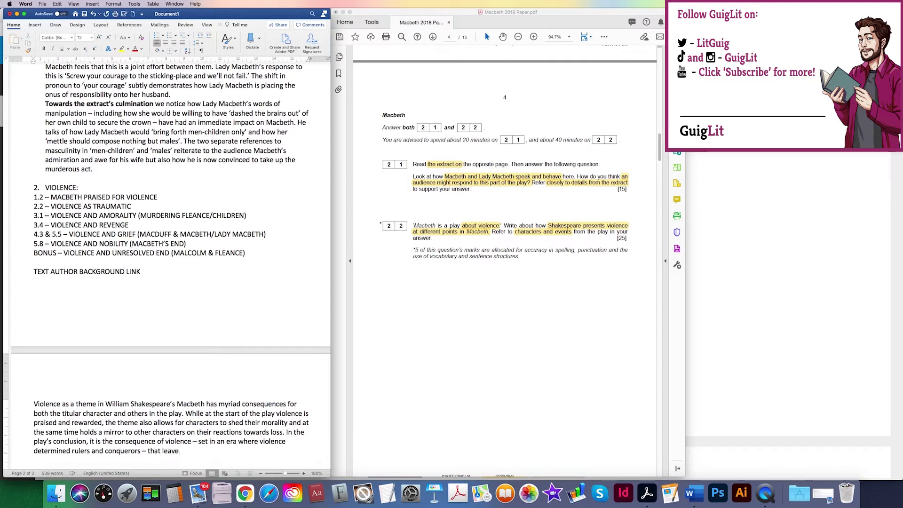
{"action": "type", "text": "s the ending of the text slightly open ended."}
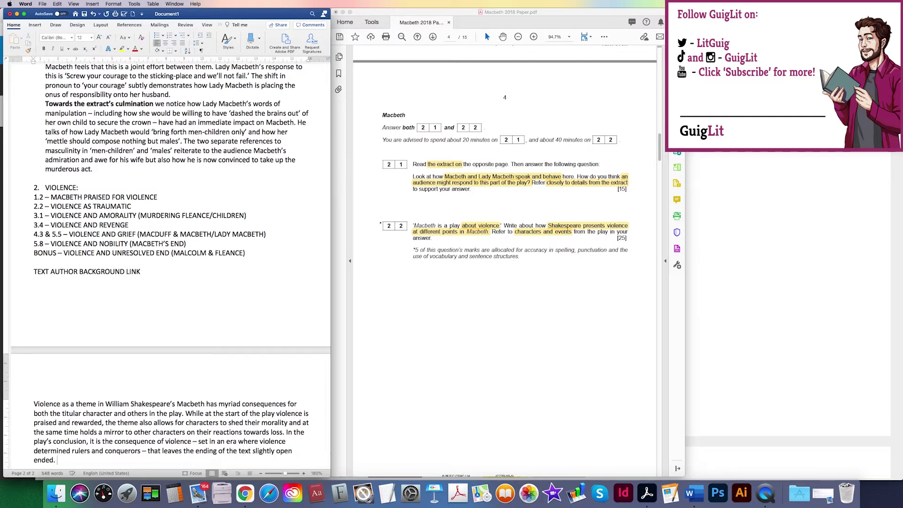
- Begin a new paragraph with "At the start of the play, Macbeth is praised for his violent actions in defence of"
{"action": "scroll", "coordinate": [230, 428], "scroll_direction": "down", "scroll_amount": 2}
{"action": "scroll", "coordinate": [230, 428], "scroll_direction": "down", "scroll_amount": 6}
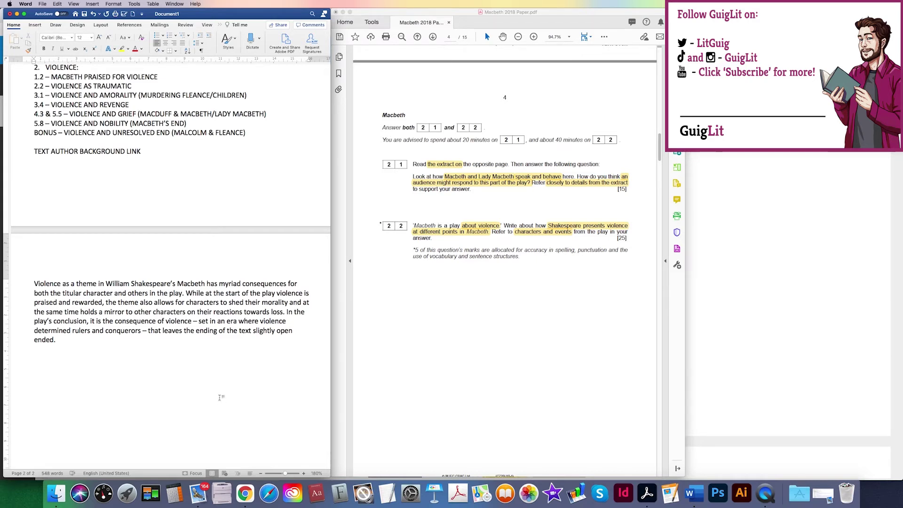
{"action": "scroll", "coordinate": [220, 397], "scroll_direction": "up", "scroll_amount": 3}
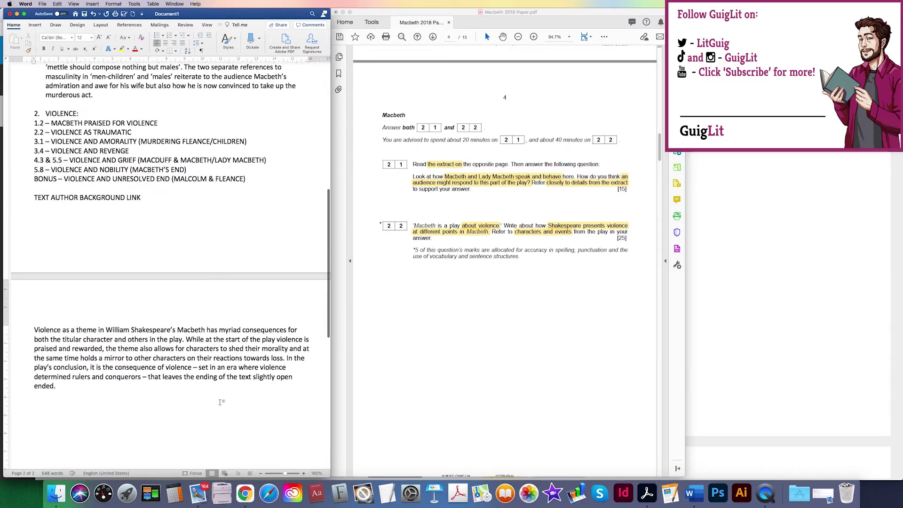
{"action": "scroll", "coordinate": [219, 402], "scroll_direction": "down", "scroll_amount": 1}
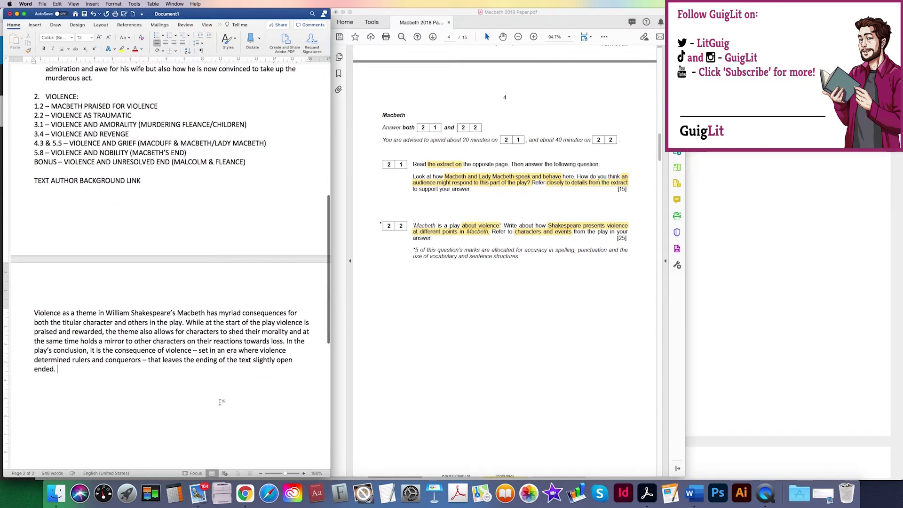
{"action": "type", "text": "At the start of the play"}
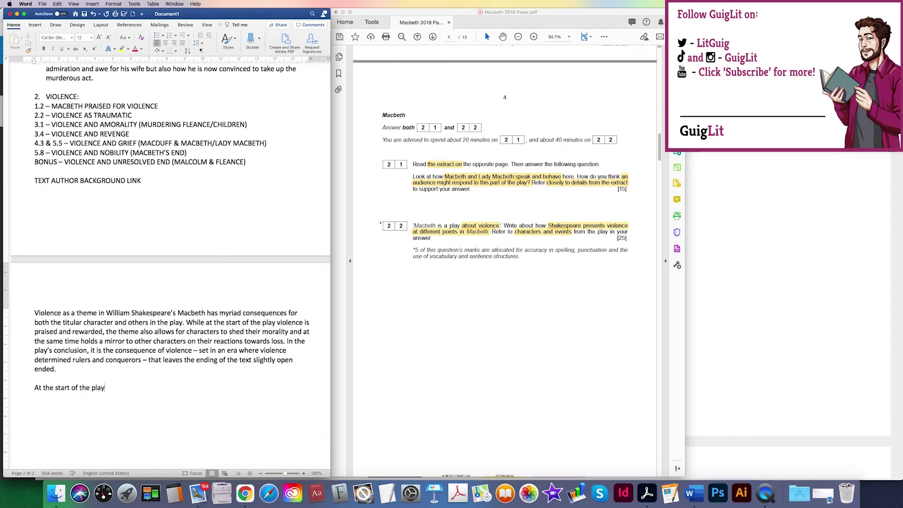
{"action": "type", "text": ", Ma"}
{"action": "key", "text": "BackSpace"}
{"action": "key", "text": "BackSpace"}
{"action": "type", "text": "Macbeth is"}
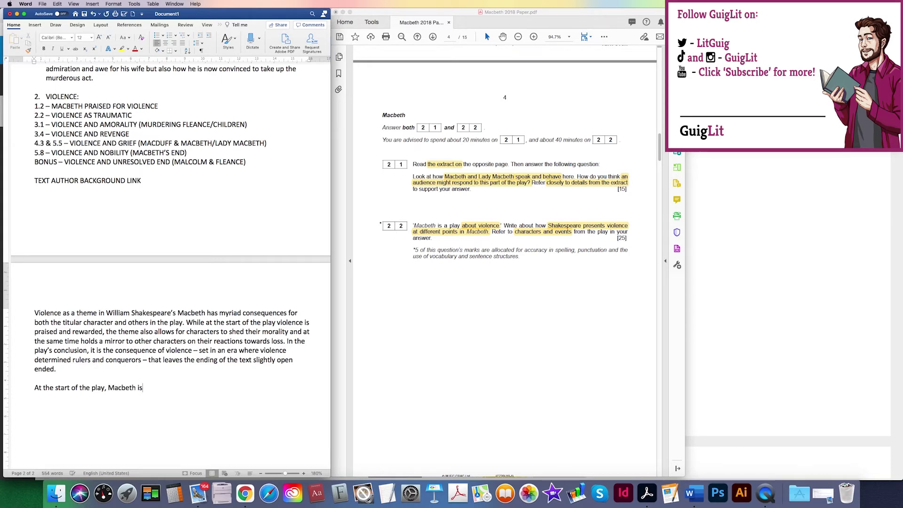
{"action": "type", "text": " praised for his violent actions in defence of "}
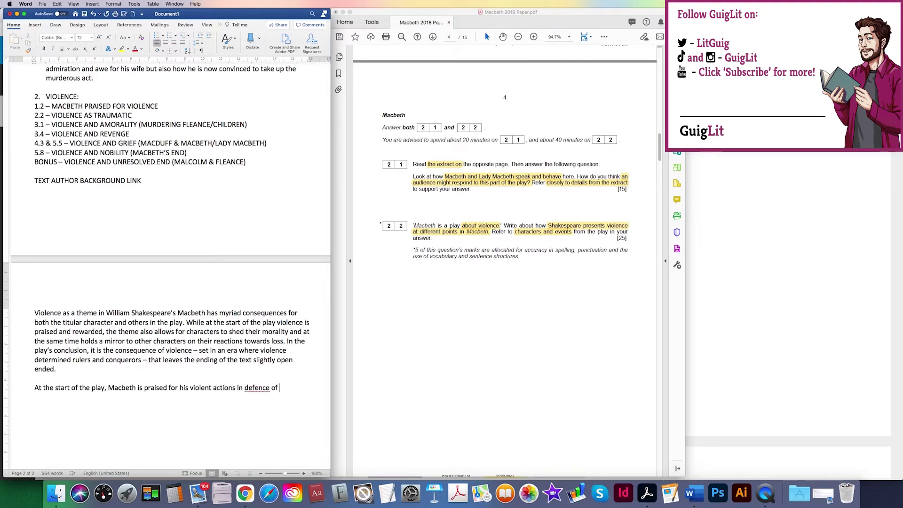
- End the paragraph's first sentence with "King Duncan's Scotland." and change the flagged spelling of "defence" to "defense"
{"action": "type", "text": "King Dunca"}
{"action": "type", "text": "n's "}
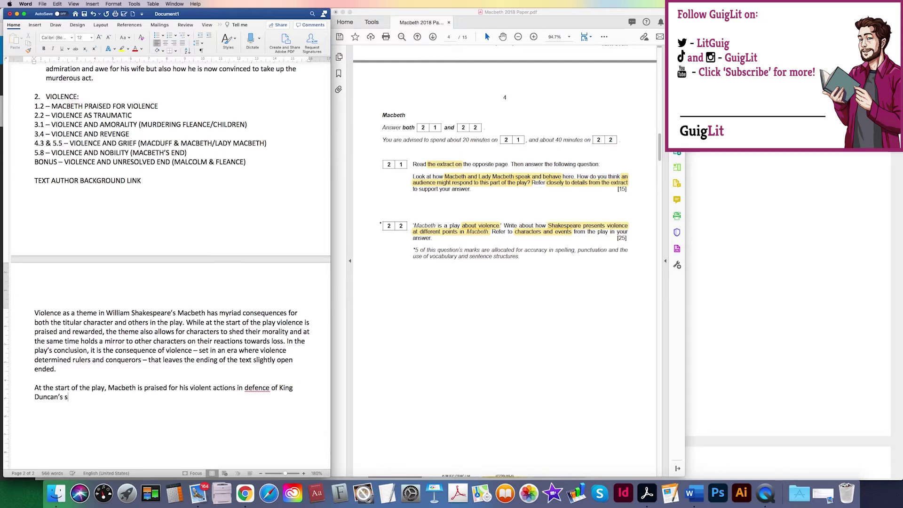
{"action": "type", "text": "sc"}
{"action": "key", "text": "BackSpace"}
{"action": "type", "text": "Scotland"}
{"action": "right_click", "coordinate": [259, 392]}
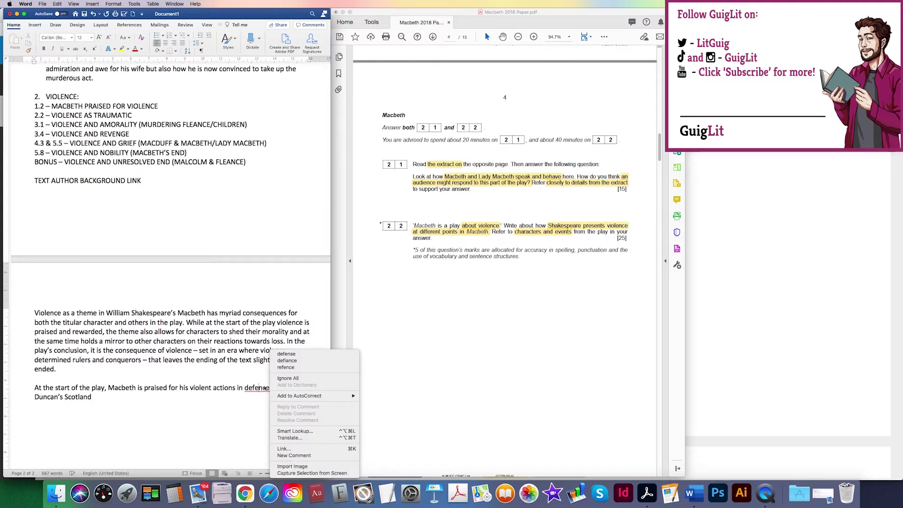
{"action": "left_click", "coordinate": [286, 353]}
{"action": "key", "text": "BackSpace"}
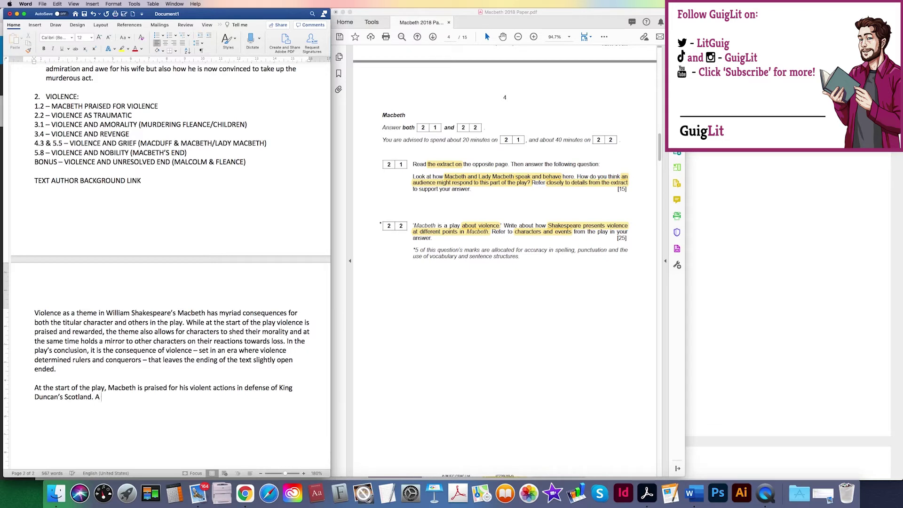
- Write the start of the next sentence: "A 'bloody man' in the Captain is quoted as saying how Macbeth"
{"action": "type", "text": "bloody man' in the Captain "}
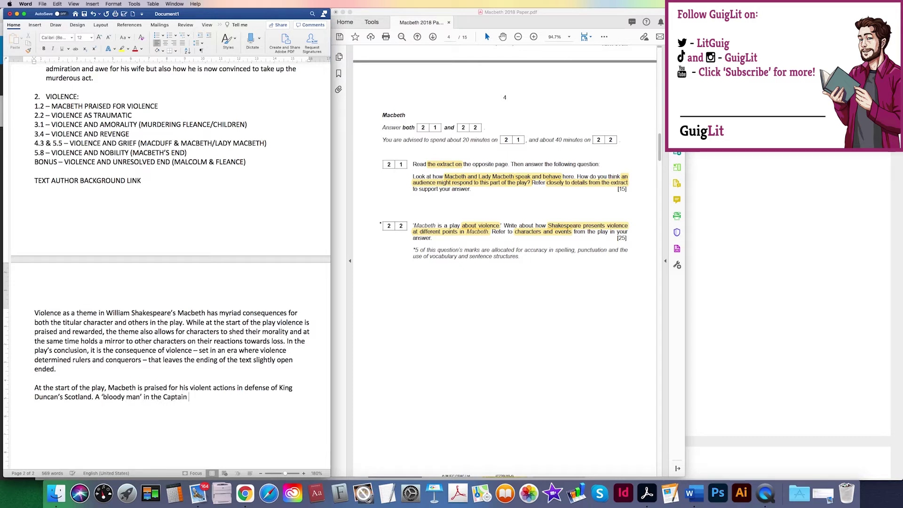
{"action": "type", "text": "is quotes"}
{"action": "type", "text": " as saying how"}
{"action": "type", "text": " m"}
{"action": "type", "text": " Macbeth "}
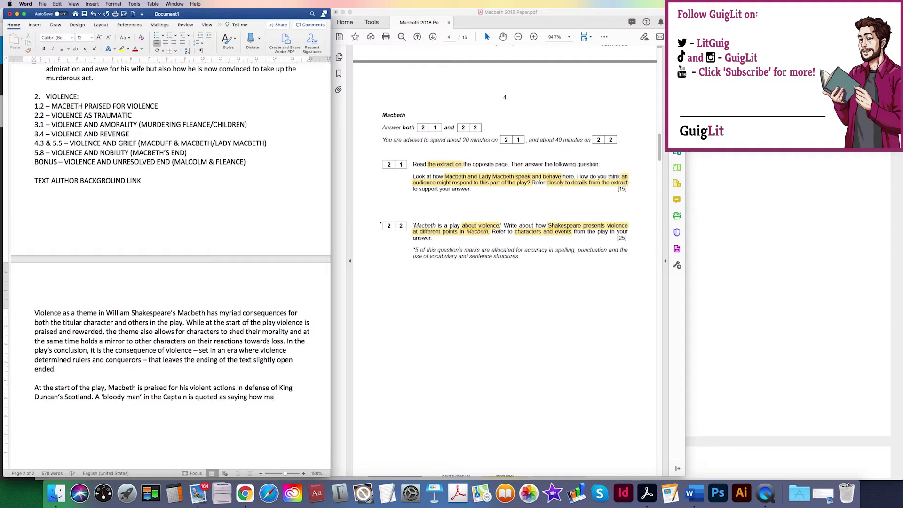
- Continue the sentence with "not only defeated Macdonald the rebel but 'unseam'd him from the nave"
{"action": "type", "text": "notn"}
{"action": "key", "text": "BackSpace"}
{"action": "type", "text": "only defeated Macdonald the ree"}
{"action": "key", "text": "BackSpace"}
{"action": "type", "text": "bed but 'unseam"}
{"action": "type", "text": "'d him from the nav"}
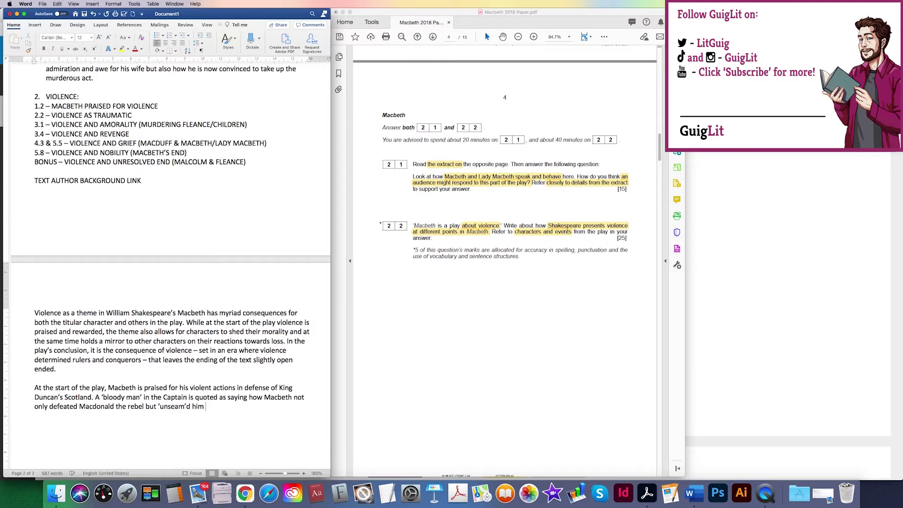
- Complete the quotation with "to th'chaps and fixed his head upon our battlements.'" and start the analysis with "Not only does this quote show"
{"action": "type", "text": "e to th'chaps and fix"}
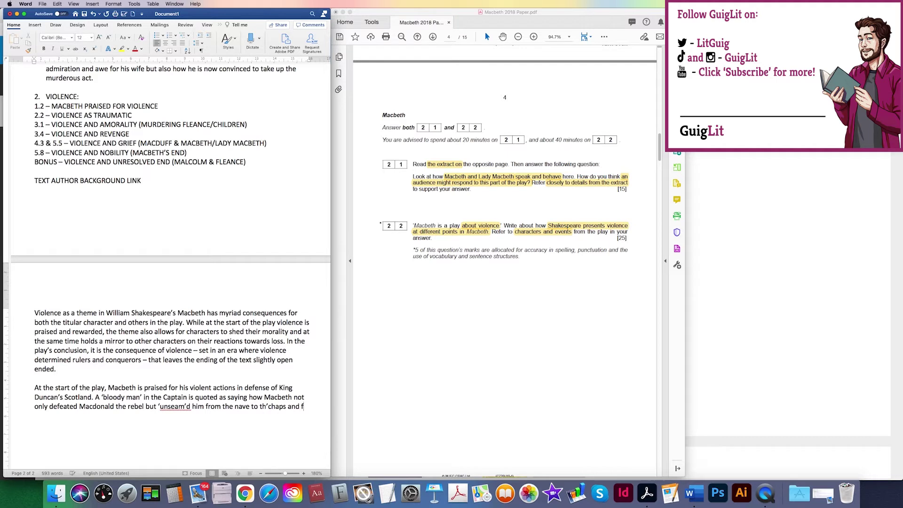
{"action": "type", "text": "ed his head upon our battlemt"}
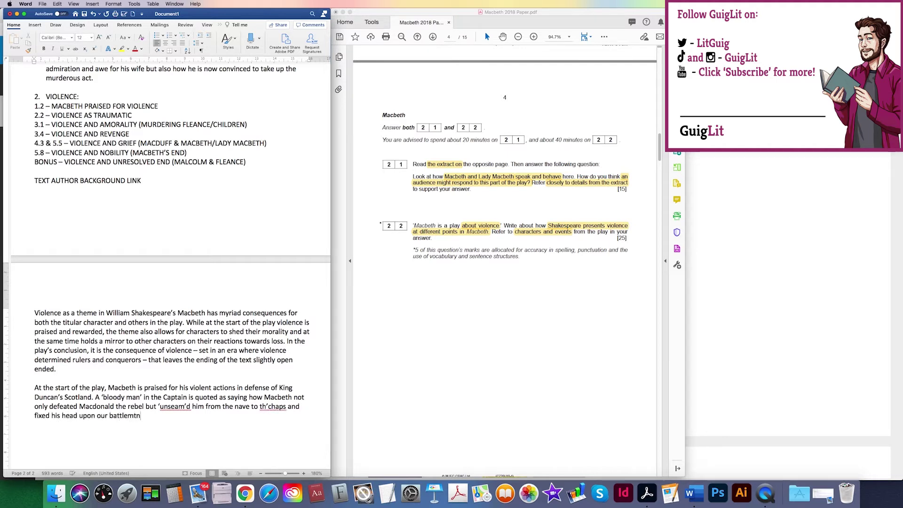
{"action": "key", "text": "BackSpace"}
{"action": "type", "text": "ents.' Not only does this quote show"}
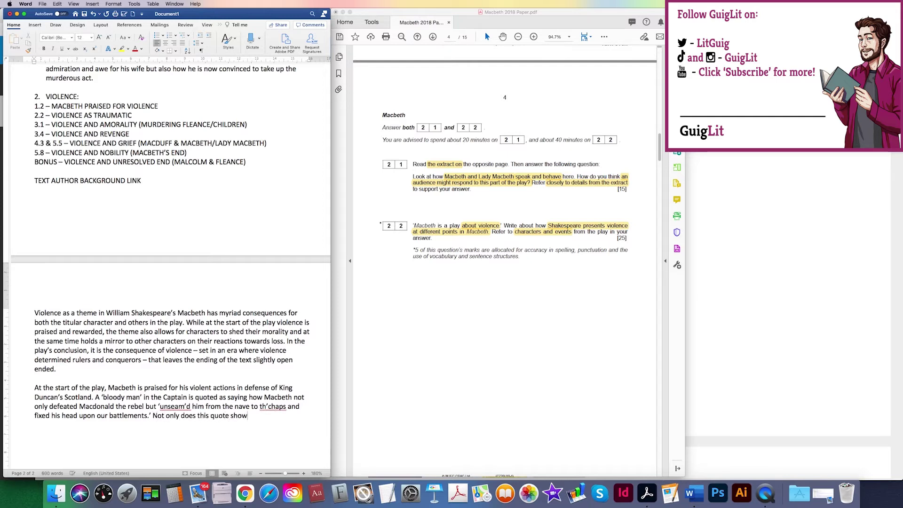
- Continue the analysis sentence with "to the audience how Macbeth is naturalized to violence, that he"
{"action": "type", "text": " to the audience how Mac"}
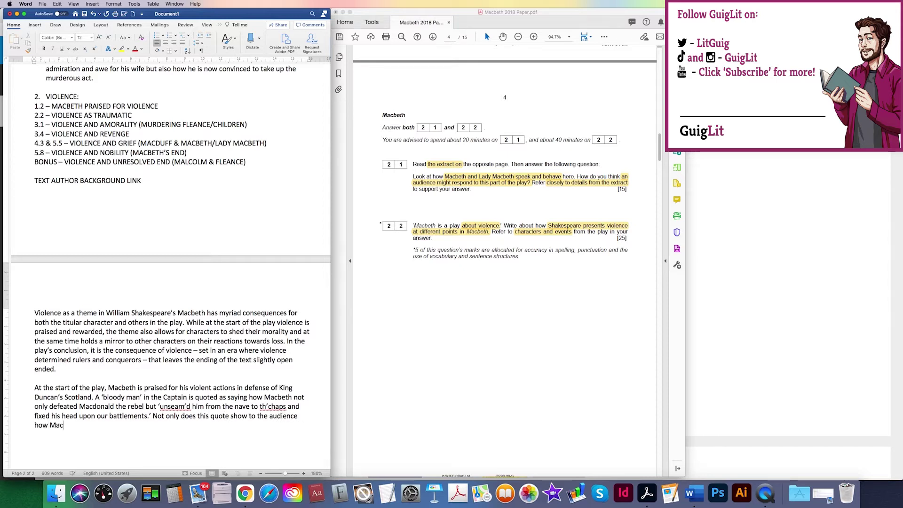
{"action": "type", "text": "beth is a"}
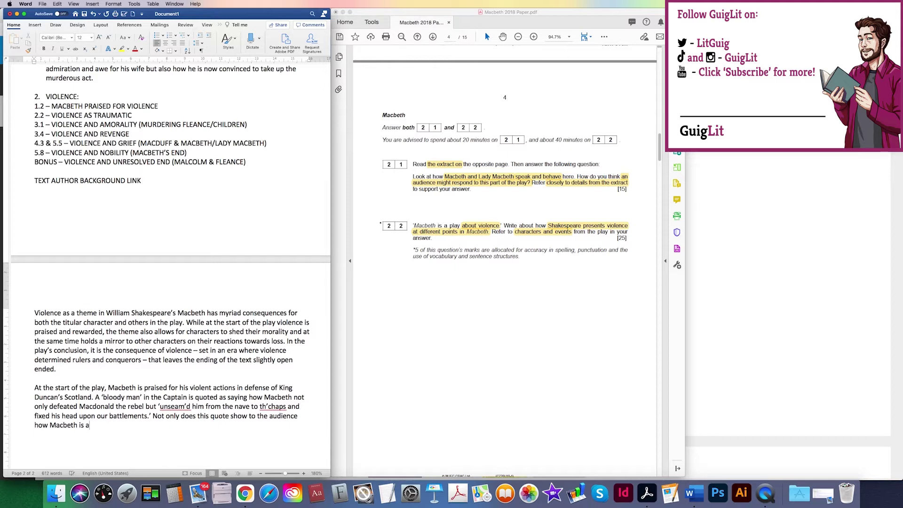
{"action": "type", "text": "aturalis"}
{"action": "type", "text": "t"}
{"action": "key", "text": "BackSpace"}
{"action": "key", "text": "BackSpace"}
{"action": "type", "text": "zed to viol"}
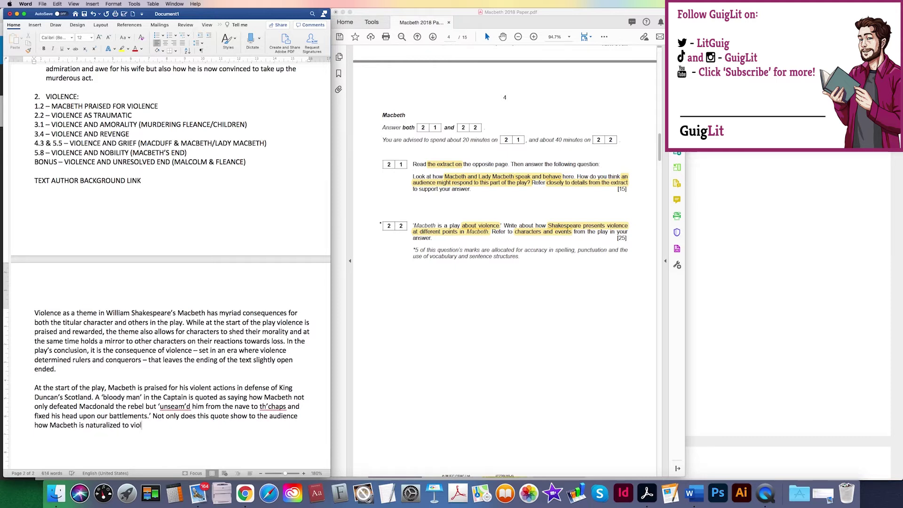
{"action": "type", "text": "ence, that he c"}
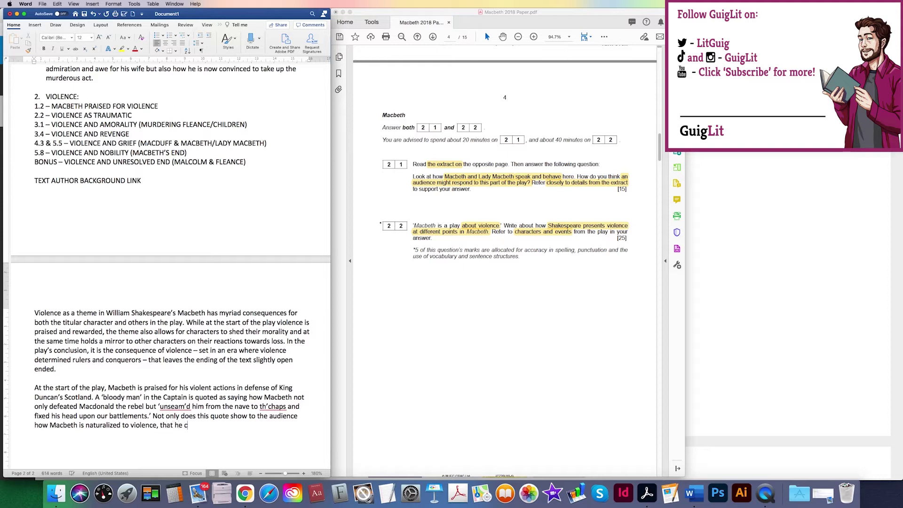
- Add "can 'unseam' a man and" to the analysis sentence, deleting the partly written verb "disembowel"
{"action": "type", "text": "an 'unseam' "}
{"action": "type", "text": "a"}
{"action": "type", "text": " man"}
{"action": "type", "text": " and d"}
{"action": "type", "text": "isembo"}
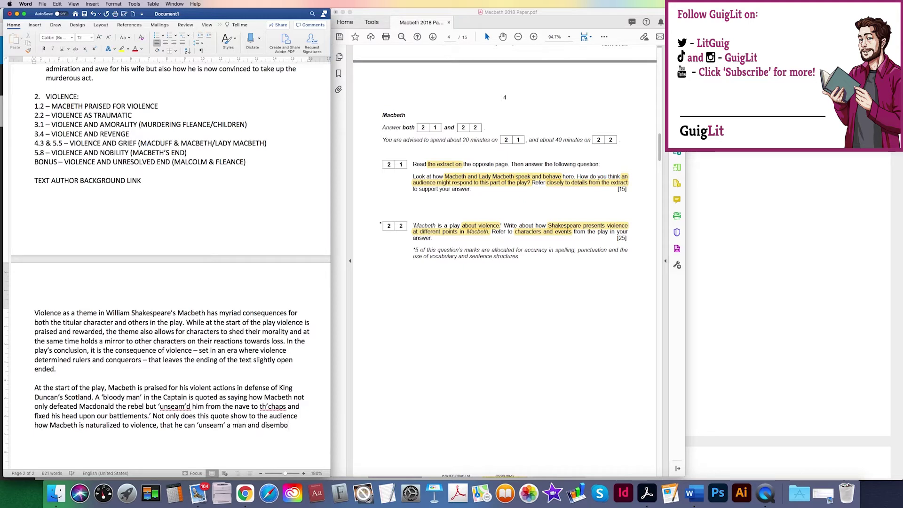
{"action": "type", "text": "wel his"}
{"action": "key", "text": "BackSpace"}
{"action": "key", "text": "BackSpace"}
{"action": "key", "text": "BackSpace"}
{"action": "key", "text": "BackSpace"}
{"action": "key", "text": "BackSpace"}
{"action": "key", "text": "BackSpace"}
{"action": "key", "text": "BackSpace"}
{"action": "key", "text": "BackSpace"}
{"action": "key", "text": "BackSpace"}
{"action": "key", "text": "BackSpace"}
{"action": "key", "text": "BackSpace"}
- Add "decapitate him, fixing 'his head upon…battlements.'" to the sentence, correcting the flagged misspelling of "decapitate"
{"action": "type", "text": "ecaptitate him,"}
{"action": "type", "text": " fixing 'his "}
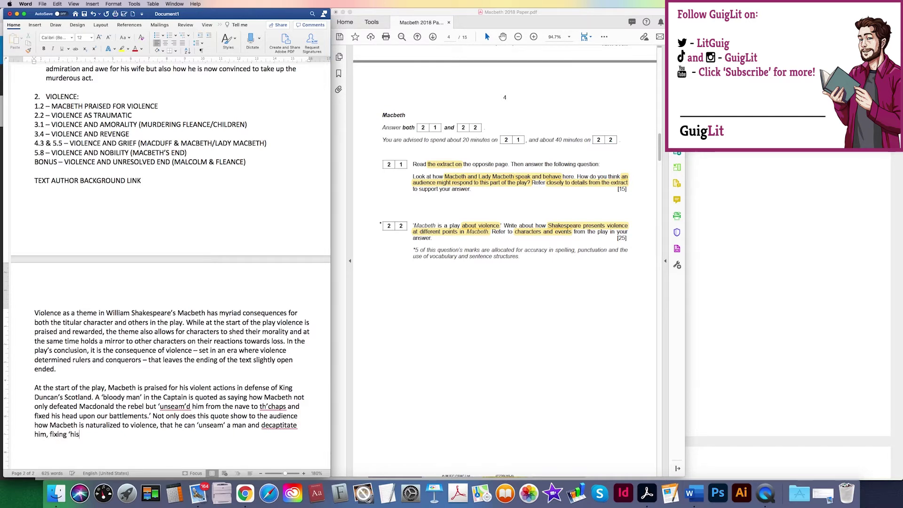
{"action": "type", "text": "head upon...batt"}
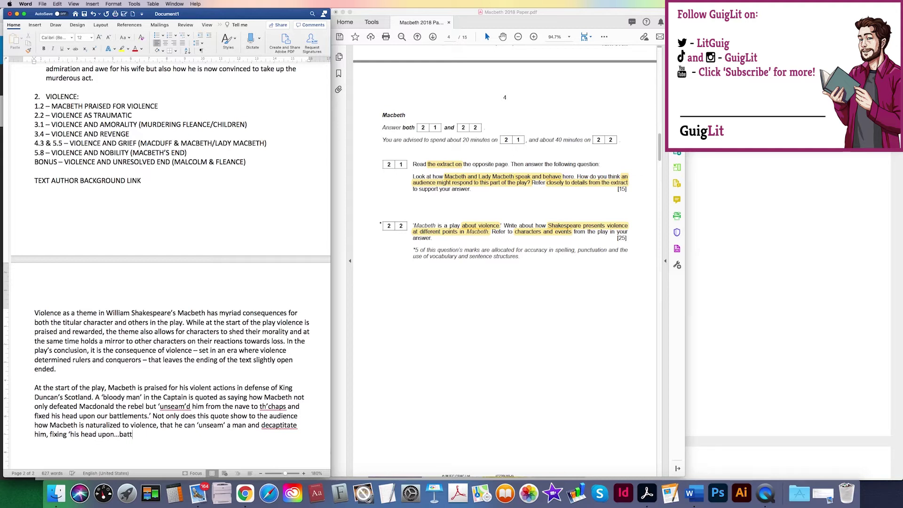
{"action": "type", "text": "lements.’"}
{"action": "right_click", "coordinate": [287, 429]}
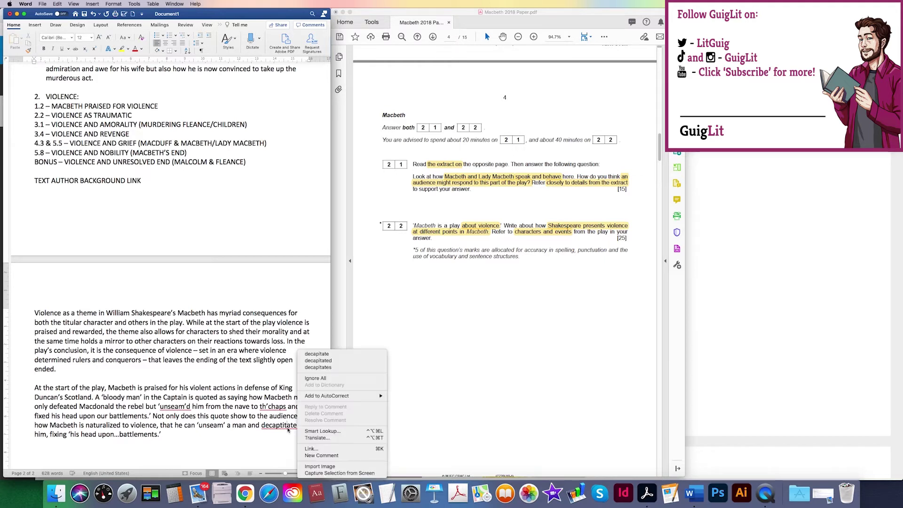
{"action": "left_click", "coordinate": [316, 353]}
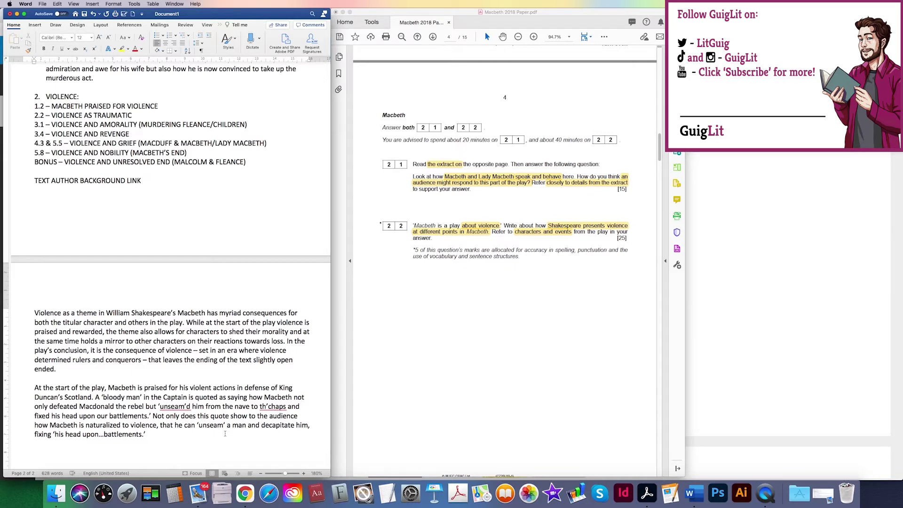
- Remove the full stop after "battlements" and extend the sentence with "but in the captain referring to"
{"action": "type", "text": "it also"}
{"action": "key", "text": "BackSpace"}
{"action": "key", "text": "BackSpace"}
{"action": "key", "text": "BackSpace"}
{"action": "key", "text": "BackSpace"}
{"action": "key", "text": "BackSpace"}
{"action": "key", "text": "BackSpace"}
{"action": "key", "text": "BackSpace"}
{"action": "key", "text": "BackSpace"}
{"action": "key", "text": "BackSpace"}
{"action": "key", "text": "BackSpace"}
{"action": "type", "text": "' but in the captain referring to Ma"}
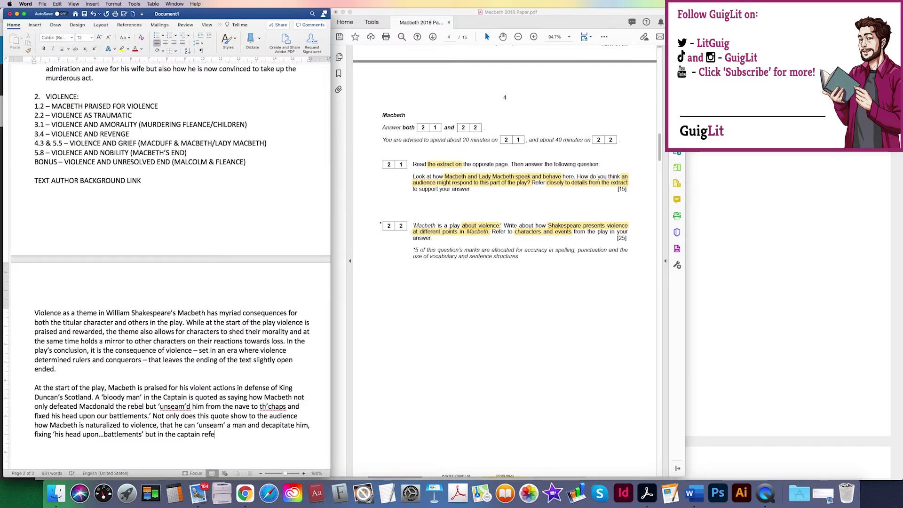
- Continue the sentence with the quotation "Macbeth as 'brave…well he deserves that name'"
{"action": "key", "text": "BackSpace"}
{"action": "key", "text": "BackSpace"}
{"action": "type", "text": "ma"}
{"action": "key", "text": "BackSpace"}
{"action": "key", "text": "BackSpace"}
{"action": "type", "text": "Macbeth as 'brave...well he deserves that n"}
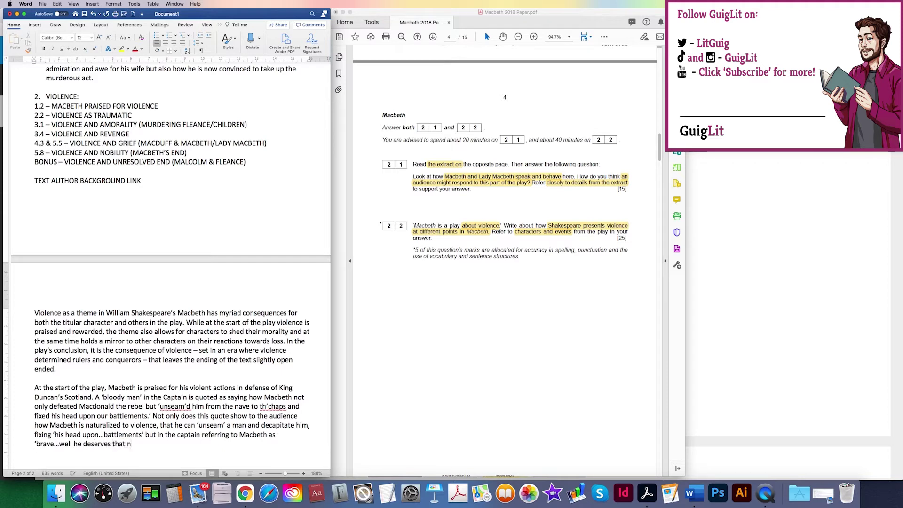
{"action": "type", "text": "ame'"}
- Add the clause ", that his otherwise brutal deeds are praised and rewarded, as later demonstrated in" after the quotation
{"action": "type", "text": ", that his "}
{"action": "type", "text": "otherwise brutal d"}
{"action": "type", "text": "eeds are pr"}
{"action": "type", "text": "aised and reward"}
{"action": "type", "text": "ed, as later demons"}
{"action": "type", "text": "trated in"}
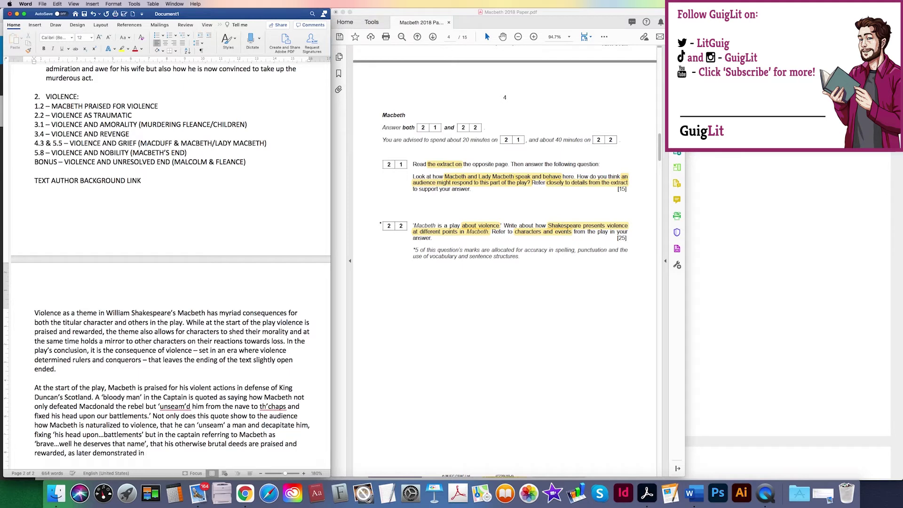
- Continue the sentence about rewarded deeds with "Duncan pronouncing 'what he"
{"action": "type", "text": " dunc"}
{"action": "key", "text": "BackSpace"}
{"action": "key", "text": "BackSpace"}
{"action": "key", "text": "BackSpace"}
{"action": "key", "text": "BackSpace"}
{"action": "type", "text": "Duncan pronouncing '"}
{"action": "type", "text": "what he"}
{"action": "key", "text": "BackSpace"}
{"action": "key", "text": "BackSpace"}
{"action": "key", "text": "BackSpace"}
- Complete Duncan's quotation with "[Thane of Cawdor] hath lost, noble Macbeth hath won'."
{"action": "type", "text": "[Thee"}
{"action": "key", "text": "BackSpace"}
{"action": "type", "text": "ane of C"}
{"action": "type", "text": "awdor] "}
{"action": "type", "text": "hath lost,"}
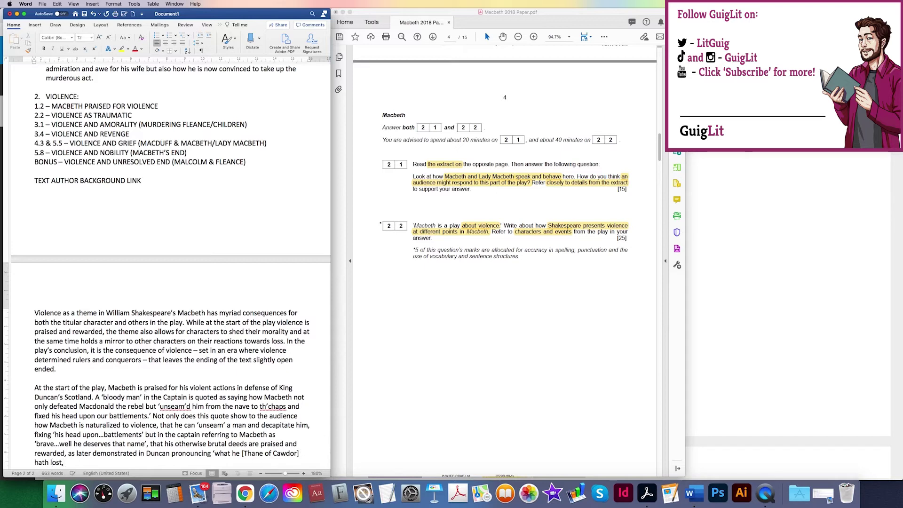
{"action": "type", "text": " noble Mac"}
{"action": "type", "text": "beth hath won"}
{"action": "type", "text": "'."}
- Start a new essay paragraph, after a blank line, with "As the play continues, Macbeth"
{"action": "key", "text": "Return"}
{"action": "key", "text": "Return"}
{"action": "type", "text": "A"}
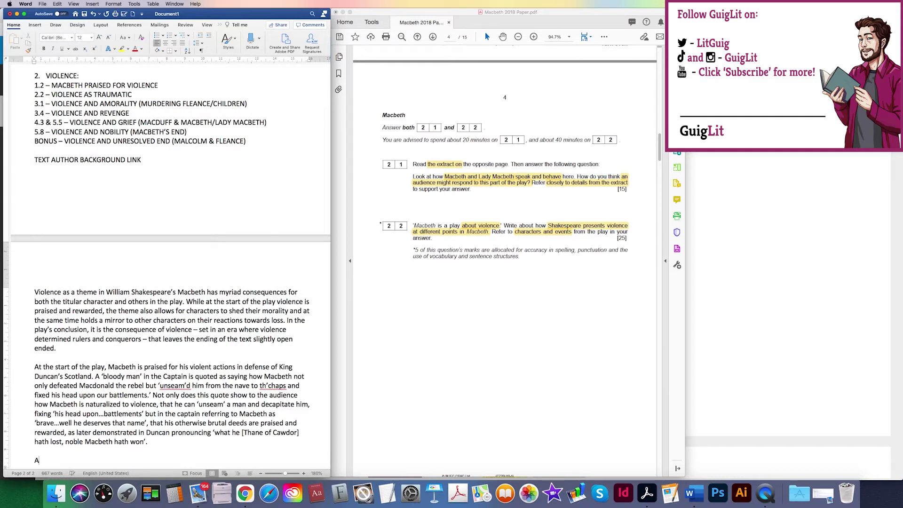
{"action": "type", "text": "s the play cont"}
{"action": "key", "text": "BackSpace"}
{"action": "key", "text": "BackSpace"}
{"action": "key", "text": "BackSpace"}
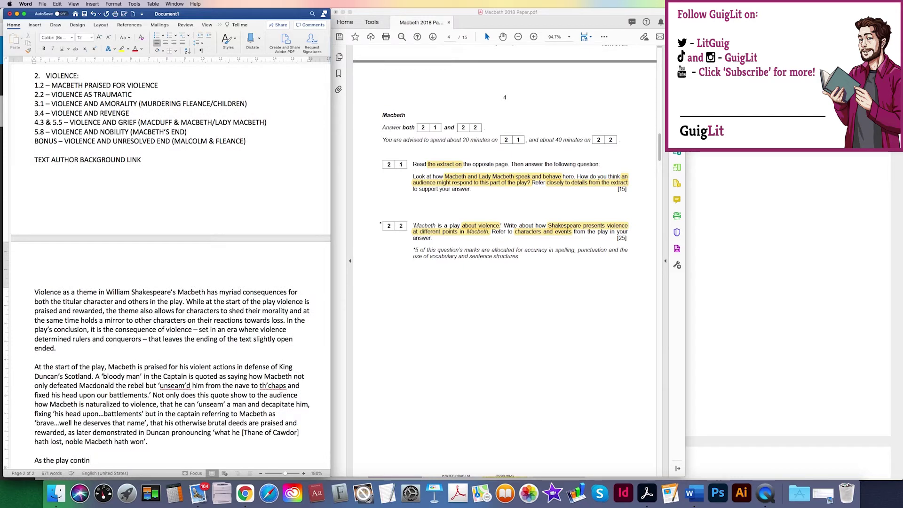
{"action": "type", "text": "ues, Macbeth"}
- Make the plan line "1.2 – MACBETH PRAISED FOR VIOLENCE" bold
{"action": "left_click_drag", "start_coordinate": [179, 86], "coordinate": [34, 86]}
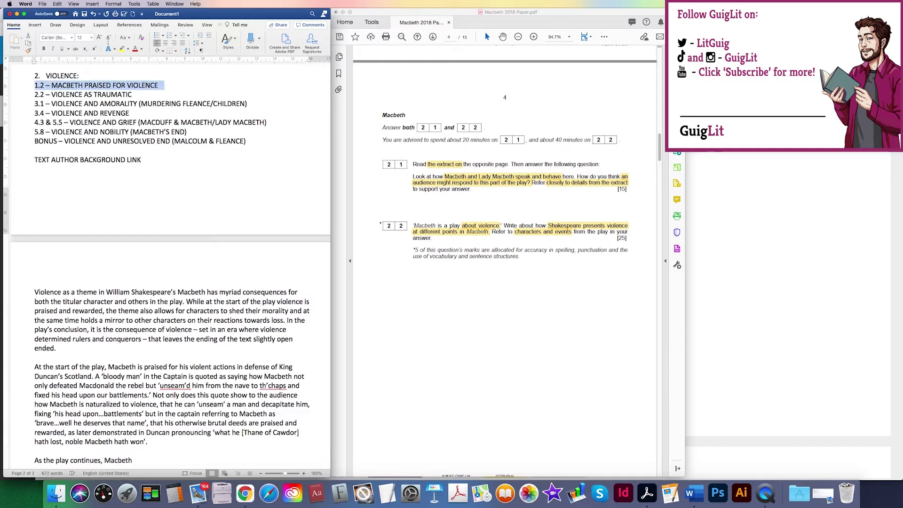
{"action": "left_click", "coordinate": [45, 49]}
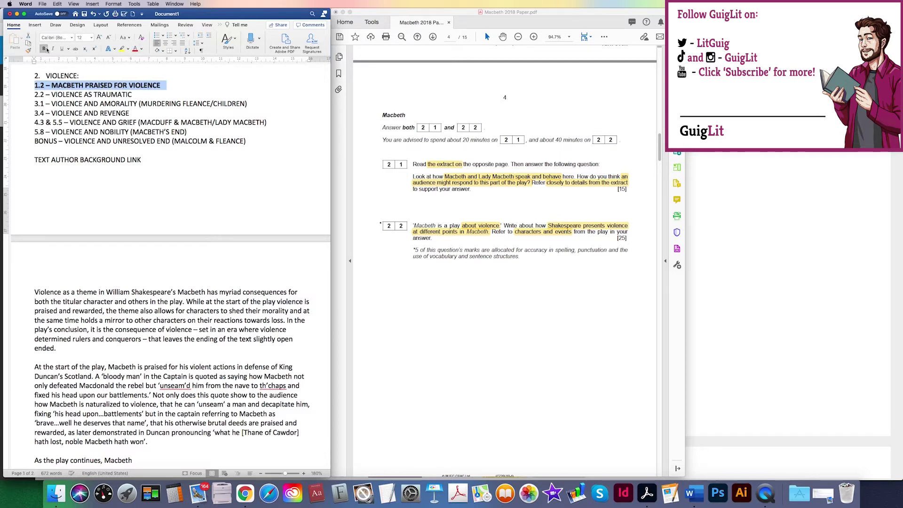
{"action": "left_click", "coordinate": [161, 98]}
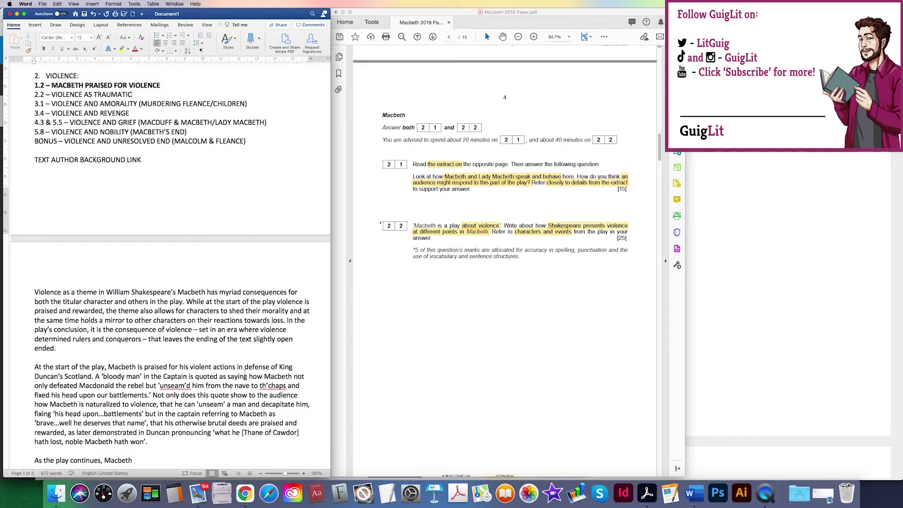
- Continue the new paragraph after "Macbeth" with "'s mentality towards violence changes from one of boldness"
{"action": "left_click", "coordinate": [181, 456]}
{"action": "type", "text": "'s mentality tow"}
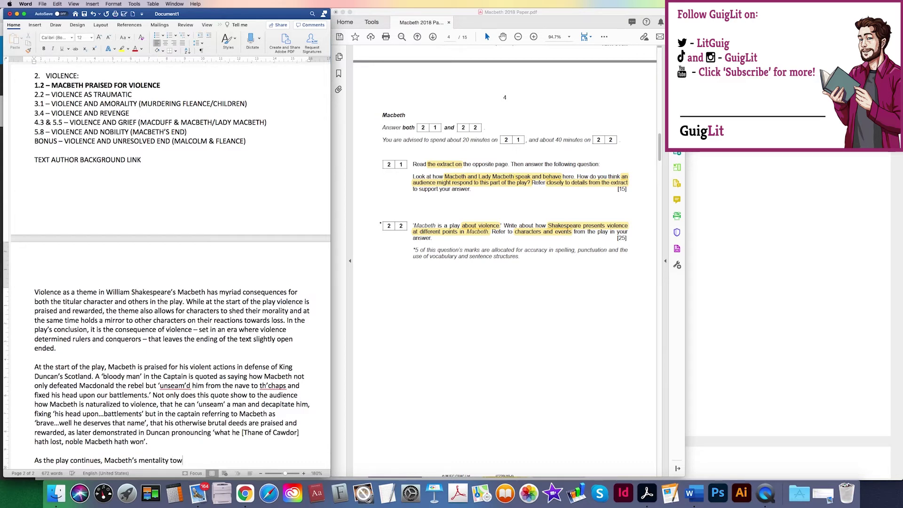
{"action": "type", "text": "ards violence shanges from one of boldness "}
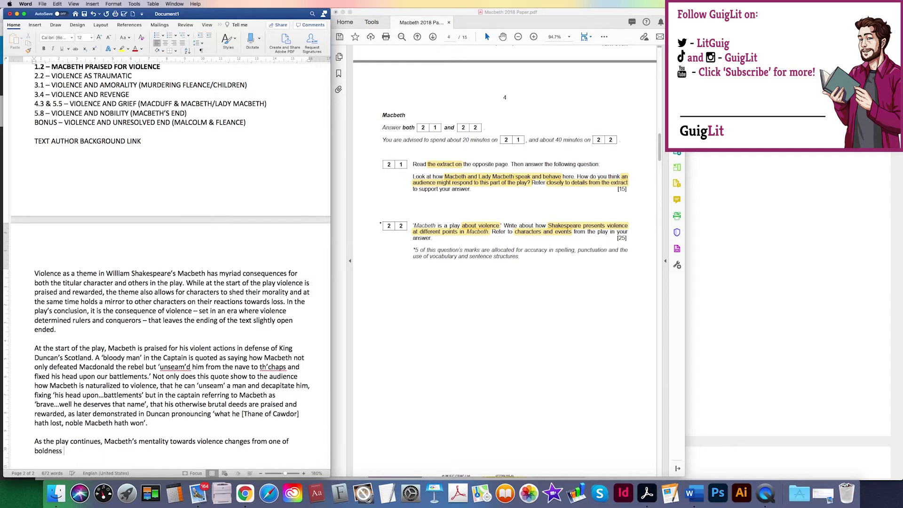
- Add "to one of trauma, particularly when violent acts are switched to innocent", correcting the flagged misspelling of "violent"
{"action": "type", "text": "to one of trauma, particularly when violent acts"}
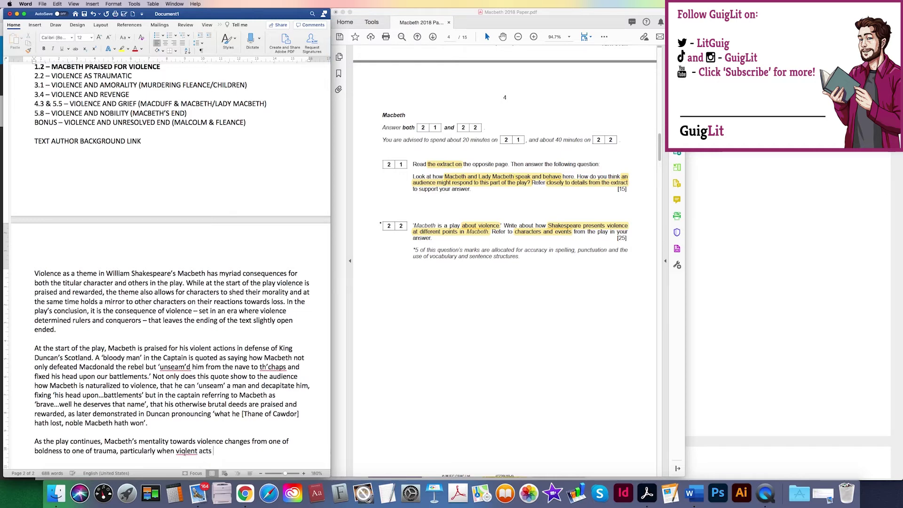
{"action": "right_click", "coordinate": [184, 452]}
{"action": "left_click", "coordinate": [291, 453]}
{"action": "type", "text": "are switched to innocent "}
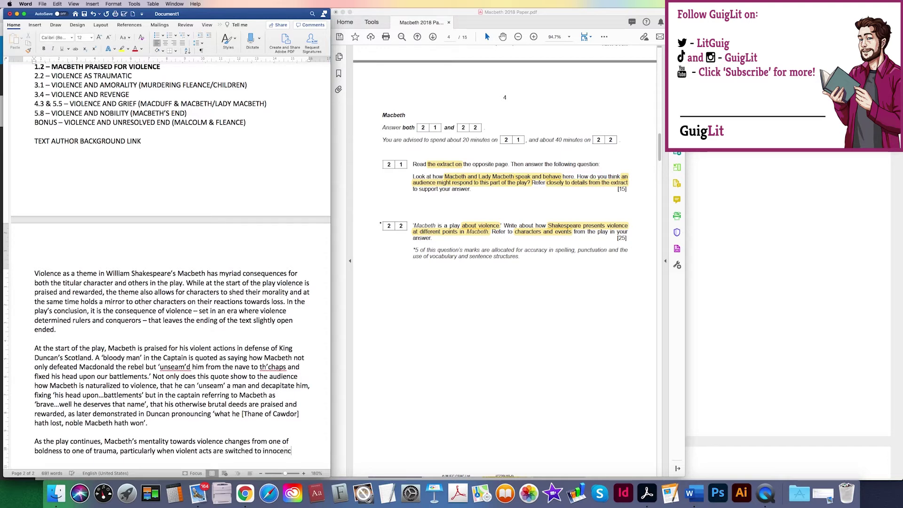
- End the sentence with "characters." and begin another with "When Macbeth returns with 'the bloody daggers' to"
{"action": "type", "text": "characters. When Macbeth returns"}
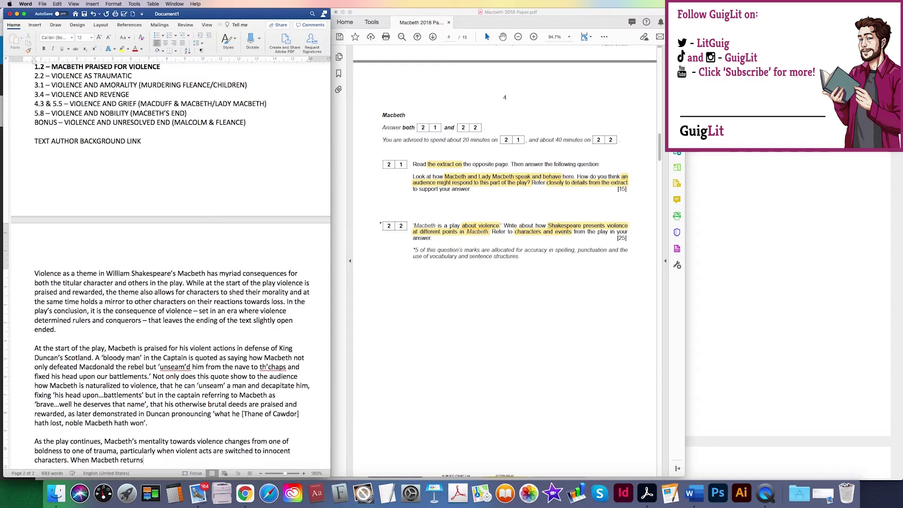
{"action": "type", "text": " with the blood"}
{"action": "key", "text": "BackSpace"}
{"action": "key", "text": "BackSpace"}
{"action": "key", "text": "BackSpace"}
{"action": "key", "text": "BackSpace"}
{"action": "key", "text": "BackSpace"}
{"action": "key", "text": "BackSpace"}
{"action": "key", "text": "BackSpace"}
{"action": "key", "text": "BackSpace"}
{"action": "type", "text": "'the bloody daggers'"}
{"action": "type", "text": " to la"}
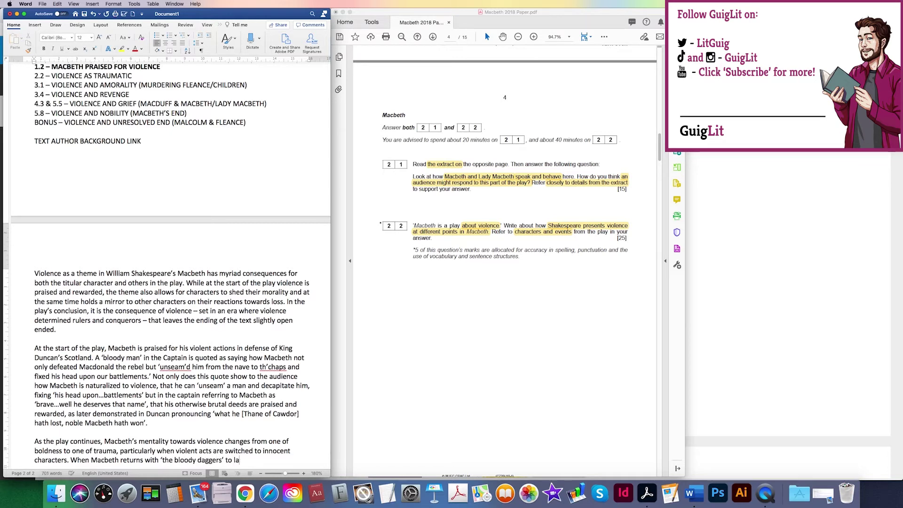
- Continue the sentence with "Lady Macbeth, he comments on how"
{"action": "type", "text": "DLady Macbeth"}
{"action": "type", "text": "m h"}
{"action": "type", "text": "e comments on "}
{"action": "type", "text": "how "}
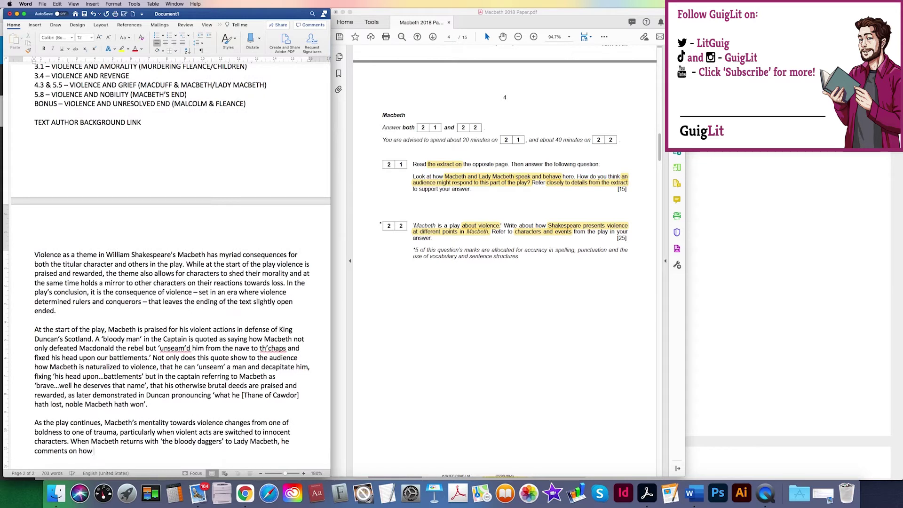
- Insert the quotation "'will all great Neptune's oceans wash these hands clean?'" after "comments on how"
{"action": "type", "text": "'will all great Neptune's oc"}
{"action": "type", "text": "ans wash thes"}
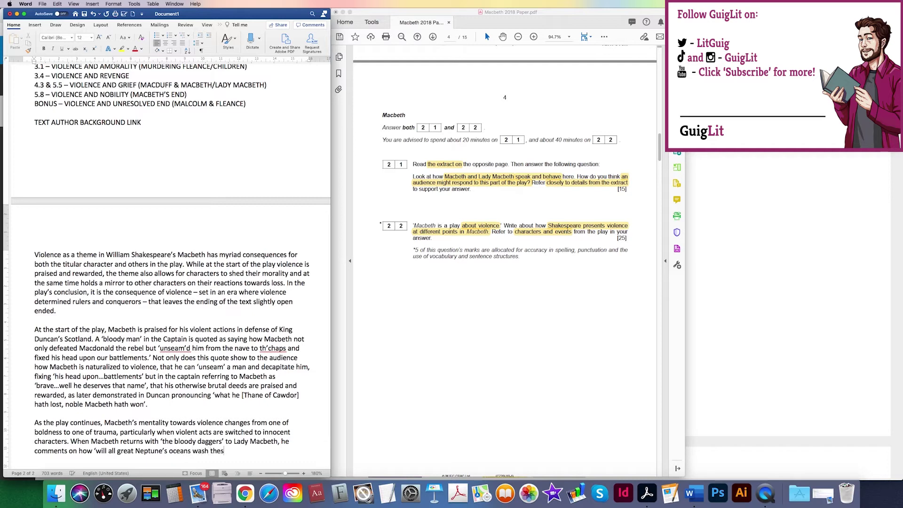
{"action": "type", "text": "e hands clea"}
{"action": "type", "text": "n?'"}
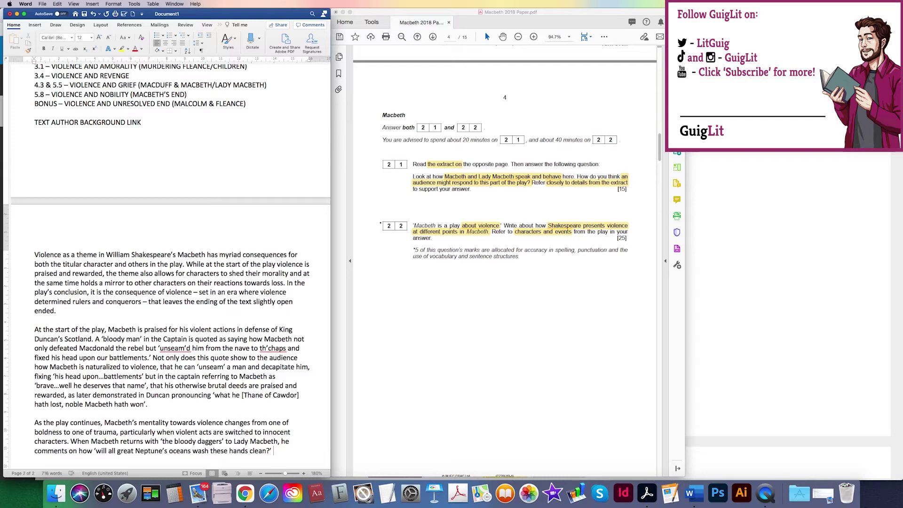
- Begin the analysis sentence with "The comment on cleanliness by Macbeth is a demonstration of his"
{"action": "type", "text": "The conn"}
{"action": "key", "text": "BackSpace"}
{"action": "key", "text": "BackSpace"}
{"action": "type", "text": "mment on cleanliness by maC"}
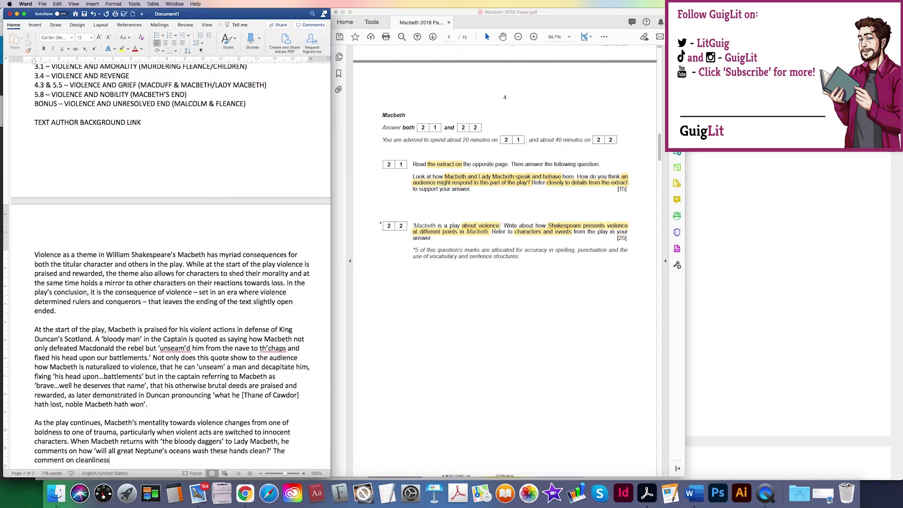
{"action": "key", "text": "BackSpace"}
{"action": "key", "text": "BackSpace"}
{"action": "key", "text": "BackSpace"}
{"action": "type", "text": "Macbeth is a demonstration of his"}
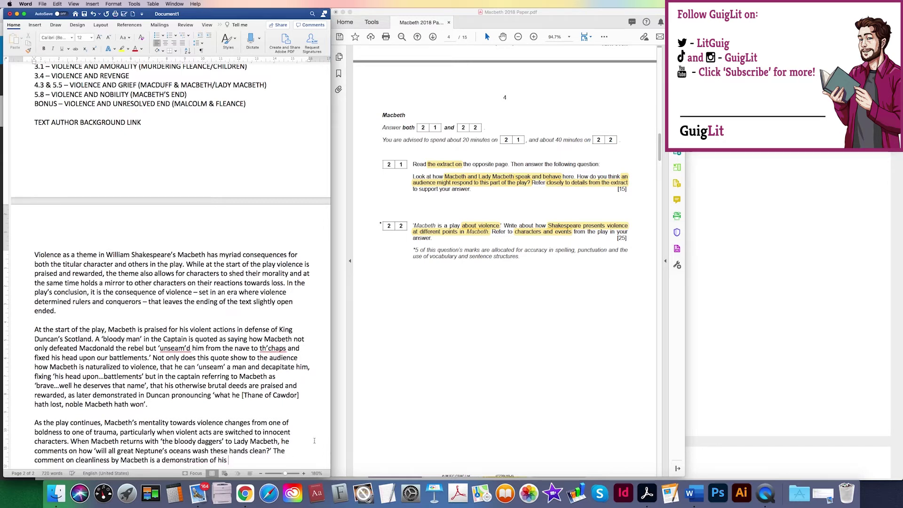
- Extend the analysis with "inherent guilt at the violent act he is committed but also how his soul, as well as his body, is stained"
{"action": "type", "text": " inherent guilt at the violent a"}
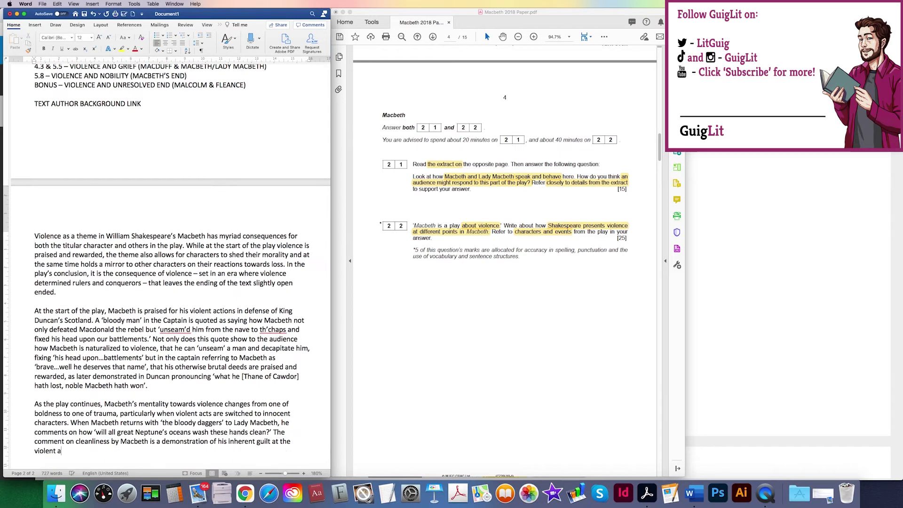
{"action": "type", "text": "ct he is committe"}
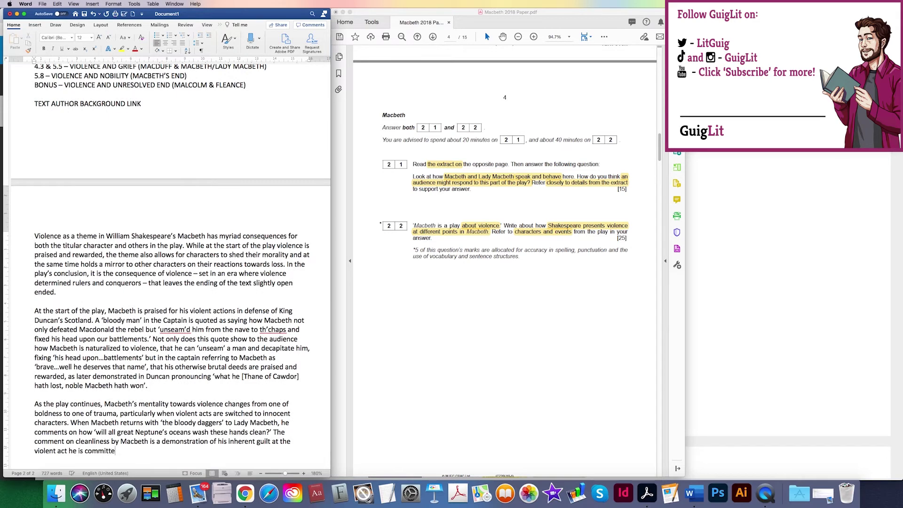
{"action": "type", "text": "d but also how"}
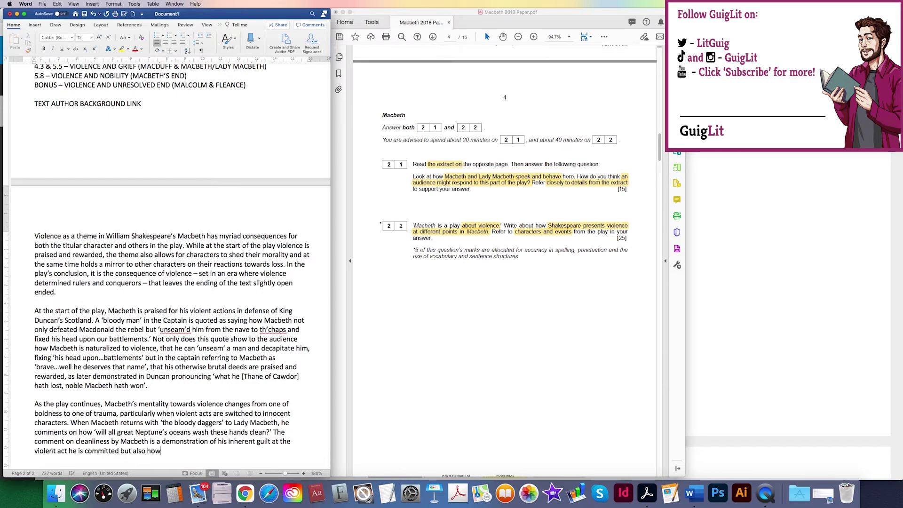
{"action": "type", "text": " his soul, as well as his body, is stained "}
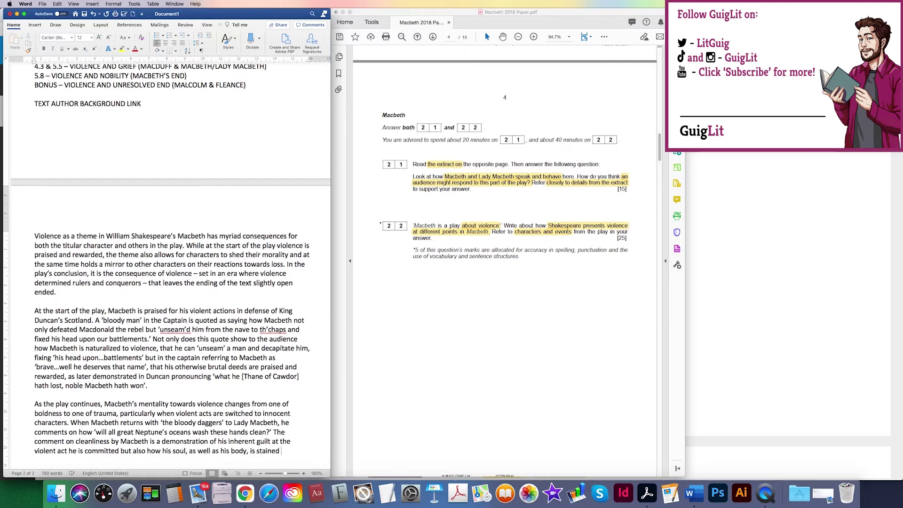
- Finish the sentence with "permanently by the deed, that 'all…Neptune's oceans' cannot cleanse him from this act."
{"action": "type", "text": "permanently by the deed, that 'all"}
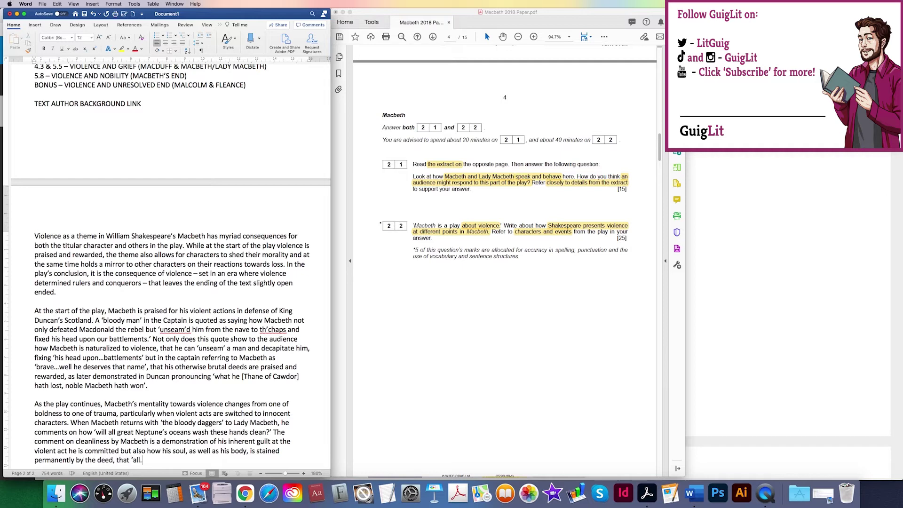
{"action": "type", "text": "...B"}
{"action": "key", "text": "BackSpace"}
{"action": "type", "text": "Neptunes"}
{"action": "key", "text": "BackSpace"}
{"action": "type", "text": "'s i"}
{"action": "key", "text": "BackSpace"}
{"action": "type", "text": "oc"}
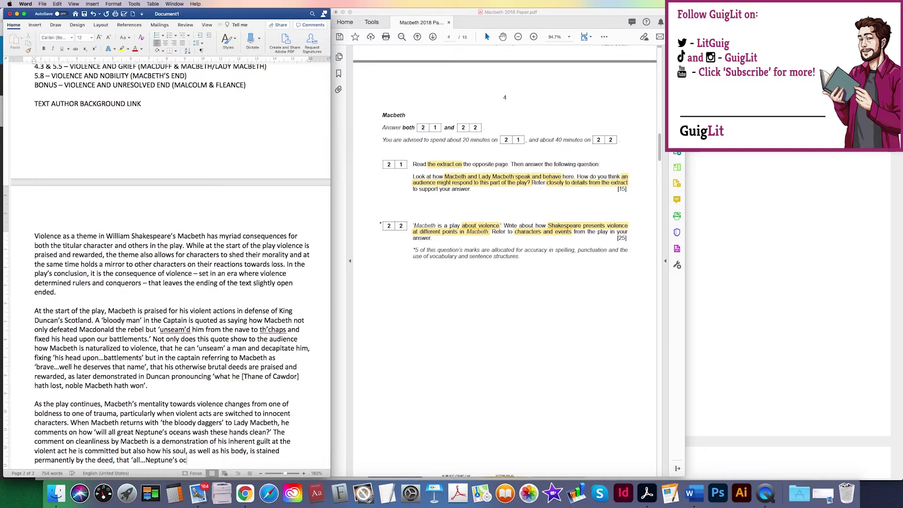
{"action": "type", "text": "eans' cannot clearnnse him from this act."}
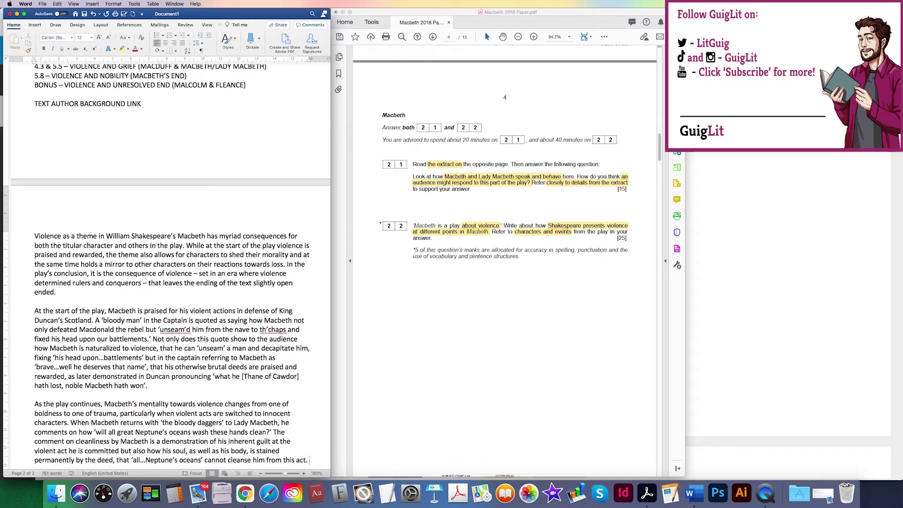
- Check the time left on the Macbeth Test timer behind the exam paper and bring the paper back in Acrobat
{"action": "scroll", "coordinate": [228, 375], "scroll_direction": "up", "scroll_amount": 5}
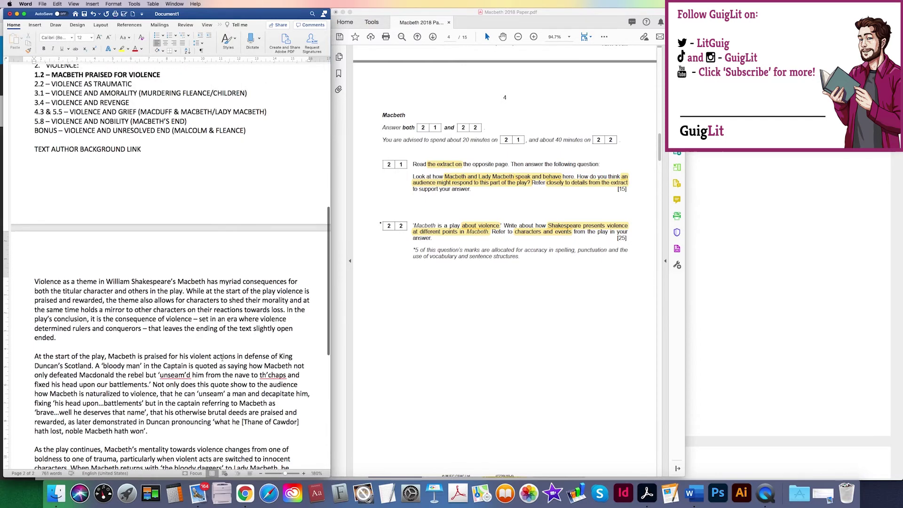
{"action": "left_click", "coordinate": [343, 13]}
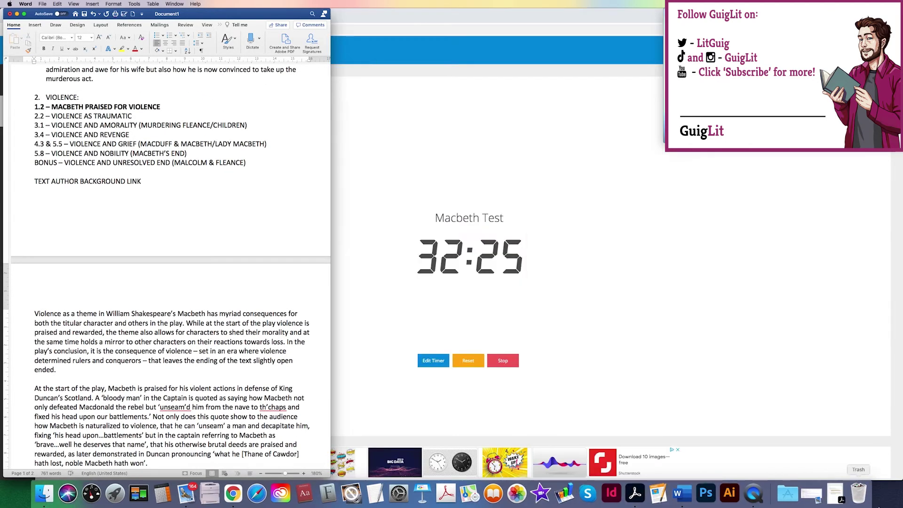
{"action": "left_click", "coordinate": [753, 491]}
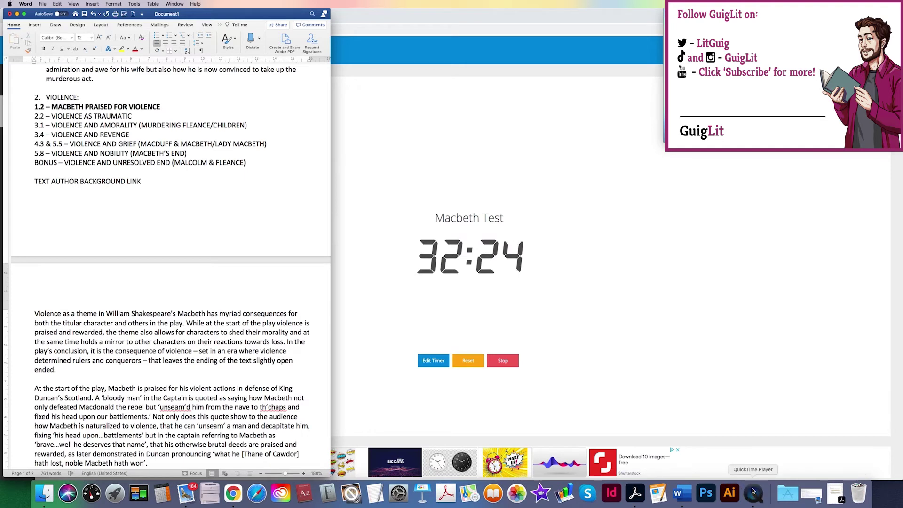
{"action": "left_click", "coordinate": [687, 497]}
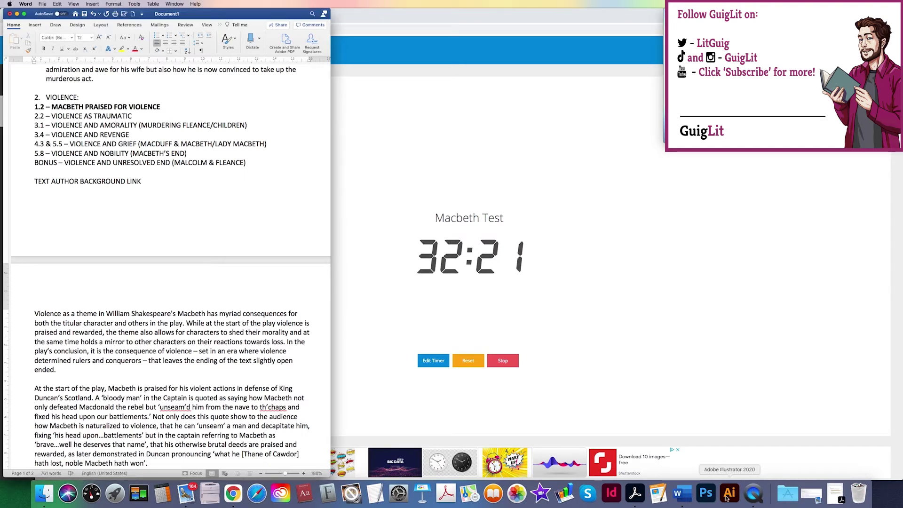
{"action": "left_click", "coordinate": [752, 493]}
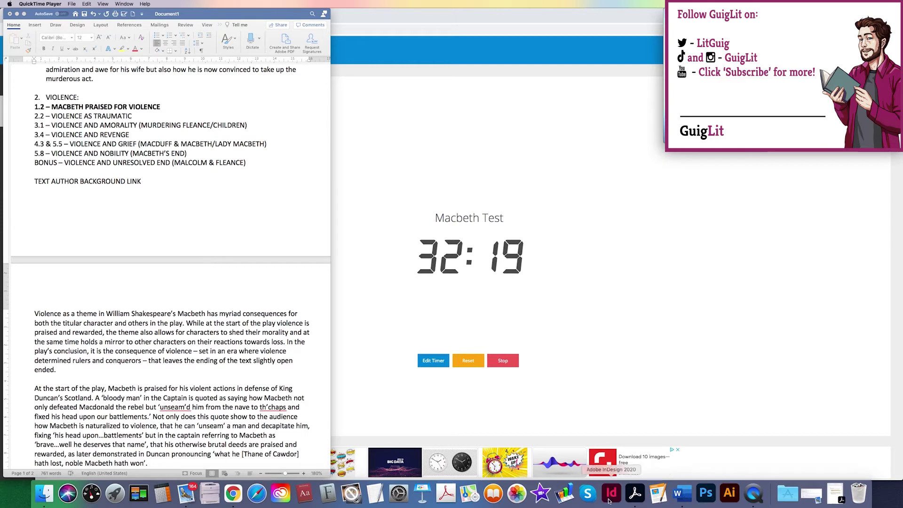
{"action": "left_click", "coordinate": [635, 494]}
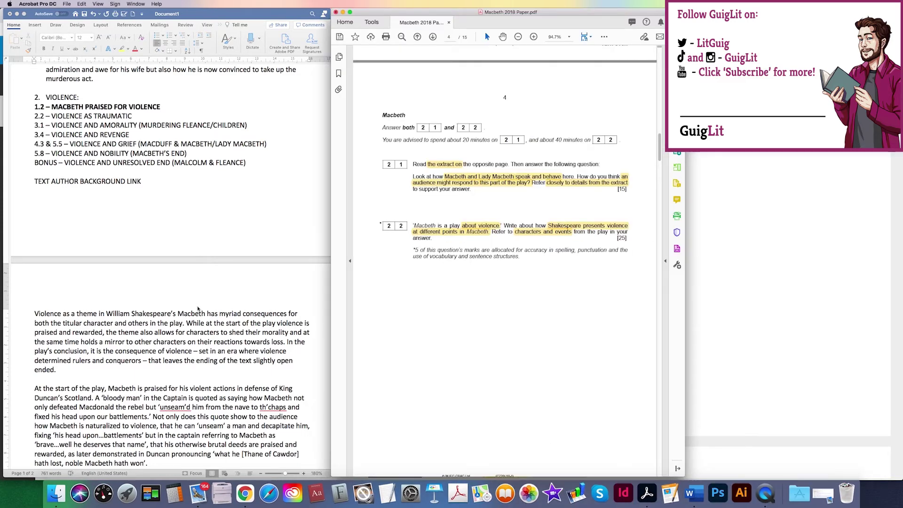
- Start a new essay paragraph with "However, as the play continues, Macbeth becomes attuned to amoral, violent deeds."
{"action": "scroll", "coordinate": [199, 309], "scroll_direction": "down", "scroll_amount": 10}
{"action": "left_click", "coordinate": [314, 393]}
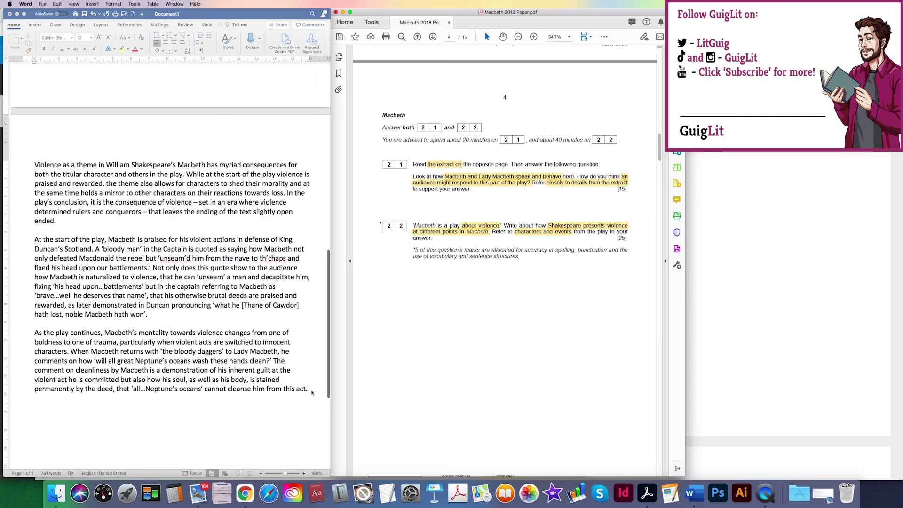
{"action": "key", "text": "Return"}
{"action": "type", "text": "H"}
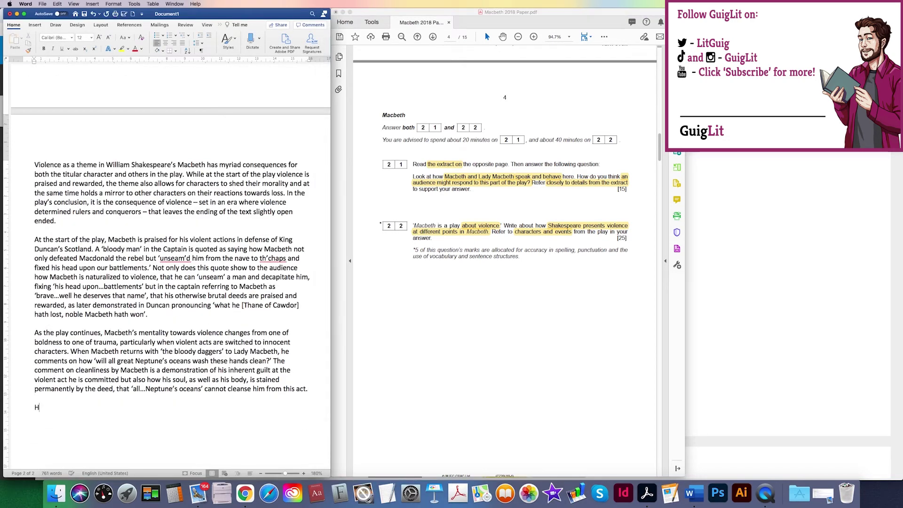
{"action": "type", "text": "owever, as the pla"}
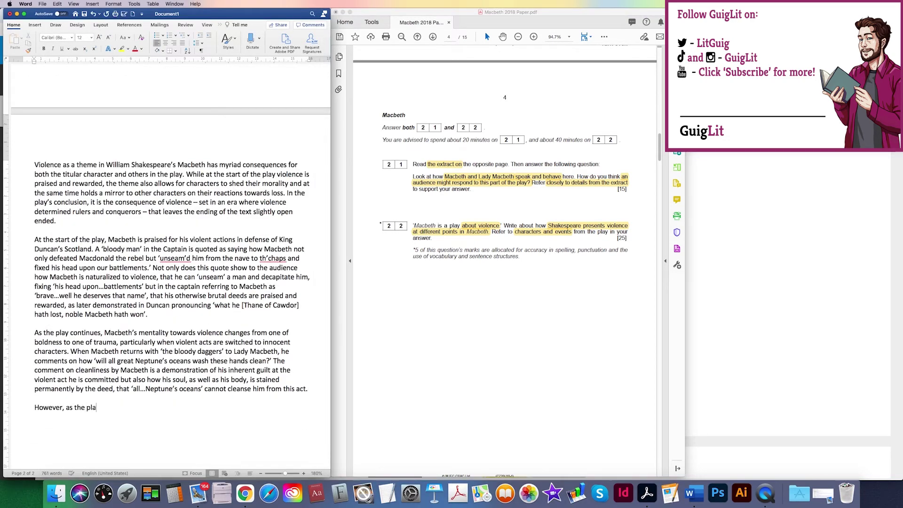
{"action": "type", "text": "y continues, m"}
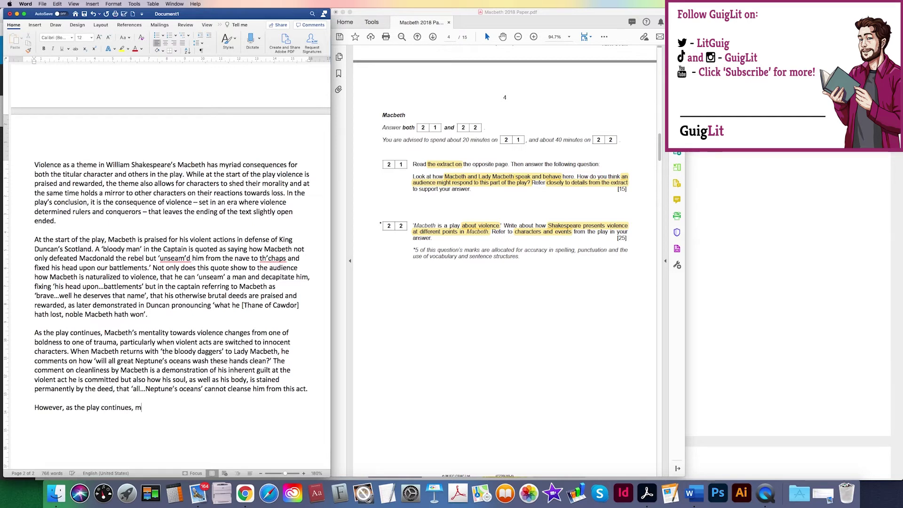
{"action": "type", "text": "acbeth becomes attuned to "}
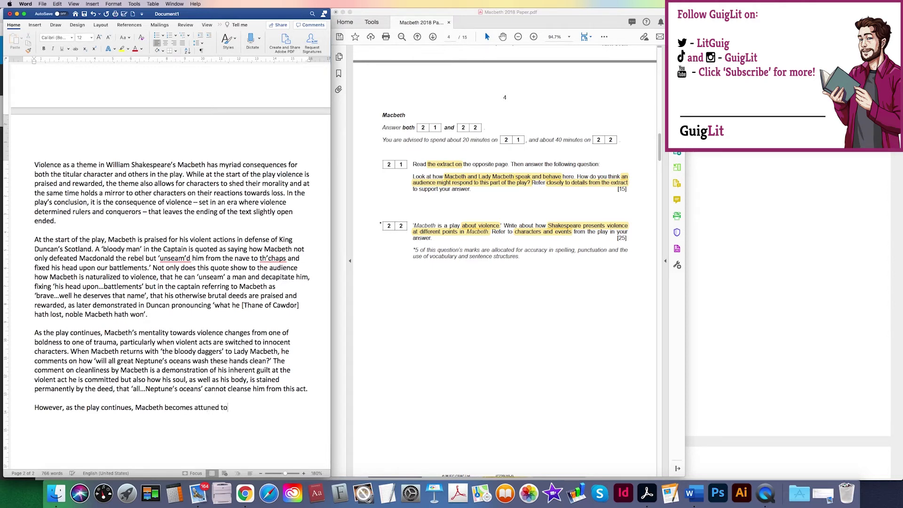
{"action": "type", "text": "amoral, vuo"}
{"action": "key", "text": "BackSpace"}
{"action": "key", "text": "BackSpace"}
{"action": "type", "text": "io"}
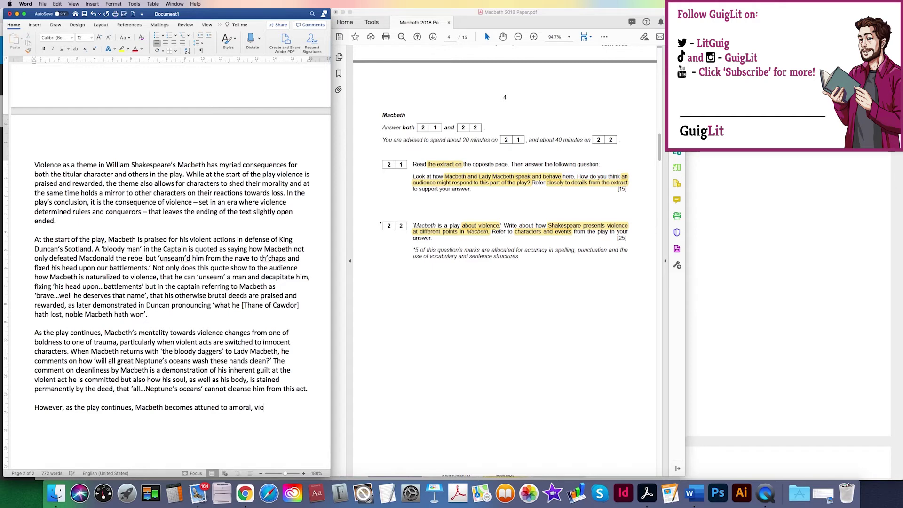
{"action": "type", "text": "lent deeds. mOTI"}
- Begin the second sentence with "Motivated by an amoral wife in Lady Macbeth who would commit infanticide to claim the"
{"action": "key", "text": "BackSpace"}
{"action": "key", "text": "BackSpace"}
{"action": "key", "text": "BackSpace"}
{"action": "type", "text": "Motivated by an amor"}
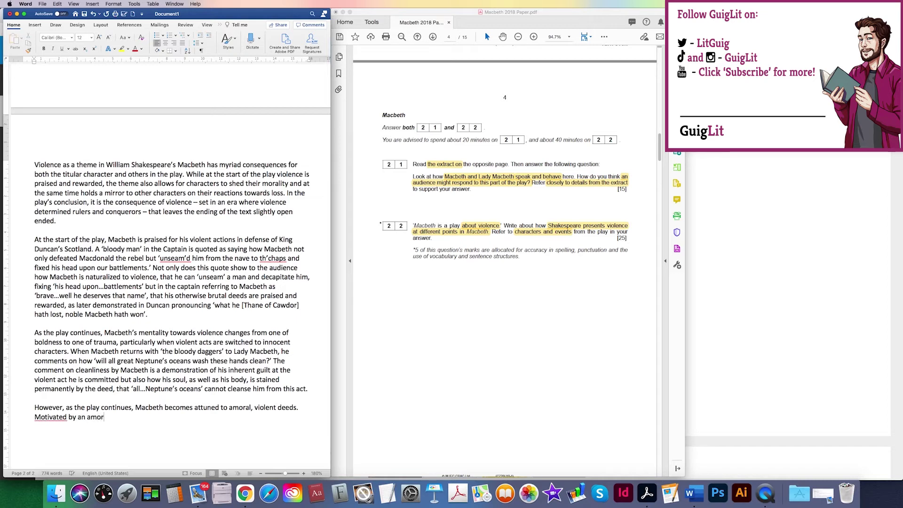
{"action": "type", "text": "al wife in Lady Macbeth who w"}
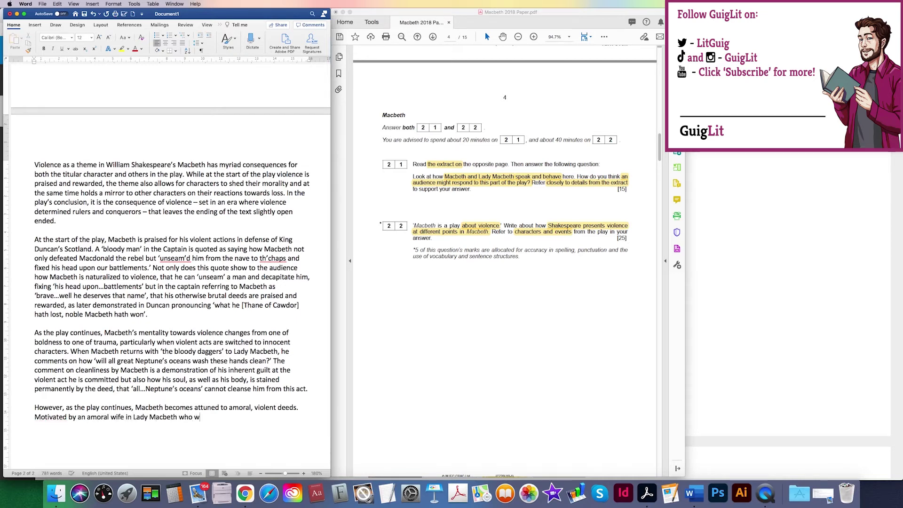
{"action": "type", "text": "ould commit infantci"}
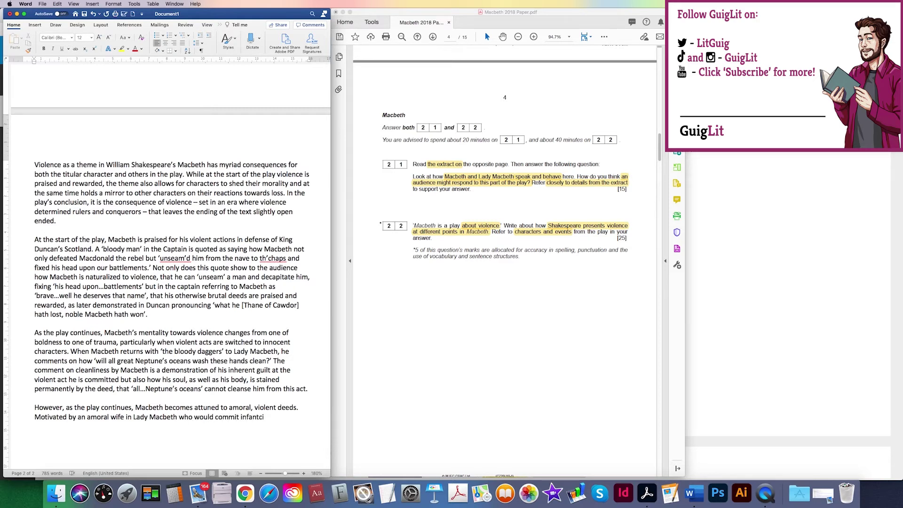
{"action": "key", "text": "BackSpace"}
{"action": "key", "text": "BackSpace"}
{"action": "type", "text": "idi"}
{"action": "type", "text": "de"}
{"action": "type", "text": " to claim the cr"}
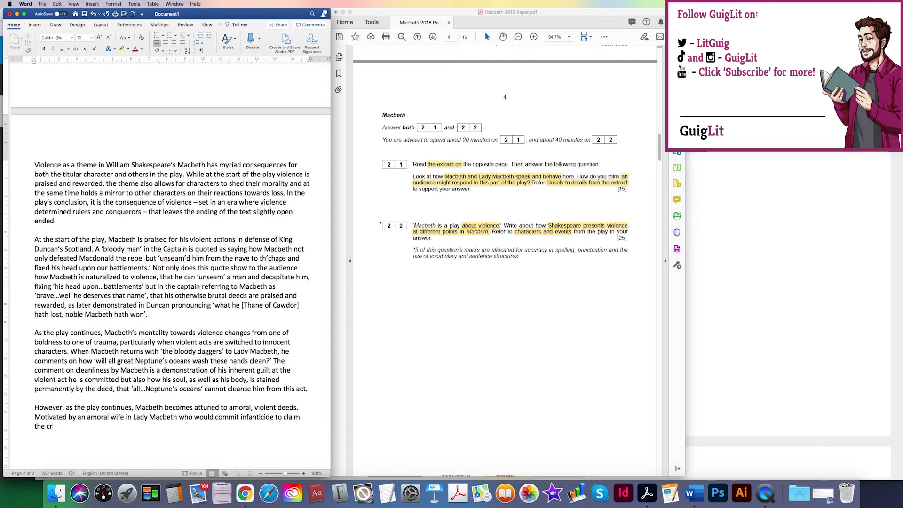
- Finish the sentence with "crown, Macbeth is seen to hire murderers to not only kill Banquo but his young son too."
{"action": "type", "text": "own, Macbeth is seen to hire murderers to notonl"}
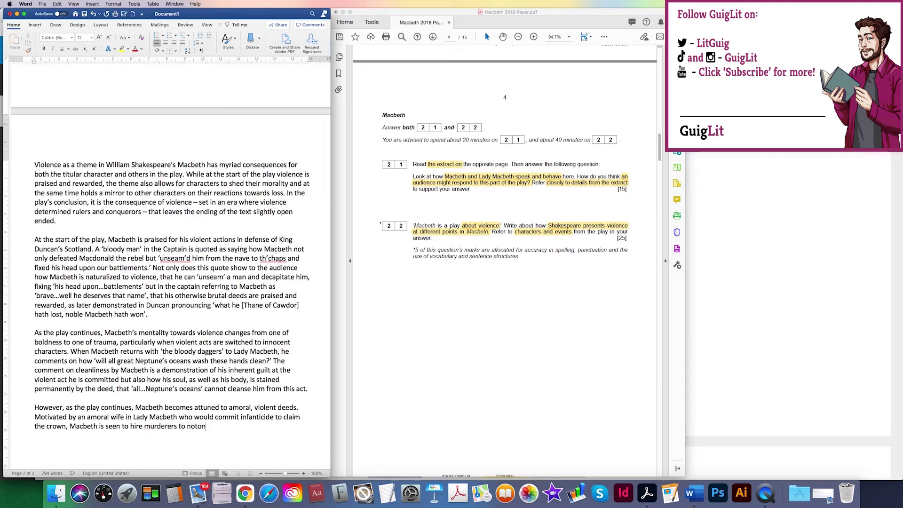
{"action": "key", "text": "BackSpace"}
{"action": "key", "text": "BackSpace"}
{"action": "key", "text": "BackSpace"}
{"action": "type", "text": "only kill Banqu"}
{"action": "type", "text": "ut his "}
{"action": "type", "text": "son"}
{"action": "key", "text": "BackSpace"}
{"action": "key", "text": "BackSpace"}
{"action": "key", "text": "BackSpace"}
{"action": "type", "text": "young son too. wHEN"}
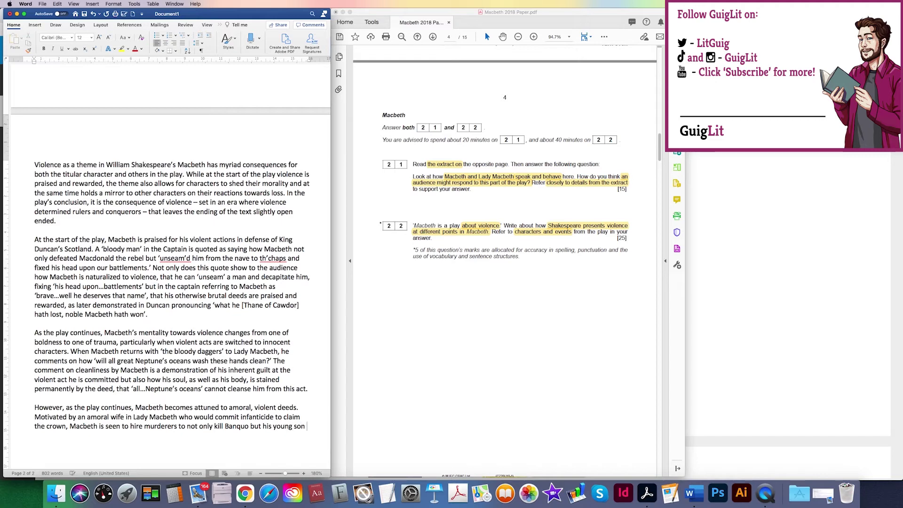
- Introduce the quotation with "When Macbeth declares how 'I require a clearness in the work"
{"action": "key", "text": "BackSpace"}
{"action": "key", "text": "BackSpace"}
{"action": "key", "text": "BackSpace"}
{"action": "key", "text": "BackSpace"}
{"action": "key", "text": "BackSpace"}
{"action": "type", "text": "When Macbeth is quote"}
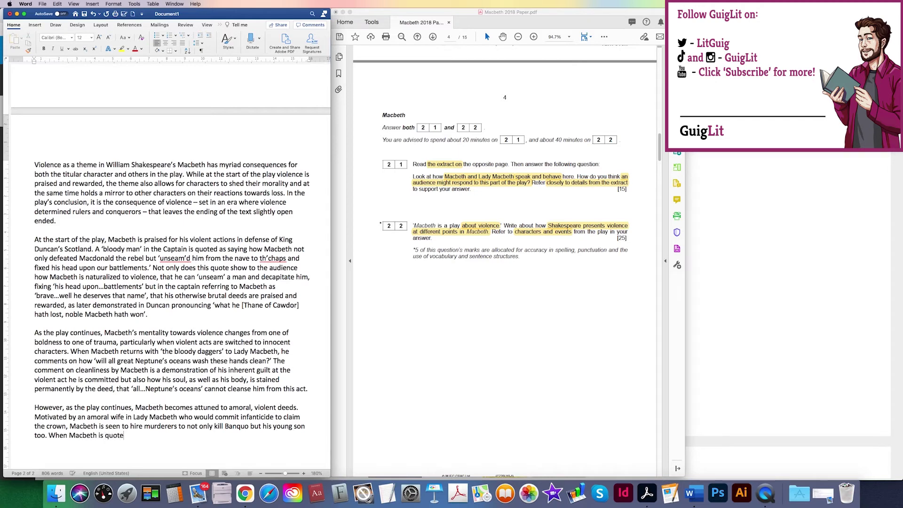
{"action": "key", "text": "BackSpace"}
{"action": "key", "text": "BackSpace"}
{"action": "key", "text": "BackSpace"}
{"action": "key", "text": "BackSpace"}
{"action": "key", "text": "BackSpace"}
{"action": "key", "text": "BackSpace"}
{"action": "key", "text": "BackSpace"}
{"action": "key", "text": "BackSpace"}
{"action": "type", "text": "declared"}
{"action": "key", "text": "BackSpace"}
{"action": "type", "text": "s how 'I require a clearness in the work."}
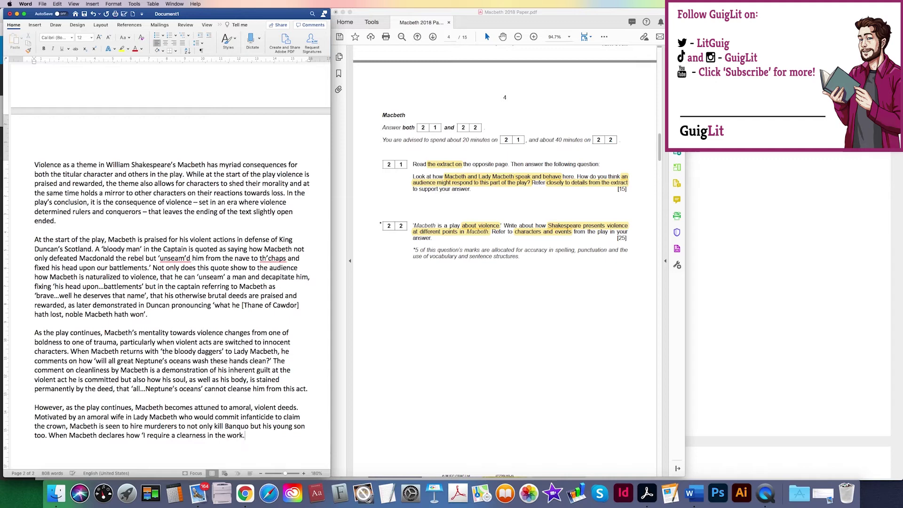
- Complete the quotation with "…leave no rubs nor botches.'"
{"action": "type", "text": "leave no rubs "}
{"action": "type", "text": "nor bothe"}
{"action": "type", "text": "s"}
{"action": "key", "text": "BackSpace"}
{"action": "key", "text": "BackSpace"}
{"action": "key", "text": "BackSpace"}
{"action": "key", "text": "BackSpace"}
{"action": "type", "text": "ches.’"}
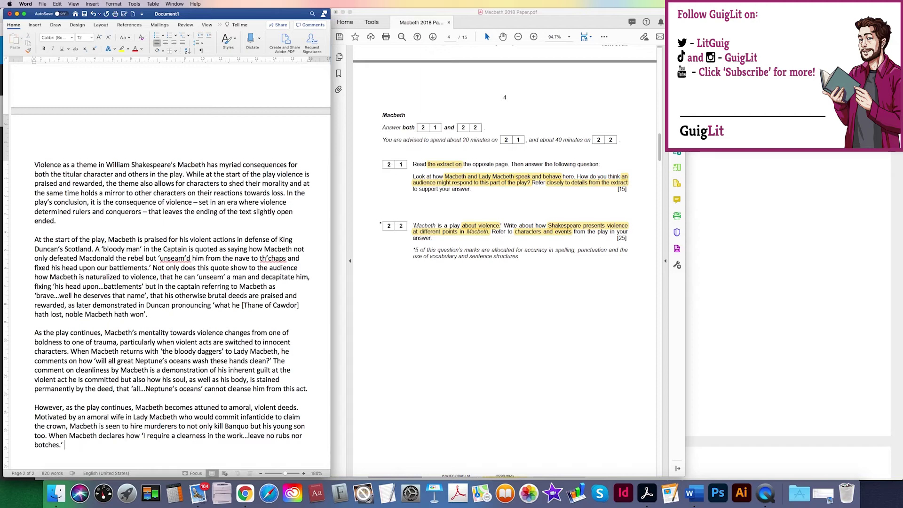
- Begin the analysis with "He is using euphemistic language in phrases like 'clearness', 'no rubs' and 'botches' to subtly"
{"action": "type", "text": " He IS"}
{"action": "key", "text": "BackSpace"}
{"action": "key", "text": "BackSpace"}
{"action": "type", "text": "is using euphemistic language in phras"}
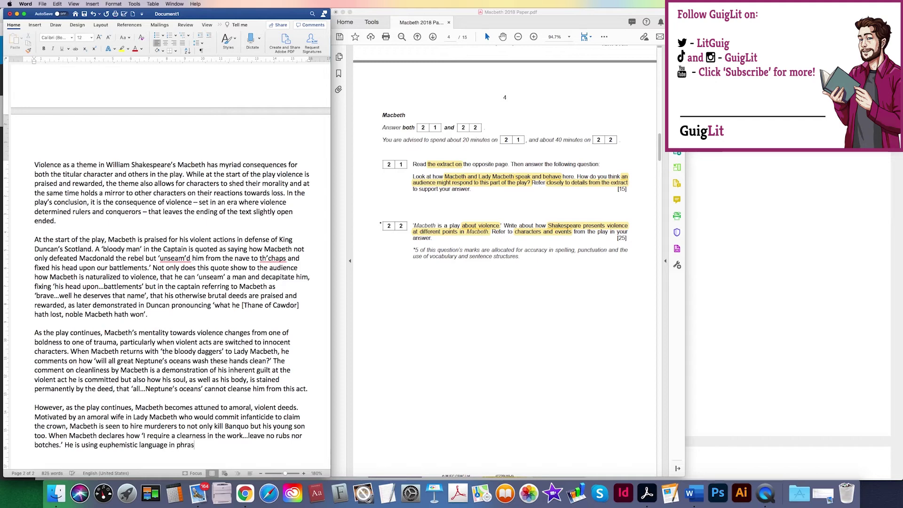
{"action": "type", "text": "es like 'clearns"}
{"action": "key", "text": "BackSpace"}
{"action": "type", "text": "ess', 'no rubs' and 'botches' to subtly "}
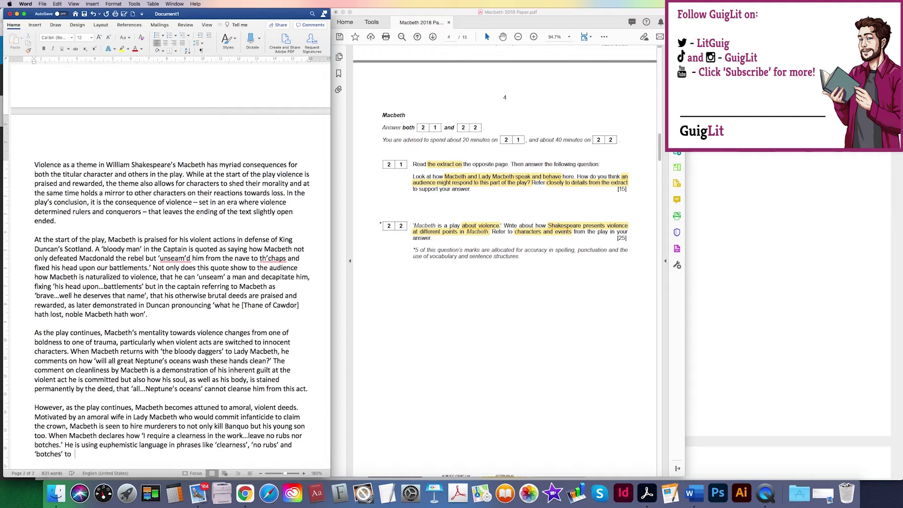
- Continue the analysis with "skirt the fact that he is willing to have a child murdered in order to secure his crown"
{"action": "type", "text": "skirt the fact that he is will"}
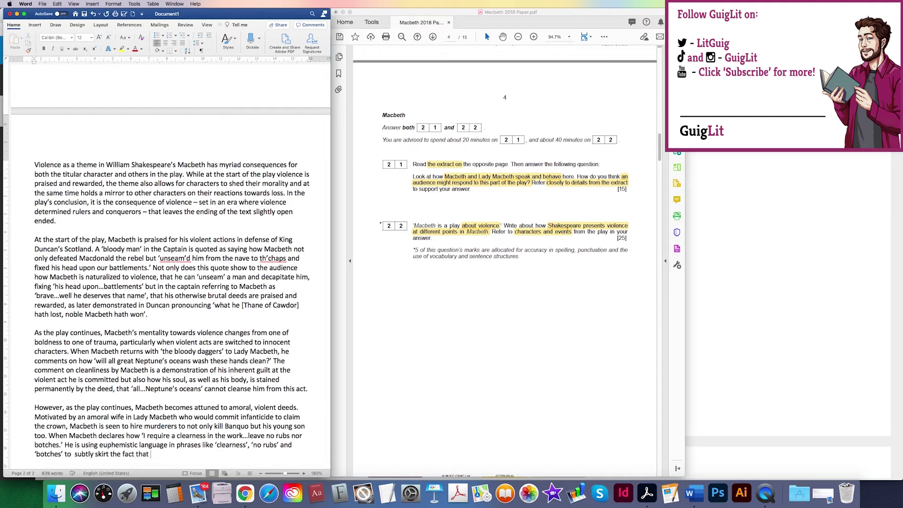
{"action": "type", "text": "ing to have a child murdered in "}
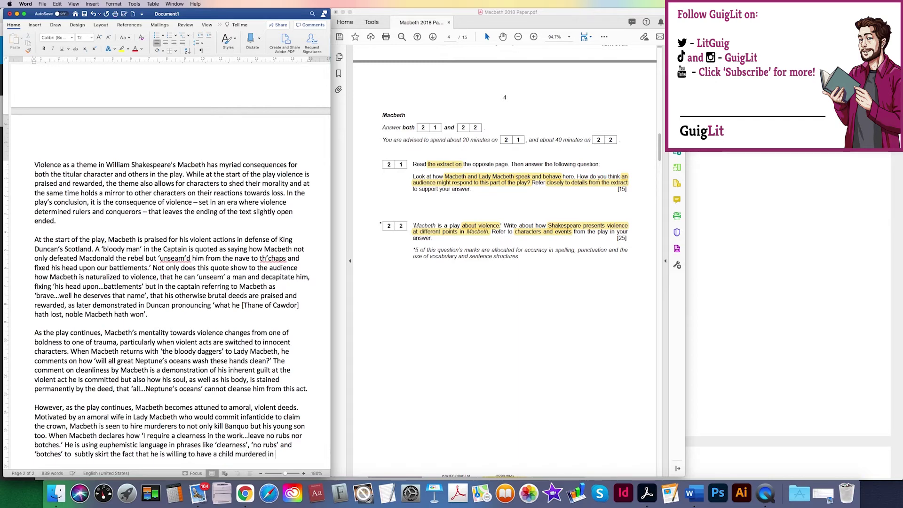
{"action": "type", "text": "order to claim his"}
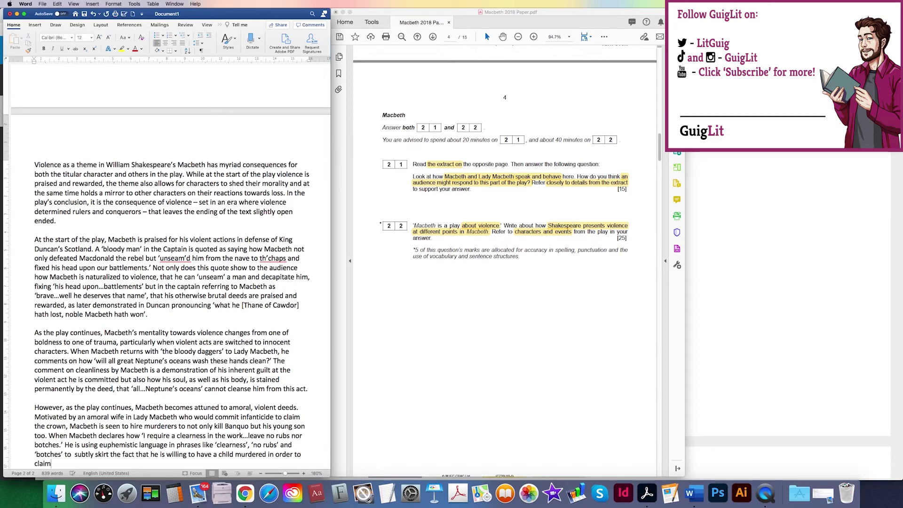
{"action": "key", "text": "BackSpace"}
{"action": "key", "text": "BackSpace"}
{"action": "key", "text": "BackSpace"}
{"action": "key", "text": "BackSpace"}
{"action": "key", "text": "BackSpace"}
{"action": "key", "text": "BackSpace"}
{"action": "key", "text": "BackSpace"}
{"action": "key", "text": "BackSpace"}
{"action": "key", "text": "BackSpace"}
{"action": "key", "text": "BackSpace"}
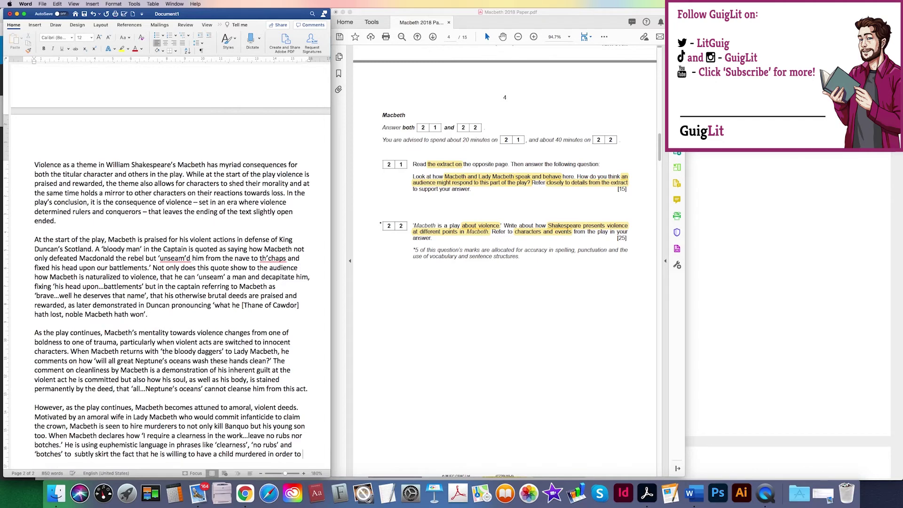
{"action": "type", "text": "secure his crown."}
{"action": "key", "text": "BackSpace"}
{"action": "key", "text": "BackSpace"}
- Finish the analysis with ", further demonstrating to the audience how violence goes, at this point in the play, hand in hand with amorality."
{"action": "type", "text": ", further demonst"}
{"action": "type", "text": "rate"}
{"action": "type", "text": "ng to the au"}
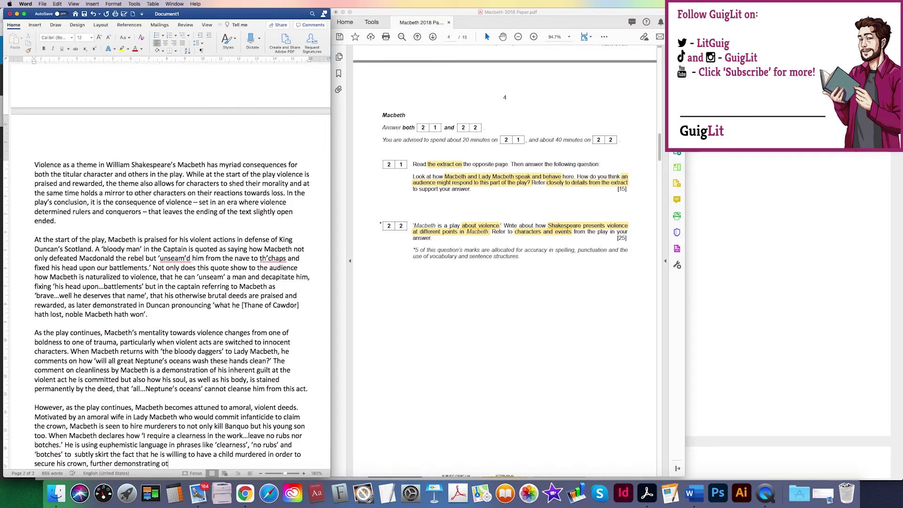
{"action": "type", "text": "dience how violence"}
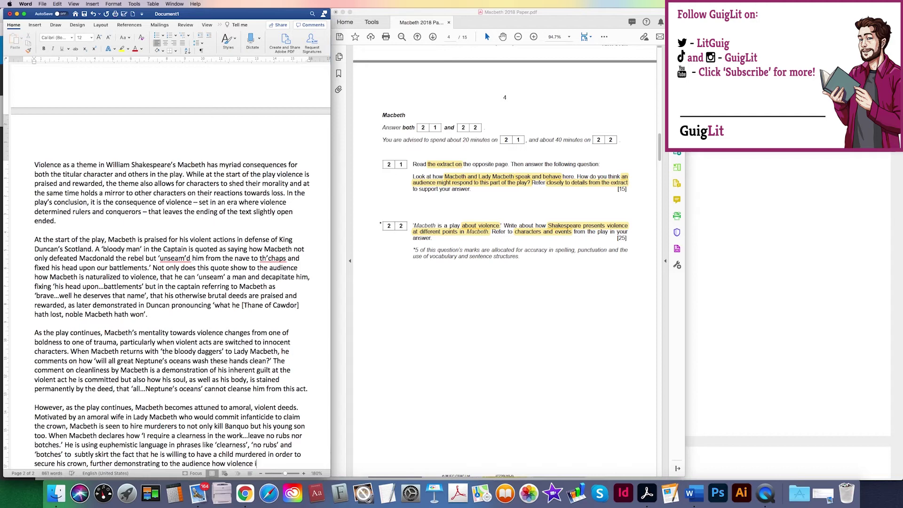
{"action": "type", "text": "is at this point in the play"}
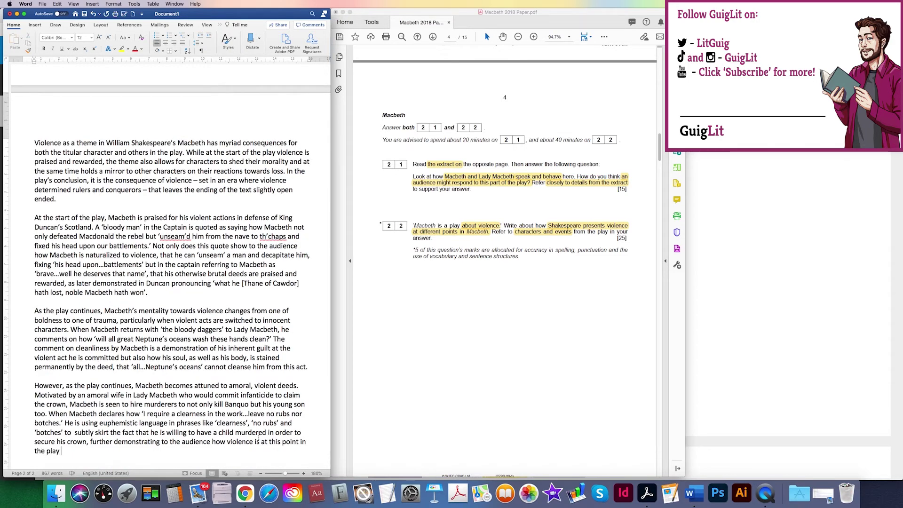
{"action": "double_click", "coordinate": [257, 442]}
{"action": "type", "text": "goes, at this point in the play"}
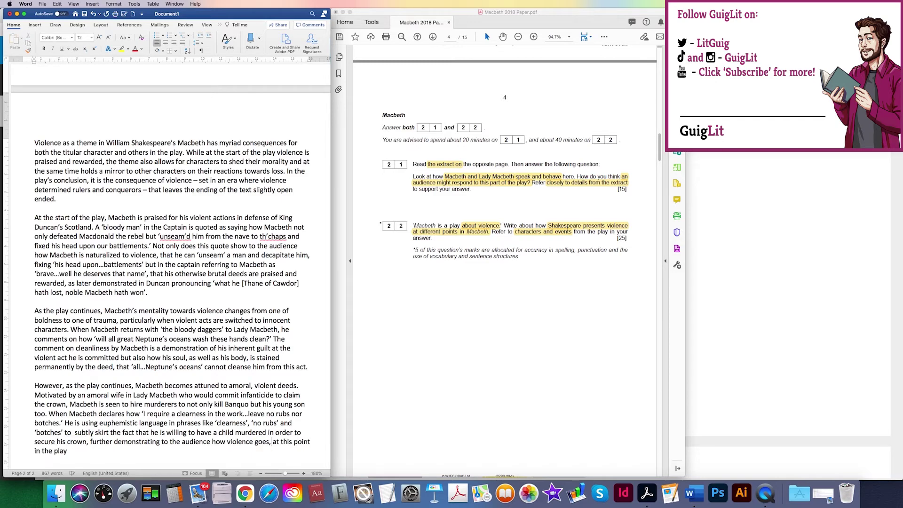
{"action": "type", "text": ", hand in hand with amorality."}
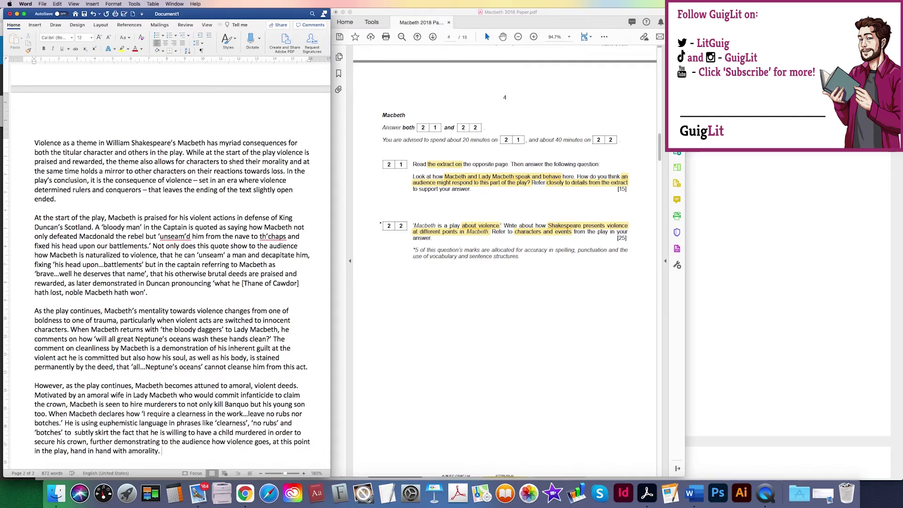
- Check the time left on the Macbeth Test timer behind the exam paper and bring the paper back in Acrobat
{"action": "scroll", "coordinate": [6, 414], "scroll_direction": "up", "scroll_amount": 10}
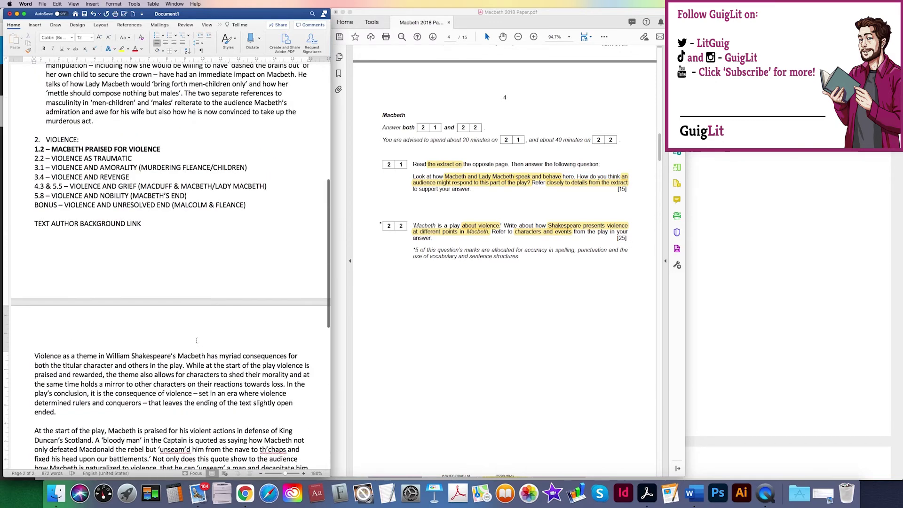
{"action": "left_click", "coordinate": [342, 13]}
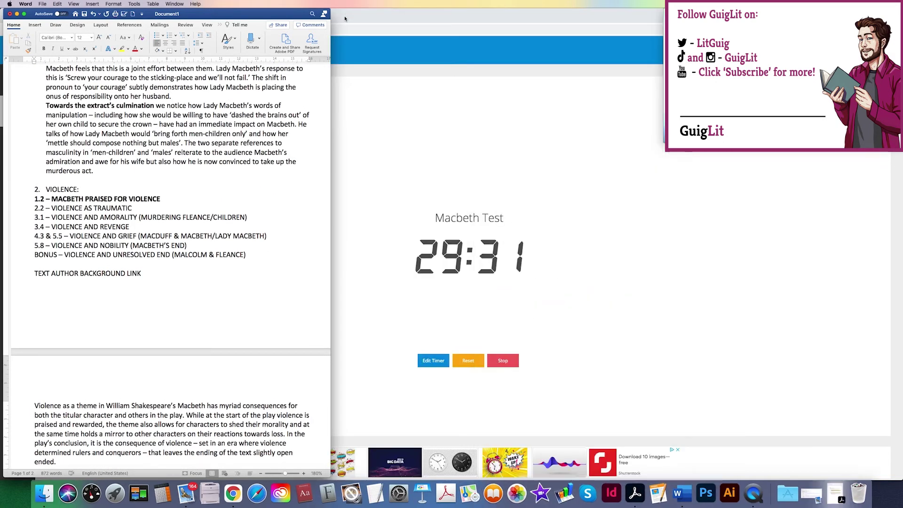
{"action": "left_click", "coordinate": [633, 500]}
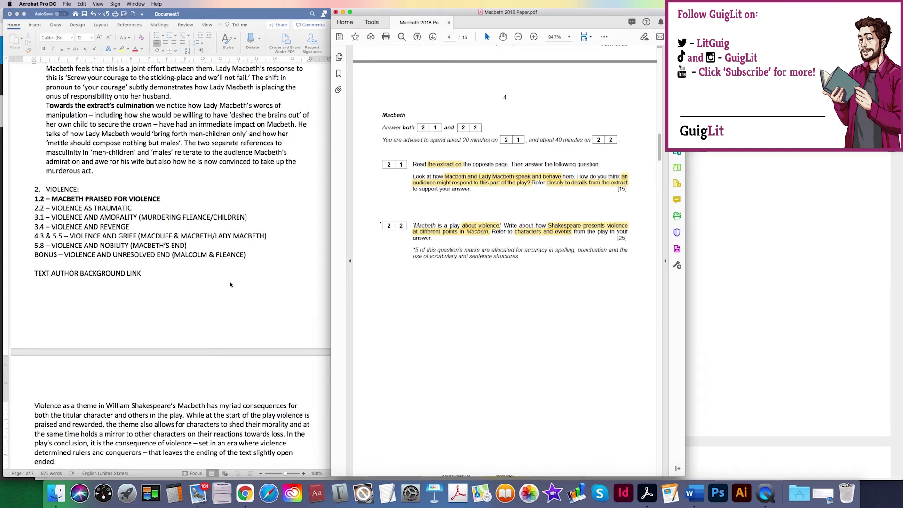
- Make the essay plan lines 2.2 (violence as traumatic) and 3.1 (violence and amorality) bold in the Word document
{"action": "left_click", "coordinate": [247, 231]}
{"action": "left_click_drag", "start_coordinate": [4, 217], "coordinate": [3, 208]}
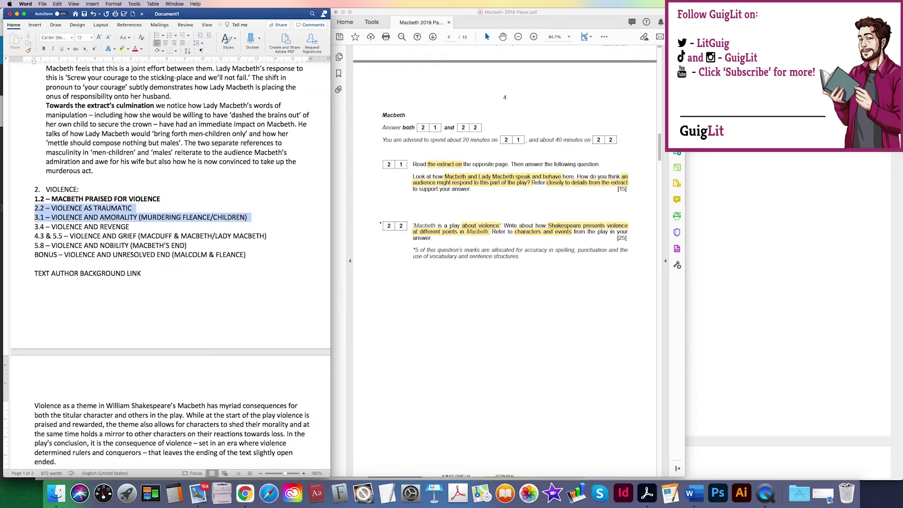
{"action": "left_click", "coordinate": [45, 48]}
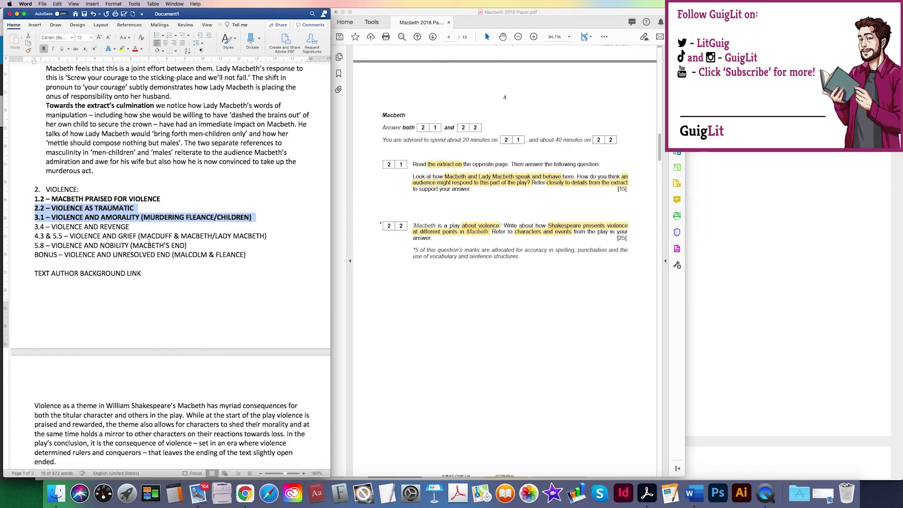
{"action": "left_click", "coordinate": [16, 14]}
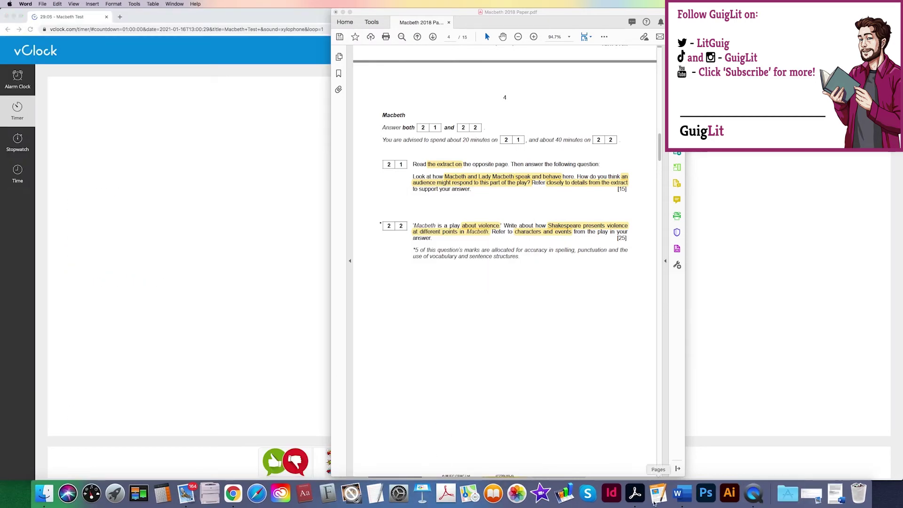
{"action": "left_click", "coordinate": [687, 499]}
- Start a new paragraph at the essay's end with "The presence of violence changes slightly as the play continues."
{"action": "scroll", "coordinate": [194, 352], "scroll_direction": "down", "scroll_amount": 15}
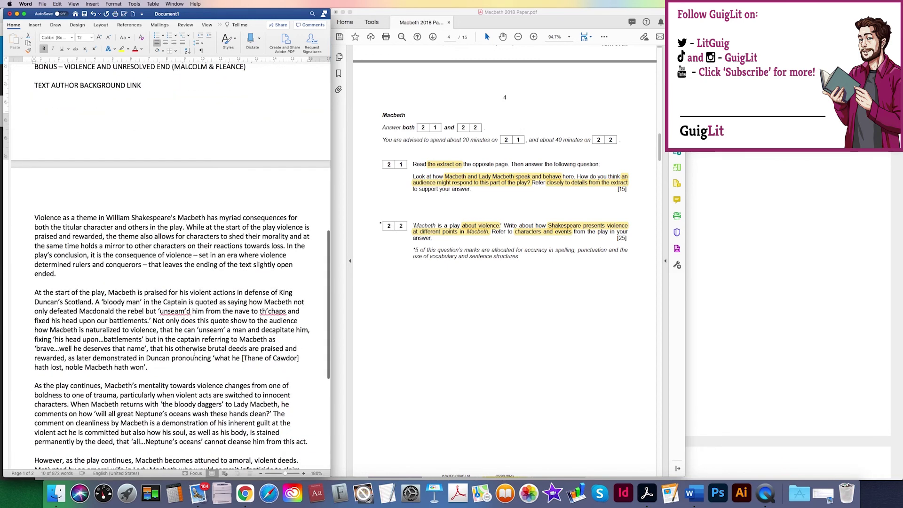
{"action": "left_click", "coordinate": [194, 353]}
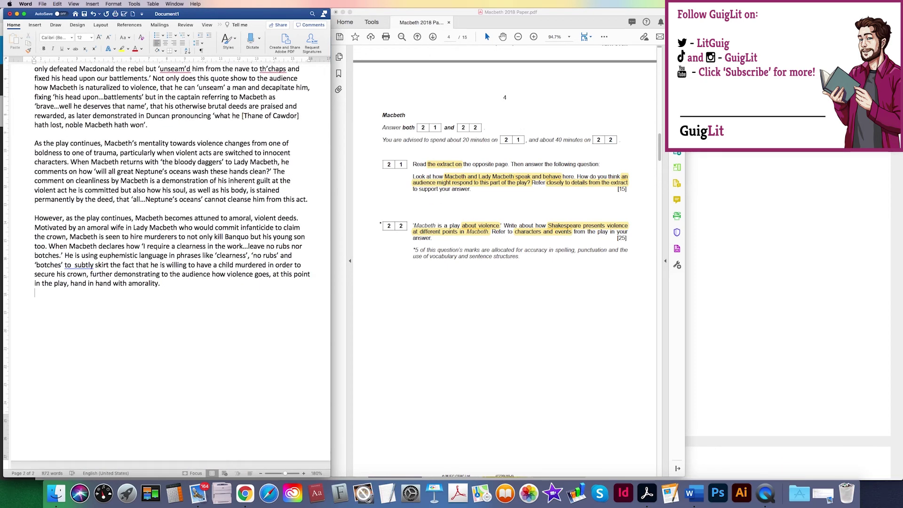
{"action": "key", "text": "Return"}
{"action": "type", "text": "The presence of violence"}
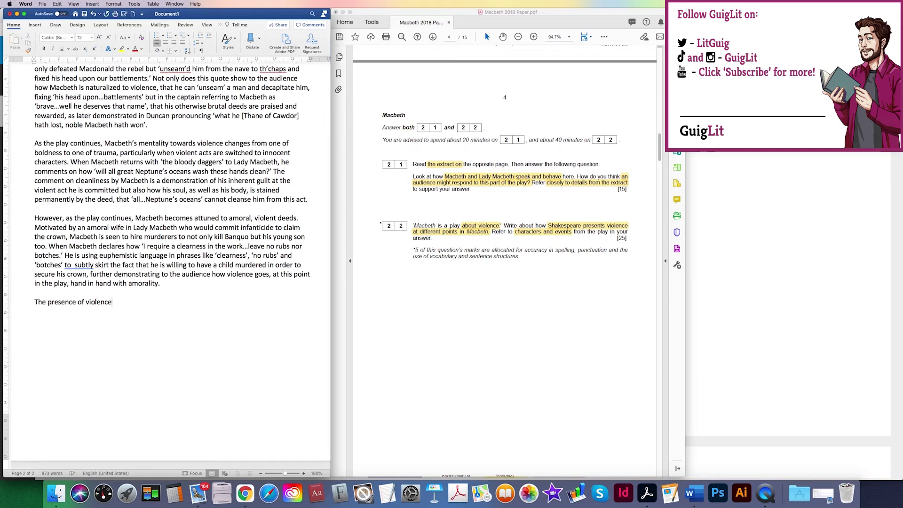
{"action": "type", "text": " changes slightly as the play continues."}
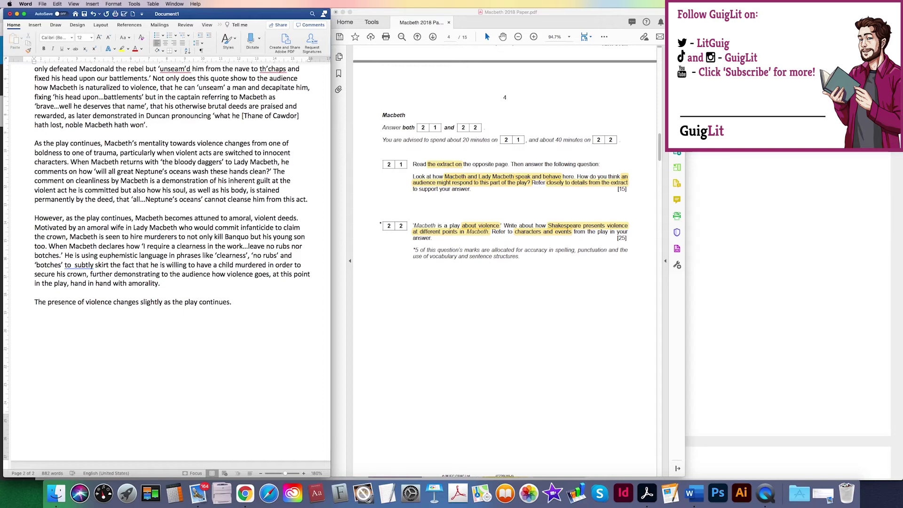
- Add "When Macbeth holds his infamous banquet, which is then ruined by the spectre of Banquo, Macbeth", and respell the flagged word as "specter"
{"action": "type", "text": "When ma"}
{"action": "key", "text": "BackSpace"}
{"action": "key", "text": "BackSpace"}
{"action": "type", "text": "Macbeth holds"}
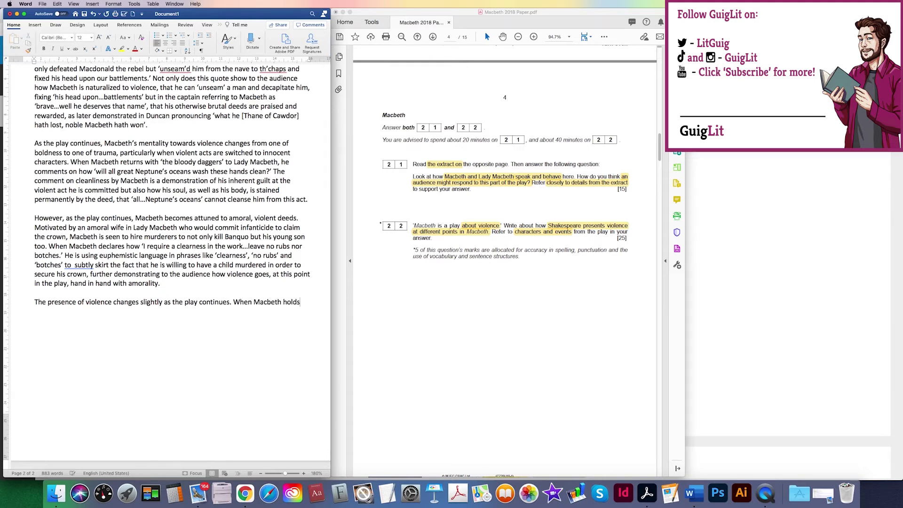
{"action": "type", "text": " his infamous banquet,"}
{"action": "key", "text": "BackSpace"}
{"action": "key", "text": "BackSpace"}
{"action": "type", "text": "a"}
{"action": "key", "text": "BackSpace"}
{"action": "key", "text": "BackSpace"}
{"action": "type", "text": ", which is then ruined by the spectre of Banquo, ma"}
{"action": "key", "text": "BackSpace"}
{"action": "key", "text": "BackSpace"}
{"action": "type", "text": "Macbeth"}
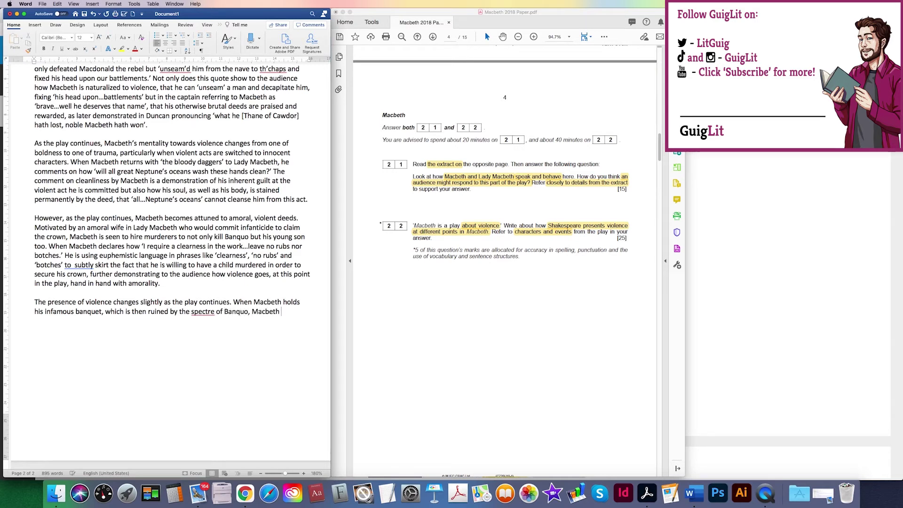
{"action": "right_click", "coordinate": [213, 316]}
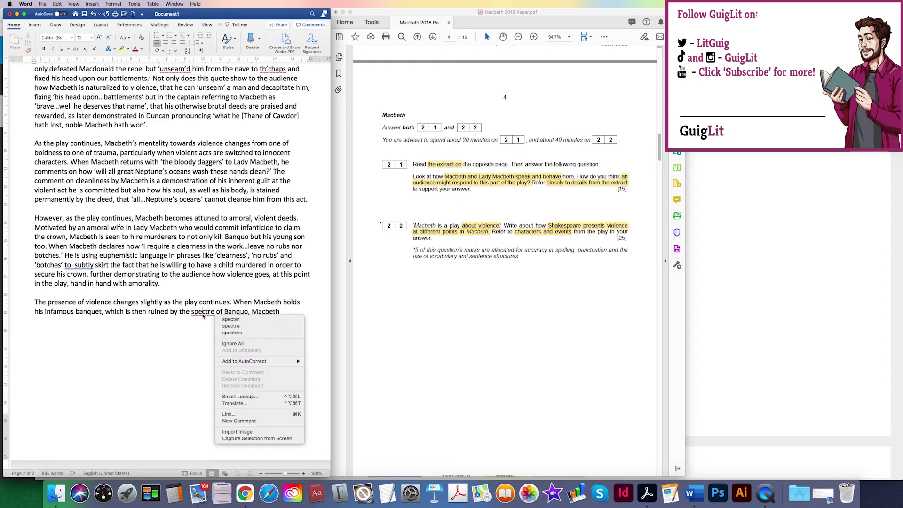
{"action": "left_click", "coordinate": [231, 320]}
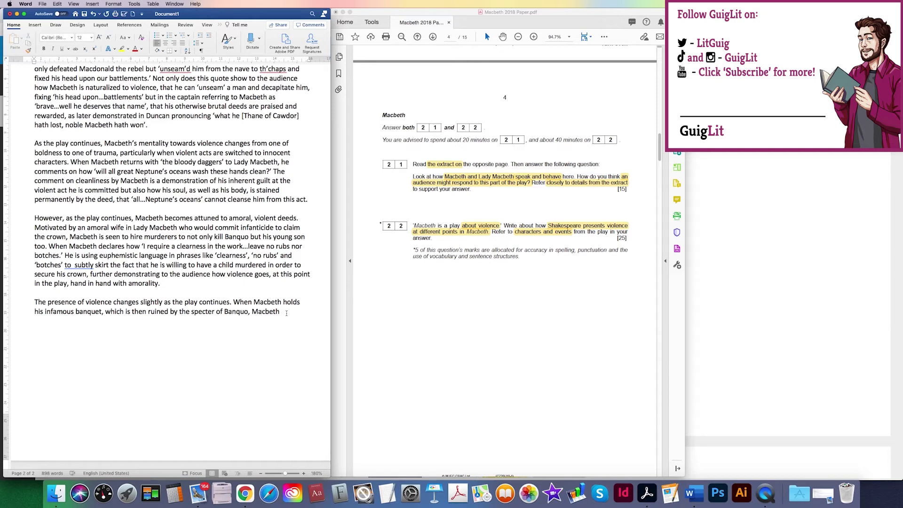
- Continue the sentence with "is quoted as saying 'it will have blood, they say…blood will have blood'"
{"action": "type", "text": "is quote"}
{"action": "type", "text": "d as"}
{"action": "type", "text": "ng 'it will h"}
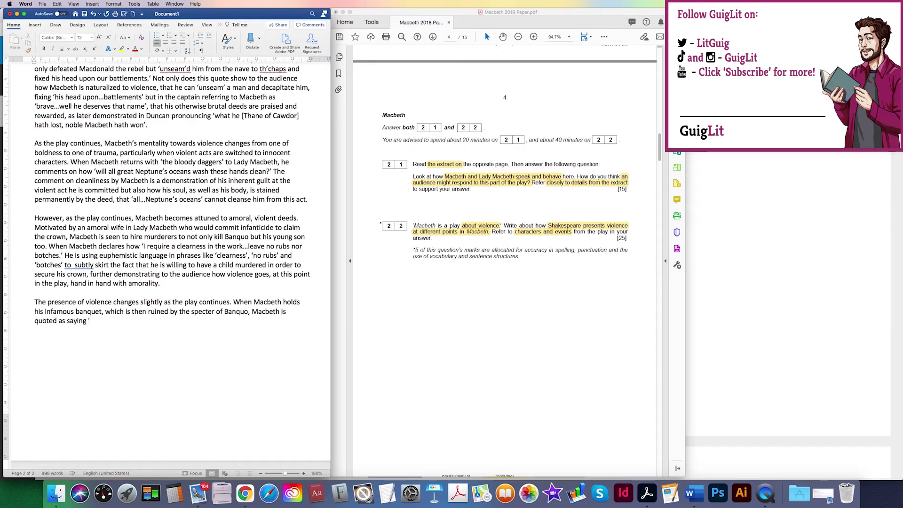
{"action": "type", "text": "ave blood, they sa"}
{"action": "type", "text": "y...blood will have "}
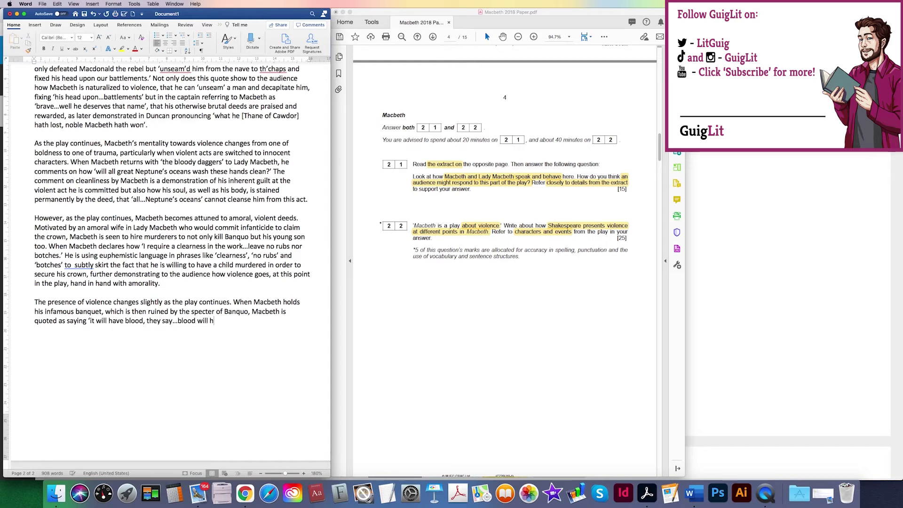
{"action": "type", "text": "blood'"}
- End the quotation sentence and begin its analysis with "The repeated use of the noun 'blood' not only demonstrates to the audience how"
{"action": "type", "text": ". The"}
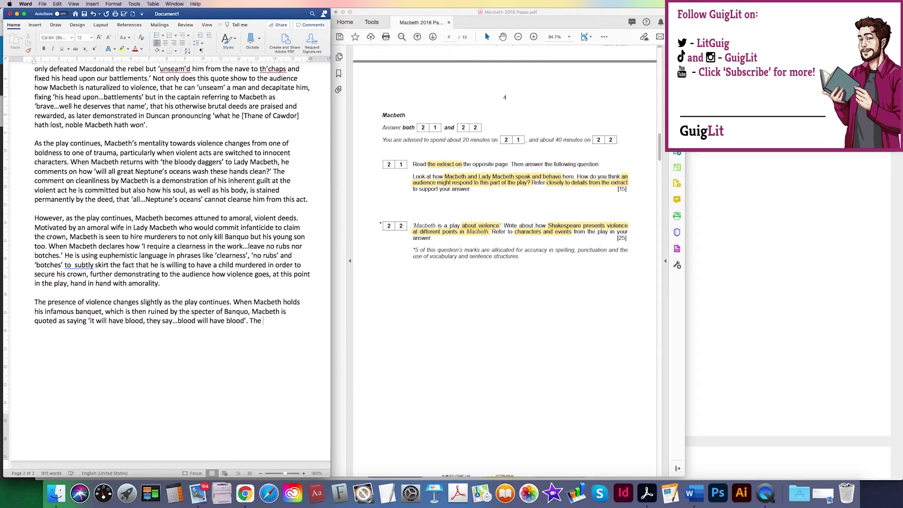
{"action": "type", "text": "repeated use of the no"}
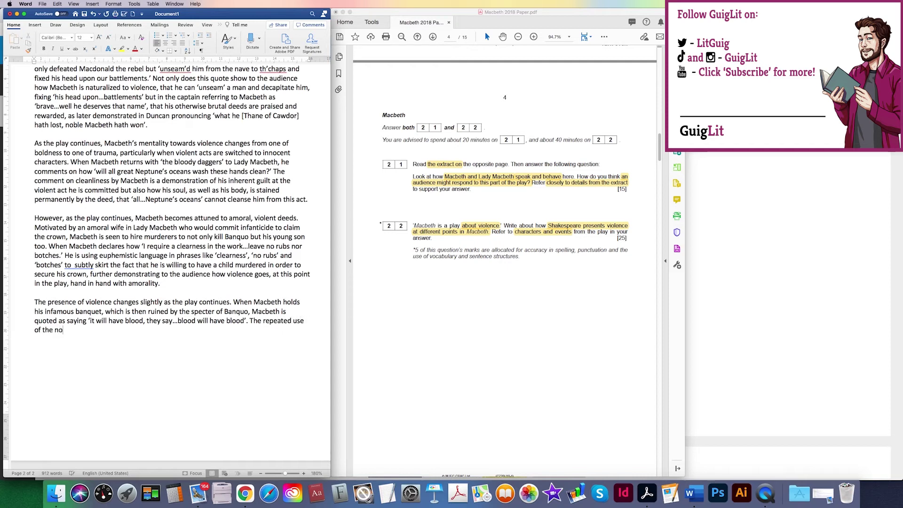
{"action": "type", "text": "un 'bloody not only "}
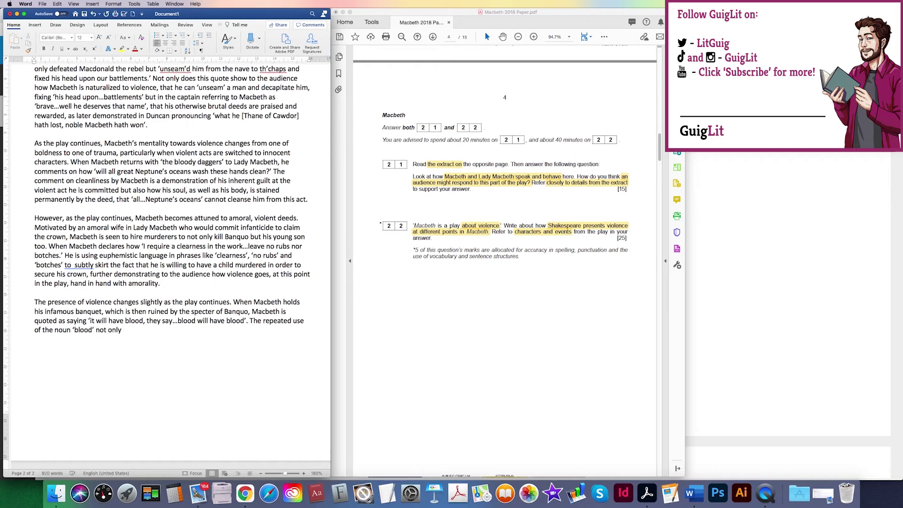
{"action": "type", "text": "demonstrates to th"}
{"action": "type", "text": "e audience how"}
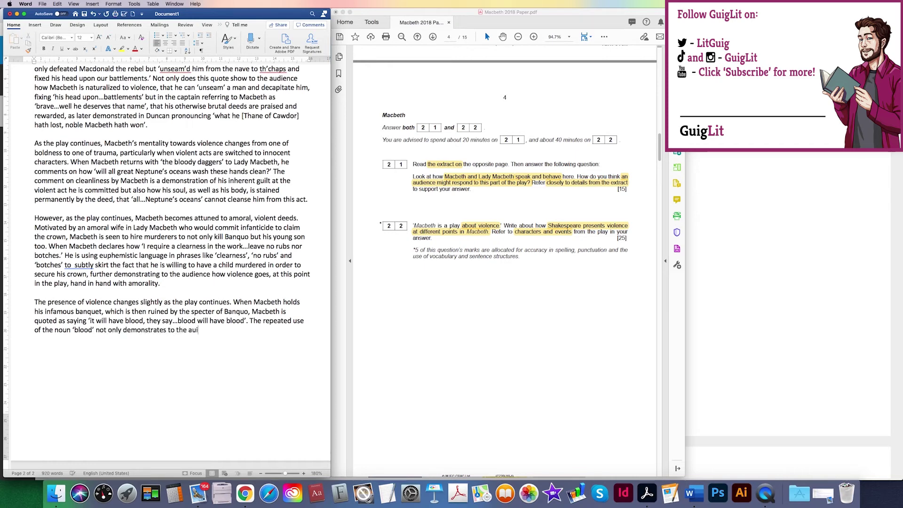
- Continue the analysis of 'blood' with "Macbeth recognises the depth"
{"action": "type", "text": " Macbeth i"}
{"action": "type", "text": "s"}
{"action": "key", "text": "BackSpace"}
{"action": "key", "text": "BackSpace"}
{"action": "key", "text": "BackSpace"}
{"action": "type", "text": "recognizes"}
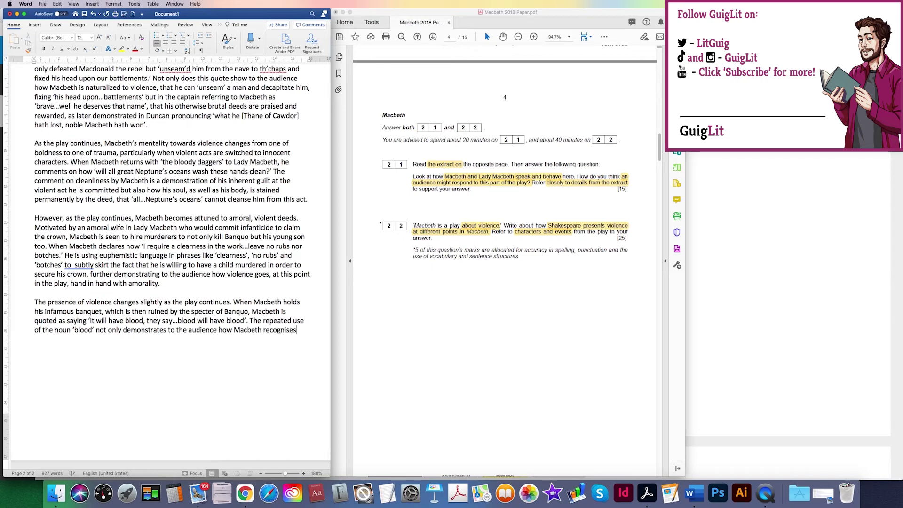
{"action": "key", "text": "BackSpace"}
{"action": "key", "text": "BackSpace"}
{"action": "key", "text": "BackSpace"}
{"action": "key", "text": "BackSpace"}
{"action": "type", "text": "ses "}
{"action": "type", "text": "the "}
{"action": "type", "text": "depth"}
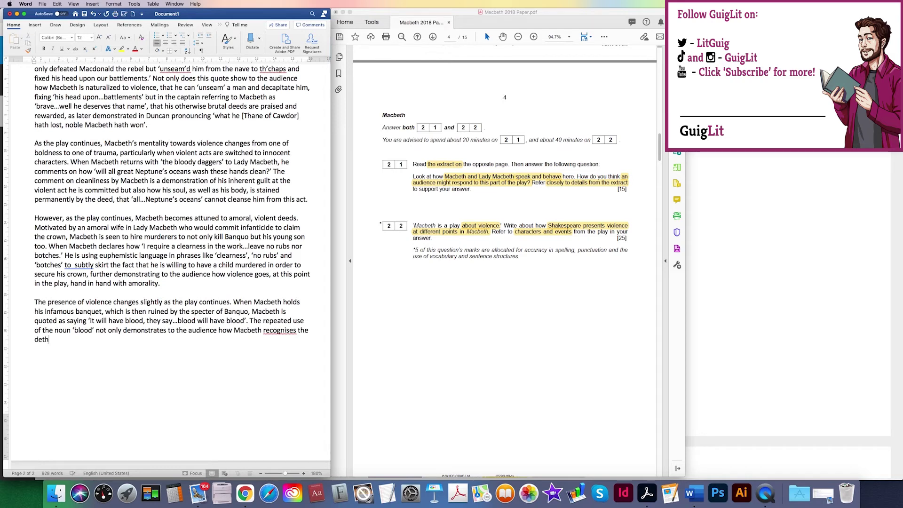
- Extend the analysis with "of his actions but also how he feels doomed to be revenged for the many evil deeds he has committ"
{"action": "type", "text": " of his actions but also how "}
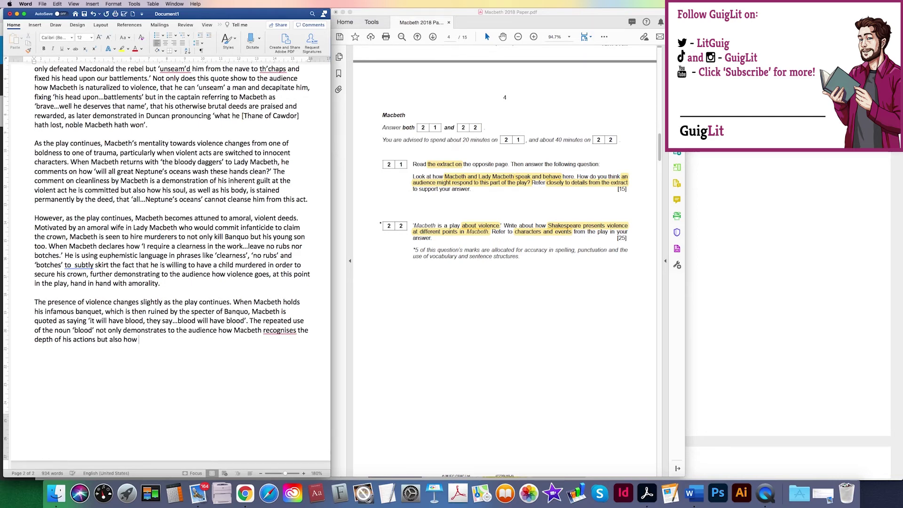
{"action": "type", "text": "he feels doomed "}
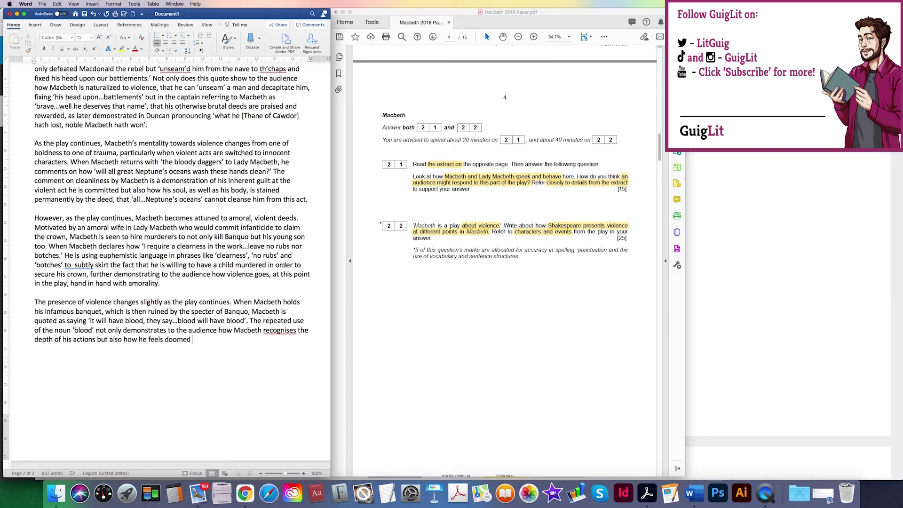
{"action": "type", "text": "to be revenged for the "}
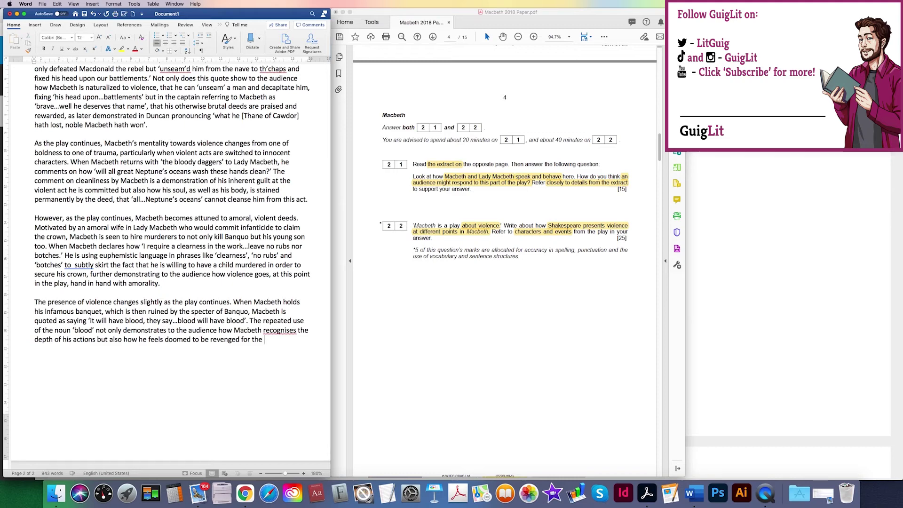
{"action": "type", "text": " many evil deeds hae has committ"}
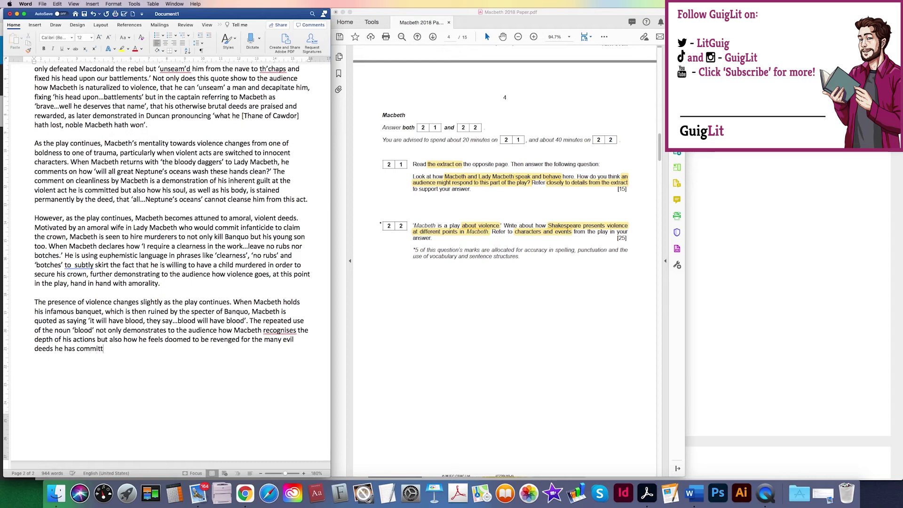
- Complete the word "committed" and finish the paragraph with ", that his reign is entirely based upon bloodshed and tyranny."
{"action": "type", "text": "ed. that his reign is entirely "}
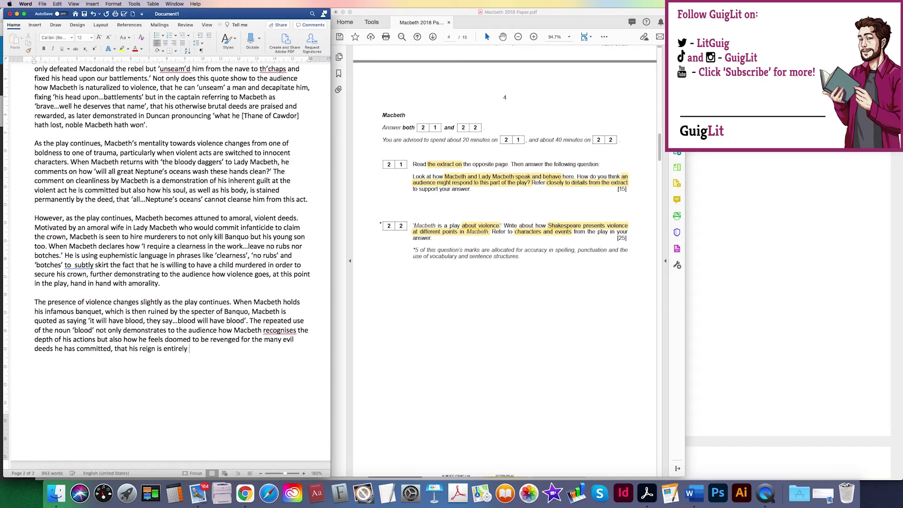
{"action": "type", "text": "based upon bloodshed, a"}
{"action": "key", "text": "BackSpace"}
{"action": "key", "text": "BackSpace"}
{"action": "key", "text": "BackSpace"}
{"action": "type", "text": "and tyr"}
{"action": "type", "text": "annt"}
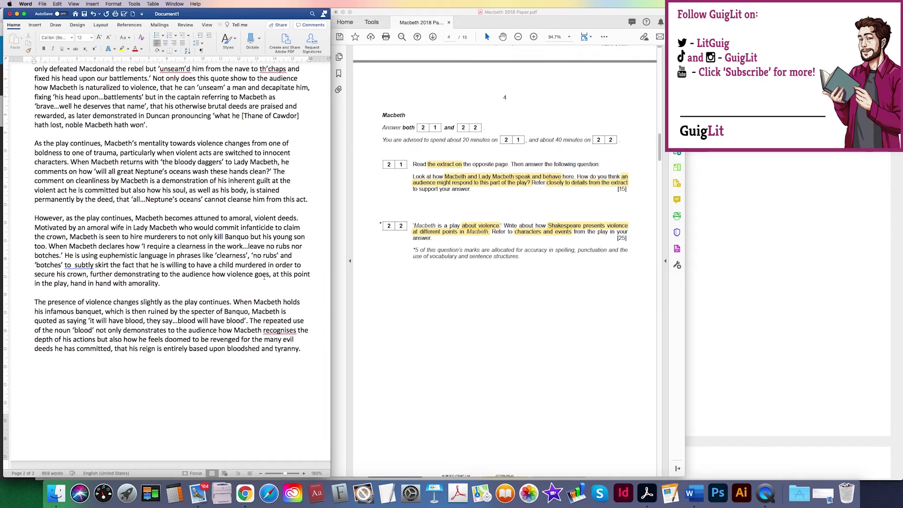
- Make the essay plan line "3.4 – VIOLENCE AND REVENGE" bold
{"action": "scroll", "coordinate": [265, 277], "scroll_direction": "up", "scroll_amount": 3}
{"action": "scroll", "coordinate": [264, 278], "scroll_direction": "up", "scroll_amount": 10}
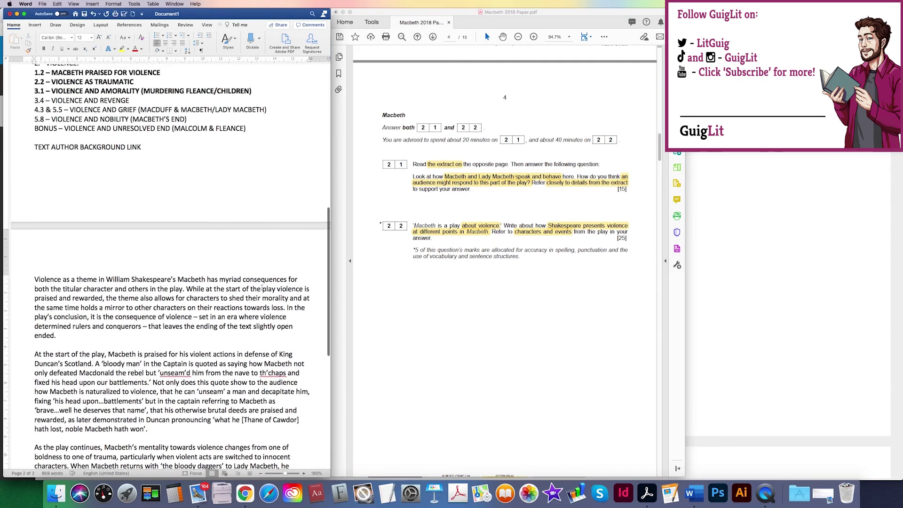
{"action": "left_click_drag", "start_coordinate": [133, 115], "coordinate": [34, 115]}
{"action": "left_click", "coordinate": [44, 48]}
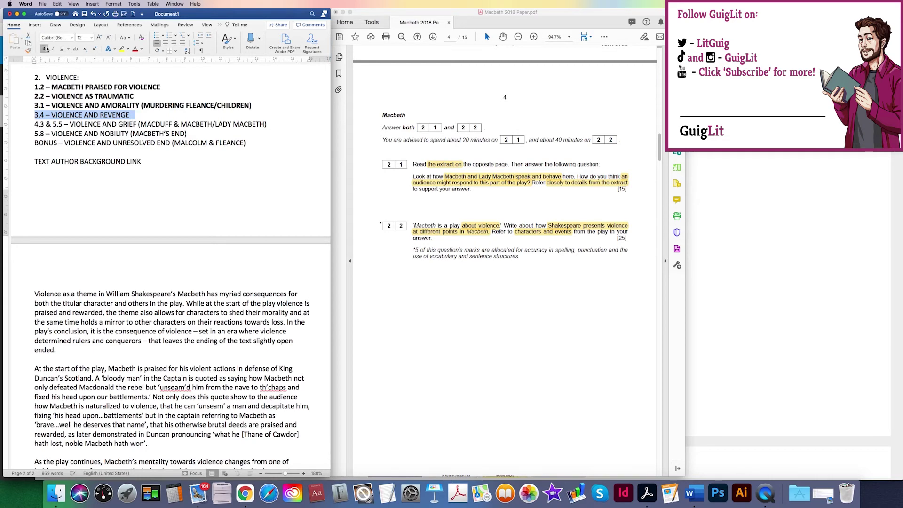
- Start a new paragraph at the essay's end with "What is, however, interesting about the theme of violence in 'Macbeth'"
{"action": "scroll", "coordinate": [200, 343], "scroll_direction": "down", "scroll_amount": 5}
{"action": "scroll", "coordinate": [200, 343], "scroll_direction": "down", "scroll_amount": 3}
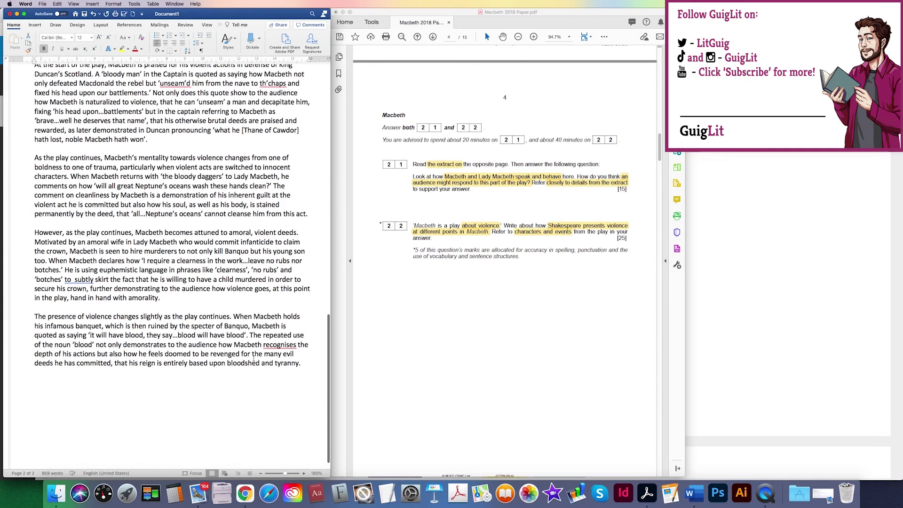
{"action": "key", "text": "Return"}
{"action": "type", "text": "What does, however, becom"}
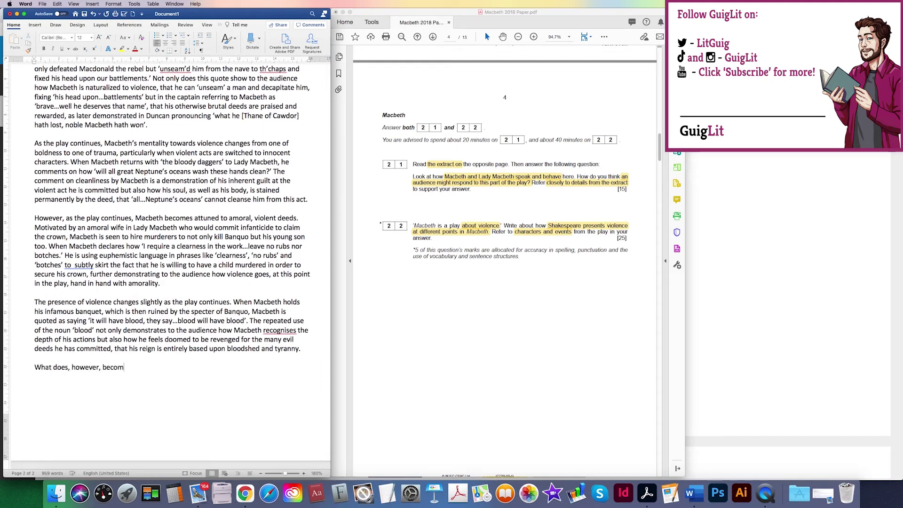
{"action": "key", "text": "BackSpace"}
{"action": "key", "text": "BackSpace"}
{"action": "key", "text": "BackSpace"}
{"action": "key", "text": "BackSpace"}
{"action": "key", "text": "BackSpace"}
{"action": "key", "text": "BackSpace"}
{"action": "key", "text": "BackSpace"}
{"action": "key", "text": "BackSpace"}
{"action": "key", "text": "BackSpace"}
{"action": "key", "text": "BackSpace"}
{"action": "key", "text": "BackSpace"}
{"action": "key", "text": "BackSpace"}
{"action": "key", "text": "BackSpace"}
{"action": "key", "text": "BackSpace"}
{"action": "key", "text": "BackSpace"}
{"action": "key", "text": "BackSpace"}
{"action": "key", "text": "BackSpace"}
{"action": "key", "text": "BackSpace"}
{"action": "key", "text": "BackSpace"}
{"action": "key", "text": "BackSpace"}
{"action": "key", "text": "BackSpace"}
{"action": "type", "text": "is, however, interesting about the "}
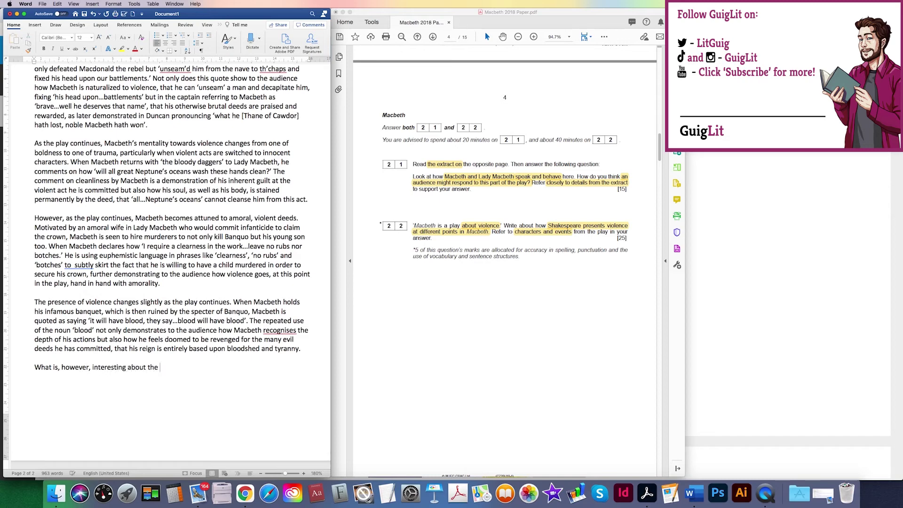
{"action": "type", "text": "theme of violence in 'Macbeth'"}
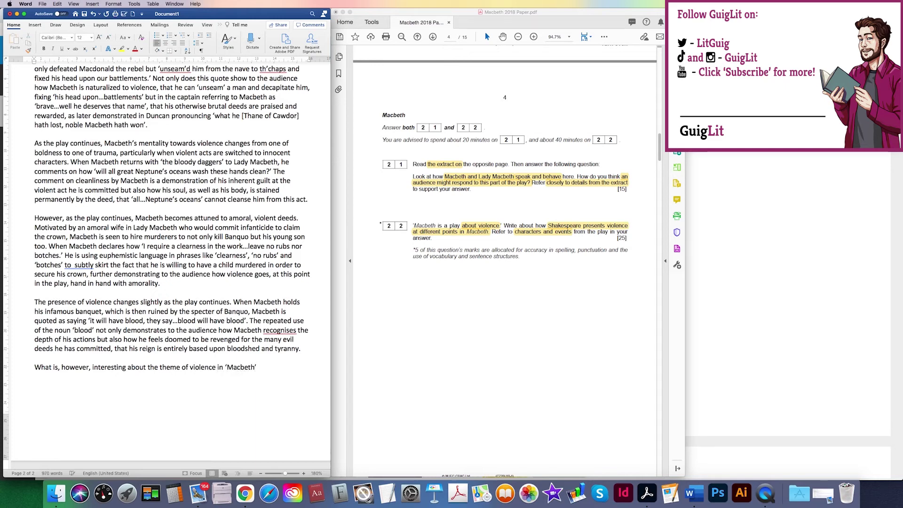
- Complete the topic sentence with "is how different characters respond to the consequences of violence"
{"action": "type", "text": " is how "}
{"action": "type", "text": "differen"}
{"action": "type", "text": "t chara"}
{"action": "type", "text": "cters respond to the"}
{"action": "type", "text": " consequw"}
{"action": "key", "text": "BackSpace"}
{"action": "type", "text": "ences of violence"}
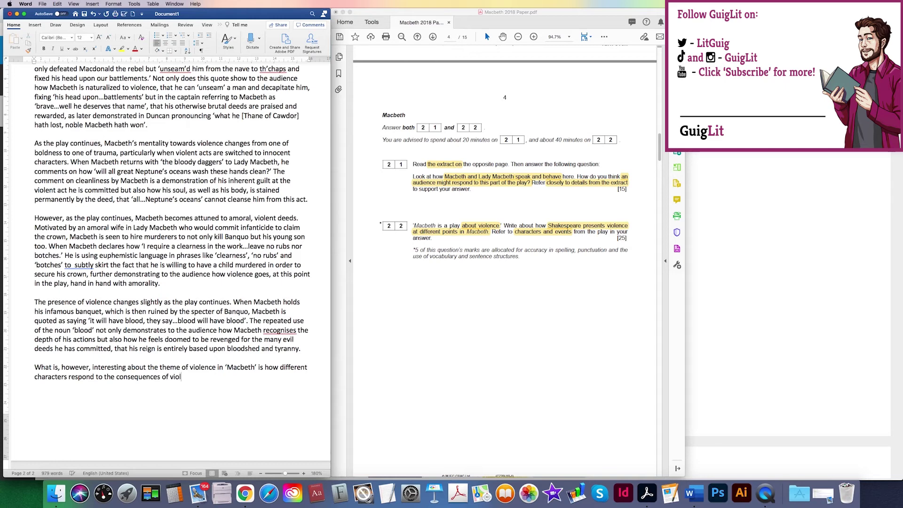
- Introduce the example with "For example, when Macduff learns that his entire family has been"
{"action": "key", "text": "BackSpace"}
{"action": "key", "text": "BackSpace"}
{"action": "type", "text": "or example"}
{"action": "type", "text": ", when Macduf"}
{"action": "type", "text": "f learns t"}
{"action": "type", "text": "hat his entire"}
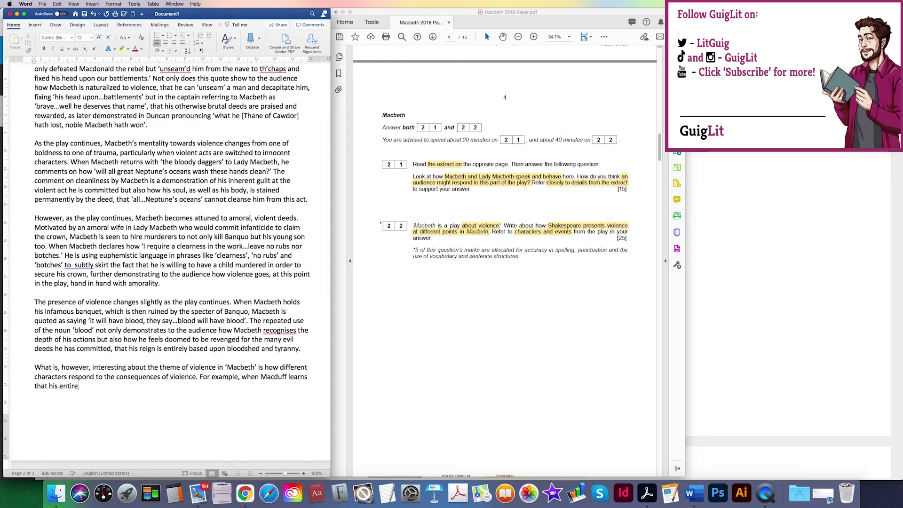
{"action": "type", "text": " family has been "}
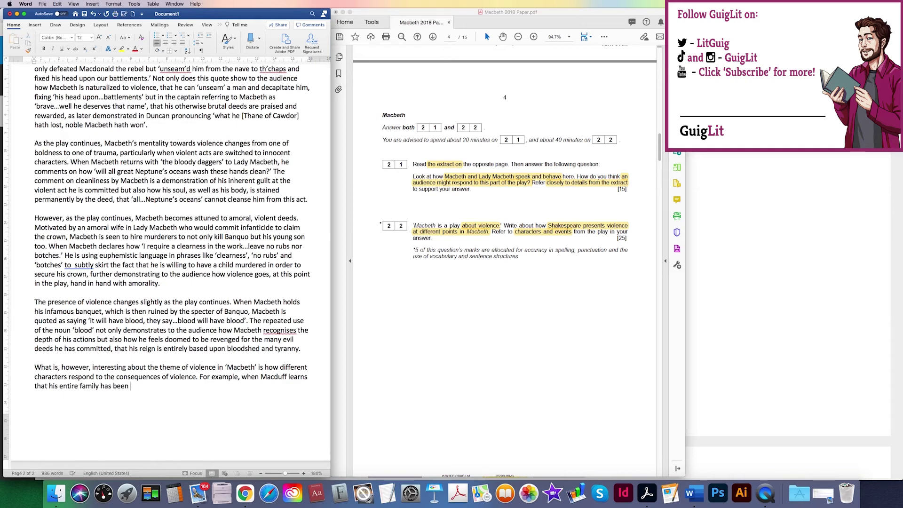
- Continue the Macduff example with "murdered by Macbeth's forces, he comments on how" and open a quotation
{"action": "type", "text": "murdered by Ma"}
{"action": "type", "text": "cbe"}
{"action": "key", "text": "BackSpace"}
{"action": "type", "text": "beth's force"}
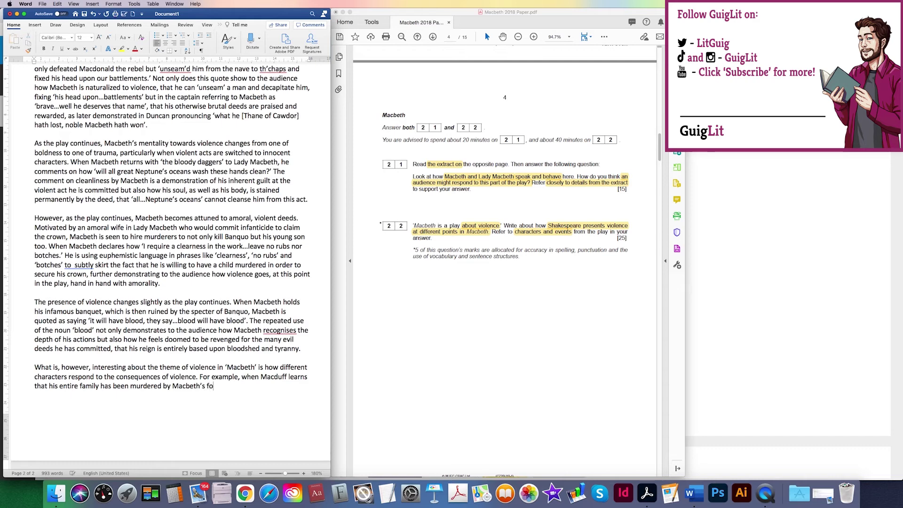
{"action": "type", "text": "s, he comments on how '"}
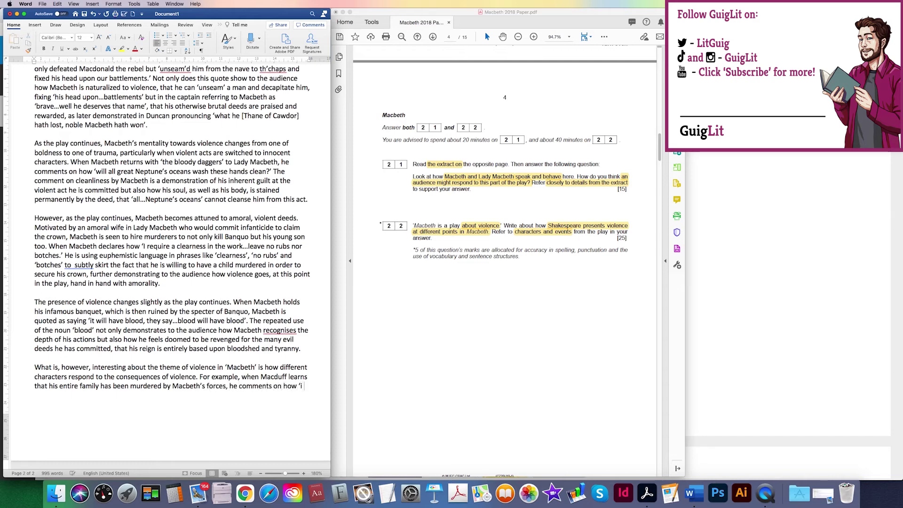
- Complete Macduff's quotation with "I will act...but I must grieve as a man" and close the quotation mark
{"action": "type", "text": "I will act...but I M"}
{"action": "key", "text": "BackSpace"}
{"action": "type", "text": "must grieve"}
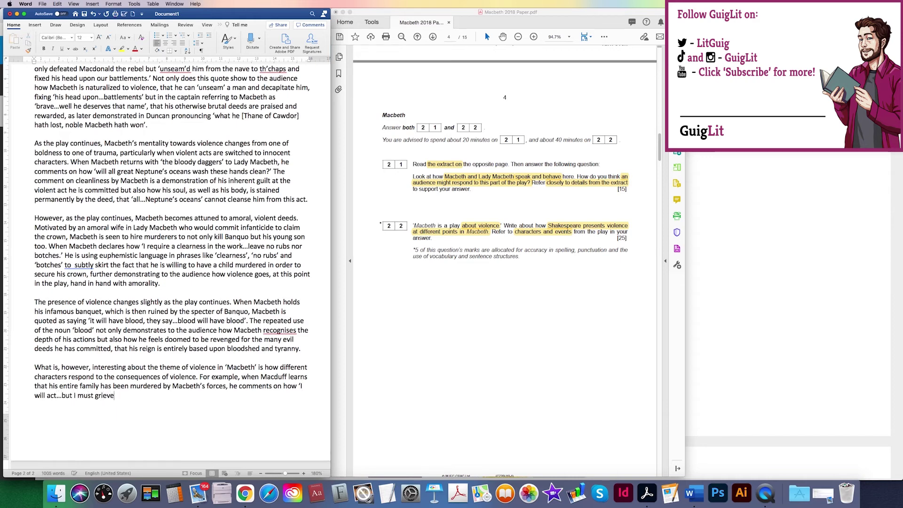
{"action": "type", "text": " as a man'm"}
{"action": "key", "text": "BackSpace"}
- Begin analysing the quotation with ", with the verb 'grieve' demonstrating to the audience how"
{"action": "type", "text": ", with the verb '"}
{"action": "type", "text": "gri"}
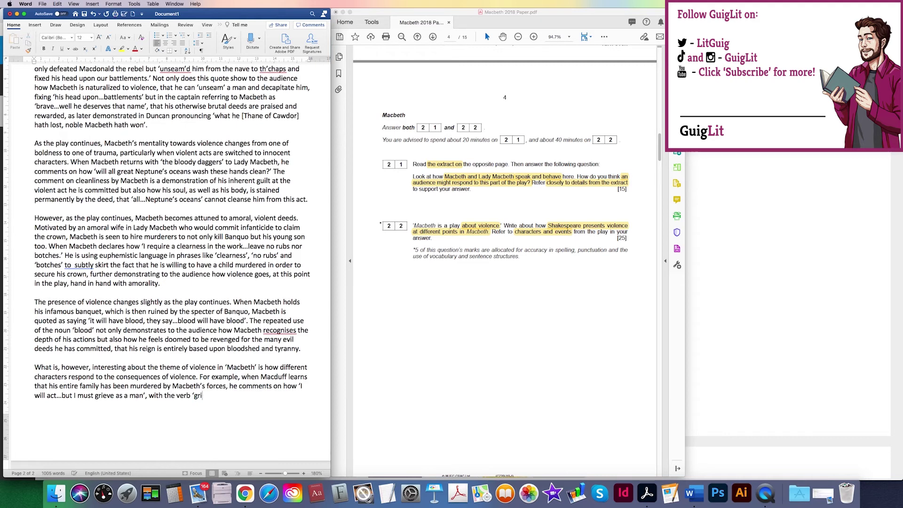
{"action": "type", "text": "eve' demonstrating to the "}
{"action": "type", "text": "audience how"}
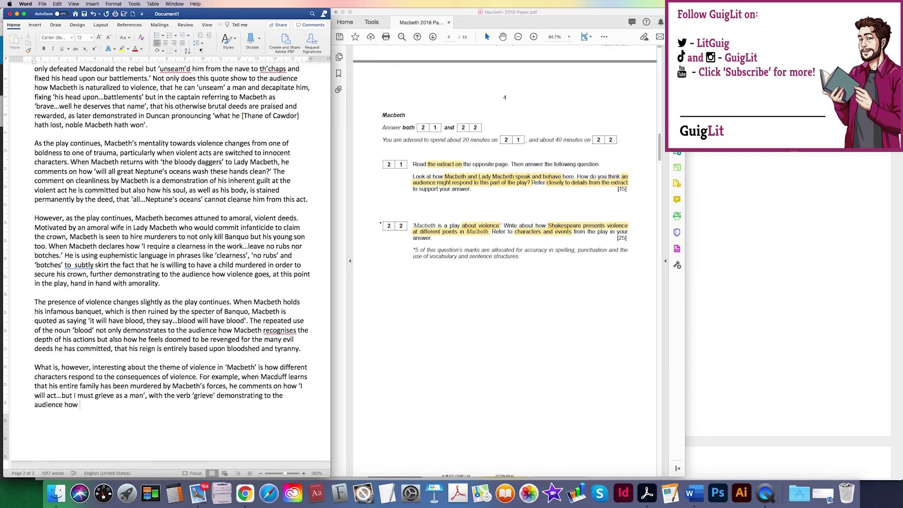
- Finish the Macduff analysis with "he has to allow his emotions to come first before bloodshed and revenge."
{"action": "type", "text": "he has to allow his com"}
{"action": "key", "text": "BackSpace"}
{"action": "key", "text": "BackSpace"}
{"action": "key", "text": "BackSpace"}
{"action": "type", "text": "emotions to"}
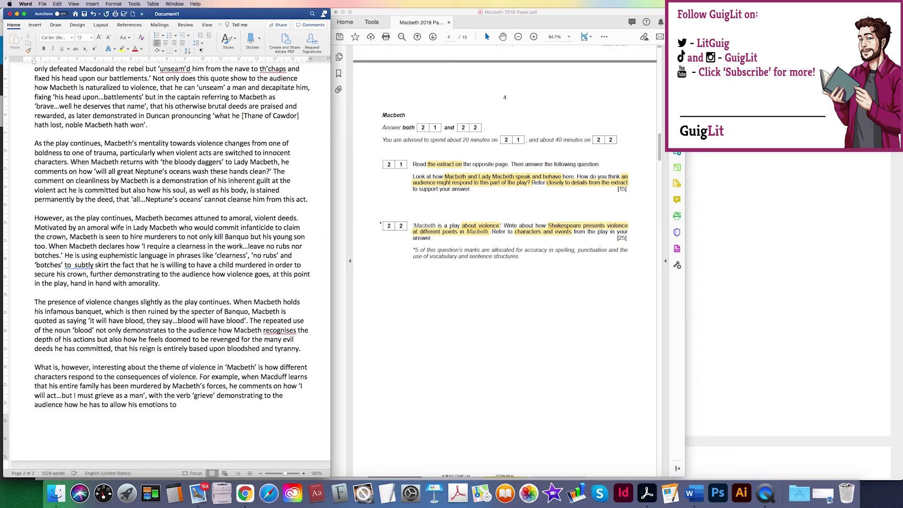
{"action": "type", "text": " come first before bloodshe"}
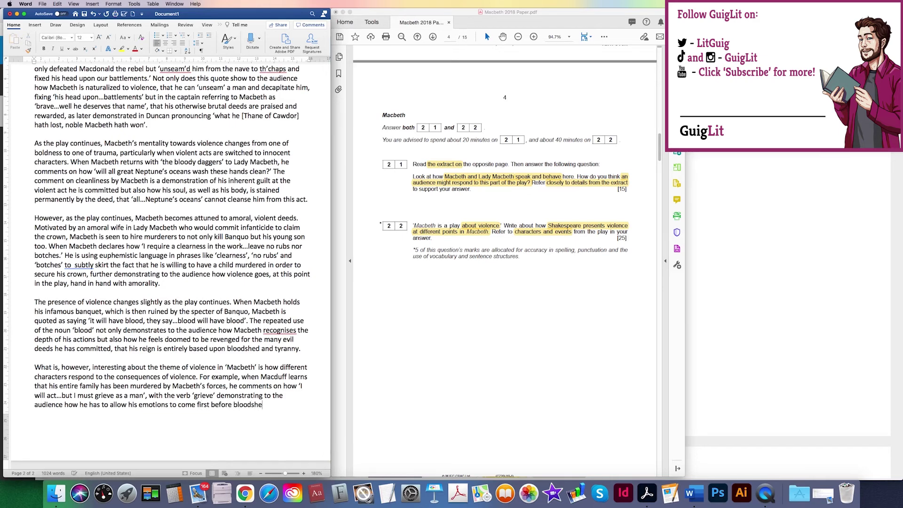
{"action": "type", "text": "d and revenge."}
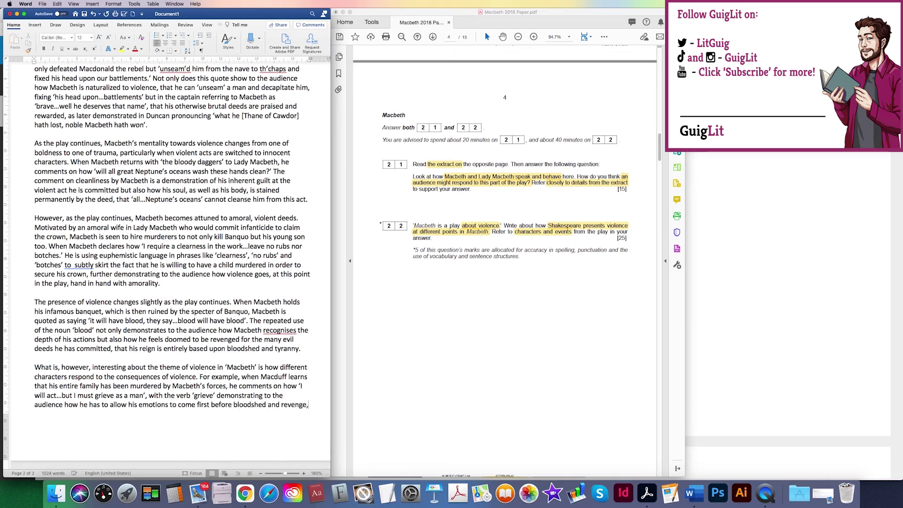
- Add the comparison "His reaction to violence and loss is far more humane than that of Macbeth's later on in the play"
{"action": "key", "text": "Return"}
{"action": "type", "text": "Hi"}
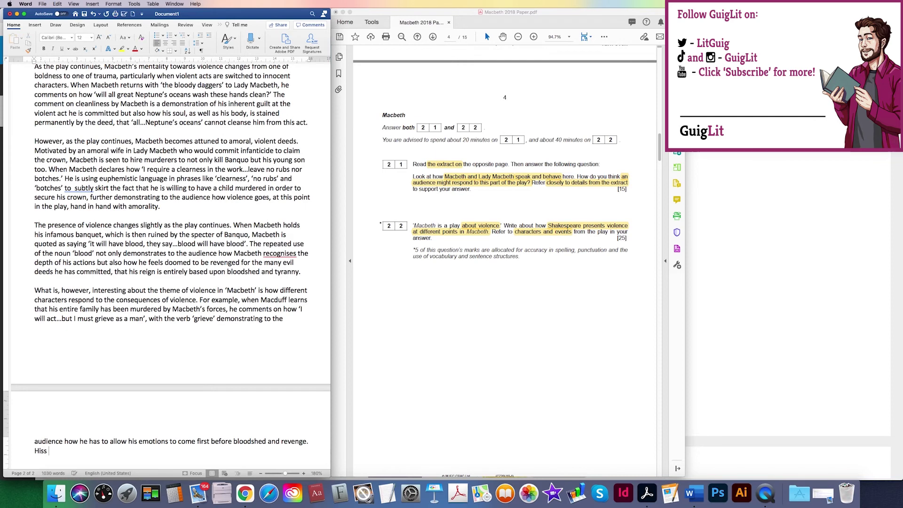
{"action": "type", "text": "s reaction to violence and loss is far more hu"}
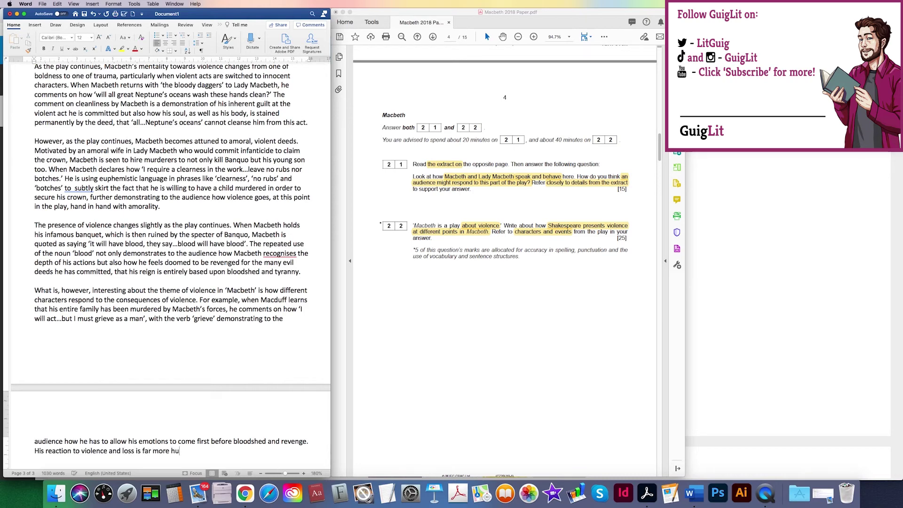
{"action": "type", "text": "mane that n that of "}
{"action": "type", "text": "Macbeth's"}
{"action": "type", "text": "on i"}
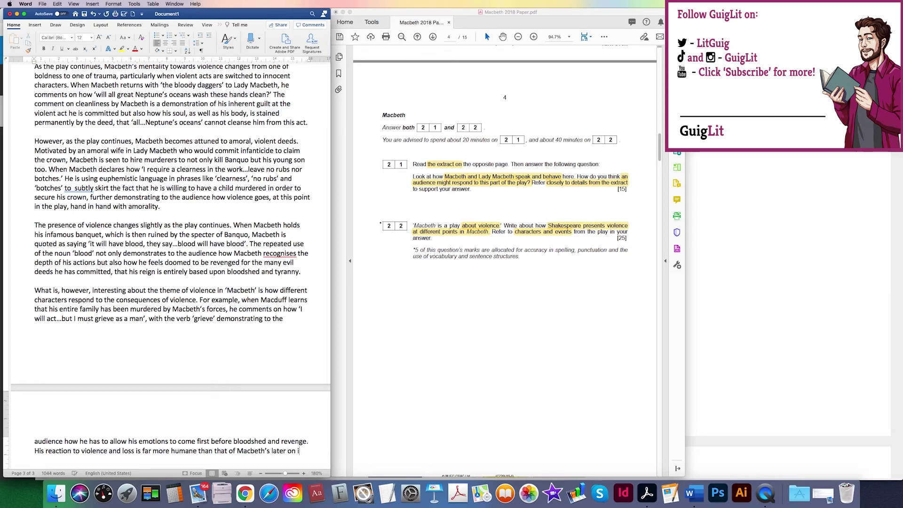
{"action": "type", "text": "n the play"}
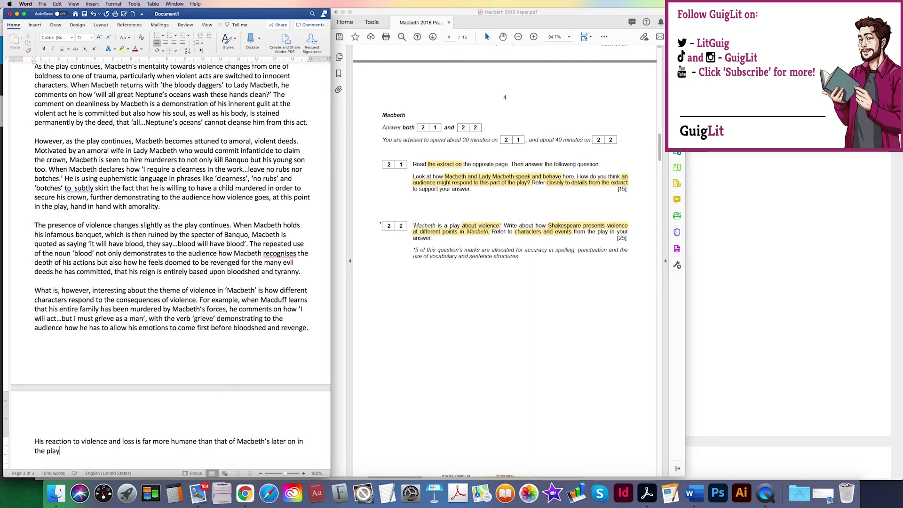
- Write "When Macbeth learns of Lady Macbeth's suicide in the final act he comments on how 'she should have died hereafter'."
{"action": "type", "text": ". When Macbeth learns of Lady Macbeth's sui"}
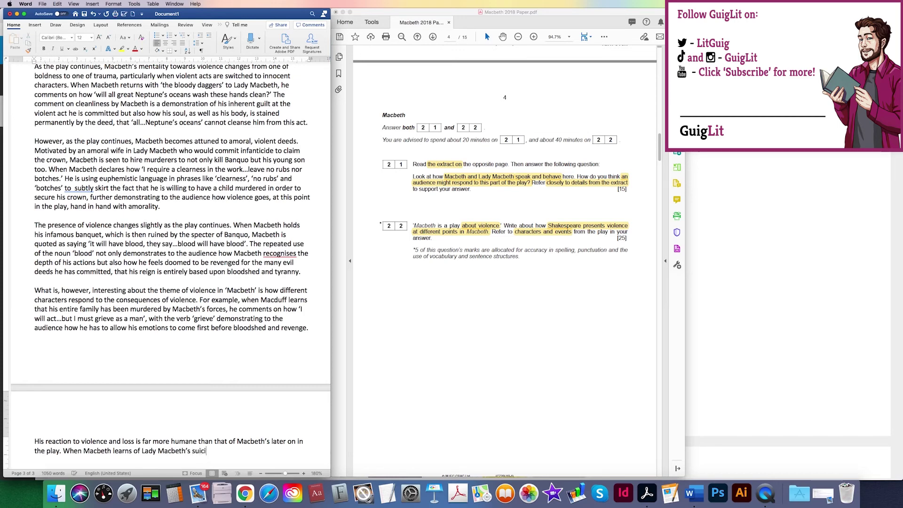
{"action": "type", "text": "cide in the final act"}
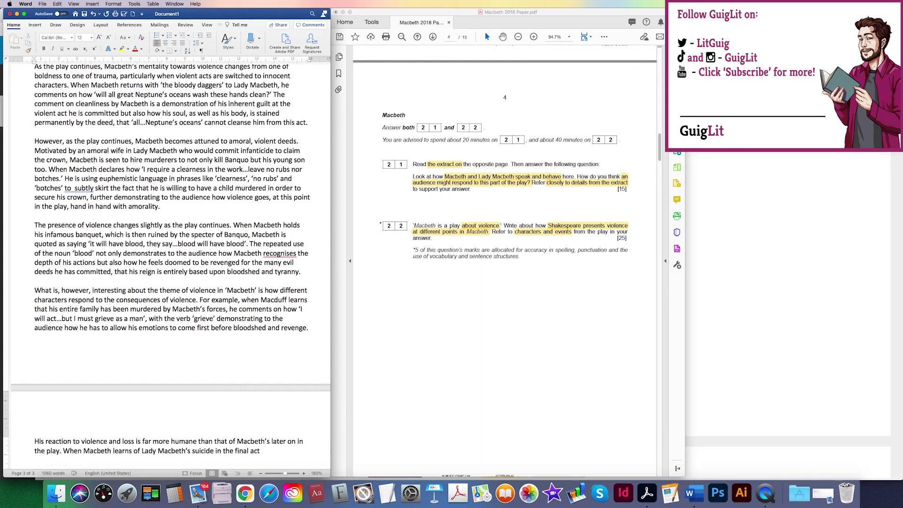
{"action": "type", "text": "he comment s"}
{"action": "type", "text": " on how 'she "}
{"action": "type", "text": "s"}
{"action": "type", "text": "hould have dien"}
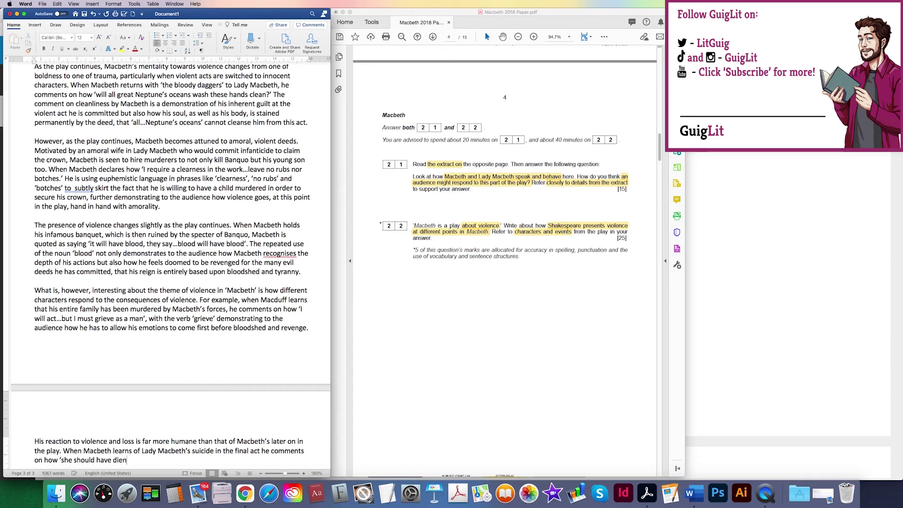
{"action": "type", "text": " hereafter"}
{"action": "type", "text": "'. "}
- Start the word analysis with "The use of the word 'hereafter' can imply that either she"
{"action": "type", "text": "The use of th"}
{"action": "type", "text": "e word 'hereaf"}
{"action": "type", "text": "ter' can impl"}
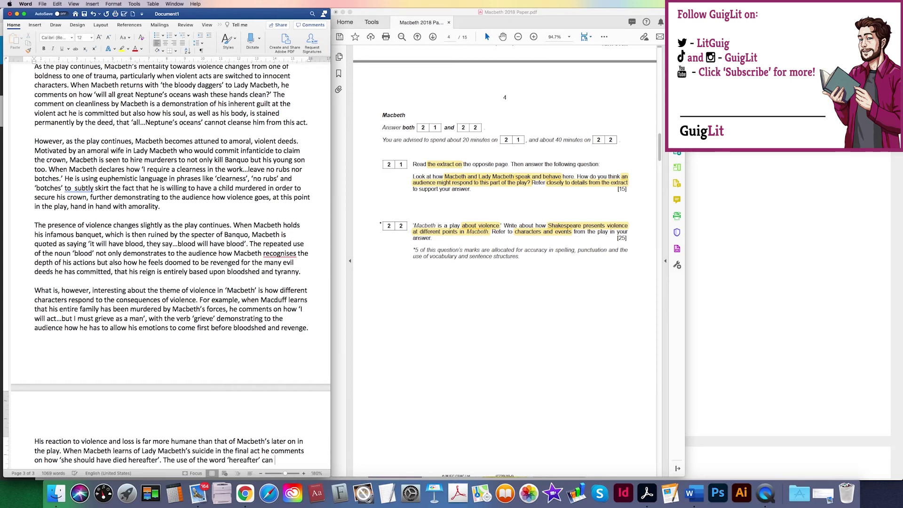
{"action": "type", "text": "y that either she "}
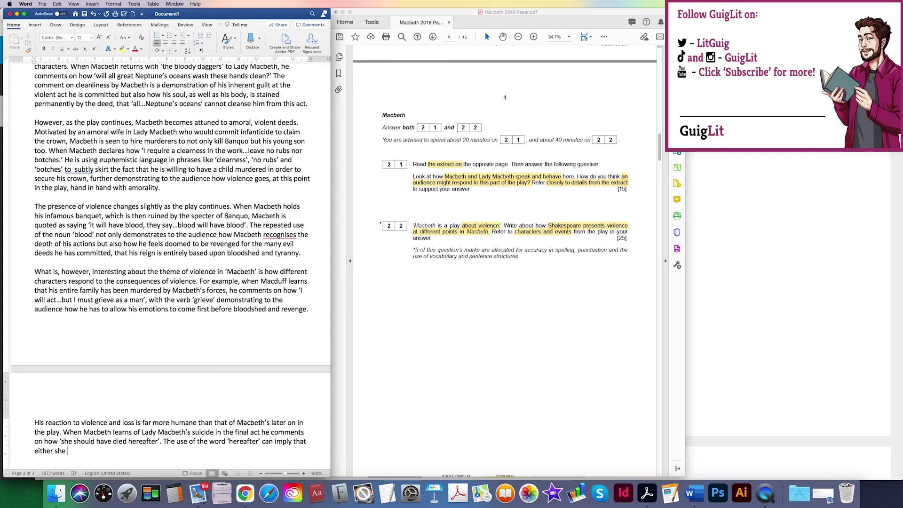
- Complete the sentence with "would die anyway or that she should have lived for a longer span of time." and begin "Either way, this"
{"action": "type", "text": "would die anyway or that she shou"}
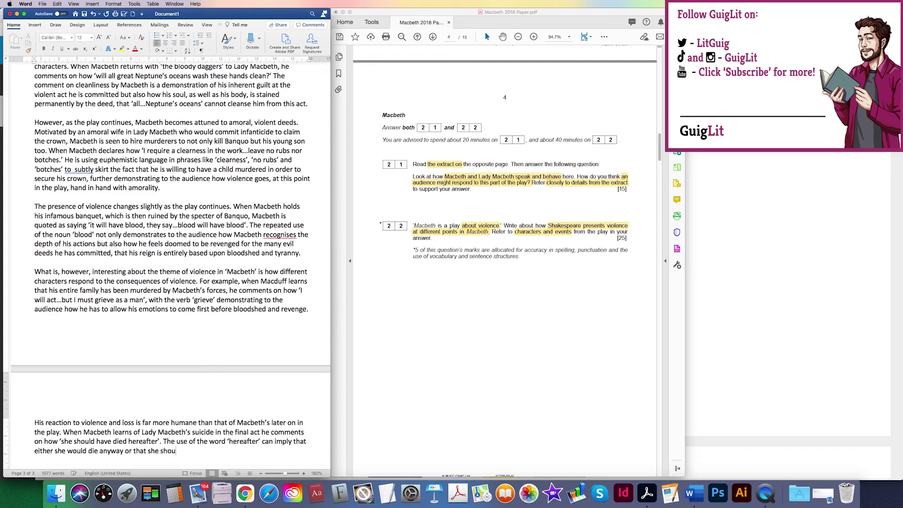
{"action": "type", "text": "ld have lived"}
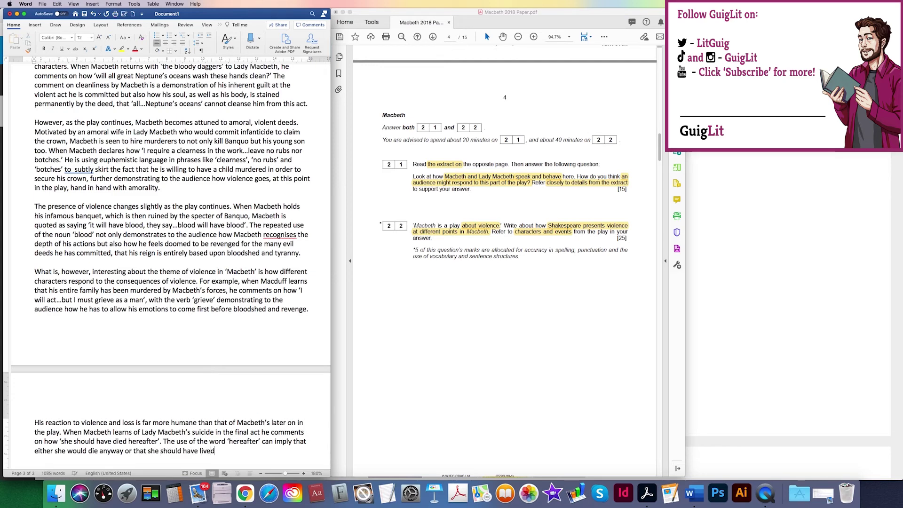
{"action": "type", "text": " for a longer span"}
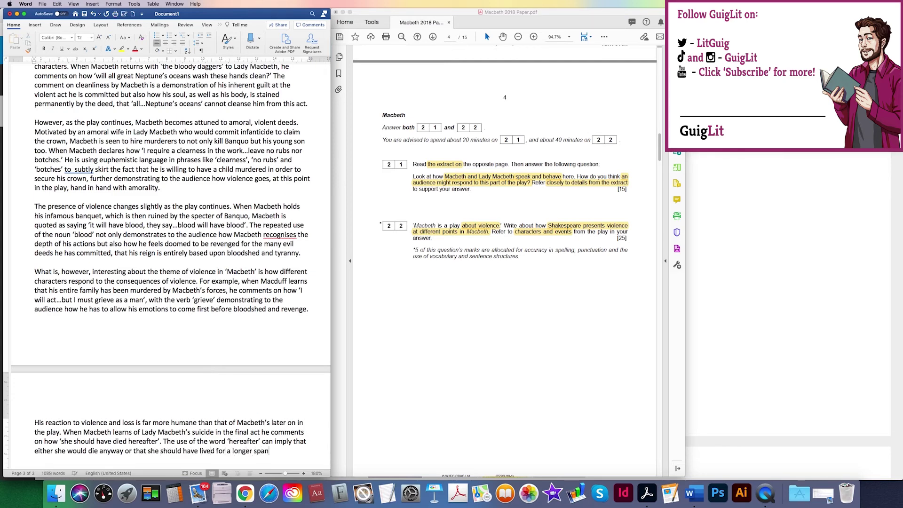
{"action": "type", "text": " of time. Either way, this sentime"}
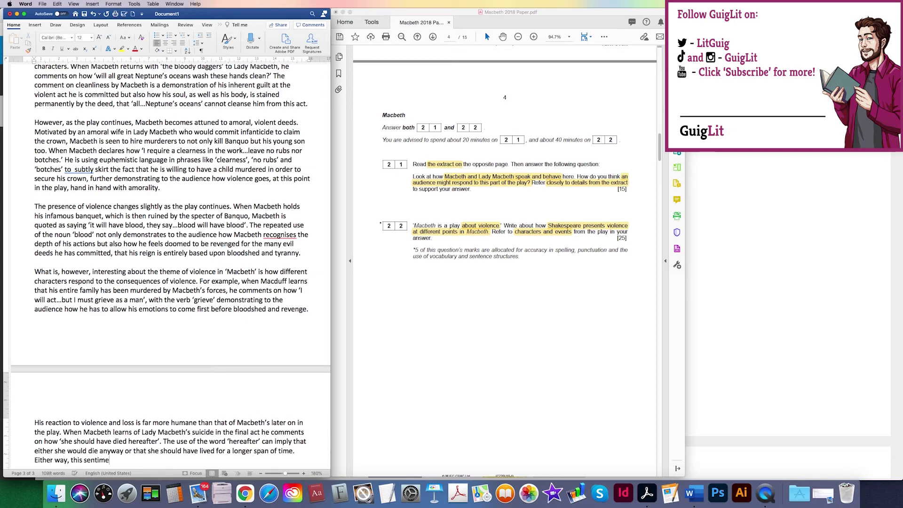
- Continue the sentence with "sentiment combined with the cold, impersonal pronoun of 'she'"
{"action": "type", "text": "nt combined with the "}
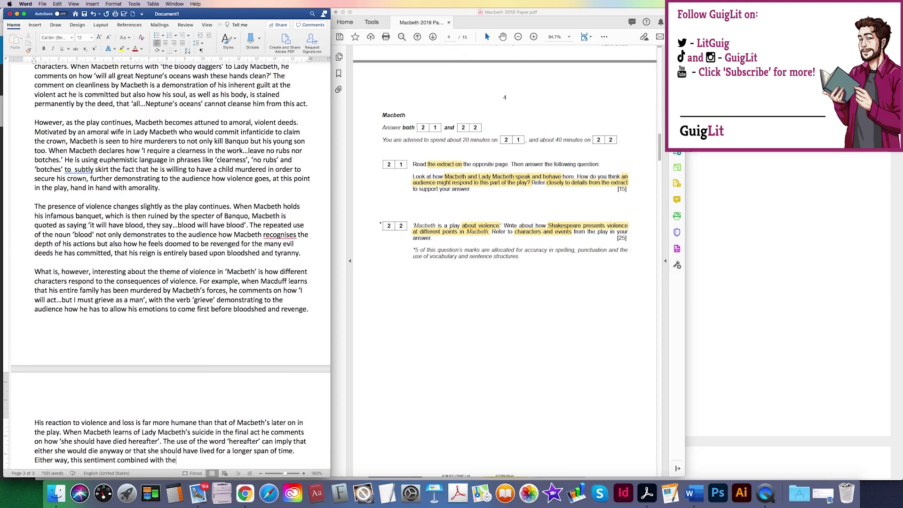
{"action": "type", "text": "cold, imperson"}
{"action": "type", "text": "al pronoun of "}
{"action": "type", "text": "'she'"}
{"action": "type", "text": " shows the "}
{"action": "type", "text": "w"}
{"action": "key", "text": "BackSpace"}
{"action": "key", "text": "BackSpace"}
{"action": "key", "text": "BackSpace"}
{"action": "key", "text": "BackSpace"}
{"action": "key", "text": "BackSpace"}
{"action": "key", "text": "BackSpace"}
{"action": "key", "text": "BackSpace"}
{"action": "key", "text": "BackSpace"}
{"action": "key", "text": "BackSpace"}
{"action": "key", "text": "BackSpace"}
- Finish the sentence with "reveals to the audience Macbeth's apathetic, indifferent feeling towards violence and loss when it concerns those closest to him."
{"action": "type", "text": "reveals to the auie"}
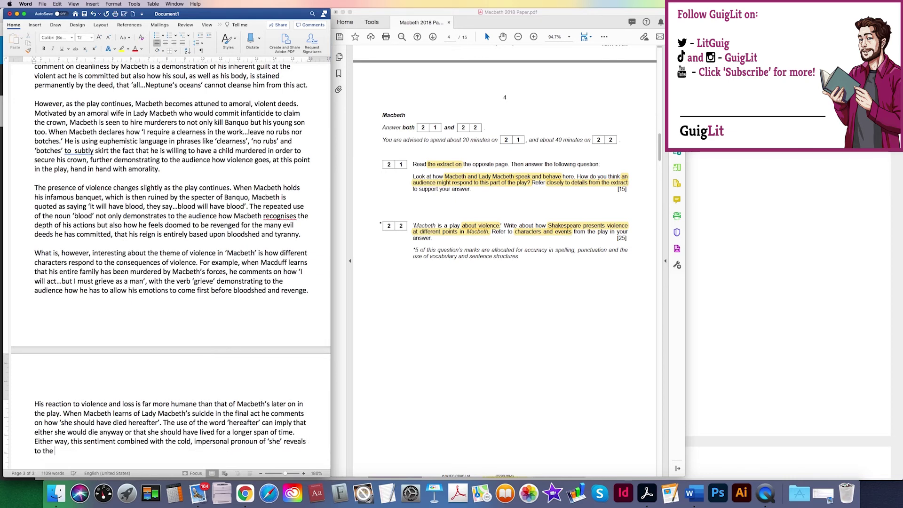
{"action": "key", "text": "BackSpace"}
{"action": "key", "text": "BackSpace"}
{"action": "type", "text": "dience Macbeth's"}
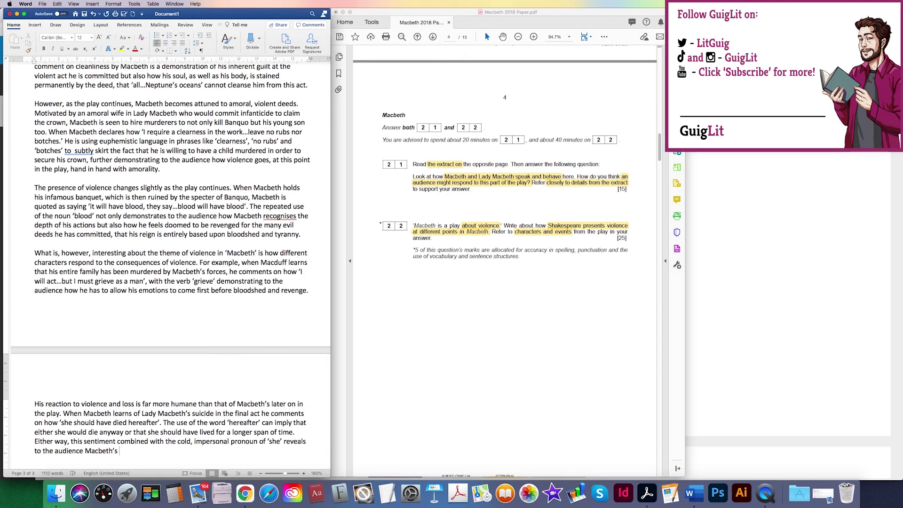
{"action": "type", "text": "apathetic , indifferent feeling towards"}
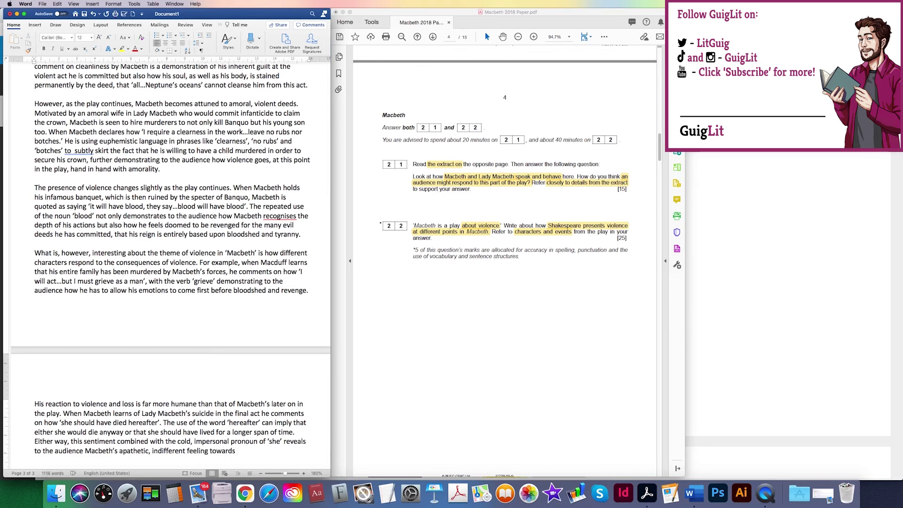
{"action": "type", "text": " violence and loss when it concerns "}
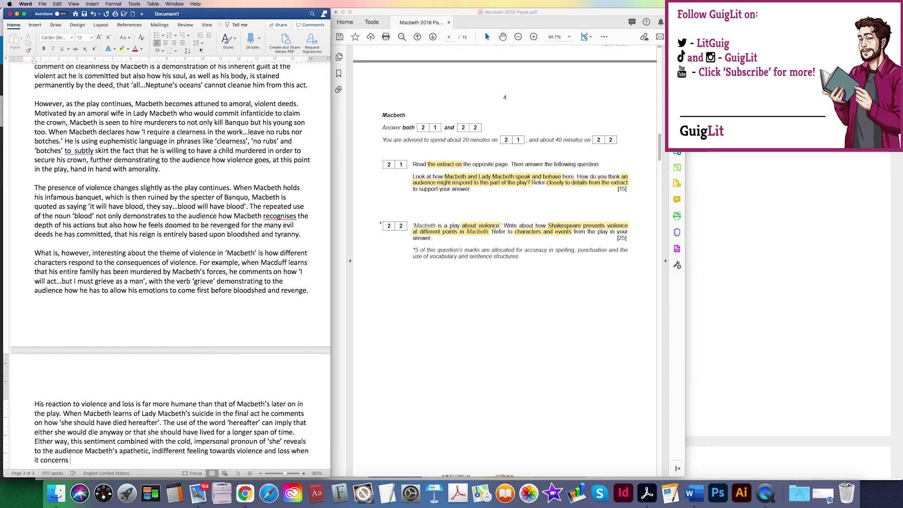
{"action": "type", "text": "those closest to him."}
- Correct the spacing of "to subtly" in the paragraph on amoral violence by accepting the suggested grammar fix
{"action": "right_click", "coordinate": [82, 152]}
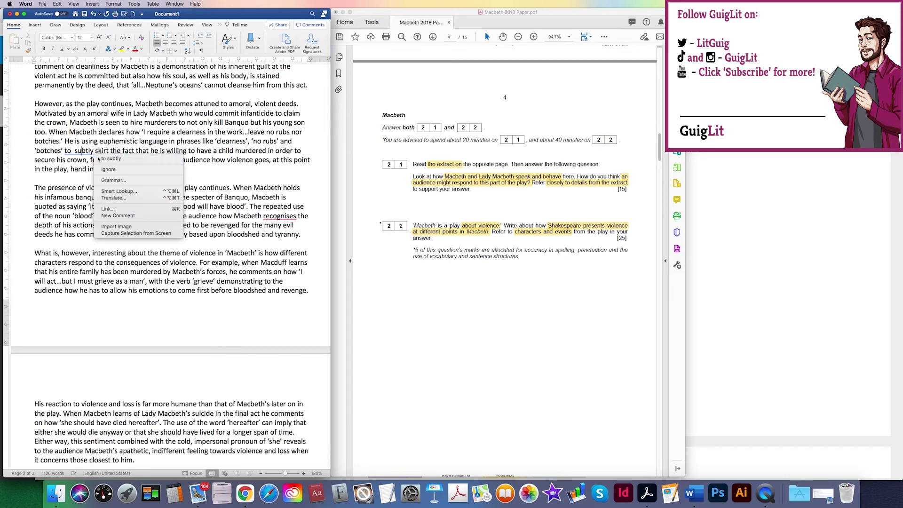
{"action": "left_click", "coordinate": [108, 158]}
- Check the remaining time on the Macbeth Test countdown behind the exam paper, and bring the paper back into view
{"action": "left_click", "coordinate": [343, 12]}
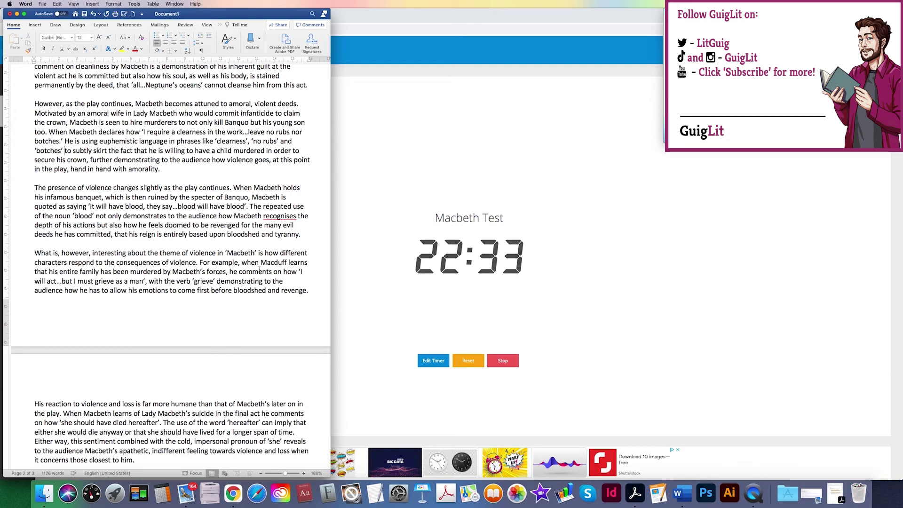
{"action": "scroll", "coordinate": [253, 245], "scroll_direction": "up", "scroll_amount": 5}
{"action": "scroll", "coordinate": [244, 236], "scroll_direction": "down", "scroll_amount": 7}
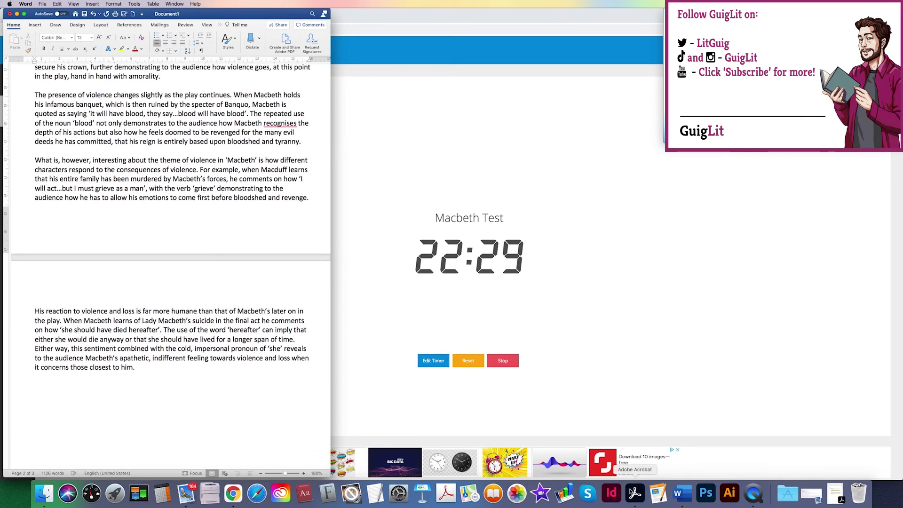
{"action": "left_click", "coordinate": [633, 493]}
- Start a new paragraph after the sentence ending "those closest to him."
{"action": "left_click", "coordinate": [151, 360]}
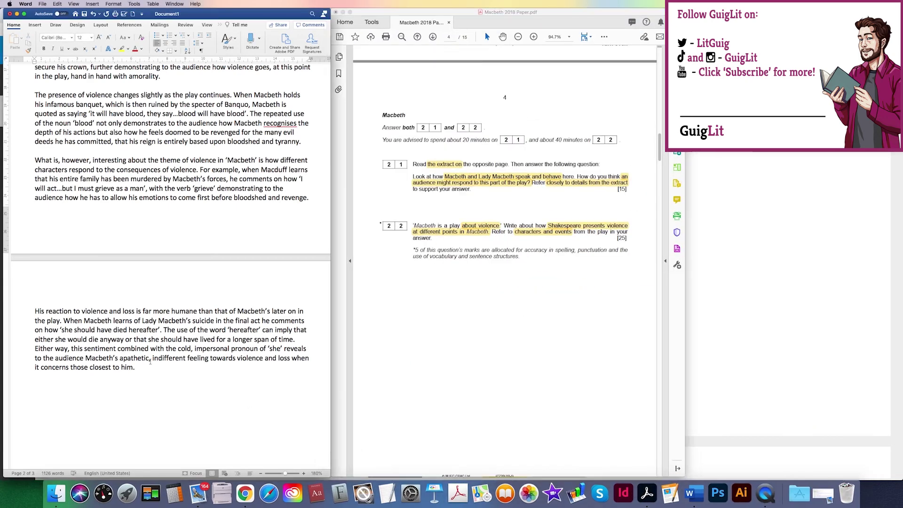
{"action": "left_click", "coordinate": [150, 364]}
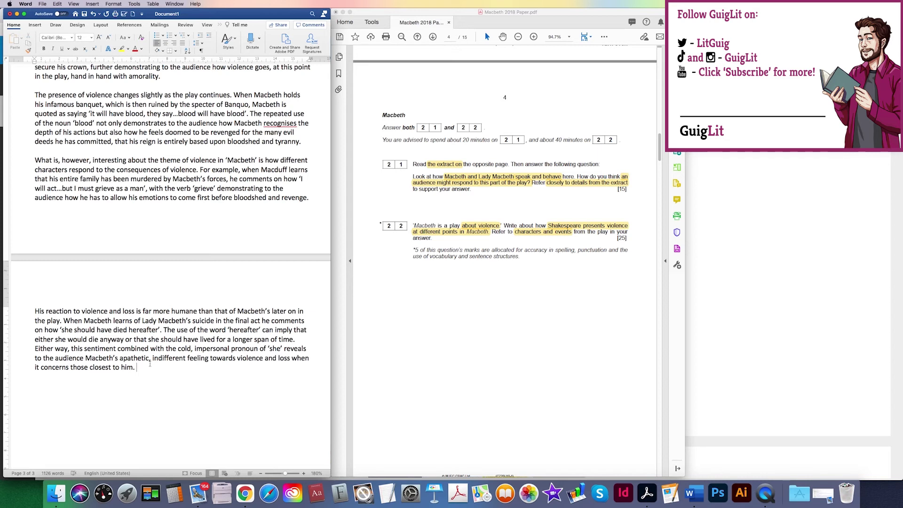
{"action": "key", "text": "Return"}
- Mark the plan point "4.3 & 5.5 – VIOLENCE AND GRIEF (MACDUFF & MACBETH/LADY MACBETH)" as finished in bold and return to the essay's end
{"action": "scroll", "coordinate": [126, 179], "scroll_direction": "left", "scroll_amount": 2}
{"action": "scroll", "coordinate": [126, 179], "scroll_direction": "up", "scroll_amount": 3}
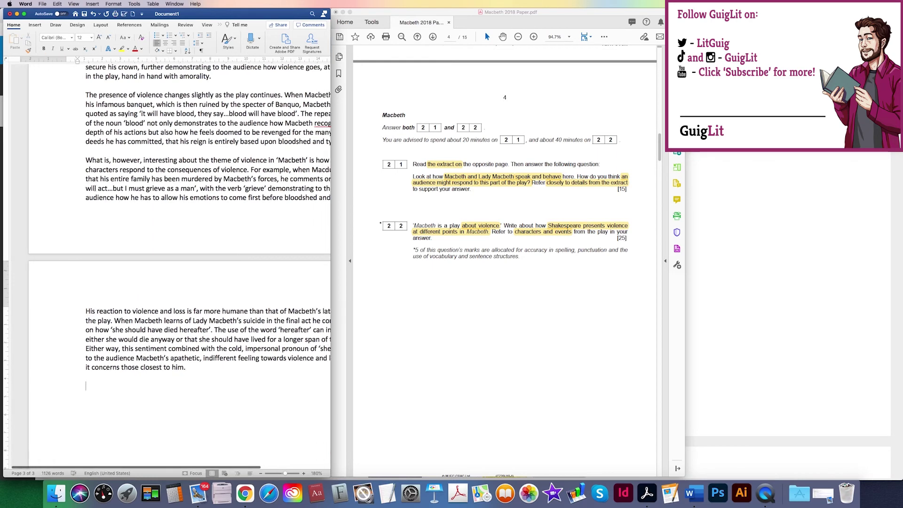
{"action": "scroll", "coordinate": [126, 178], "scroll_direction": "up", "scroll_amount": 20}
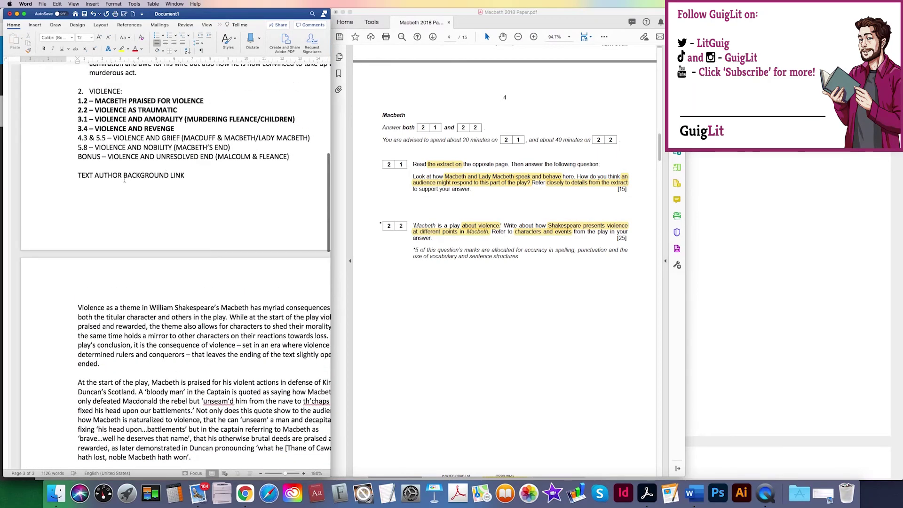
{"action": "left_click_drag", "start_coordinate": [313, 143], "coordinate": [89, 144]}
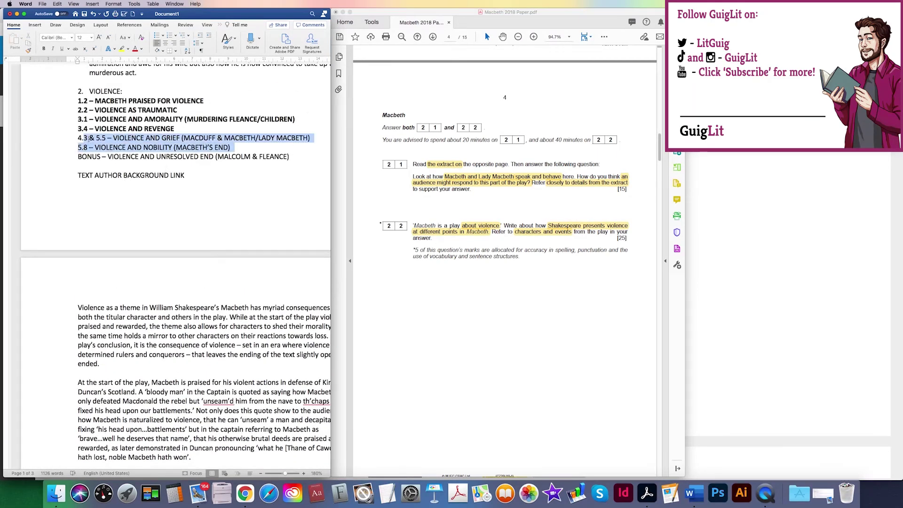
{"action": "left_click", "coordinate": [88, 138]}
{"action": "mouse_move", "coordinate": [316, 142]}
{"action": "left_mouse_down"}
{"action": "mouse_move", "coordinate": [84, 138]}
{"action": "mouse_move", "coordinate": [311, 140]}
{"action": "left_mouse_up"}
{"action": "left_click", "coordinate": [78, 138]}
{"action": "left_click", "coordinate": [46, 50]}
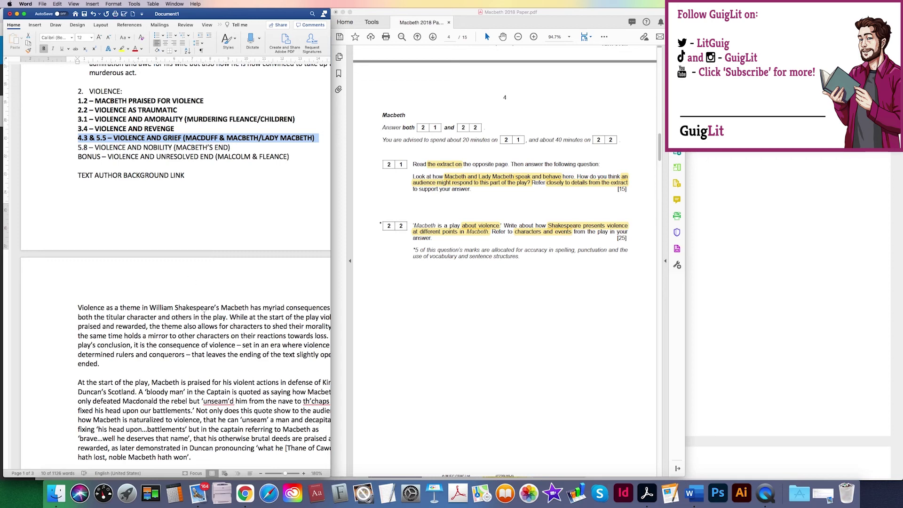
{"action": "scroll", "coordinate": [204, 313], "scroll_direction": "down", "scroll_amount": 4}
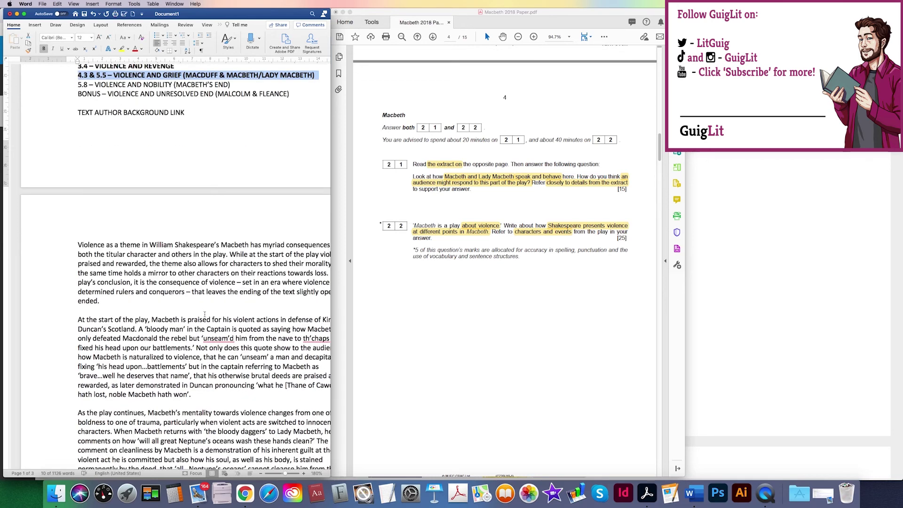
{"action": "scroll", "coordinate": [205, 314], "scroll_direction": "down", "scroll_amount": 20}
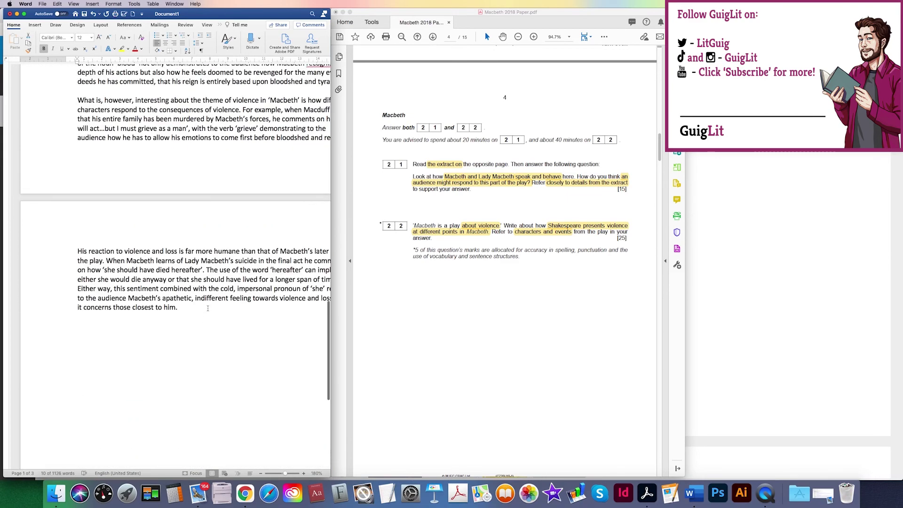
- Begin a new paragraph with "At the end of the play, Macbeth directly connects violence with his determination to"
{"action": "left_click", "coordinate": [207, 308]}
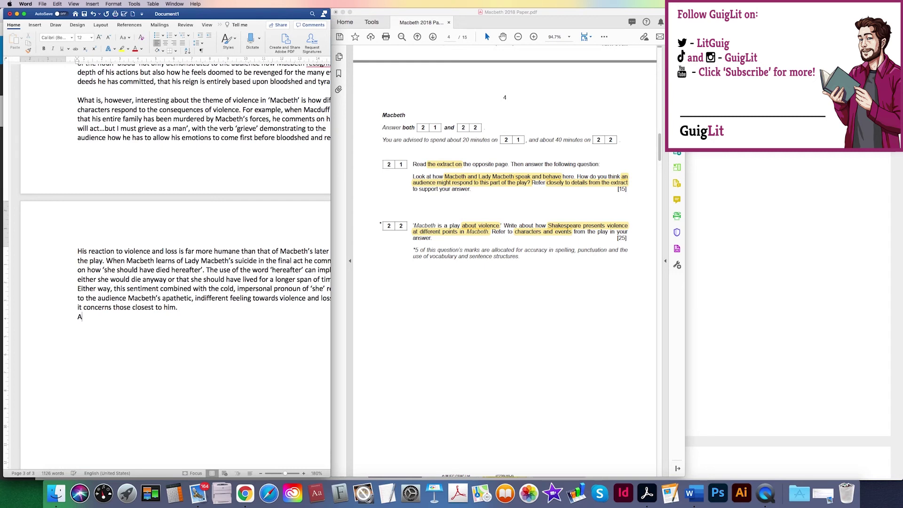
{"action": "key", "text": "BackSpace"}
{"action": "key", "text": "Return"}
{"action": "type", "text": "At"}
{"action": "type", "text": "T"}
{"action": "type", "text": " the end of the play, "}
{"action": "type", "text": "Macbeth is "}
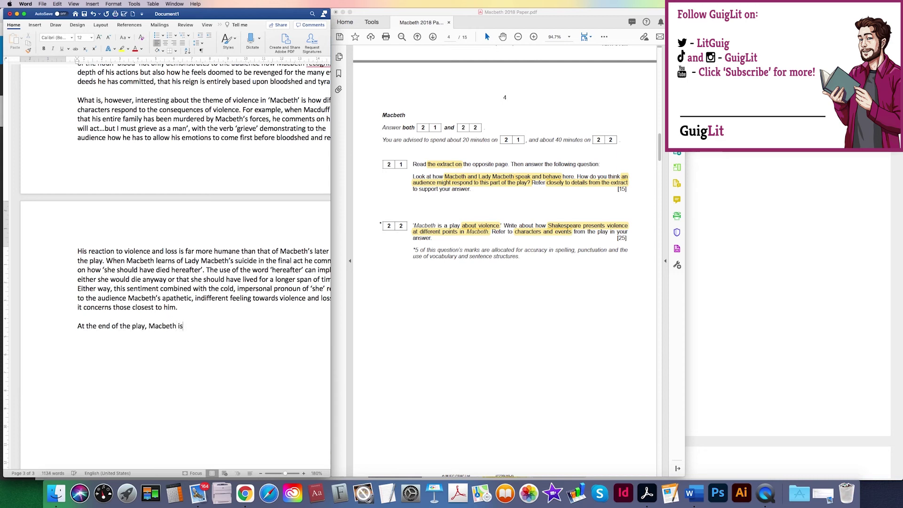
{"action": "type", "text": "directly connects violence with his determinatio"}
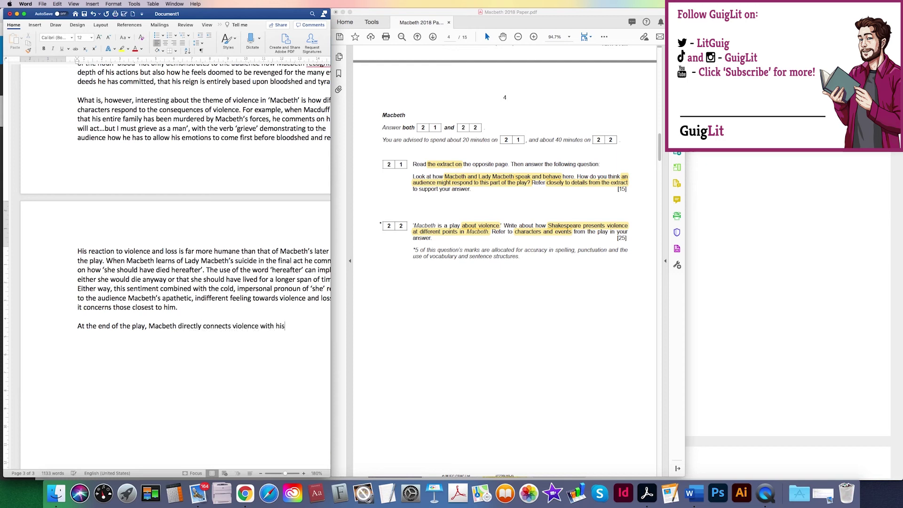
{"action": "type", "text": "n to"}
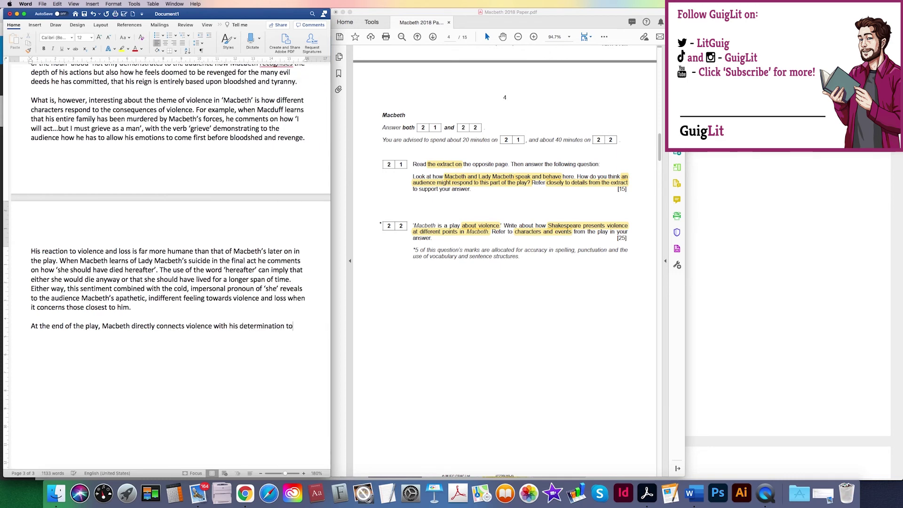
- Complete the paragraph's opening sentence with "hold on to being King of Scotland."
{"action": "type", "text": " hold on a"}
{"action": "key", "text": "BackSpace"}
{"action": "type", "text": "to being kin"}
{"action": "key", "text": "BackSpace"}
{"action": "key", "text": "BackSpace"}
{"action": "key", "text": "BackSpace"}
{"action": "type", "text": "King oFF"}
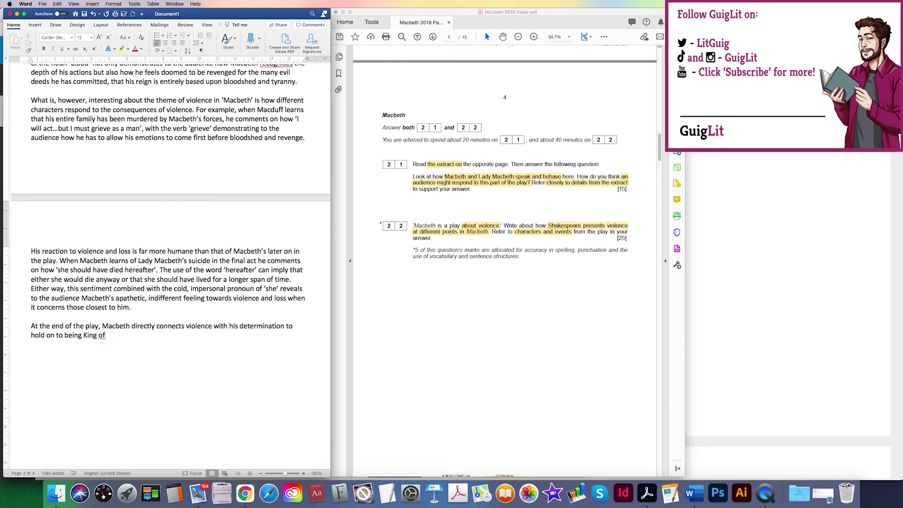
{"action": "type", "text": " Scorla"}
{"action": "type", "text": "land"}
- Add the quotation sentence opening "He realizes how 'they [the witches] have tied me bear-like to a stake'"
{"action": "type", "text": "He realizes how"}
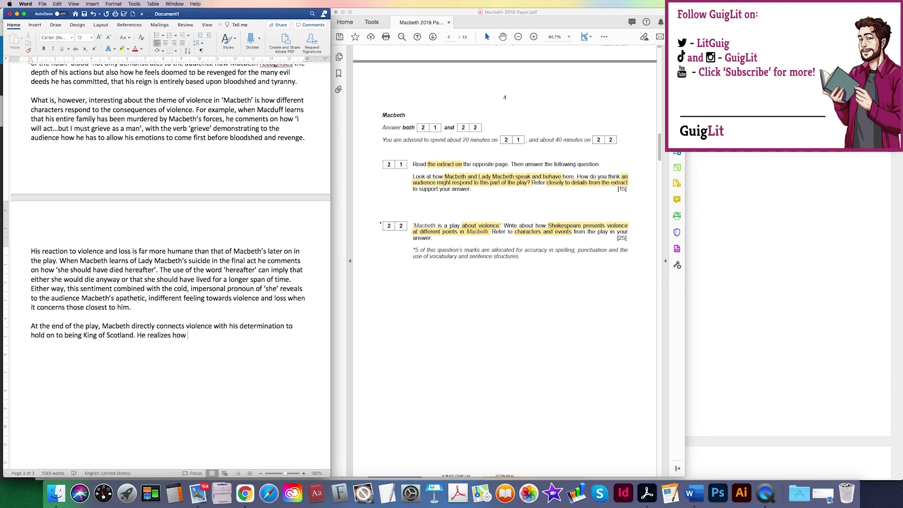
{"action": "type", "text": " 'they [the wit"}
{"action": "key", "text": "BackSpace"}
{"action": "key", "text": "BackSpace"}
{"action": "type", "text": "itches] h"}
{"action": "key", "text": "BackSpace"}
{"action": "type", "text": "have tied me bear0"}
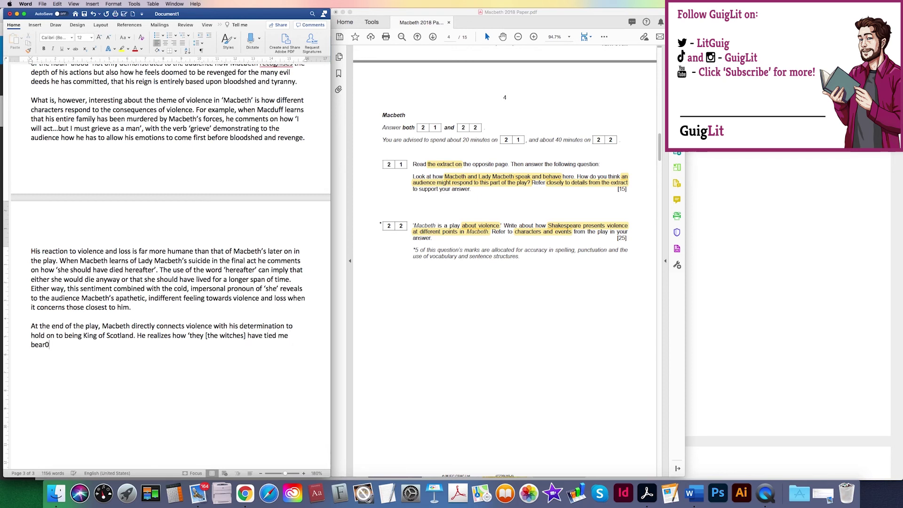
{"action": "key", "text": "BackSpace"}
{"action": "type", "text": "-like to a sta"}
{"action": "type", "text": "ke"}
{"action": "type", "text": "',"}
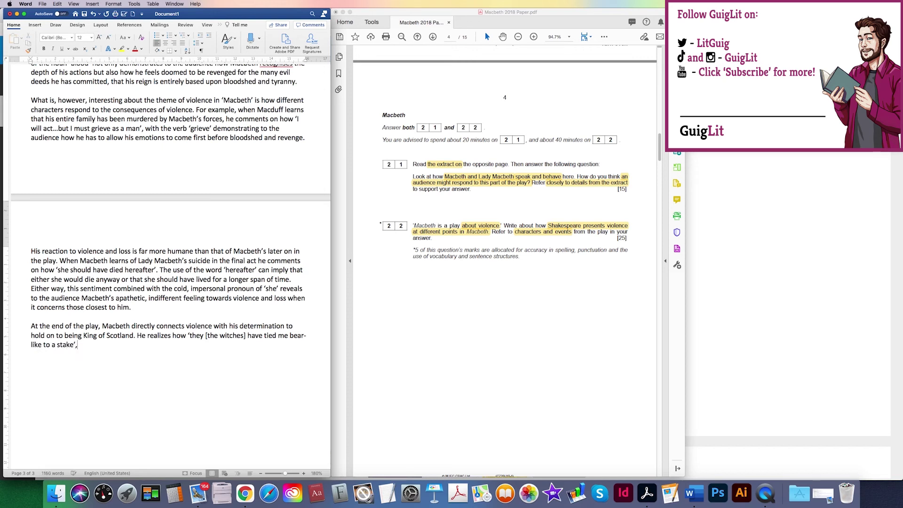
- Continue the sentence after the stake quotation with "yet 'he must fight the course', that he has to"
{"action": "type", "text": " that"}
{"action": "key", "text": "BackSpace"}
{"action": "key", "text": "BackSpace"}
{"action": "key", "text": "BackSpace"}
{"action": "type", "text": "yet 'he must figh"}
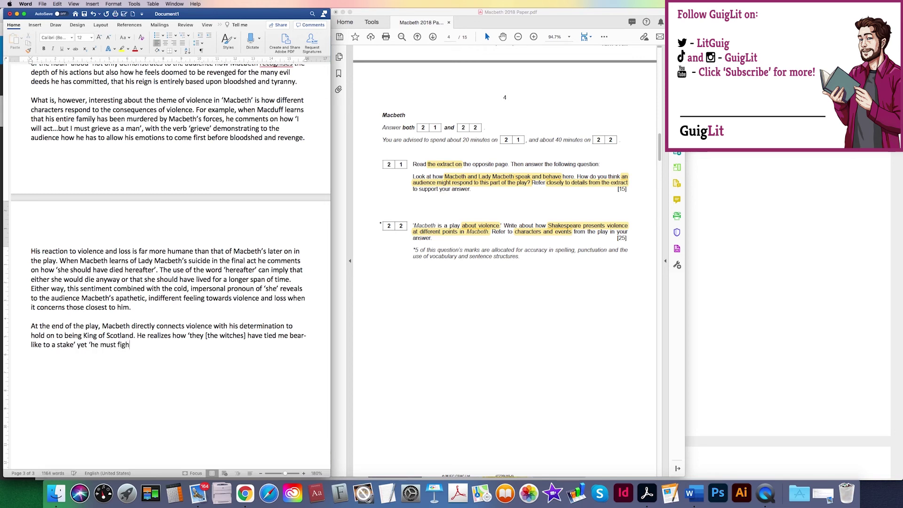
{"action": "type", "text": "t the course', "}
{"action": "type", "text": "a"}
{"action": "type", "text": ", that he has to"}
{"action": "type", "text": " cont"}
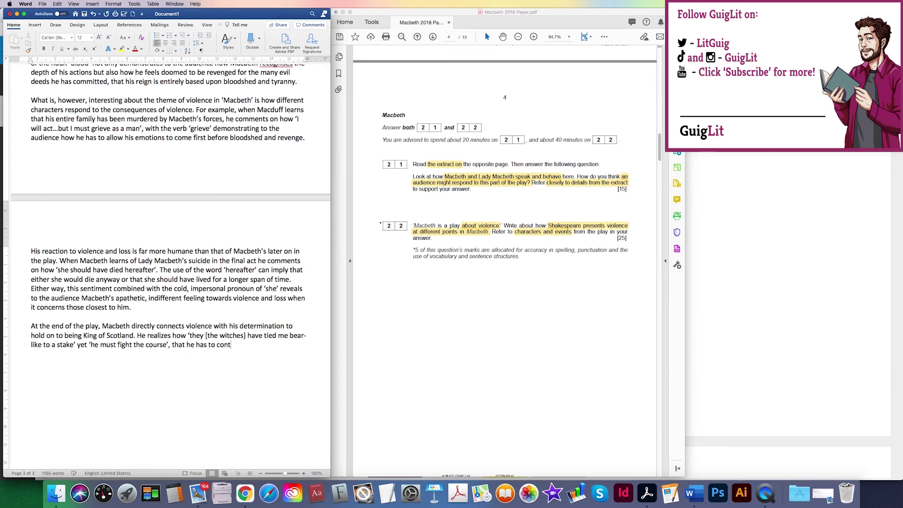
- Word the clause after "that he has to" as "continue to fight as he always has and go out as a noble warrior,"
{"action": "type", "text": "inue and ensure that he"}
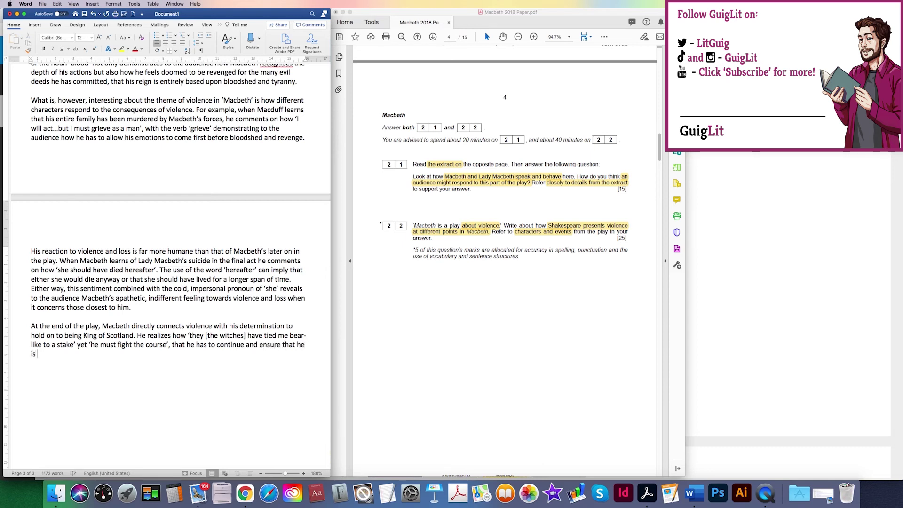
{"action": "key", "text": "BackSpace"}
{"action": "key", "text": "BackSpace"}
{"action": "key", "text": "BackSpace"}
{"action": "key", "text": "BackSpace"}
{"action": "key", "text": "BackSpace"}
{"action": "key", "text": "BackSpace"}
{"action": "key", "text": "BackSpace"}
{"action": "key", "text": "BackSpace"}
{"action": "key", "text": "BackSpace"}
{"action": "key", "text": "BackSpace"}
{"action": "key", "text": "BackSpace"}
{"action": "key", "text": "BackSpace"}
{"action": "key", "text": "BackSpace"}
{"action": "key", "text": "BackSpace"}
{"action": "key", "text": "BackSpace"}
{"action": "key", "text": "BackSpace"}
{"action": "key", "text": "BackSpace"}
{"action": "key", "text": "BackSpace"}
{"action": "key", "text": "BackSpace"}
{"action": "key", "text": "BackSpace"}
{"action": "type", "text": "to fight as he "}
{"action": "type", "text": "always h"}
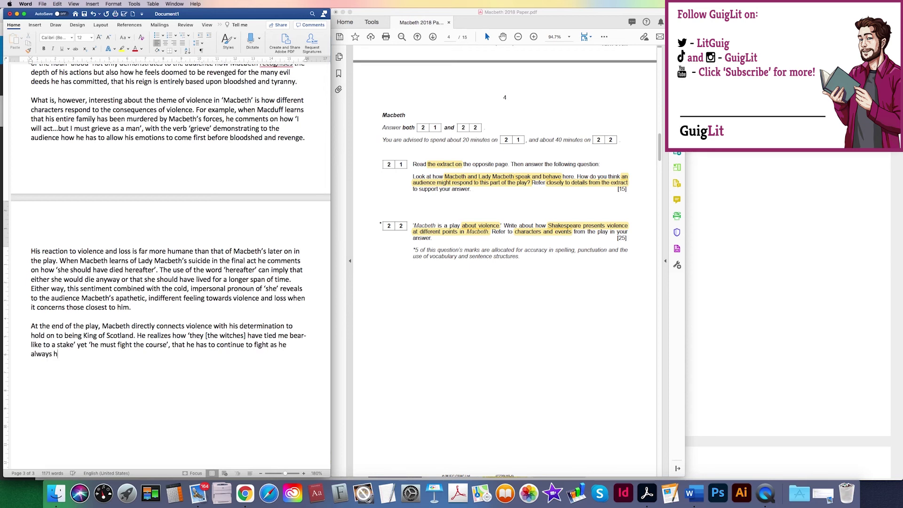
{"action": "type", "text": "as and go out as a noble warrior,"}
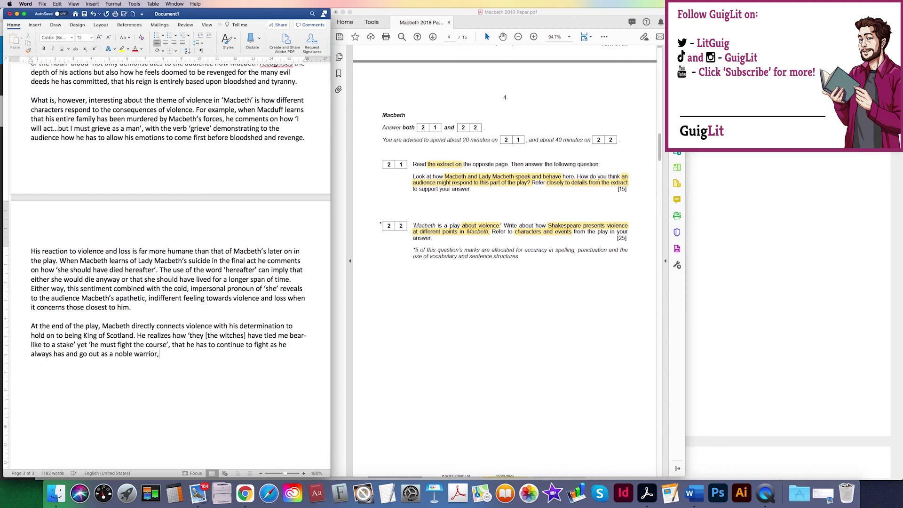
- Add the contrast "when he is already considered a 'butcher' by Malcolm" to the noble warrior sentence
{"action": "type", "text": " when he is a"}
{"action": "type", "text": "lready cons"}
{"action": "key", "text": "BackSpace"}
{"action": "type", "text": "ready conside"}
{"action": "type", "text": "red "}
{"action": "type", "text": "a 'butcher' by ma"}
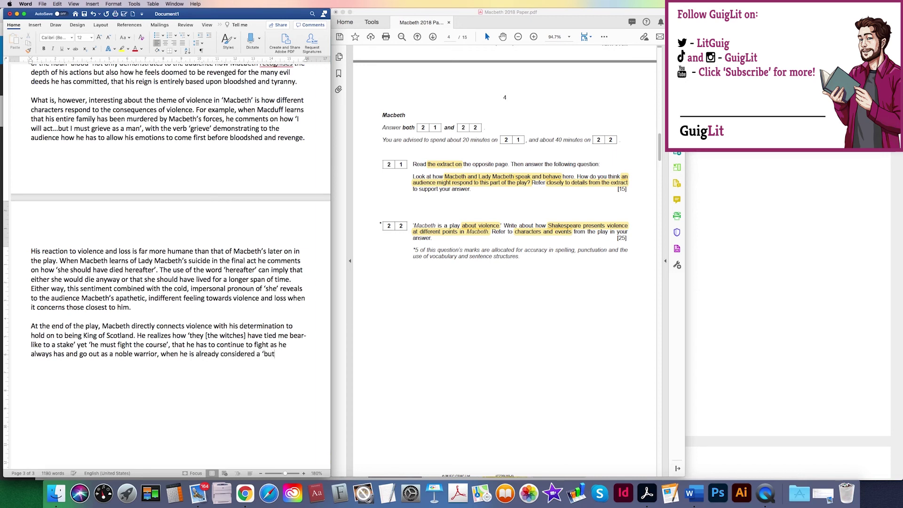
{"action": "key", "text": "BackSpace"}
{"action": "key", "text": "BackSpace"}
{"action": "type", "text": "Maco"}
{"action": "key", "text": "BackSpace"}
{"action": "key", "text": "BackSpace"}
{"action": "type", "text": "lc"}
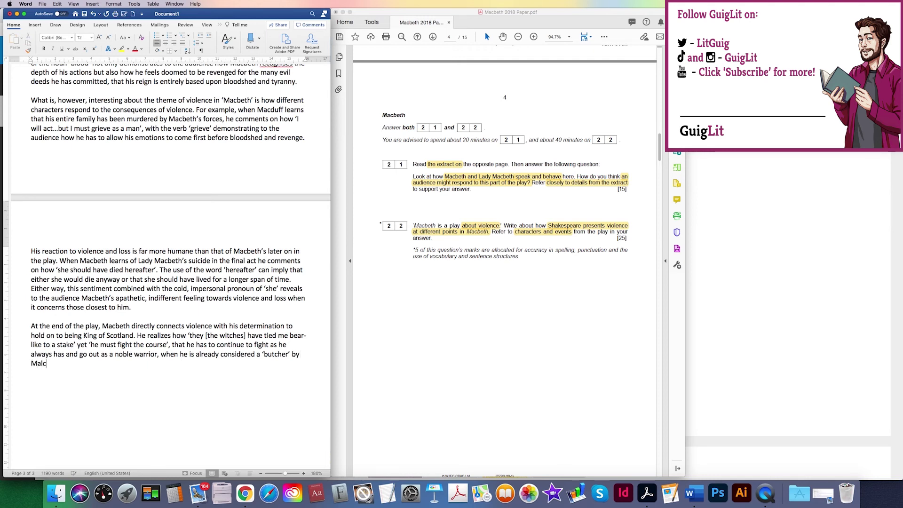
- Start the next sentence with "Macbeth's final lines of 'cursed be he that cries 'hold, enough''"
{"action": "type", "text": "olm. Macbeth's final lines of ‘"}
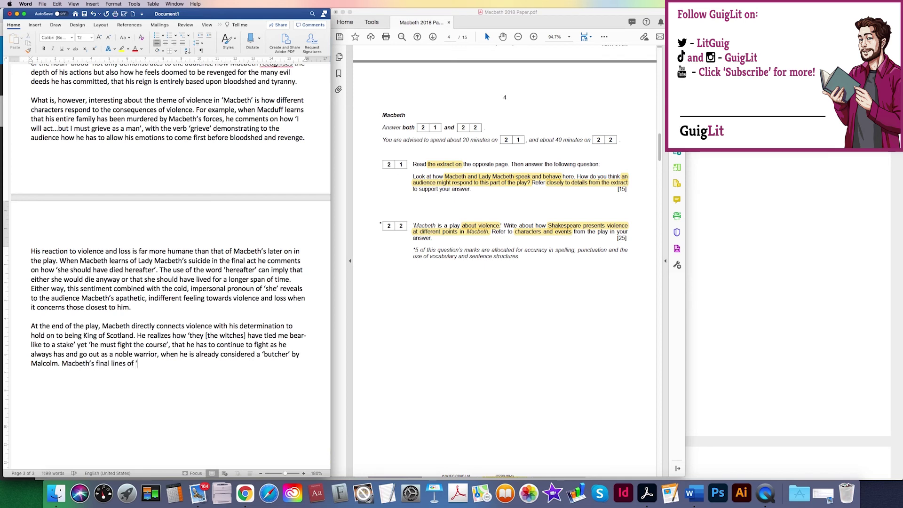
{"action": "type", "text": "'cursed be he that cries 'hold;"}
{"action": "key", "text": "BackSpace"}
{"action": "type", "text": ", en"}
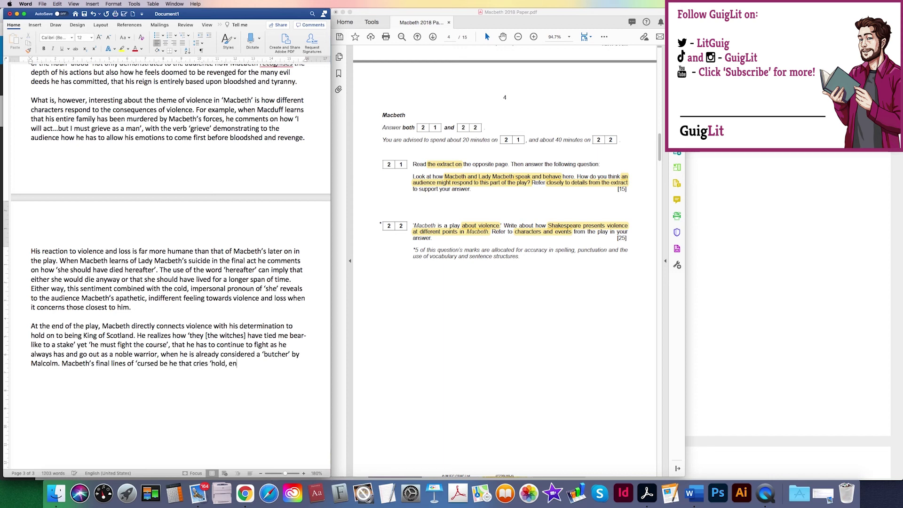
{"action": "type", "text": "ough''"}
- Continue with "showcase how the character's entire mindset is focused on violence and fighting to the brutal, bitter end"
{"action": "type", "text": "showcase how "}
{"action": "type", "text": "the character's e"}
{"action": "type", "text": "ntire mindset "}
{"action": "type", "text": "is focussed"}
{"action": "key", "text": "BackSpace"}
{"action": "key", "text": "BackSpace"}
{"action": "key", "text": "BackSpace"}
{"action": "key", "text": "BackSpace"}
{"action": "type", "text": "sed on violence and fighting to the br"}
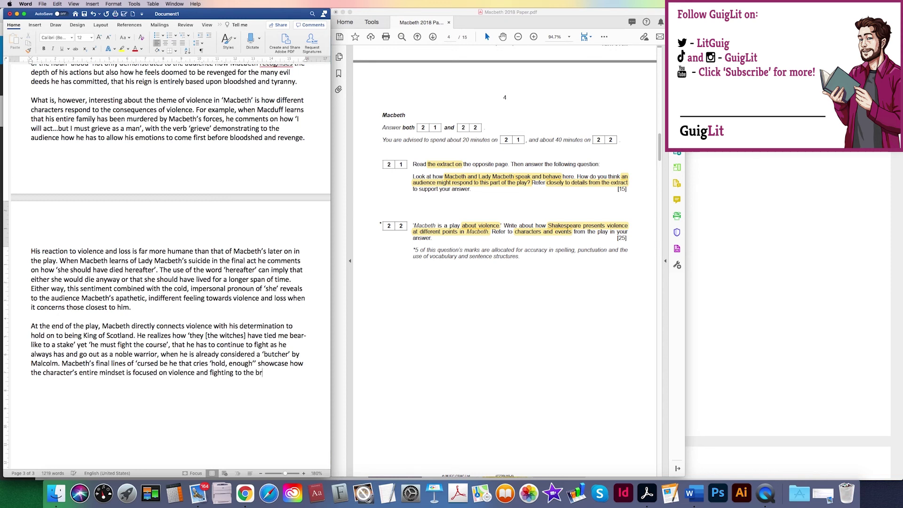
{"action": "type", "text": "utal, bitter end"}
- End the sentence on Macbeth's final lines with the quotation "– til 'the flesh be hack'd from my bones.'"
{"action": "type", "text": " - til 'the fles"}
{"action": "type", "text": "h b"}
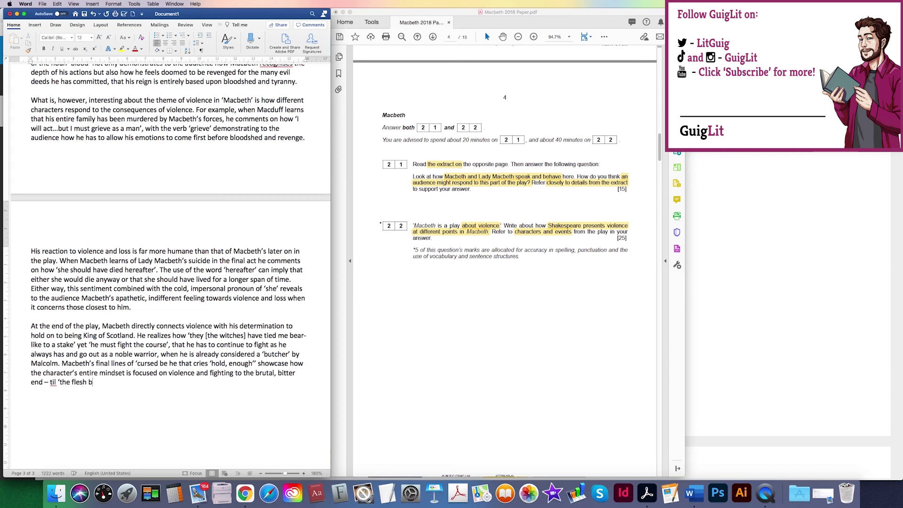
{"action": "type", "text": "e hack'd from my bones'"}
- Correct "til" to "until" before the flesh quotation and return to the end of the sentence
{"action": "right_click", "coordinate": [55, 382]}
{"action": "key", "text": "Escape"}
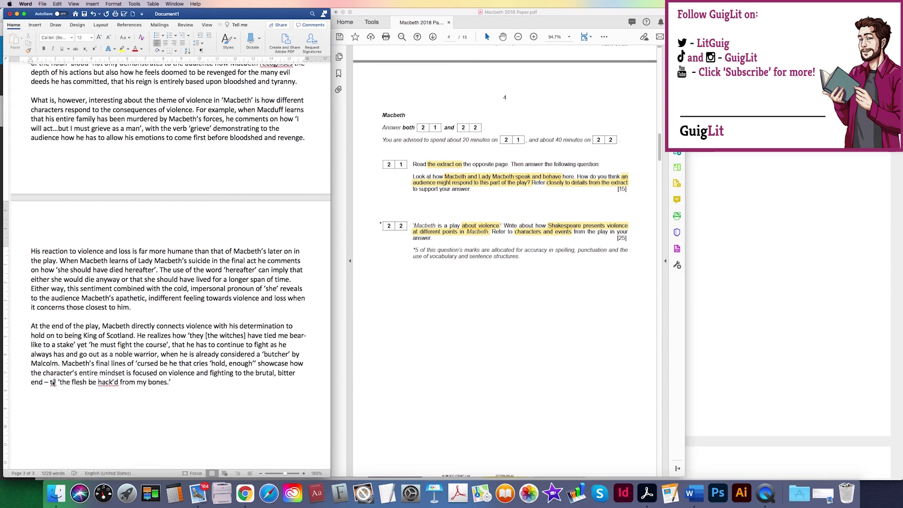
{"action": "left_click", "coordinate": [51, 382]}
{"action": "type", "text": "un"}
{"action": "left_click", "coordinate": [191, 382]}
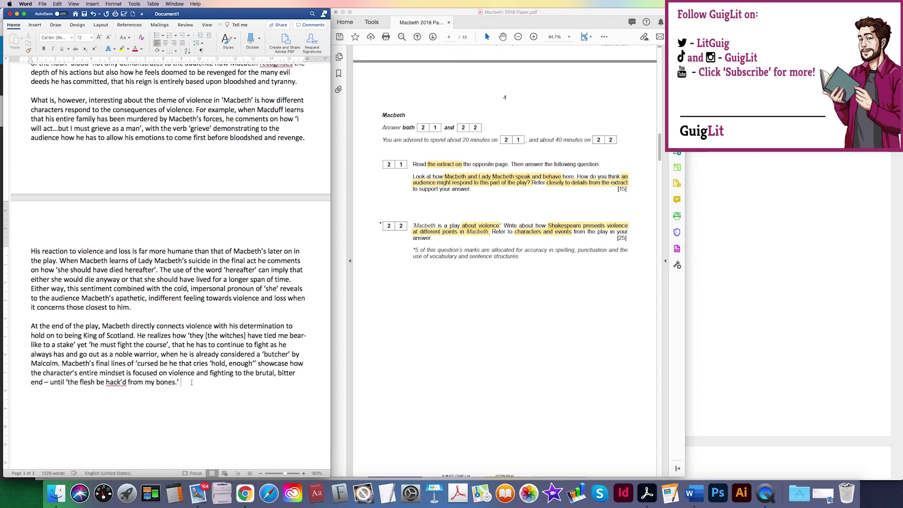
- Check the remaining time on the Macbeth Test countdown behind the exam paper, and return to the essay's end
{"action": "left_click", "coordinate": [343, 13]}
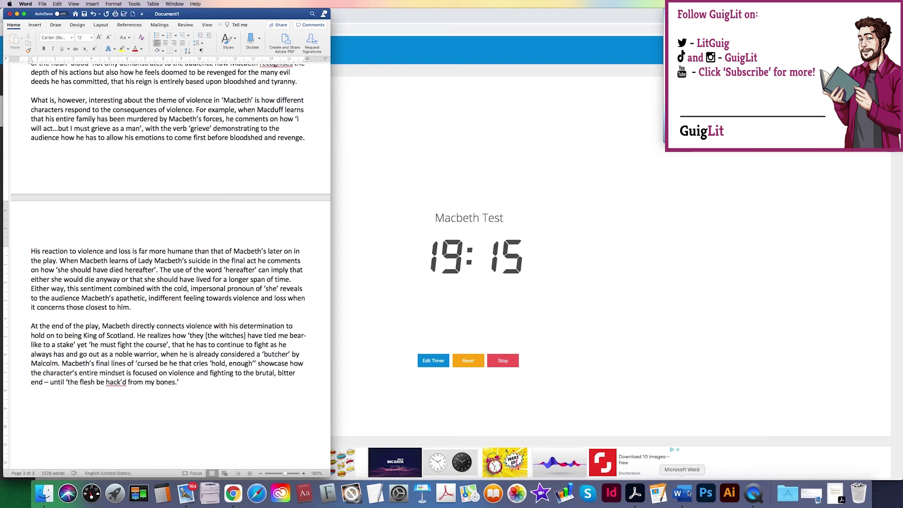
{"action": "left_click", "coordinate": [635, 494]}
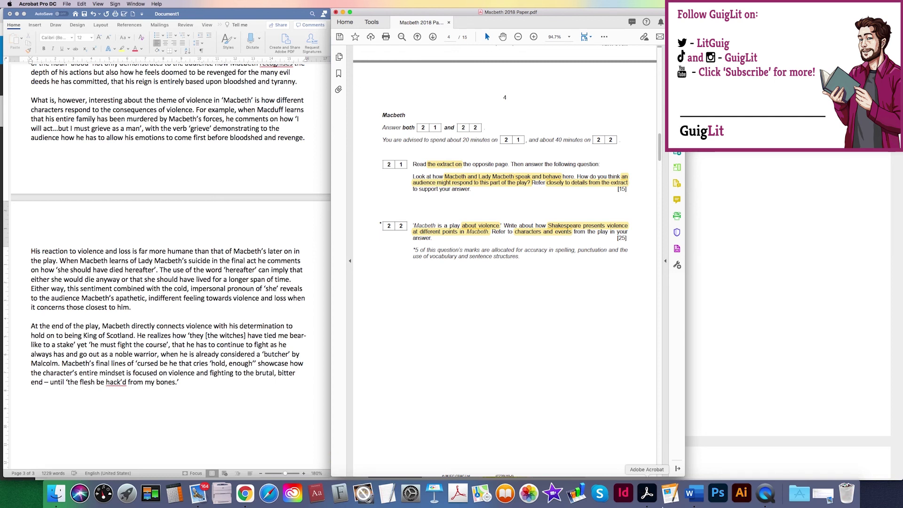
{"action": "left_click", "coordinate": [212, 380]}
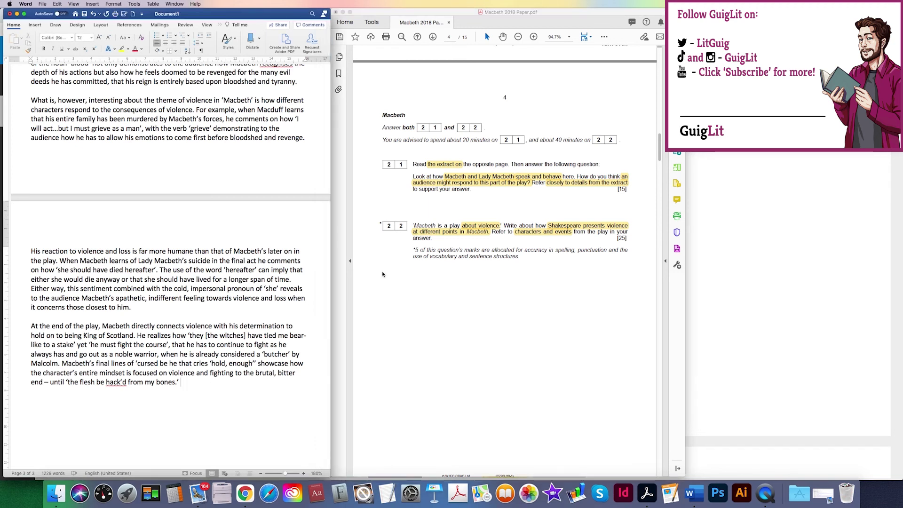
- Add a further point opening "As well as this, the fact that Malcolm is made King of Scotland at the play's conclusion"
{"action": "type", "text": "As well as this, the"}
{"action": "type", "text": "fact that mal"}
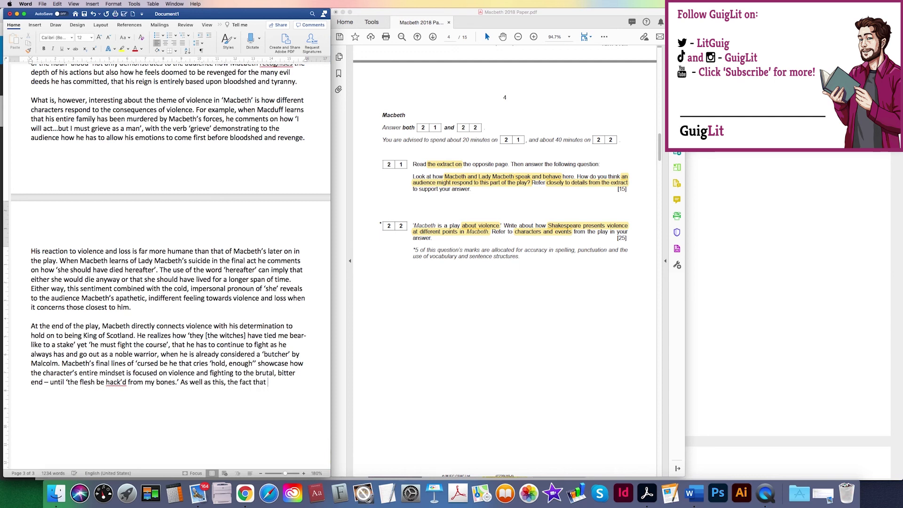
{"action": "key", "text": "BackSpace"}
{"action": "key", "text": "BackSpace"}
{"action": "key", "text": "BackSpace"}
{"action": "type", "text": "Malcolm is made King of Scot"}
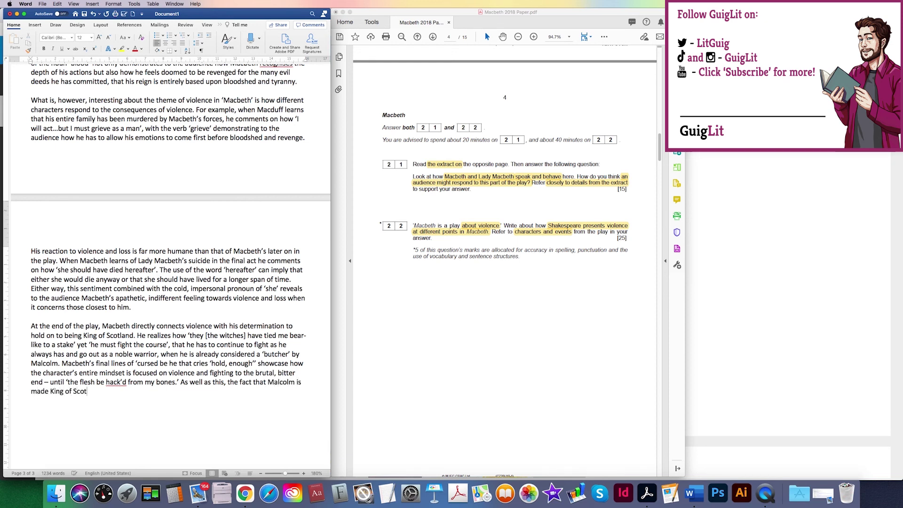
{"action": "type", "text": "land at the play's conclusion"}
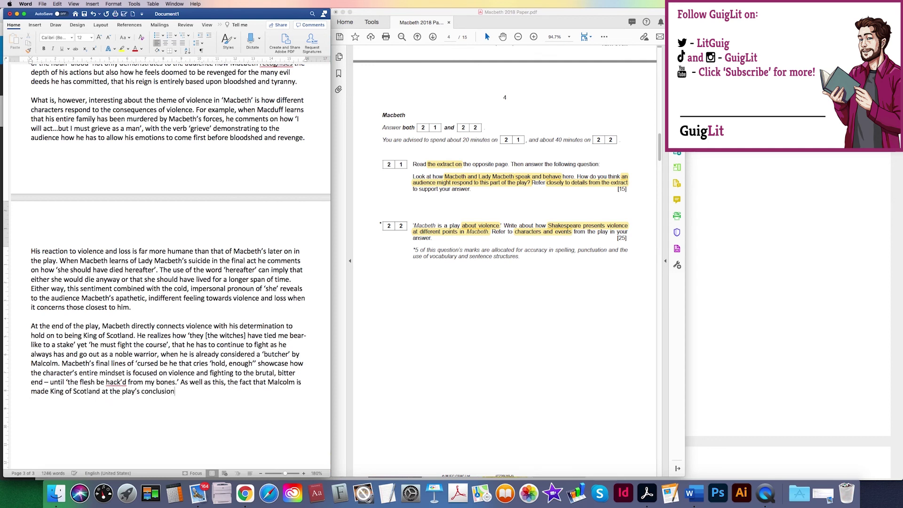
- Continue the point about Malcolm with "while Fleance still lives and has a rightful claim to the throne"
{"action": "type", "text": " whileFleance still lives "}
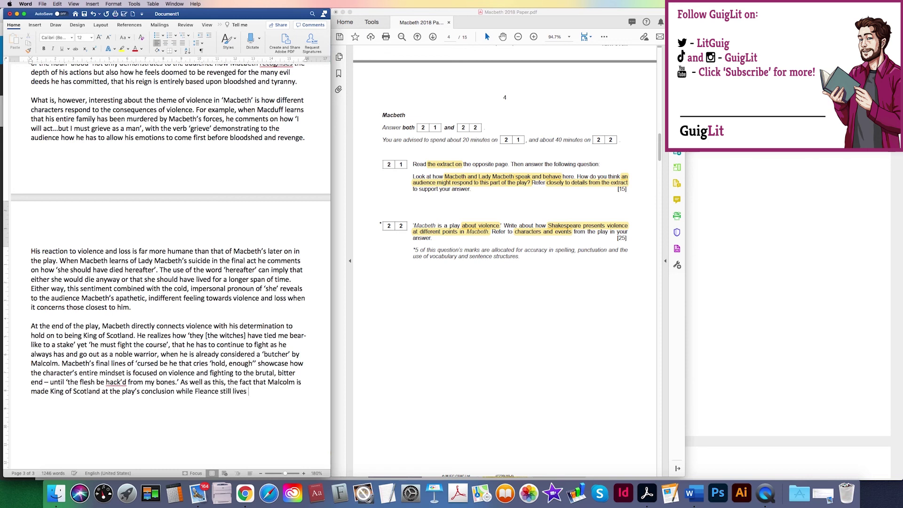
{"action": "type", "text": "and has a rightful claim to the "}
{"action": "type", "text": "thron"}
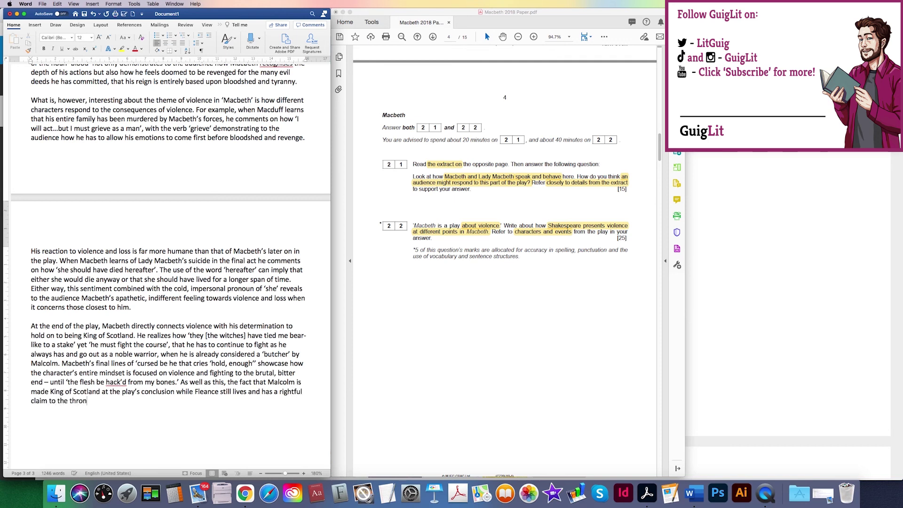
- Finish the sentence with "demonstrates how acts committed in the name of violence leave the play to be open ended in its conclusion." and start a paragraph
{"action": "type", "text": "e demonstrates how acts commingtted in"}
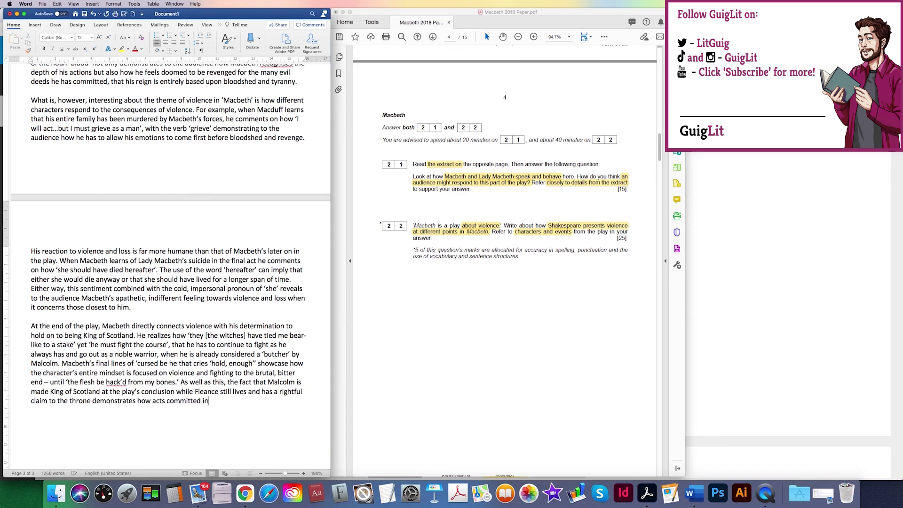
{"action": "type", "text": " the name of violence leave the play to be"}
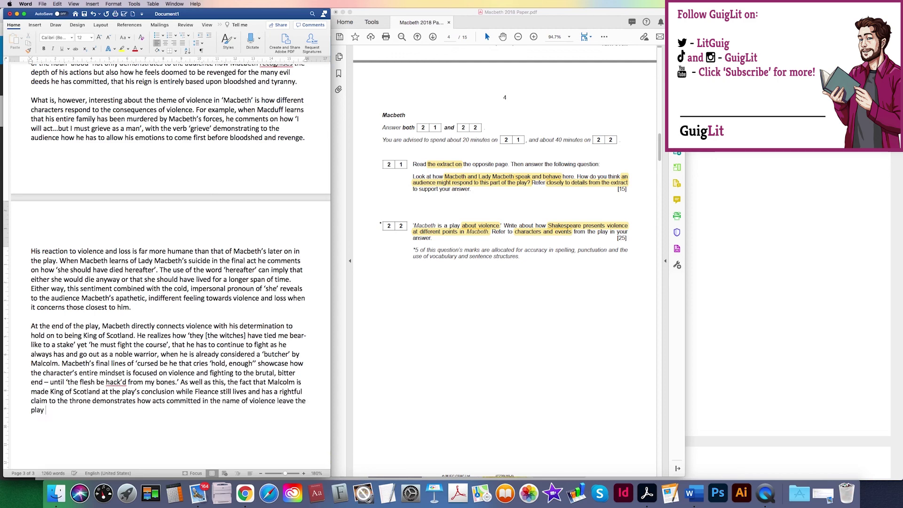
{"action": "type", "text": " open ended in its "}
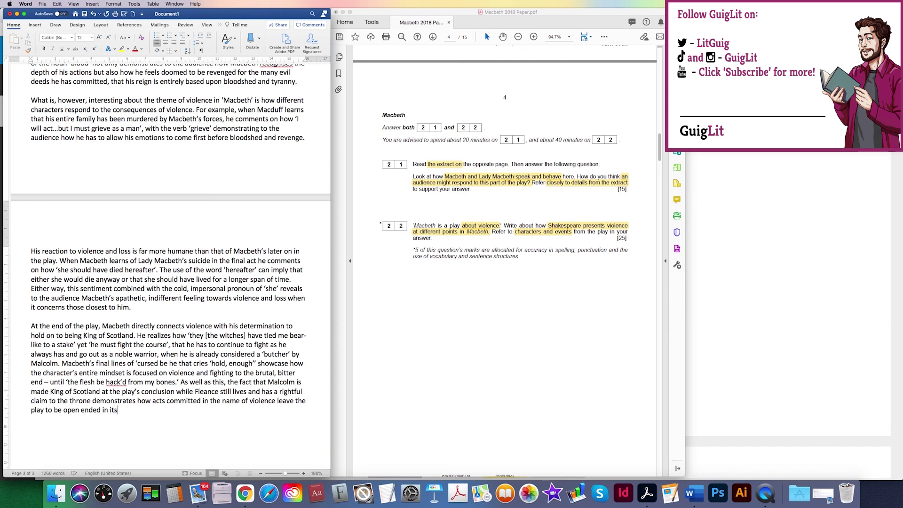
{"action": "type", "text": "conclusion."}
{"action": "key", "text": "Return"}
- Check the Macbeth Test countdown again and bring the exam paper back into view
{"action": "left_click", "coordinate": [343, 11]}
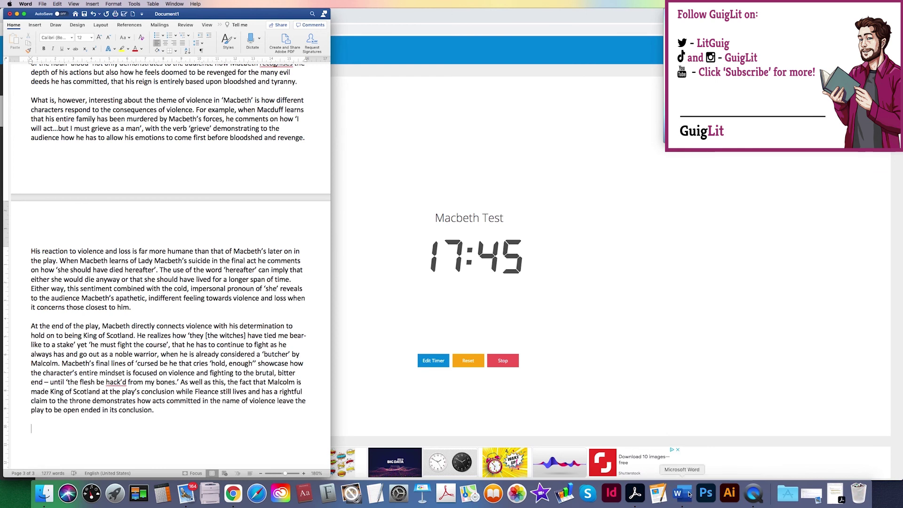
{"action": "left_click", "coordinate": [635, 491]}
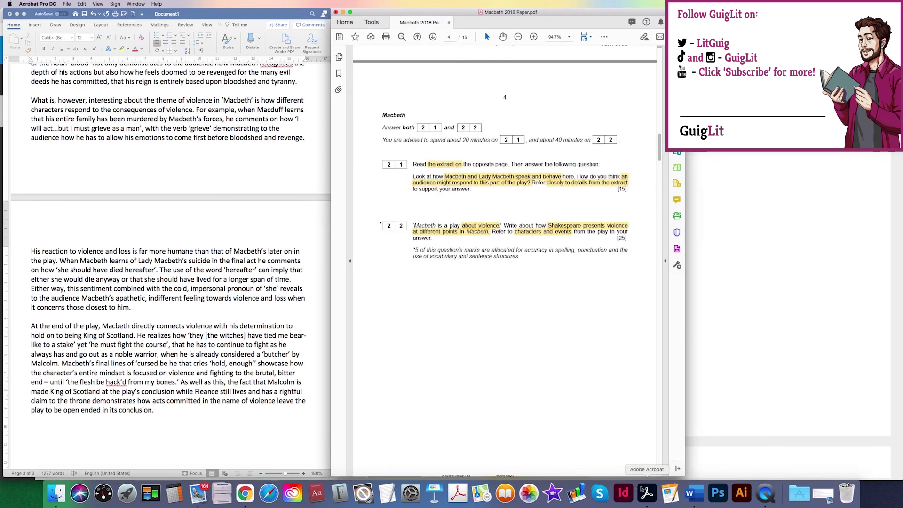
- Open the concluding paragraph with "To conclude, the aspect of violence in ‘Macbeth’"
{"action": "type", "text": "To "}
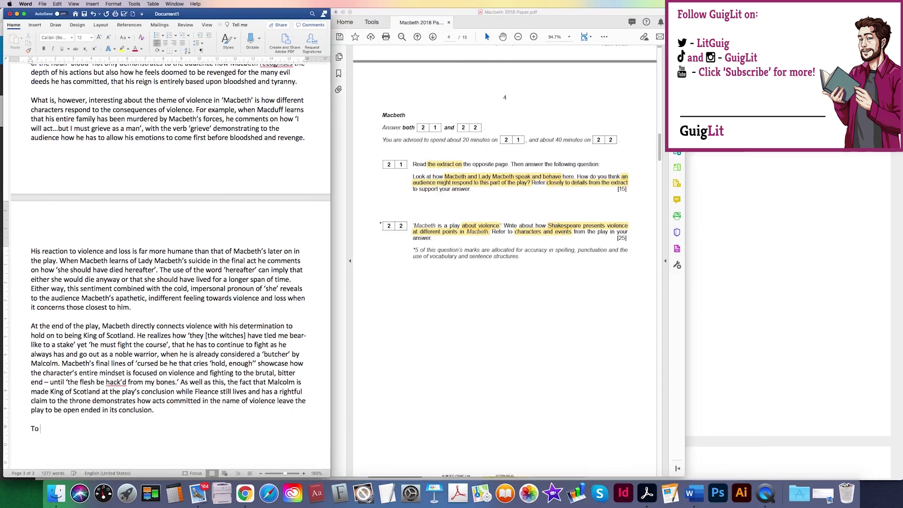
{"action": "type", "text": "conclude, the aspe"}
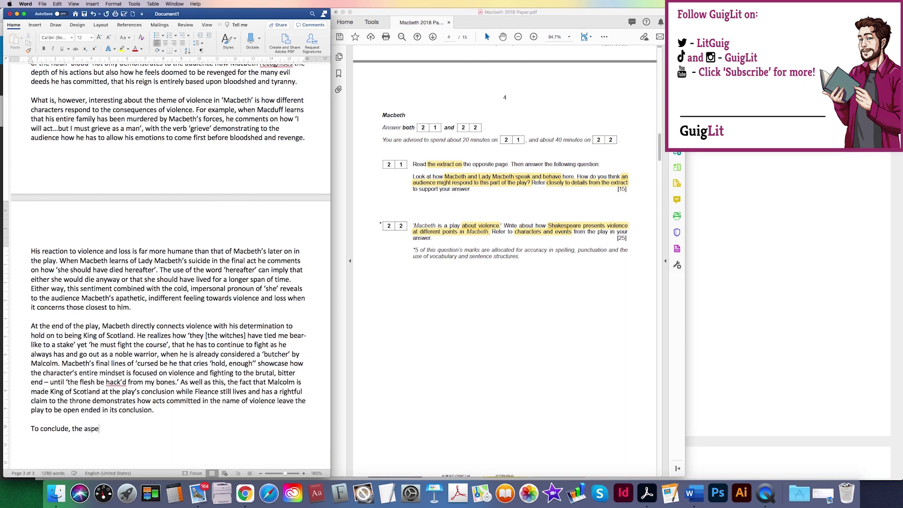
{"action": "type", "text": "ct of violence in 'Ma"}
{"action": "key", "text": "BackSpace"}
{"action": "key", "text": "BackSpace"}
{"action": "type", "text": "Macbeth’"}
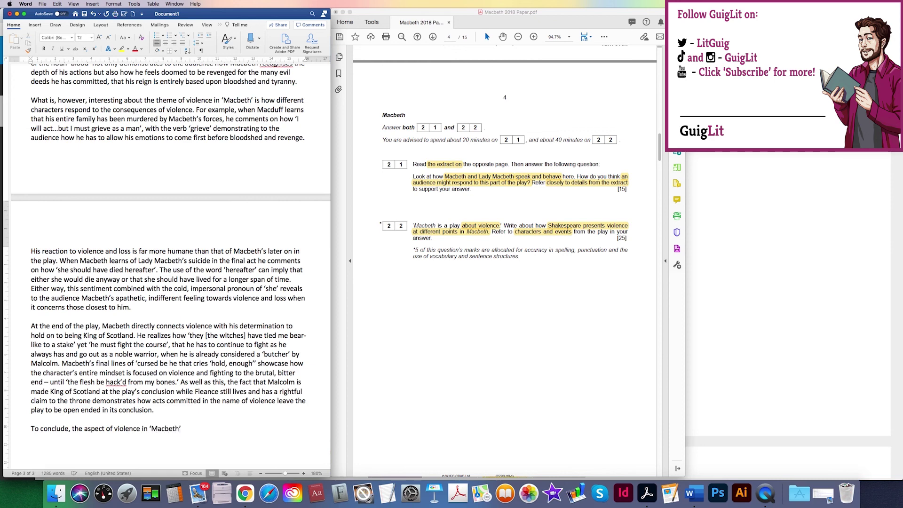
- Complete the conclusion's first sentence with "shifts in its importance and resonance throughout the play."
{"action": "type", "text": "' shifts in the"}
{"action": "key", "text": "BackSpace"}
{"action": "key", "text": "BackSpace"}
{"action": "key", "text": "BackSpace"}
{"action": "key", "text": "BackSpace"}
{"action": "key", "text": "BackSpace"}
{"action": "key", "text": "BackSpace"}
{"action": "type", "text": "in its importan"}
{"action": "type", "text": "ce and resonan"}
{"action": "type", "text": "ce throughout t"}
{"action": "type", "text": "he play. While vi"}
- Begin a second sentence reading "While violence is praised at the start it is condemned at the end,"
{"action": "type", "text": "olence is"}
{"action": "type", "text": " p"}
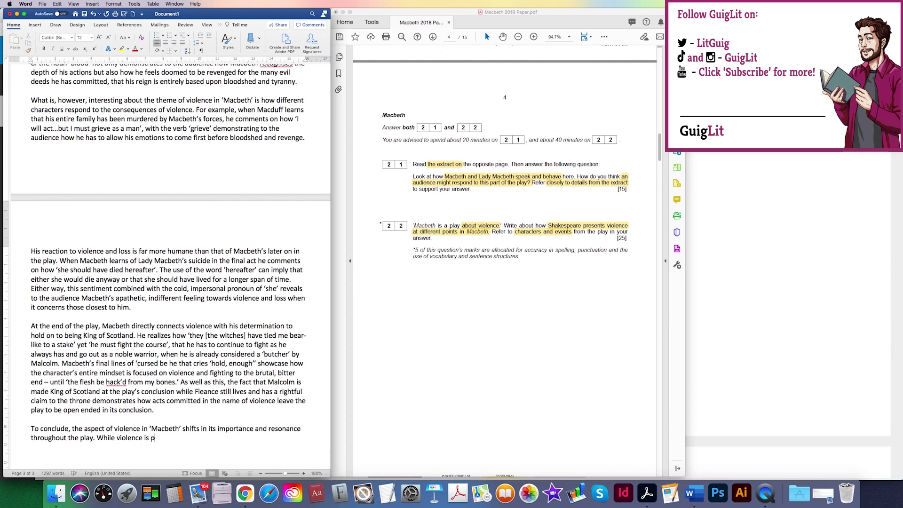
{"action": "type", "text": "raised at the start it is "}
{"action": "type", "text": "condemned at "}
{"action": "type", "text": "the end, and "}
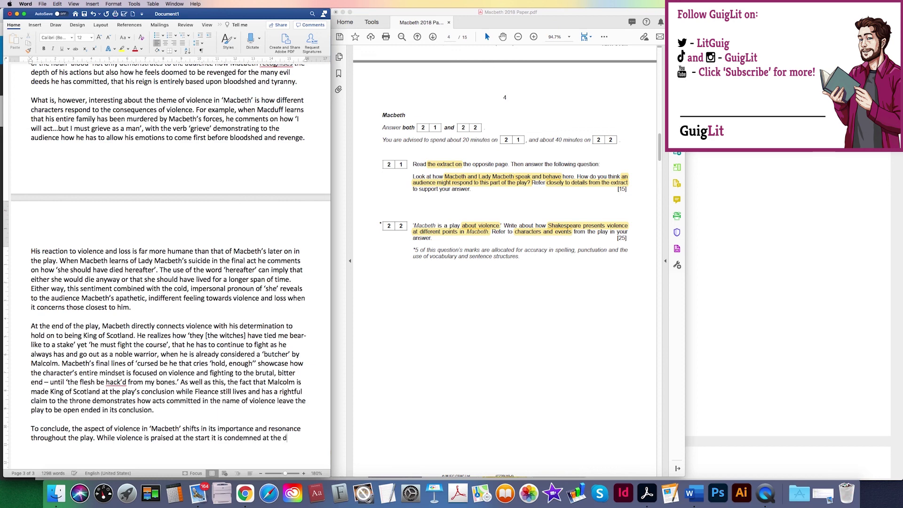
- Continue the sentence with "and while some characters are shown to be more human and empathetic through the consequences of violence,"
{"action": "type", "text": "while "}
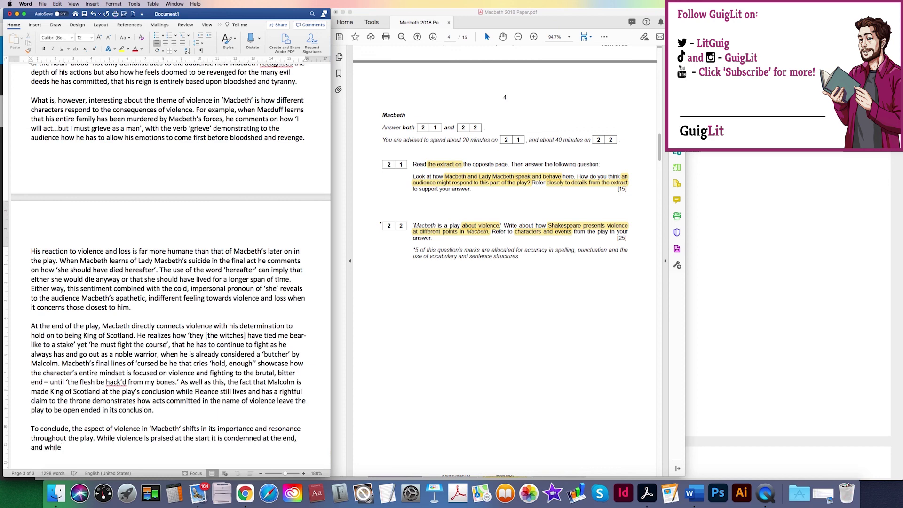
{"action": "type", "text": "some characters are shown"}
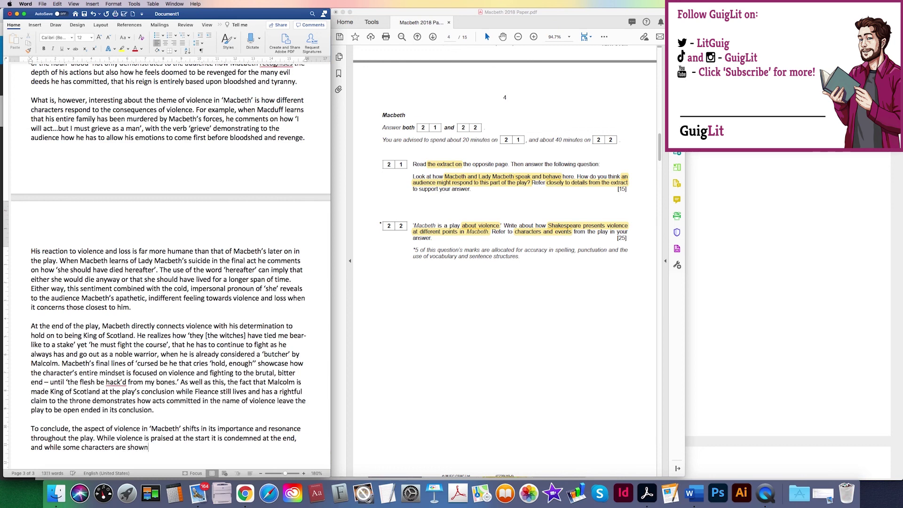
{"action": "type", "text": " to be more human and empath"}
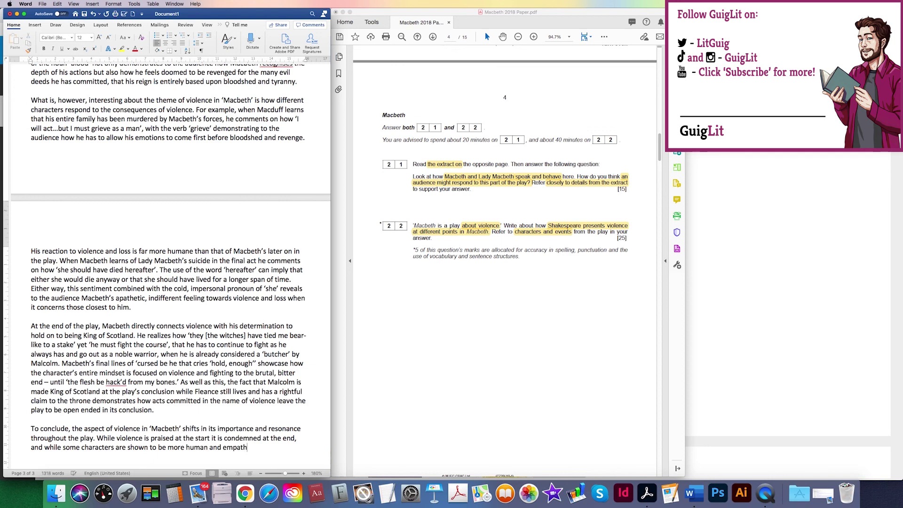
{"action": "type", "text": "etic through the conseuwn"}
{"action": "key", "text": "BackSpace"}
{"action": "key", "text": "BackSpace"}
{"action": "key", "text": "BackSpace"}
{"action": "type", "text": "quence"}
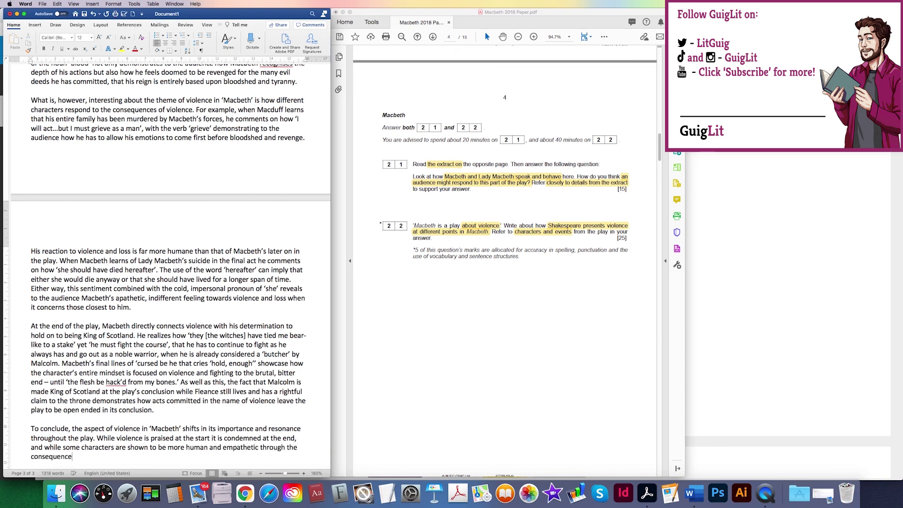
{"action": "type", "text": "s of violence, ot"}
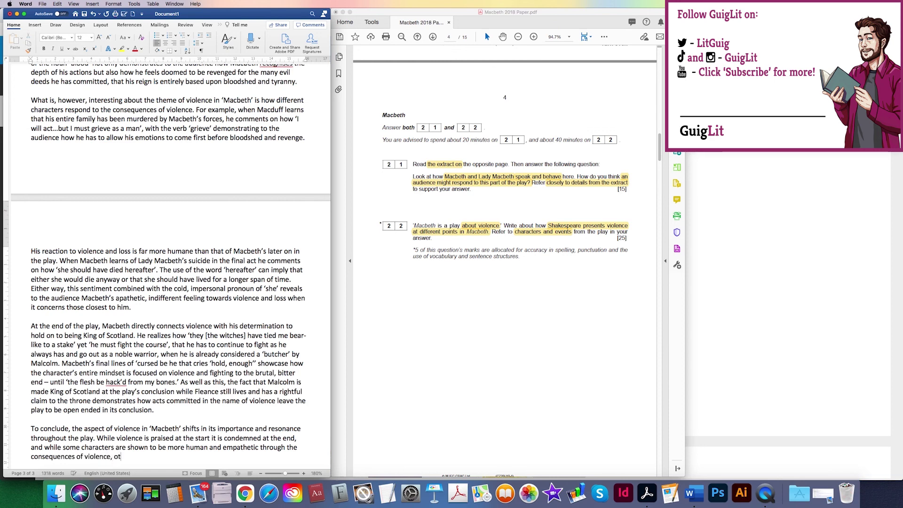
- Finish the sentence contrasting the characters with "others are more inhuman and indifferent."
{"action": "type", "text": "hers are more"}
{"action": "type", "text": " inhuman"}
{"action": "type", "text": " and indifferent. "}
- Add "Violence also serves to create a conflict not only at the start of the play in the civil war on Duncan’s Scotland"
{"action": "type", "text": "Violence also "}
{"action": "type", "text": "serves"}
{"action": "type", "text": " to c"}
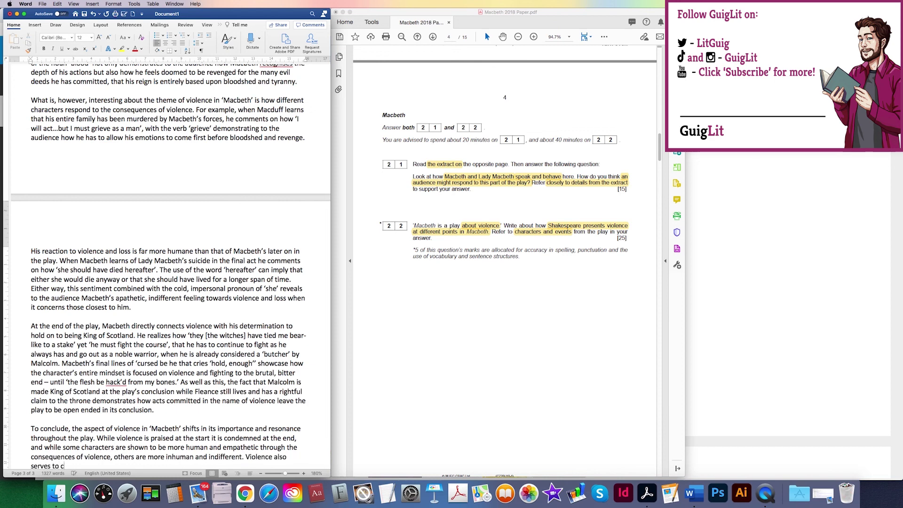
{"action": "type", "text": "reate a conflict not only at the start"}
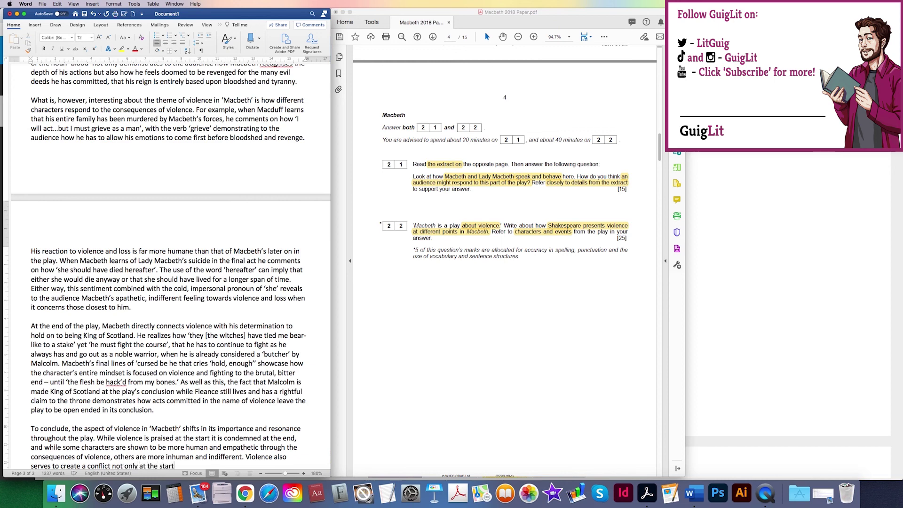
{"action": "type", "text": " of the play in the civil war on "}
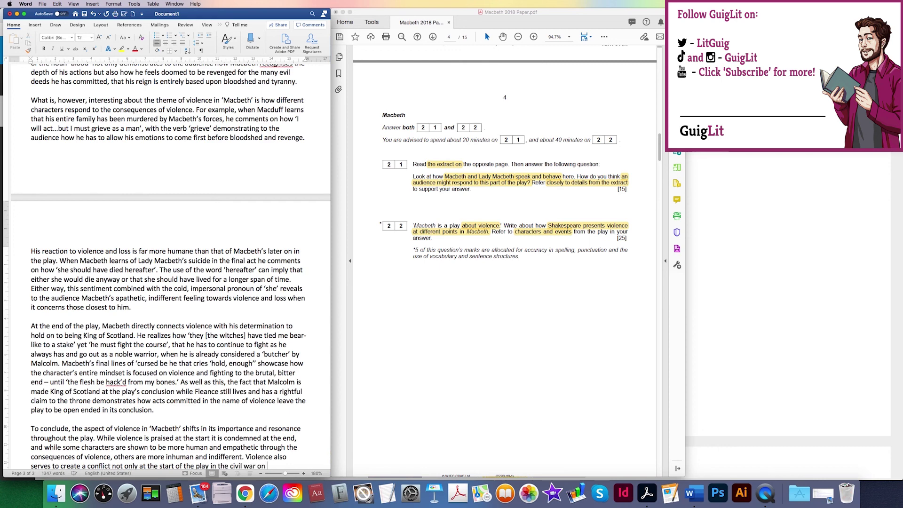
{"action": "type", "text": "Duncan's Scotland bu"}
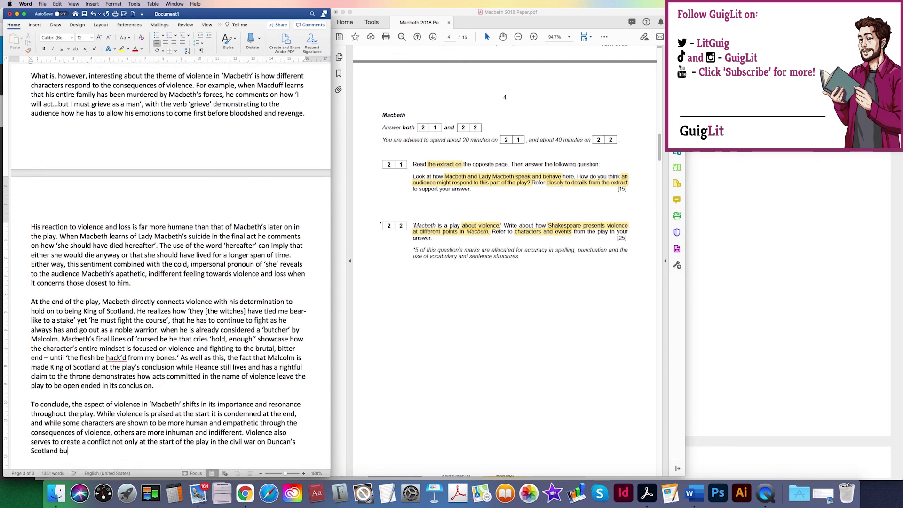
- End the conclusion with "but also an unresolved conclusion in the Malcolm/Fleance dynamic of the play."
{"action": "type", "text": "t also an unresolved conclusion in the"}
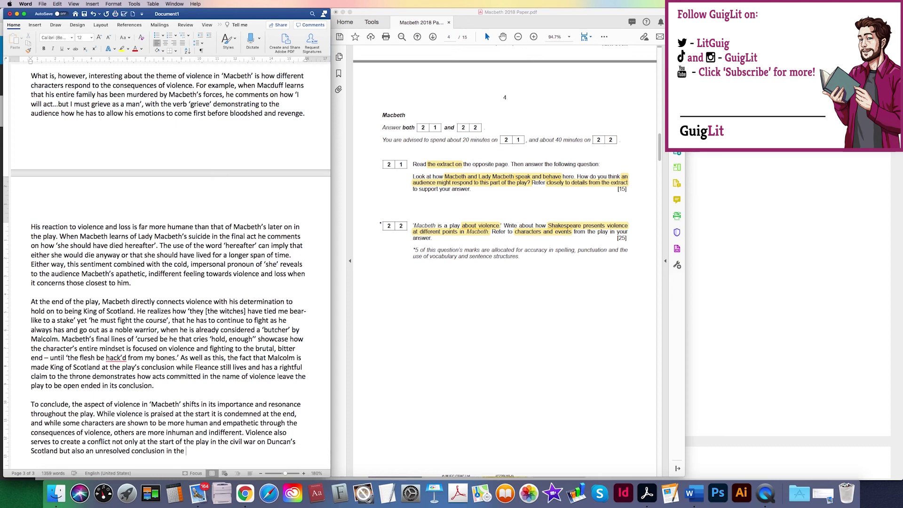
{"action": "type", "text": "Malcolm/Fleance dyan"}
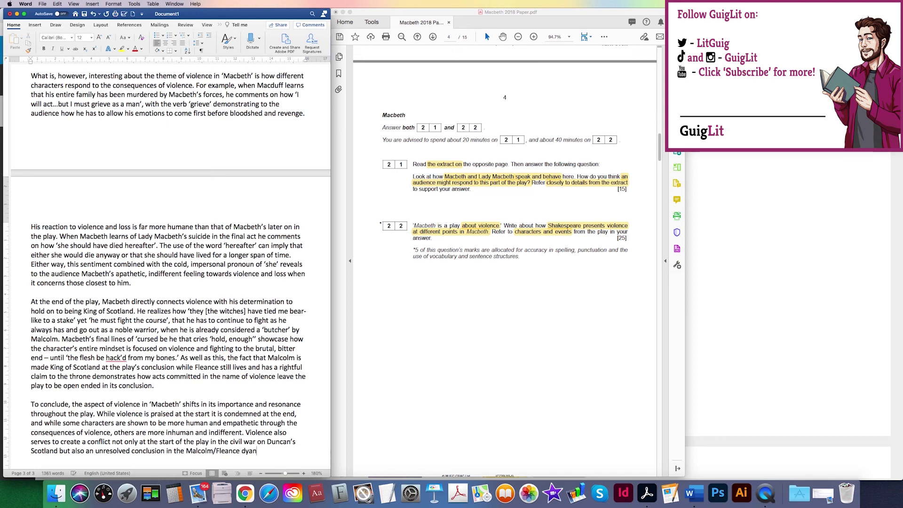
{"action": "key", "text": "BackSpace"}
{"action": "key", "text": "BackSpace"}
{"action": "type", "text": "namic of the play."}
- Check the time left on the Macbeth Test countdown and return to the exam paper in Acrobat
{"action": "left_click", "coordinate": [343, 13]}
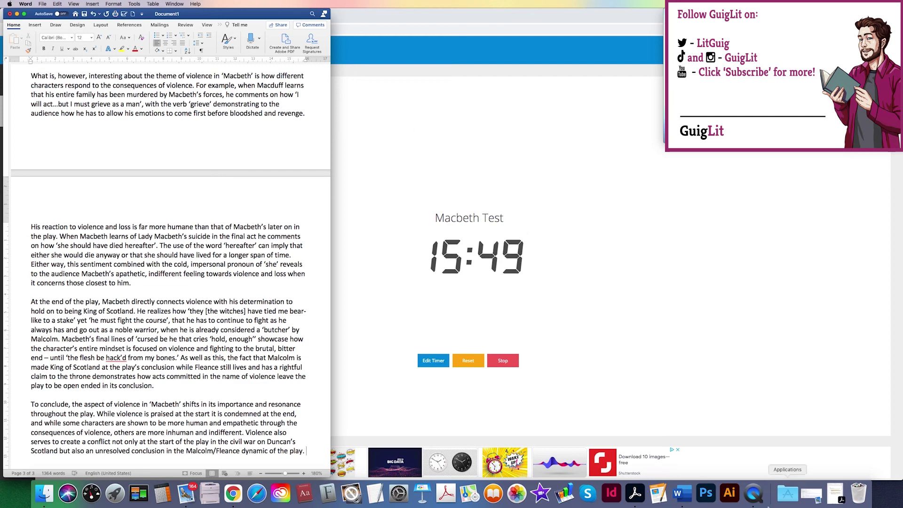
{"action": "left_click", "coordinate": [635, 494]}
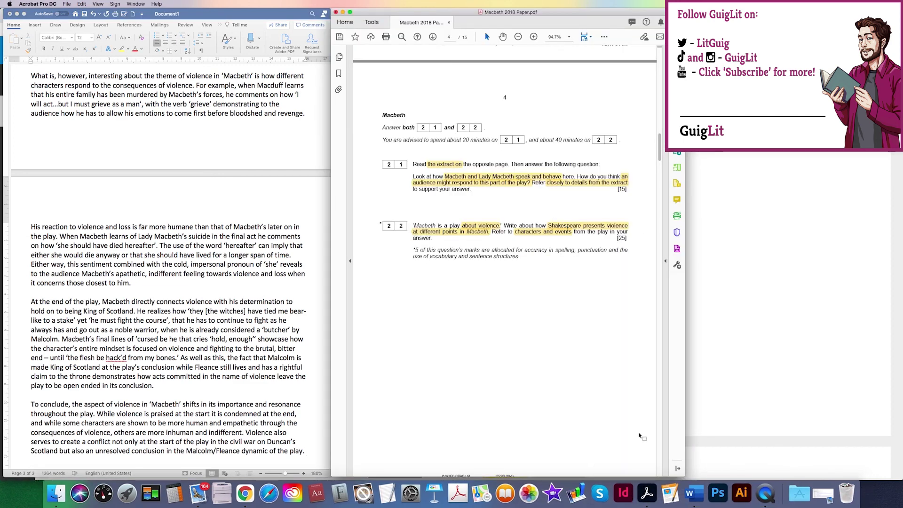